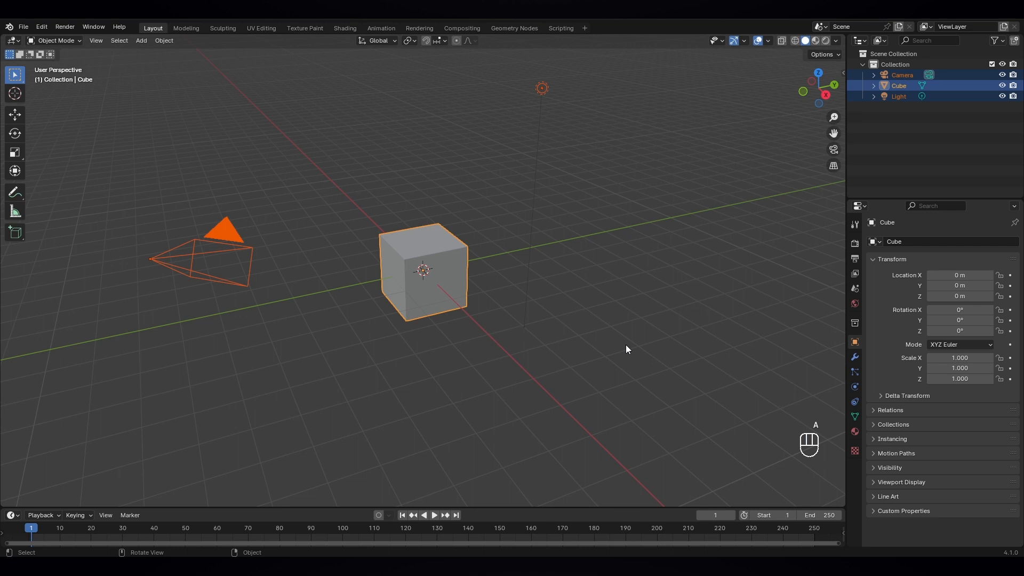
- Delete all the default objects and add a mesh cylinder at the origin
key("x")
left_click(617, 332)
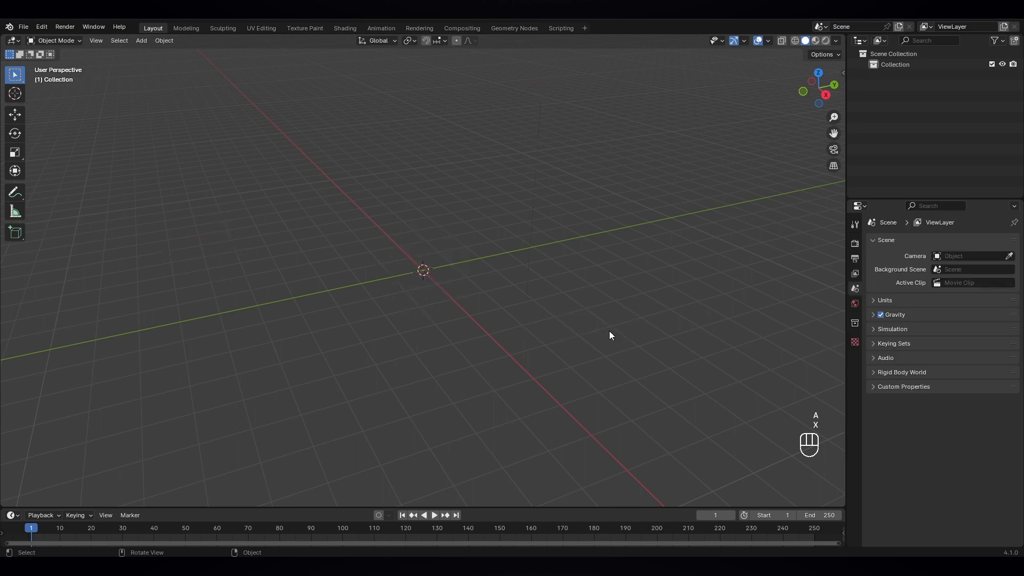
key("shift+a")
mouse_move(472, 319)
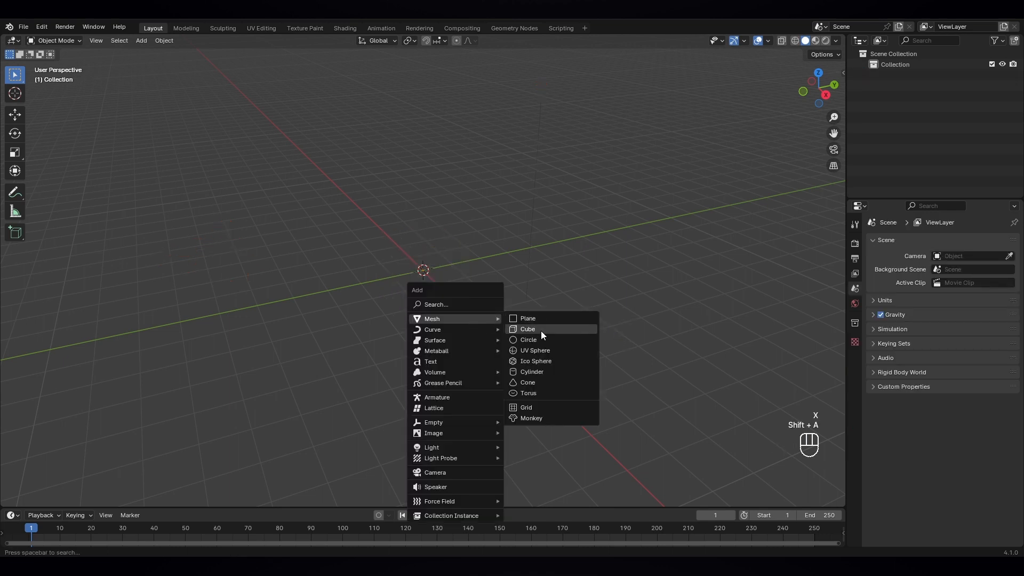
left_click(540, 373)
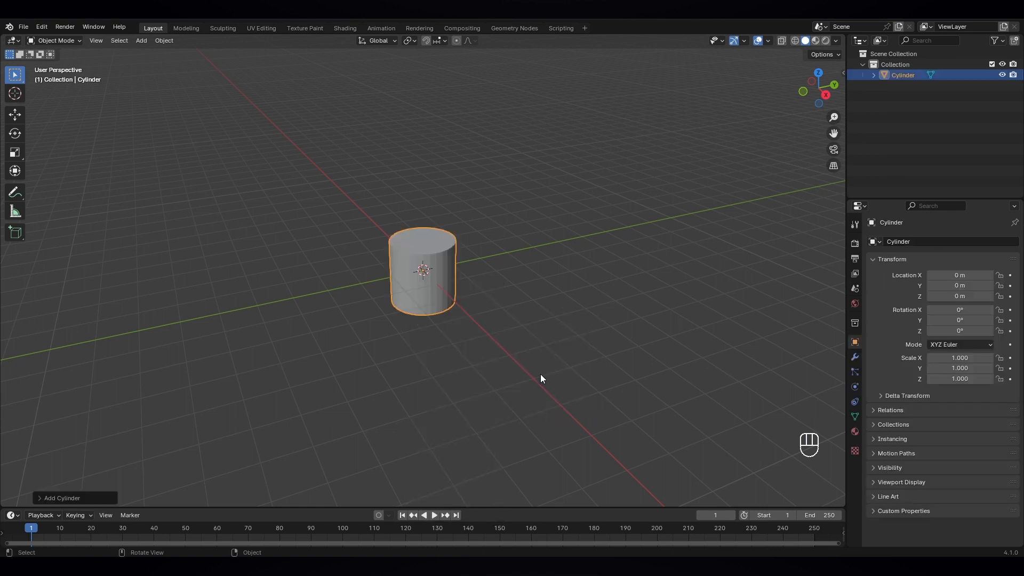
- Set the new cylinder's vertex count to 18
scroll(405, 260, "up", 2)
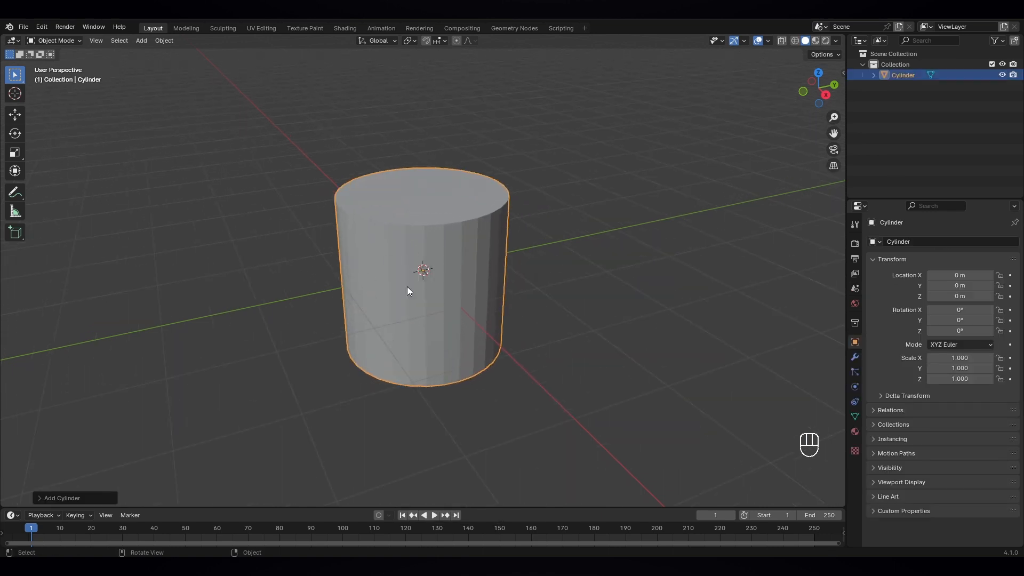
left_click(72, 498)
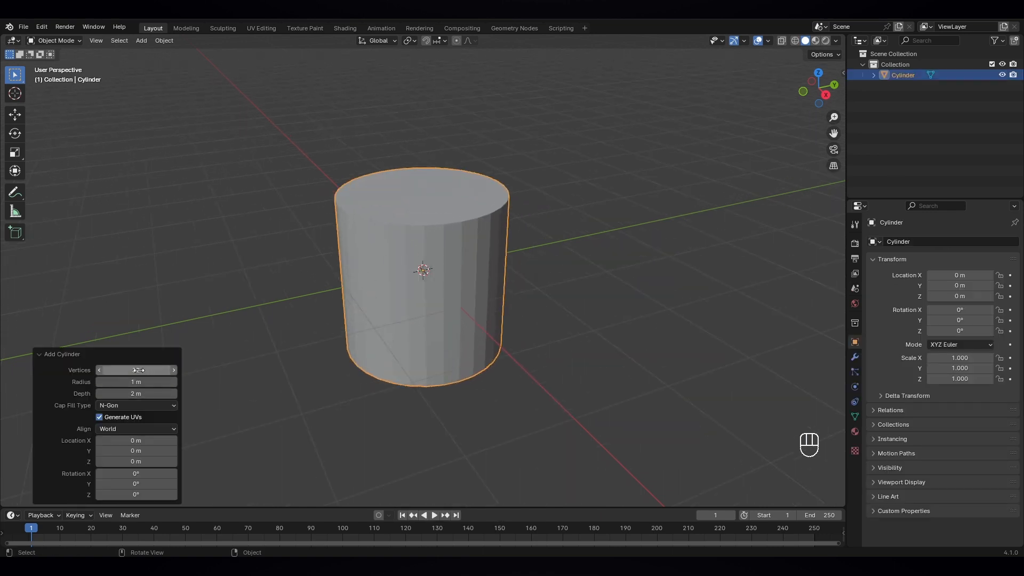
left_click(139, 370)
type("18")
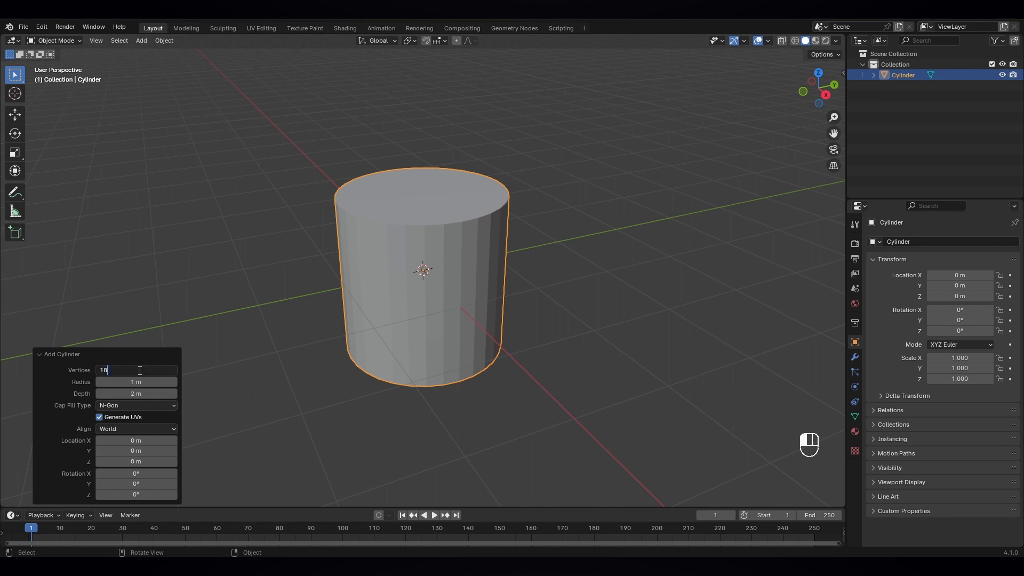
key("Return")
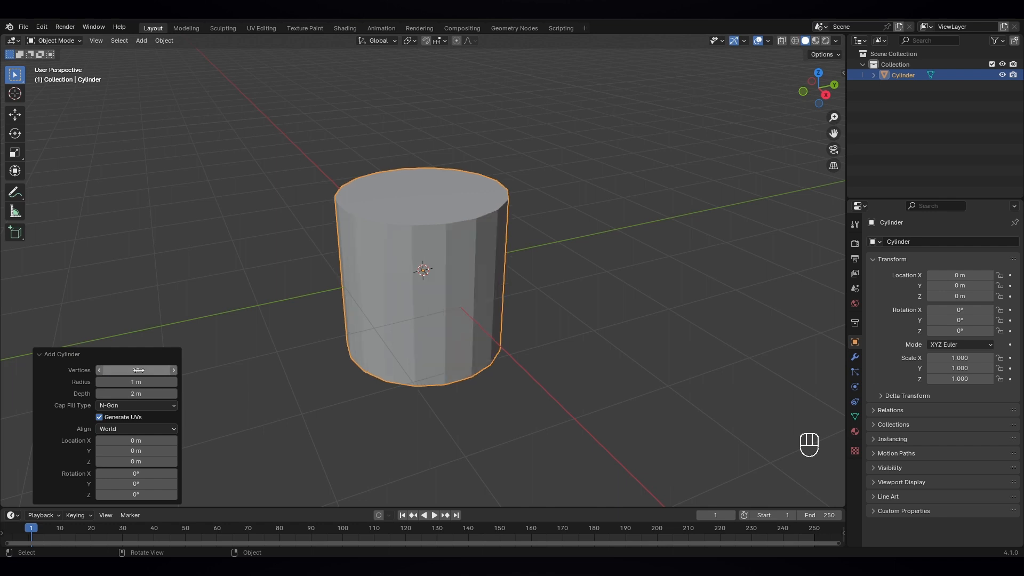
left_click(472, 299)
- In Edit Mode with edge selection and the right orthographic view, scale the whole cylinder along Z by about 1.104
key("KP_3")
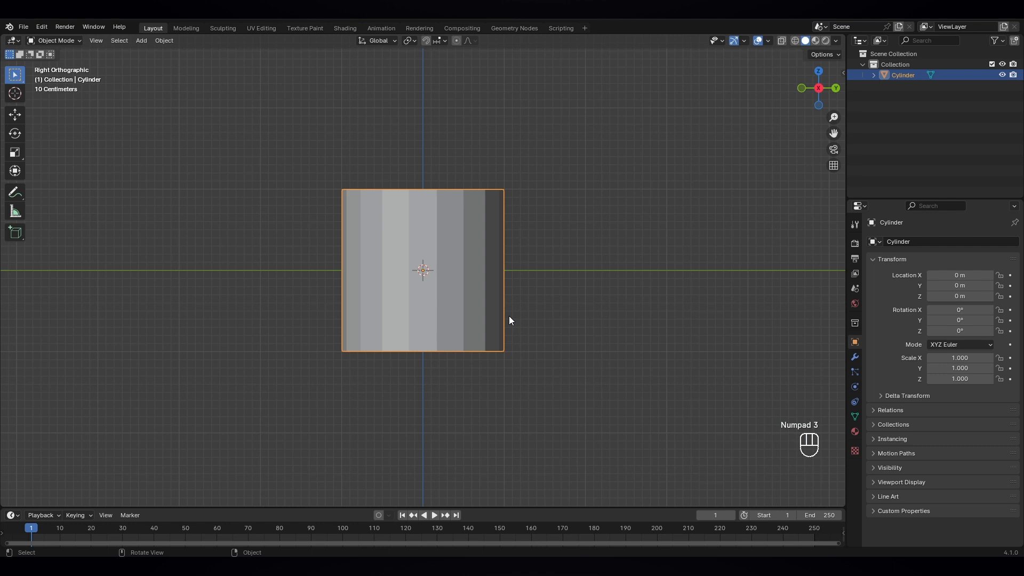
left_click(68, 40)
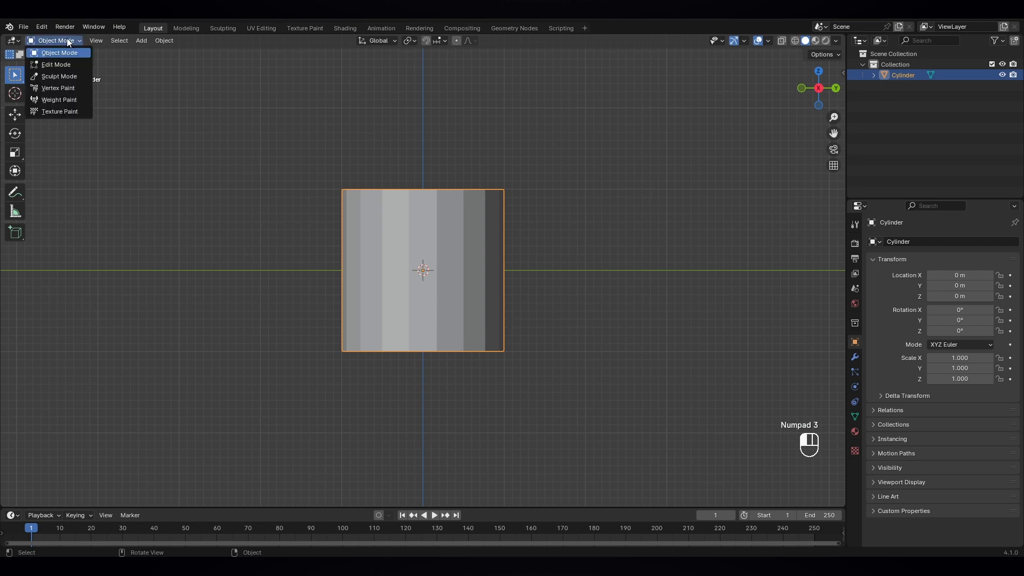
left_click(59, 65)
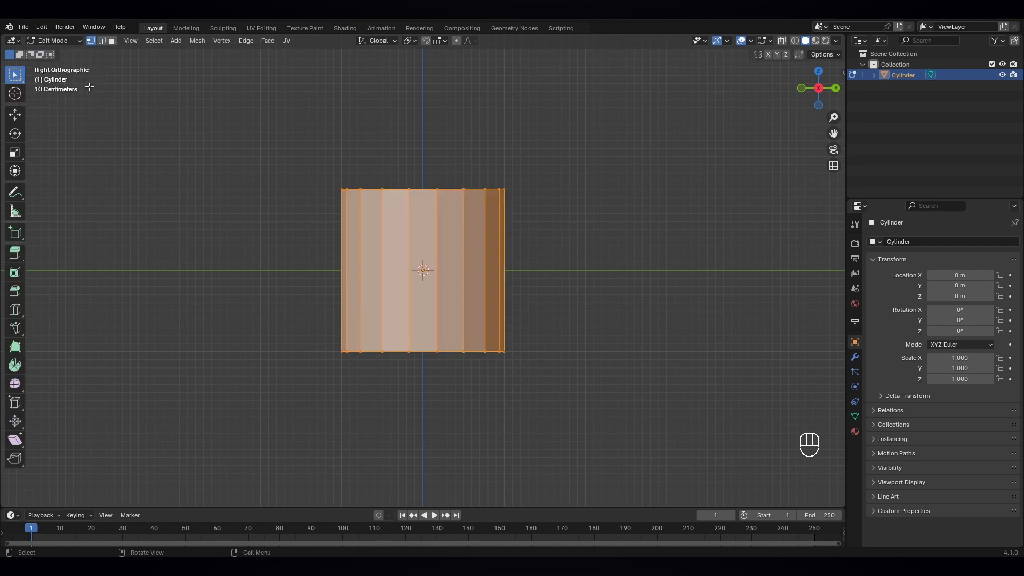
left_click(102, 41)
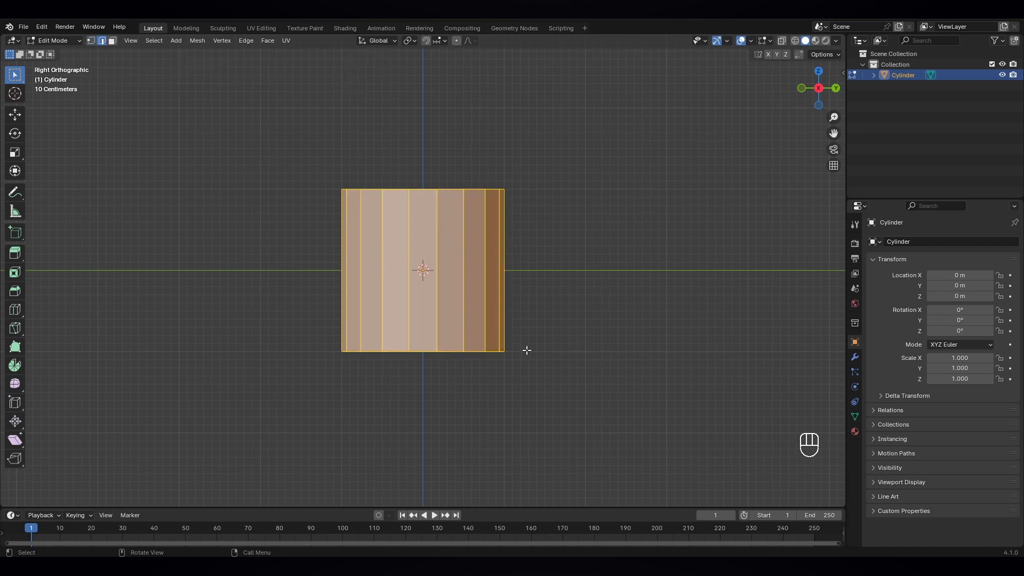
key("s")
key("z")
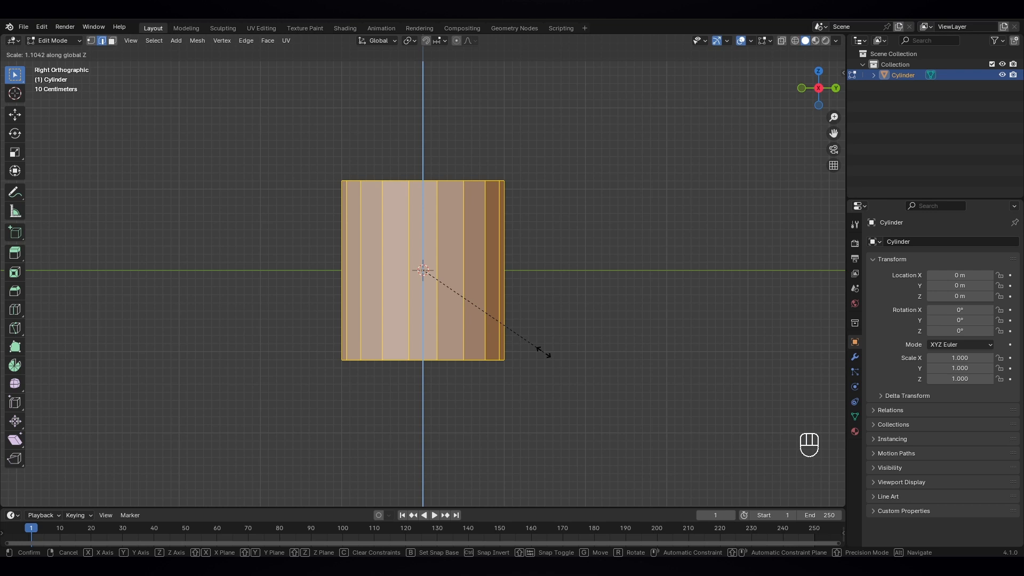
left_click(544, 352)
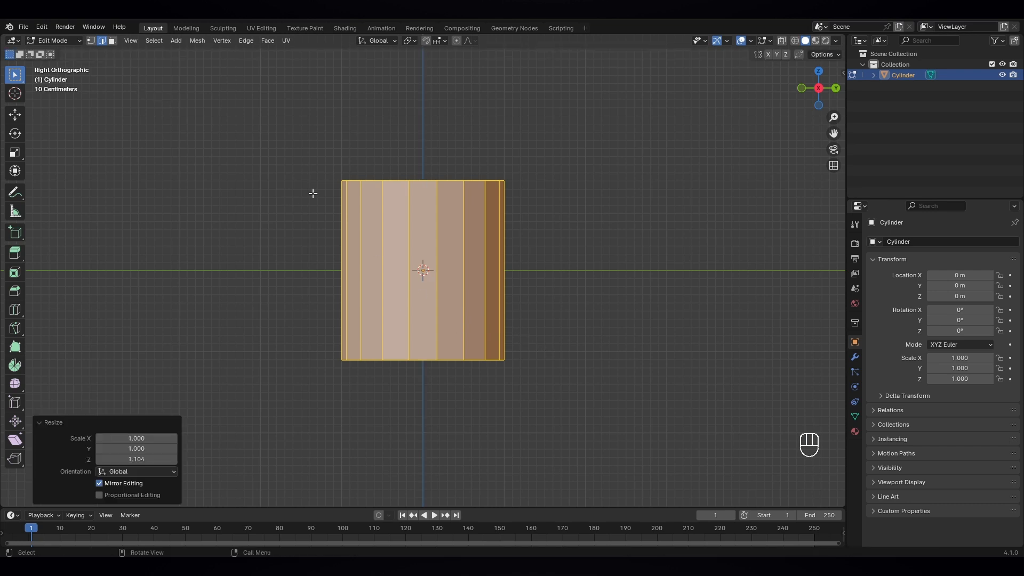
- Add two horizontal loop cuts around the cylinder and spread them toward its ends by scaling along Z by about 2.315
key("ctrl")
key("ctrl+r")
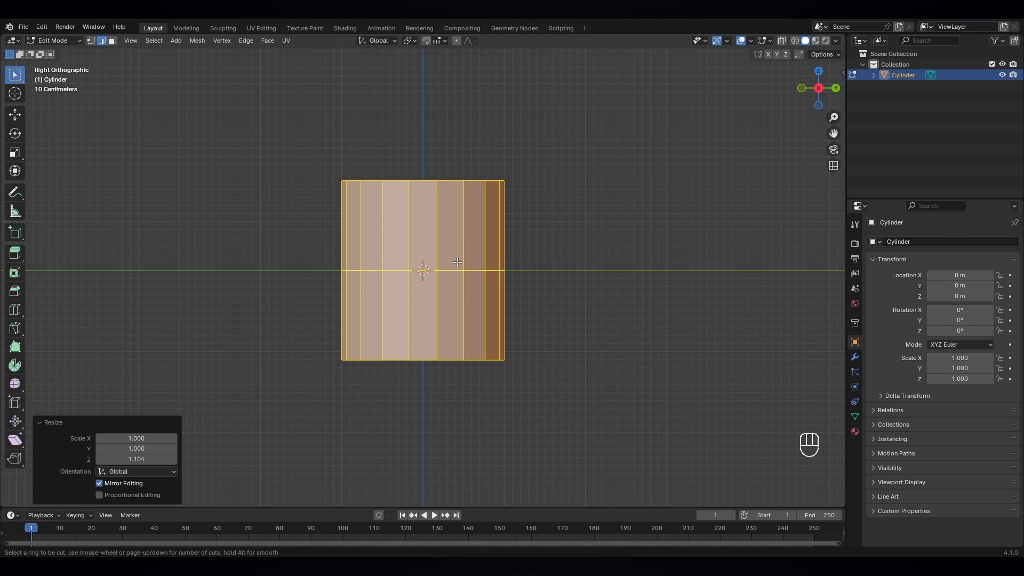
scroll(457, 262, "up", 1)
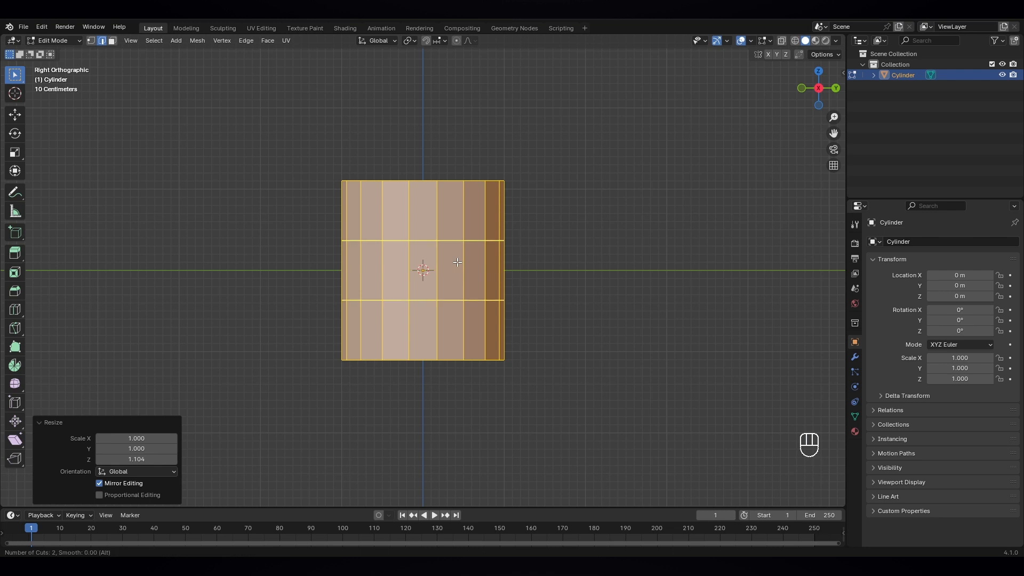
left_click(457, 262)
right_click(458, 263)
key("s")
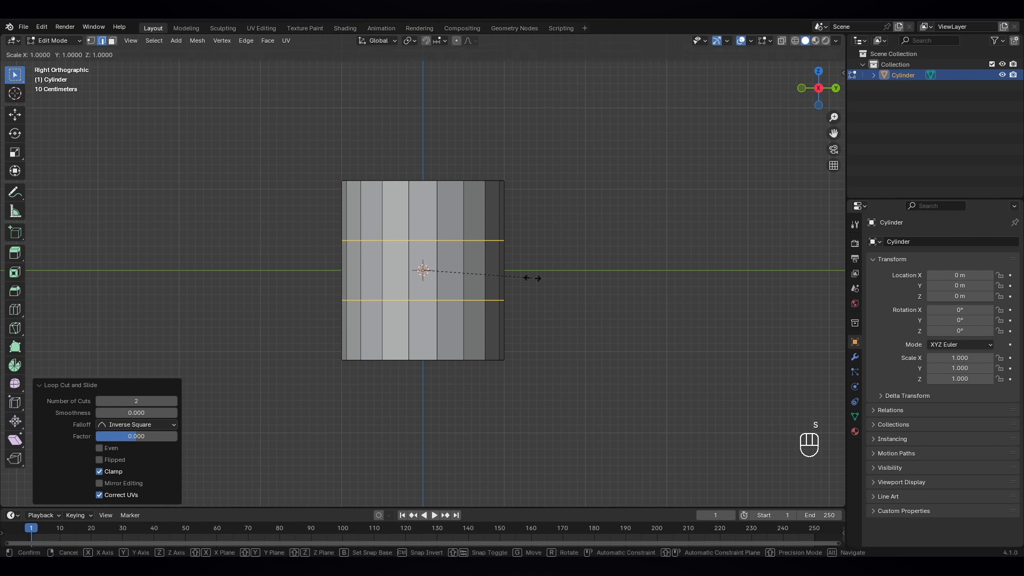
key("z")
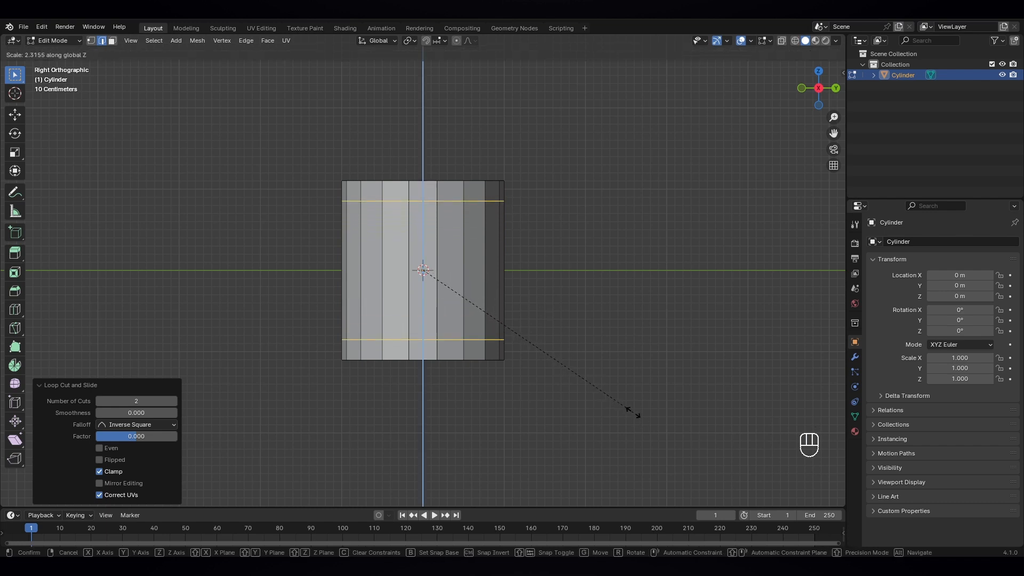
left_click(633, 412)
- Add one centred loop cut at mid-height and scale it outward uniformly by about 1.143
key("ctrl+r")
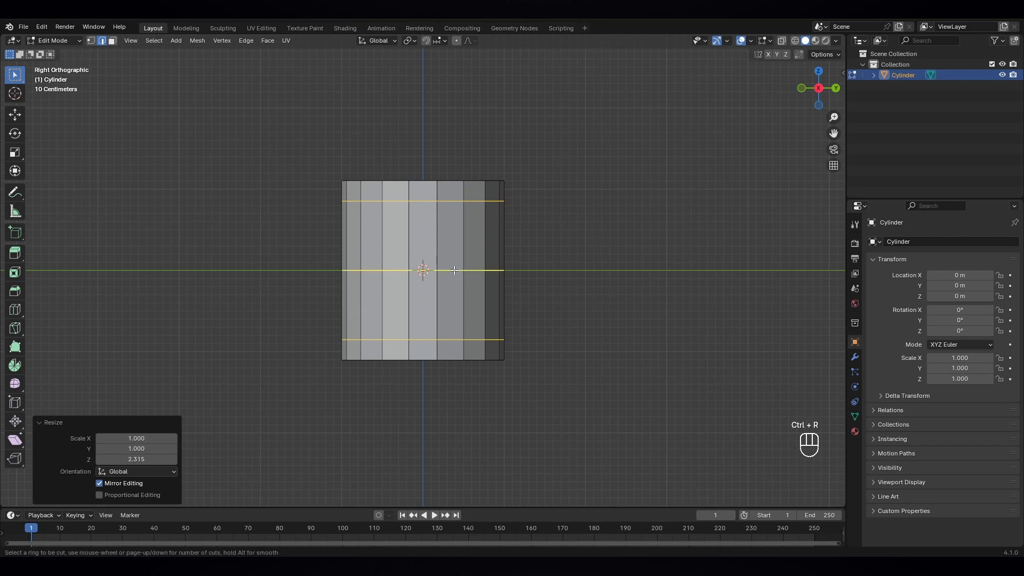
left_click(454, 270)
right_click(464, 273)
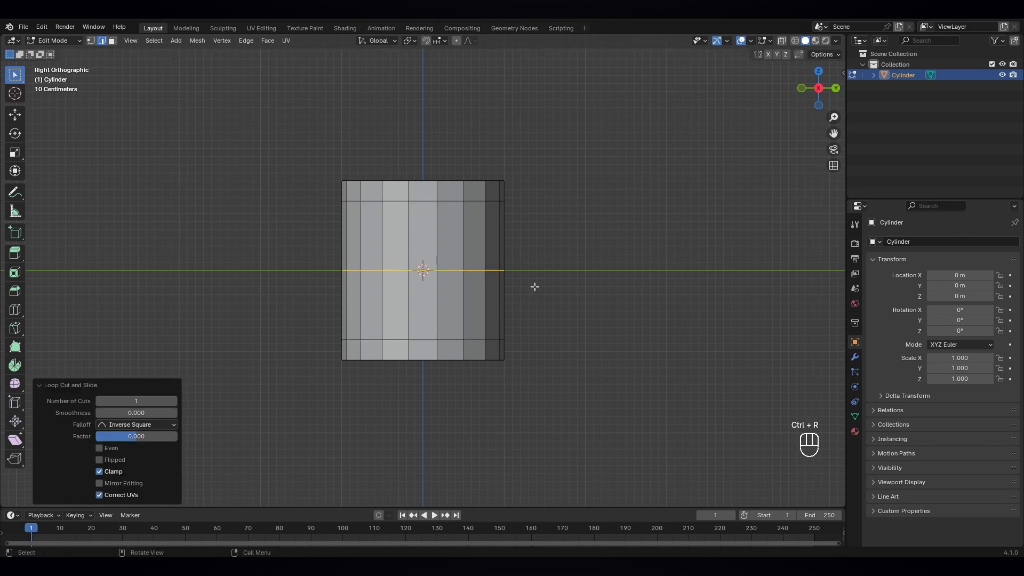
key("s")
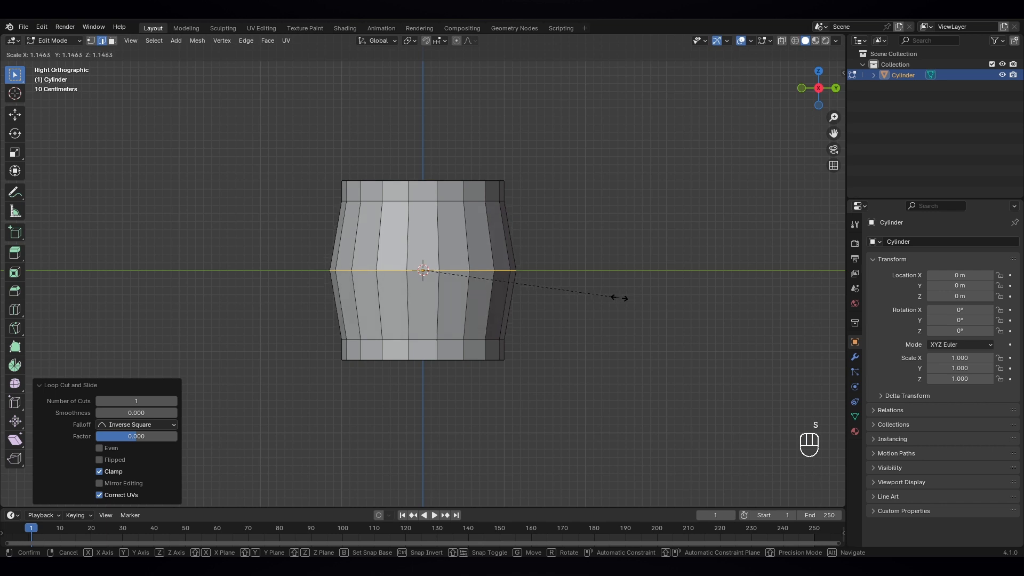
left_click(619, 297)
- Bevel the mid-height edge loop with 2 segments and a width of about 0.59 m, and clear the selection
key("ctrl+b")
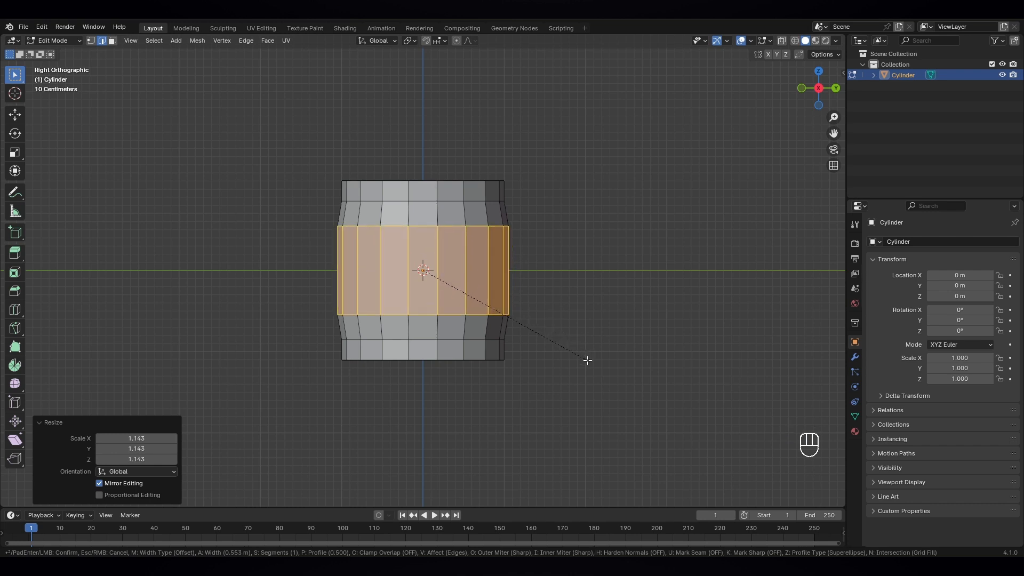
scroll(587, 360, "up", 1)
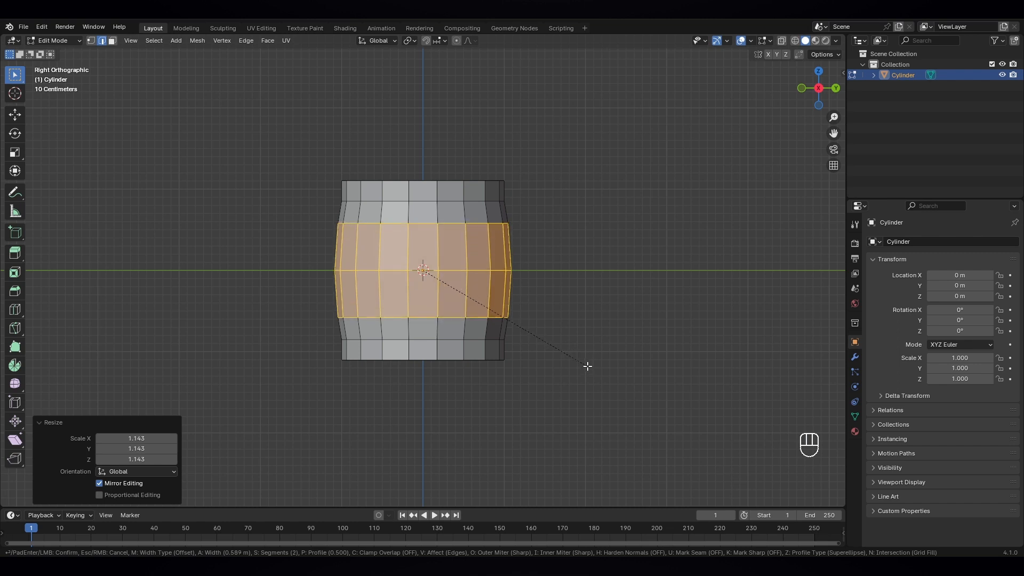
left_click(588, 368)
left_click(568, 331)
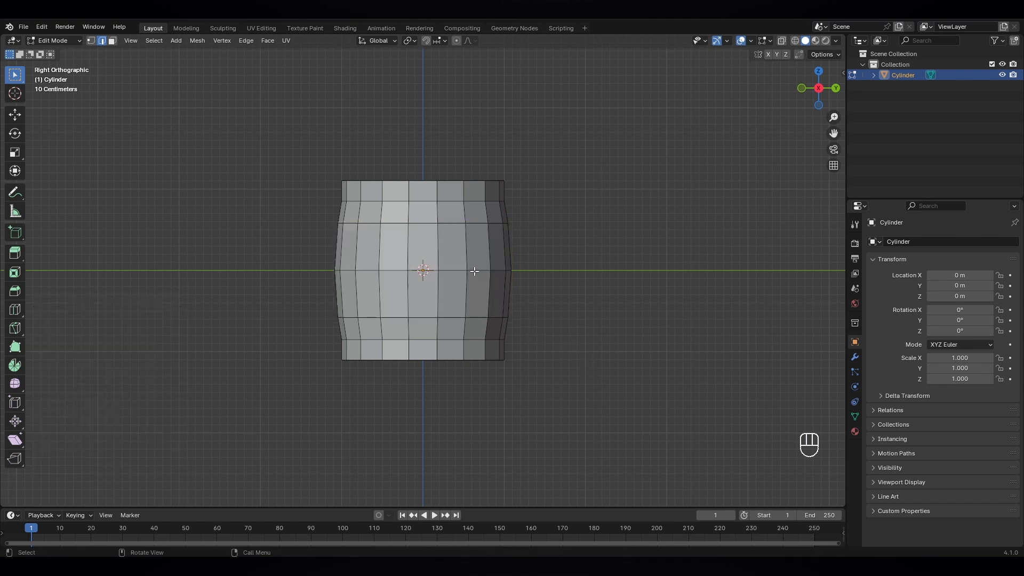
- Scale the mid-height edge loop outward by about 1.063 and select the edge loop directly above it
left_click(474, 271, "alt")
key("s")
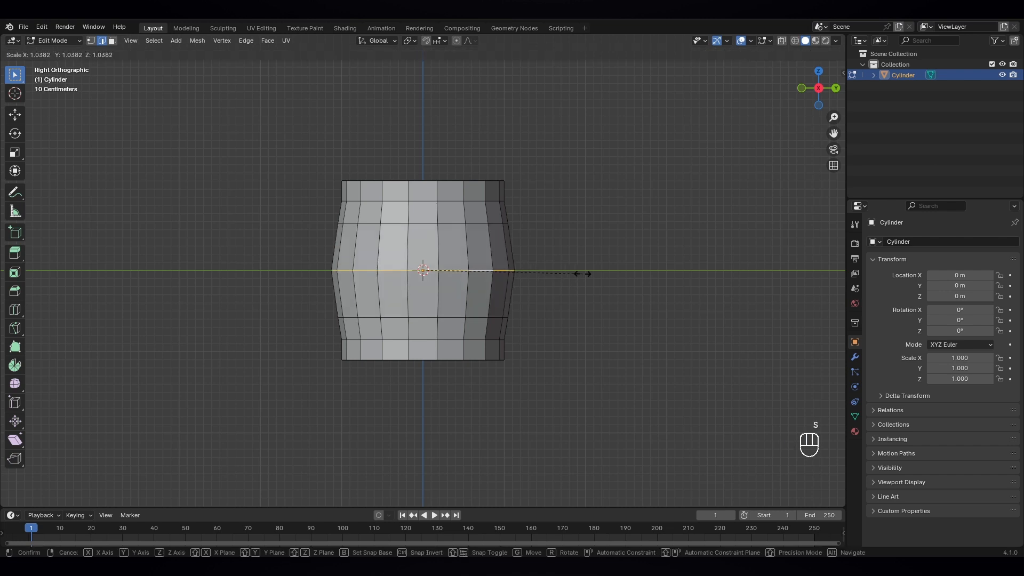
left_click(587, 276)
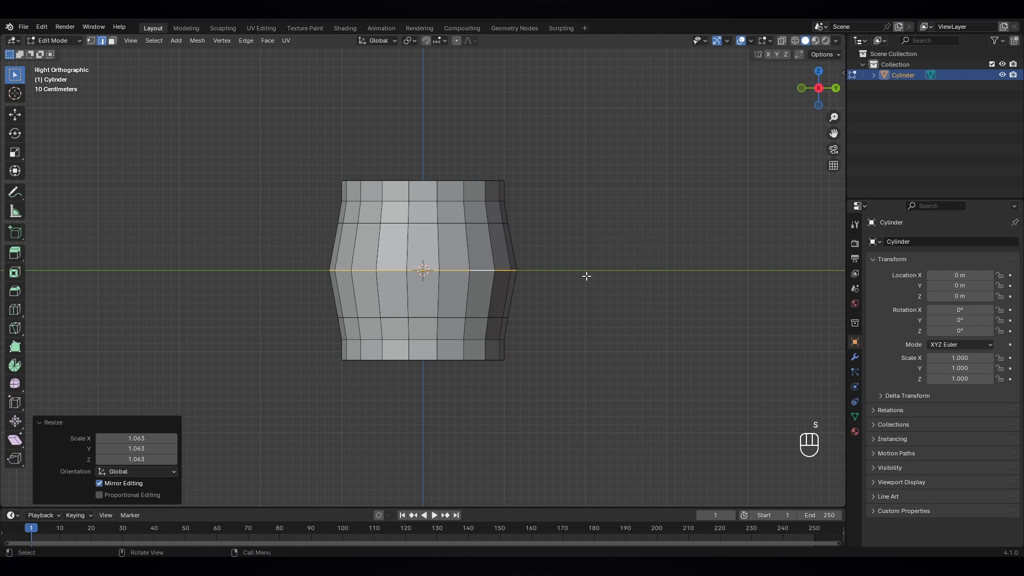
left_click(486, 223, "alt")
key("s")
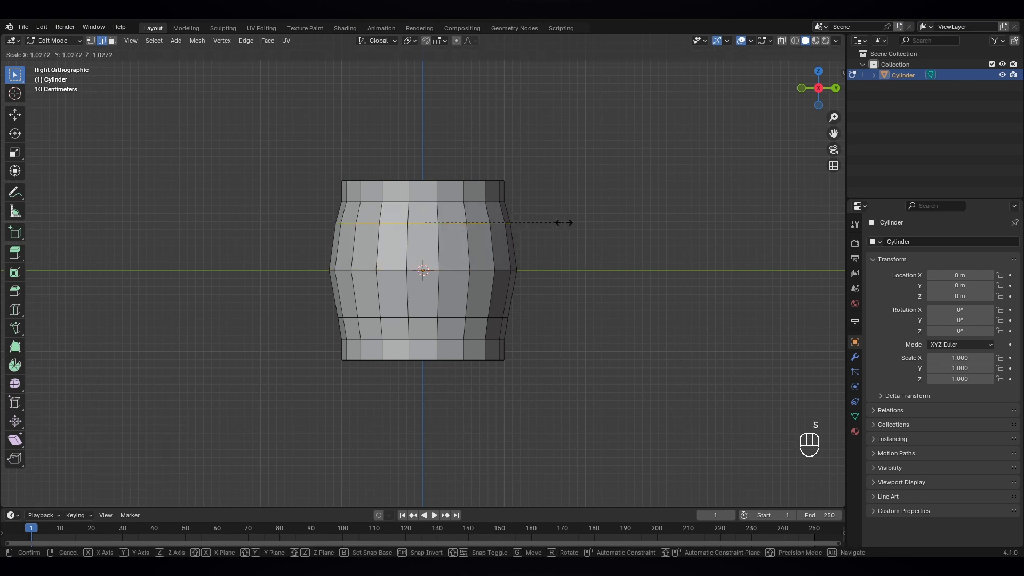
left_click(560, 222)
key("ctrl+z")
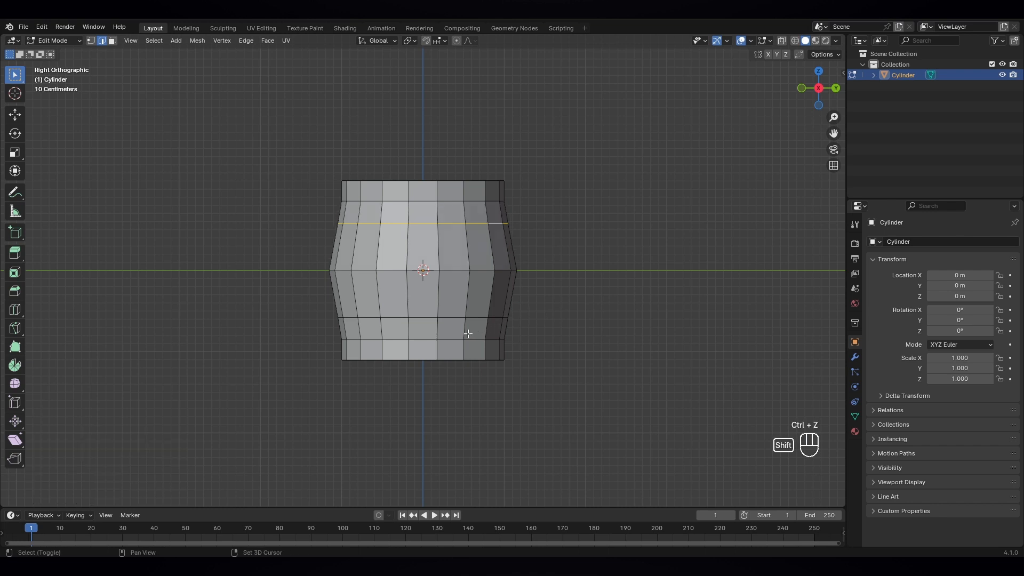
- Add the matching edge loop below the middle to the selection and scale both loops outward by about 1.031
left_click(451, 318, "alt+shift")
key("s")
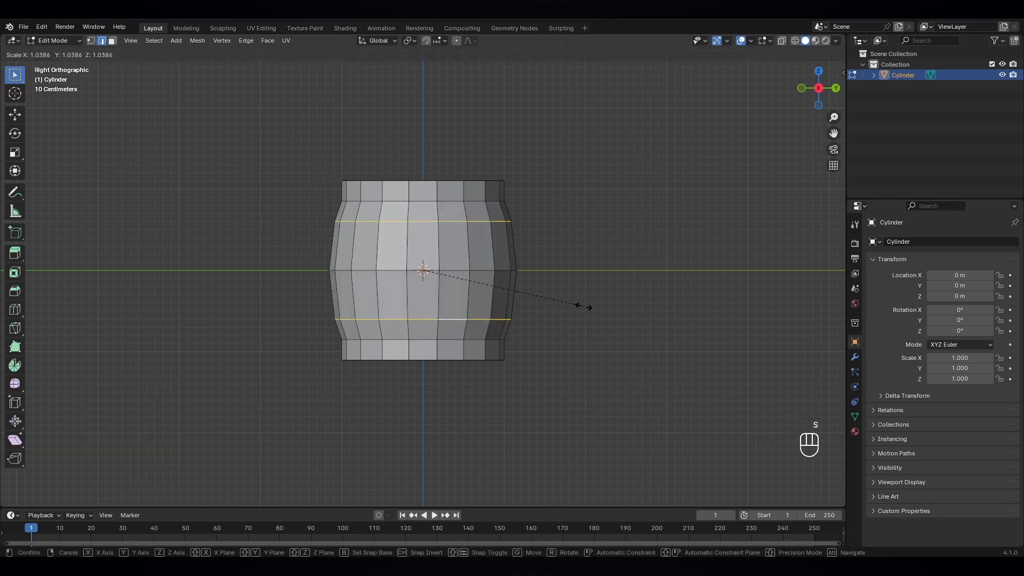
left_click(587, 306)
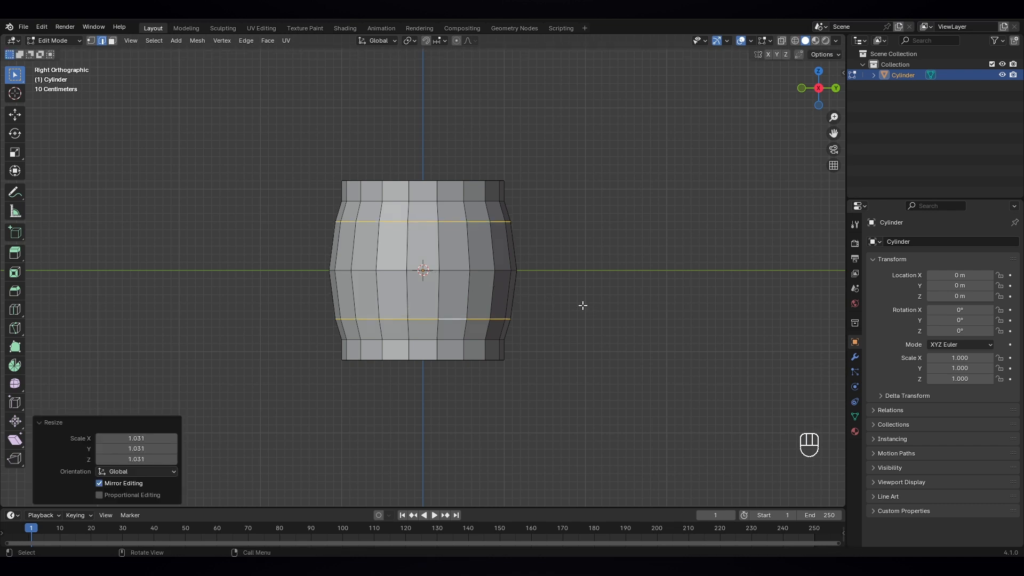
- Switch to face selection and delete the barrel's top and bottom cap faces
middle_click_drag(585, 303, 586, 326)
left_click(112, 40)
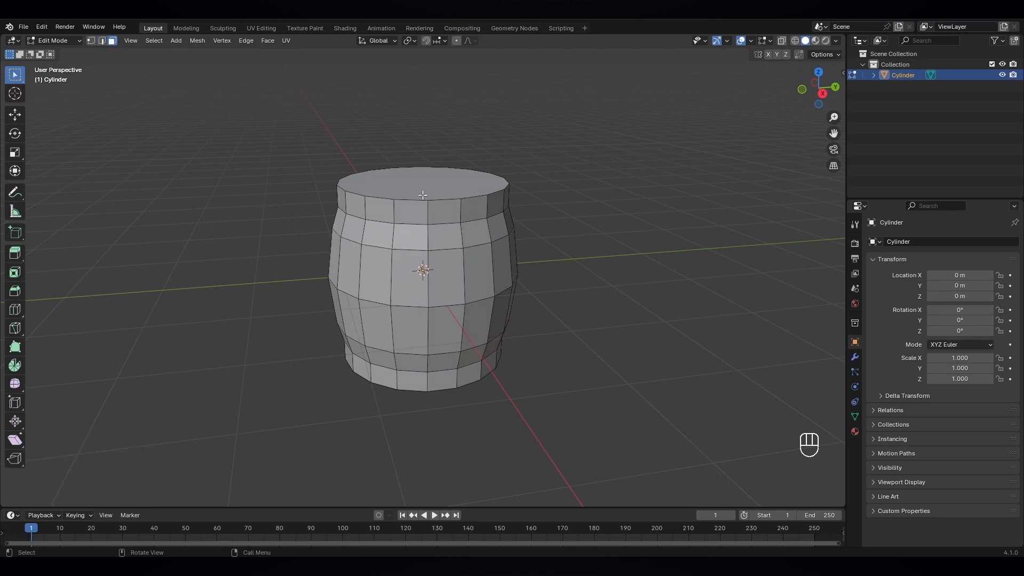
left_click(435, 189)
middle_click_drag(507, 321, 555, 359)
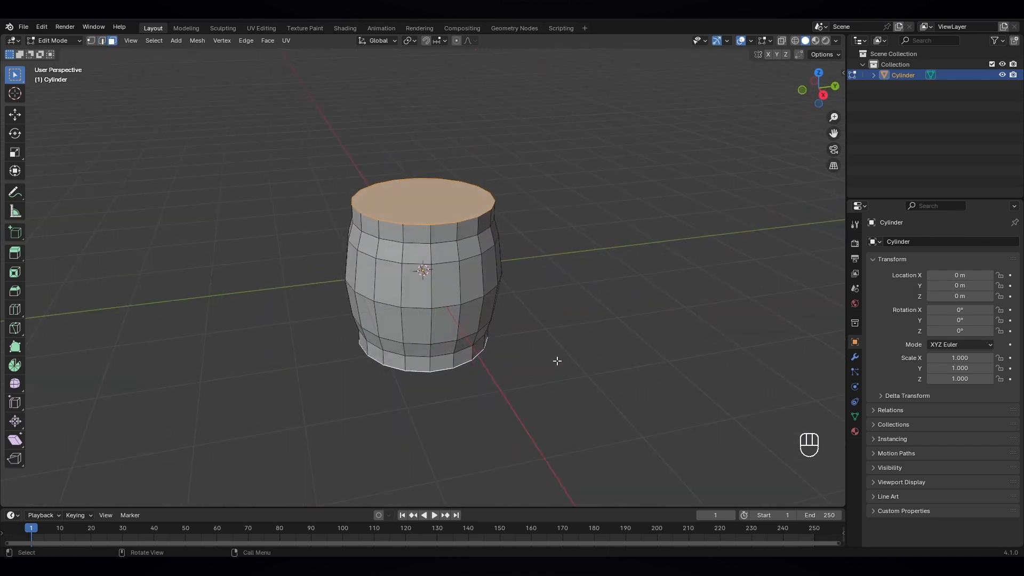
key("x")
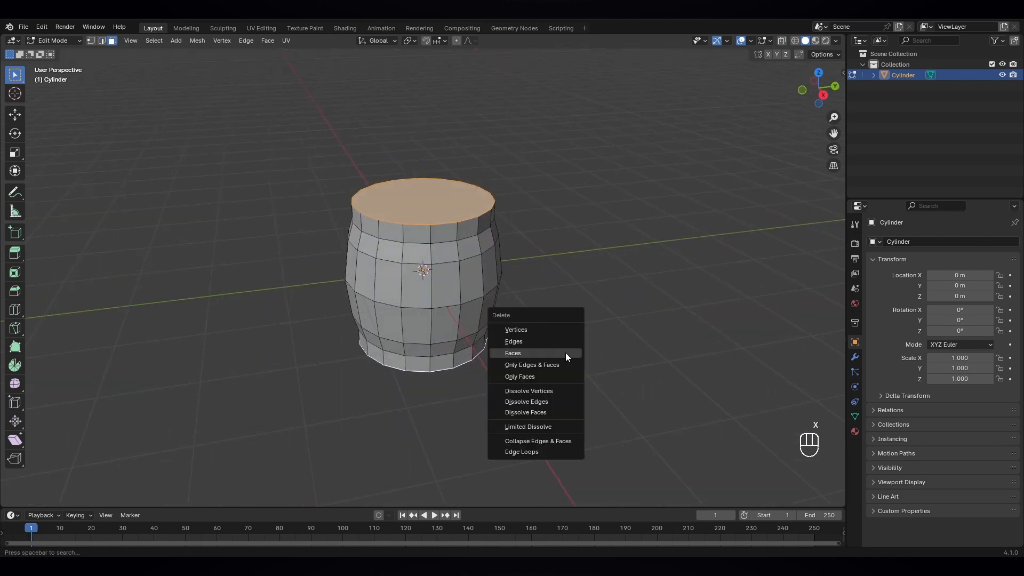
left_click(525, 353)
- Duplicate the face bands just inside the barrel's upper and lower end rings in place and separate the copies into a new object
middle_click_drag(528, 352, 560, 336)
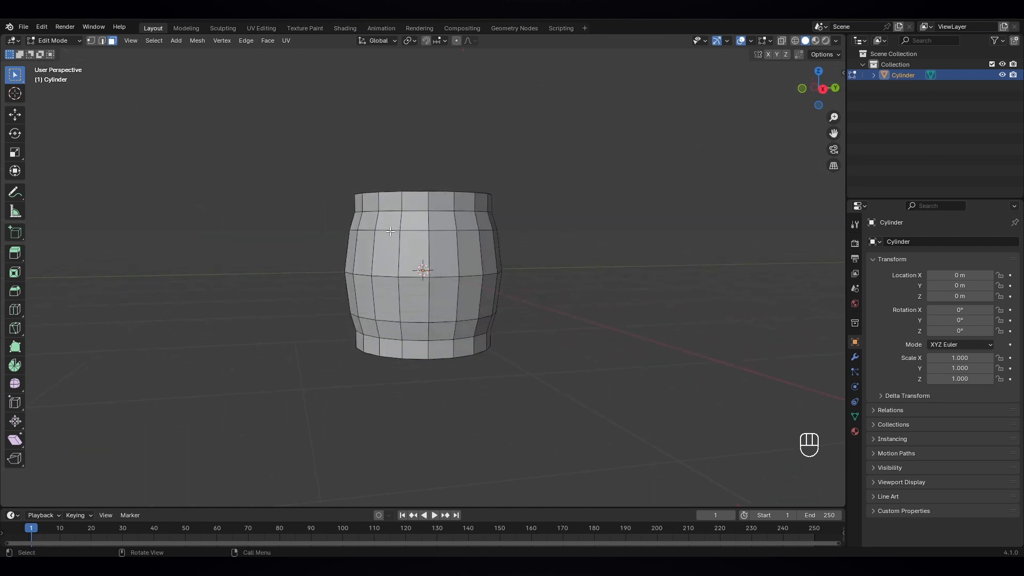
left_click(428, 222, "alt")
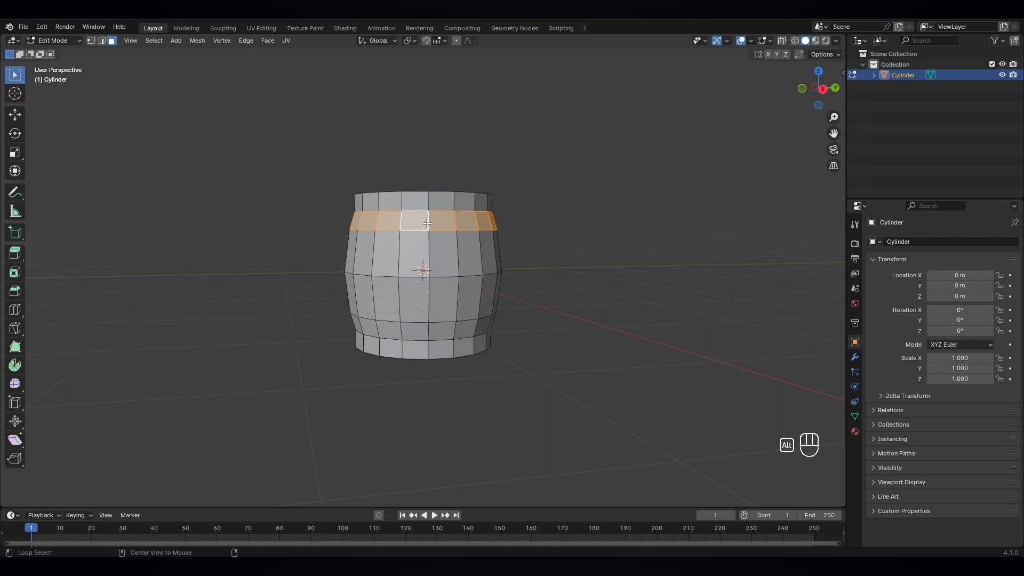
left_click(428, 328, "alt+shift")
middle_click_drag(428, 329, 462, 288)
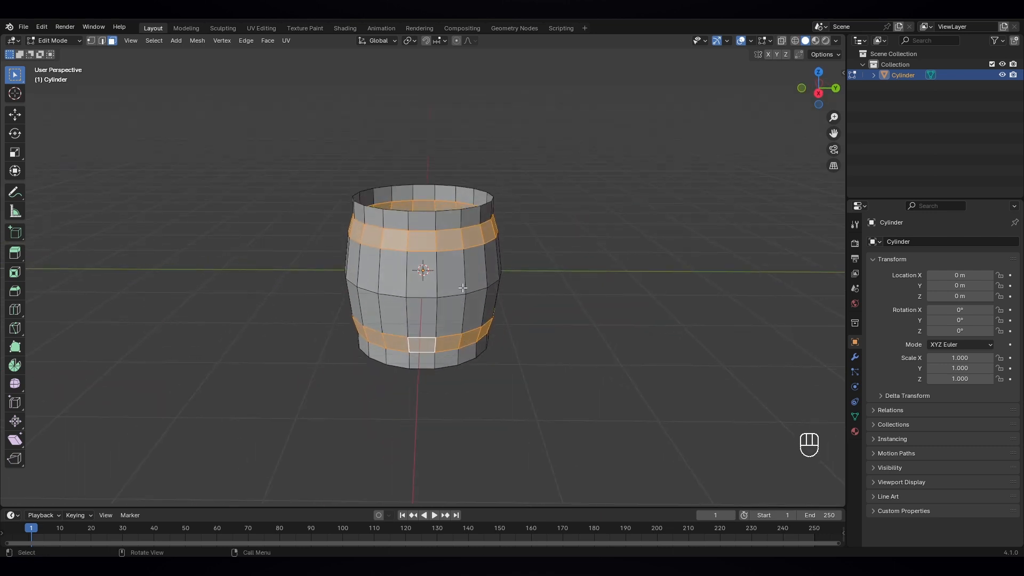
key("shift+d")
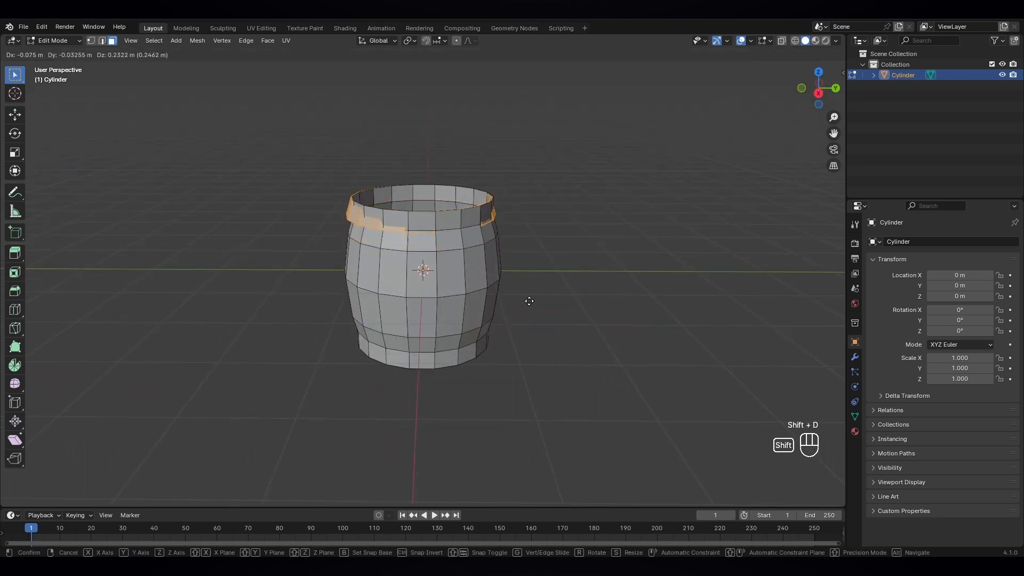
right_click(555, 257)
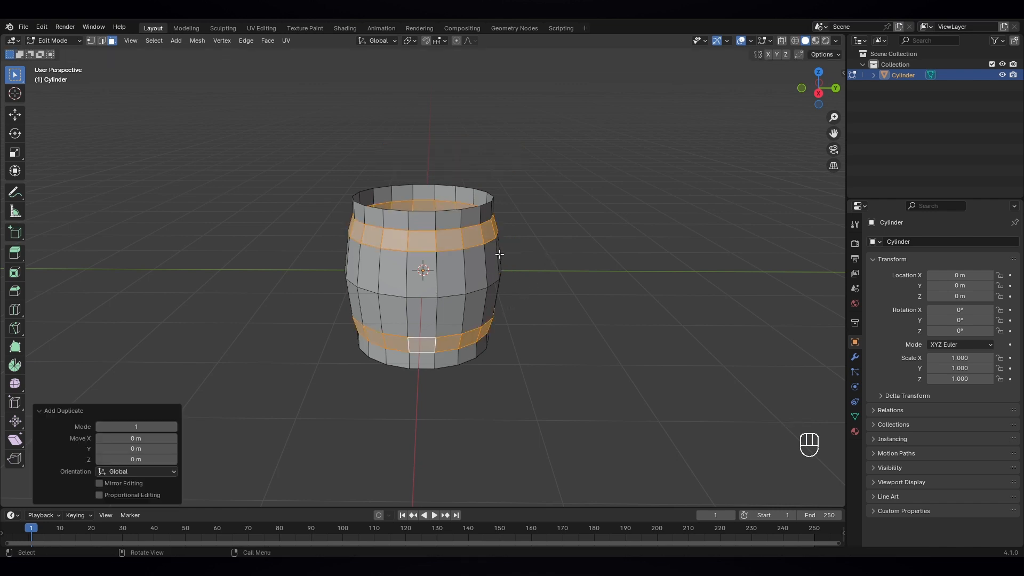
key("p")
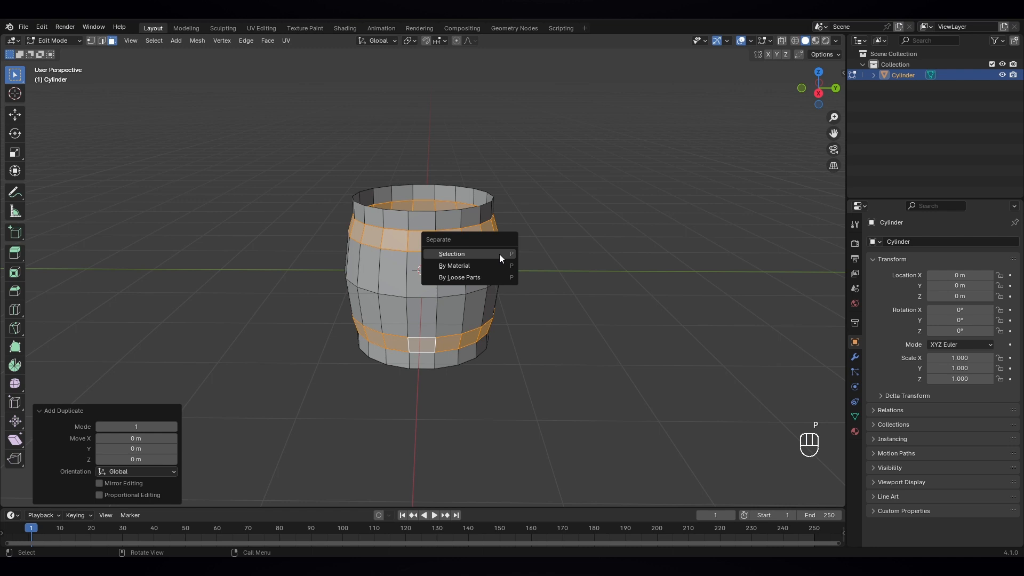
left_click(499, 254)
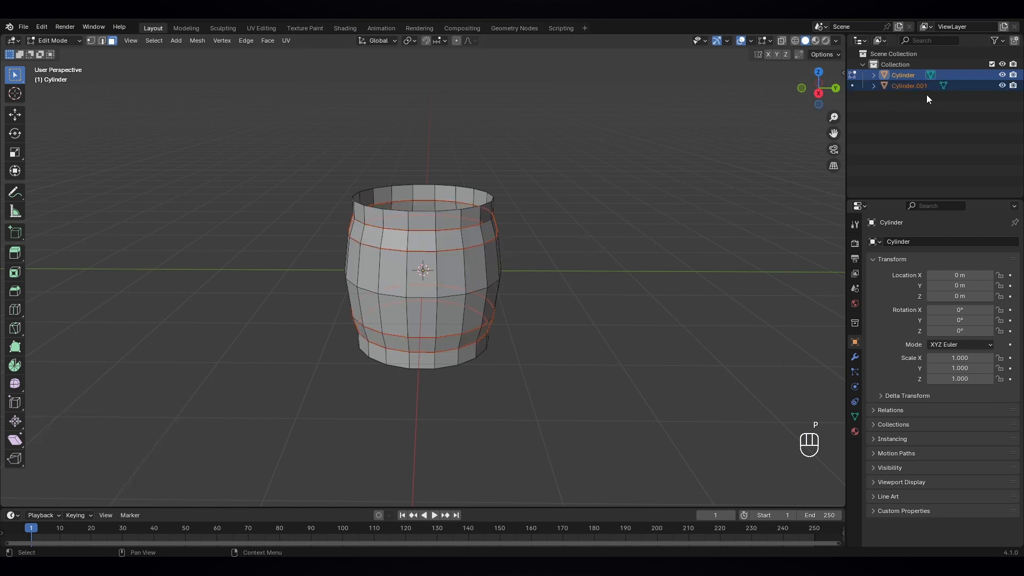
- Return to Object Mode, select the barrel body and hide the separated bands object
left_click(906, 85)
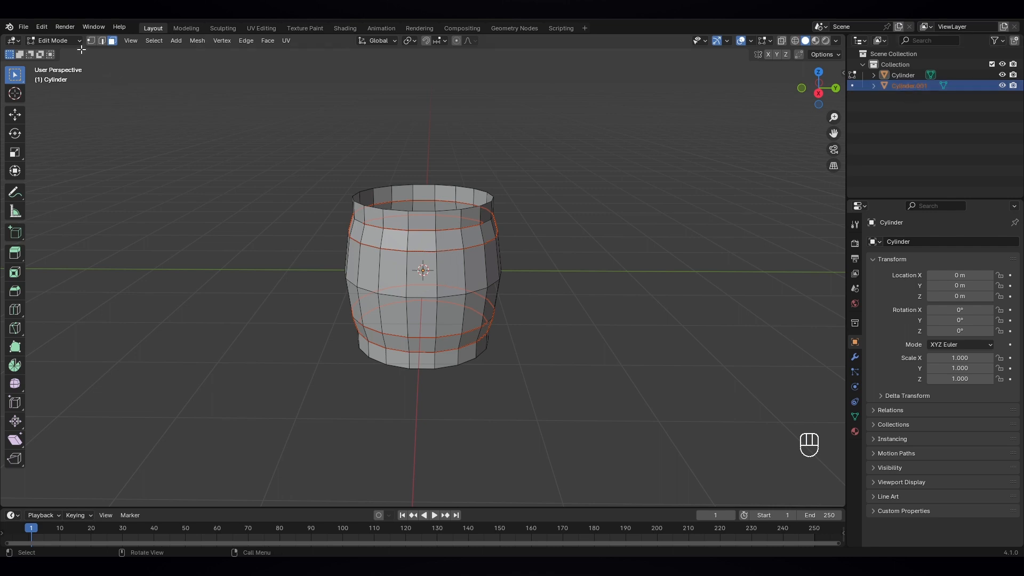
left_click(58, 41)
left_click(69, 53)
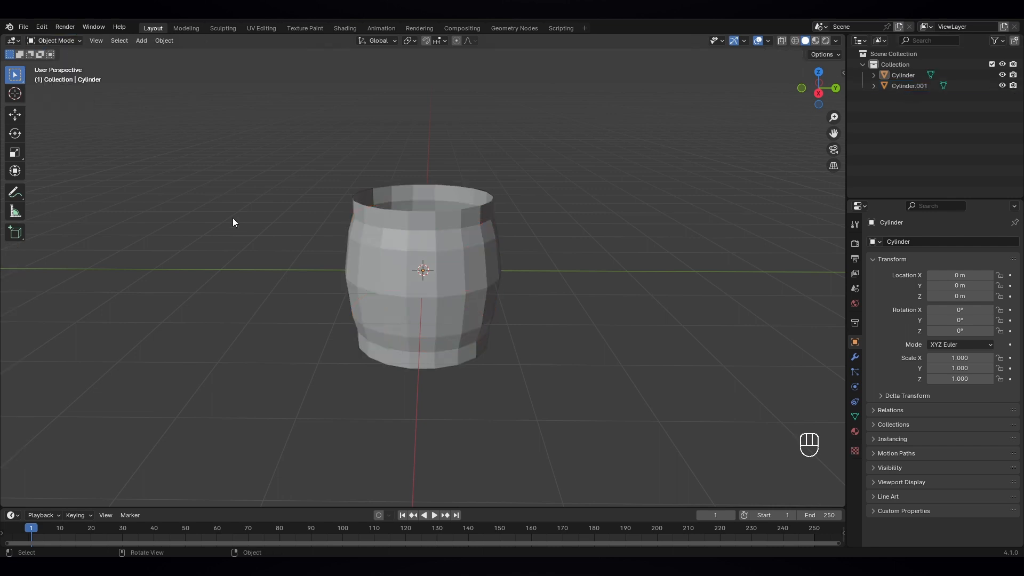
left_click(461, 277)
mouse_move(510, 263)
middle_mouse_down()
mouse_move(494, 324)
mouse_move(517, 350)
mouse_move(503, 306)
mouse_move(509, 277)
middle_mouse_up()
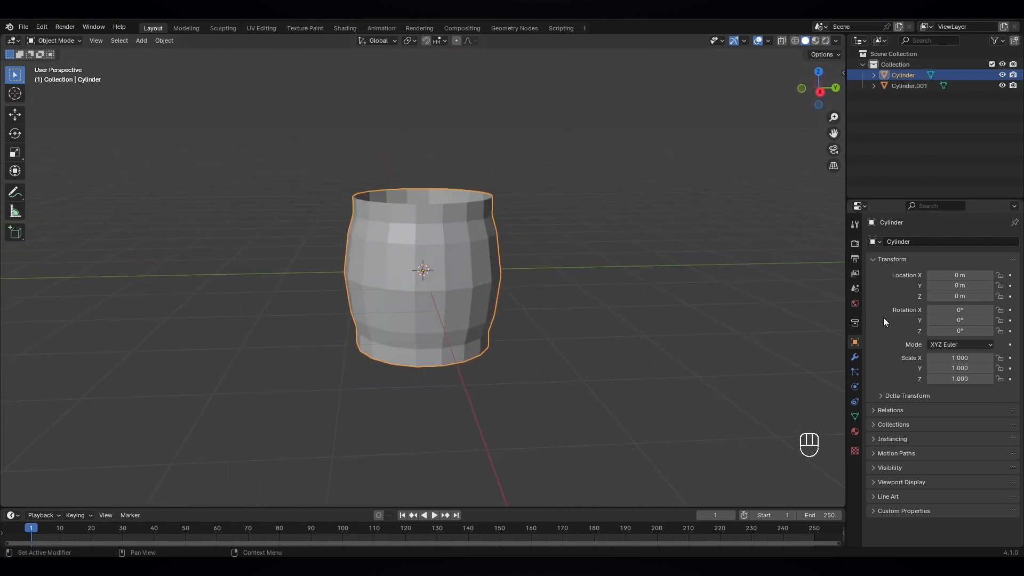
left_click(1002, 86)
middle_click_drag(538, 314, 402, 238)
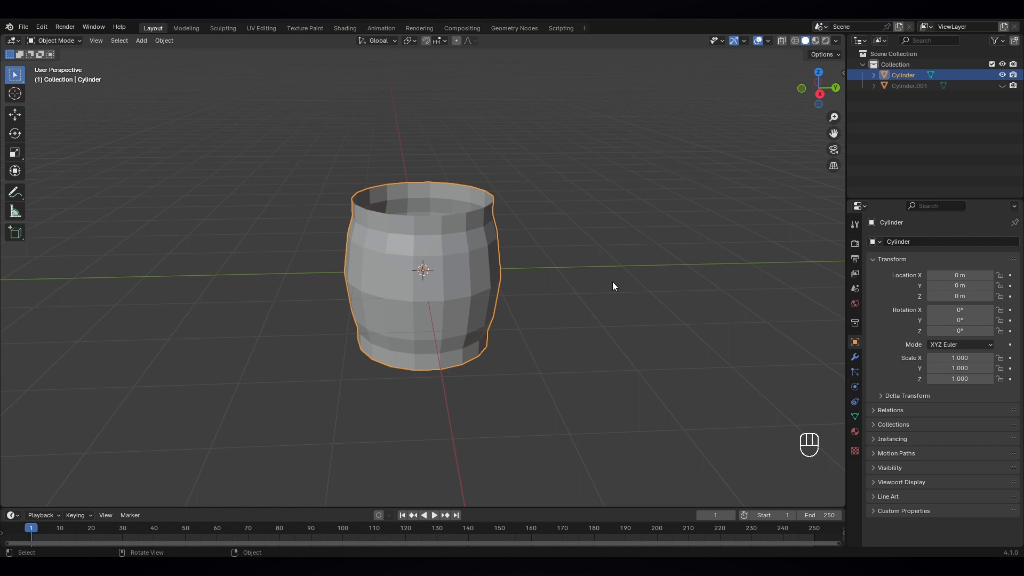
- Add a Solidify modifier to the barrel body
left_click(853, 358)
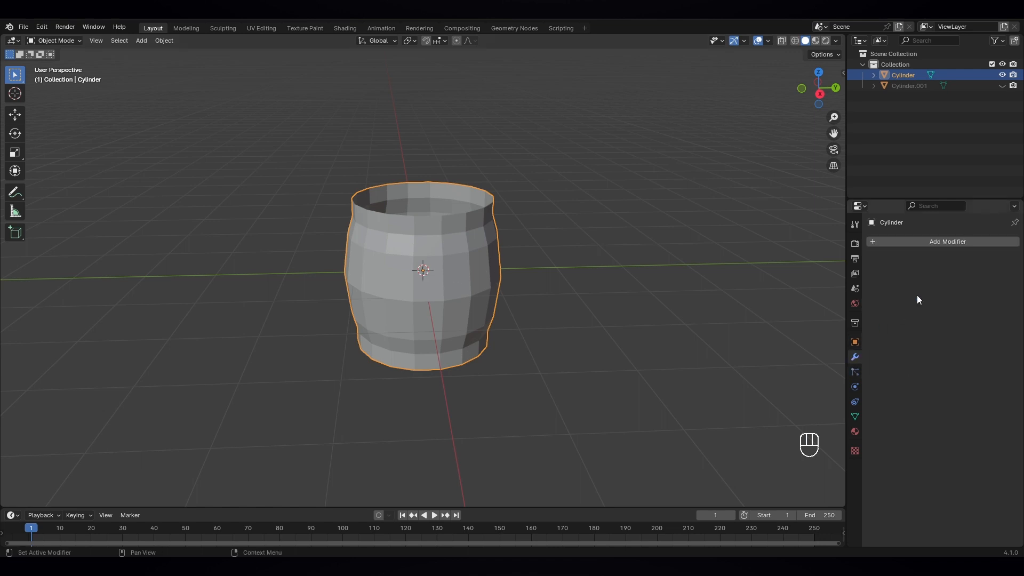
left_click(942, 244)
mouse_move(942, 245)
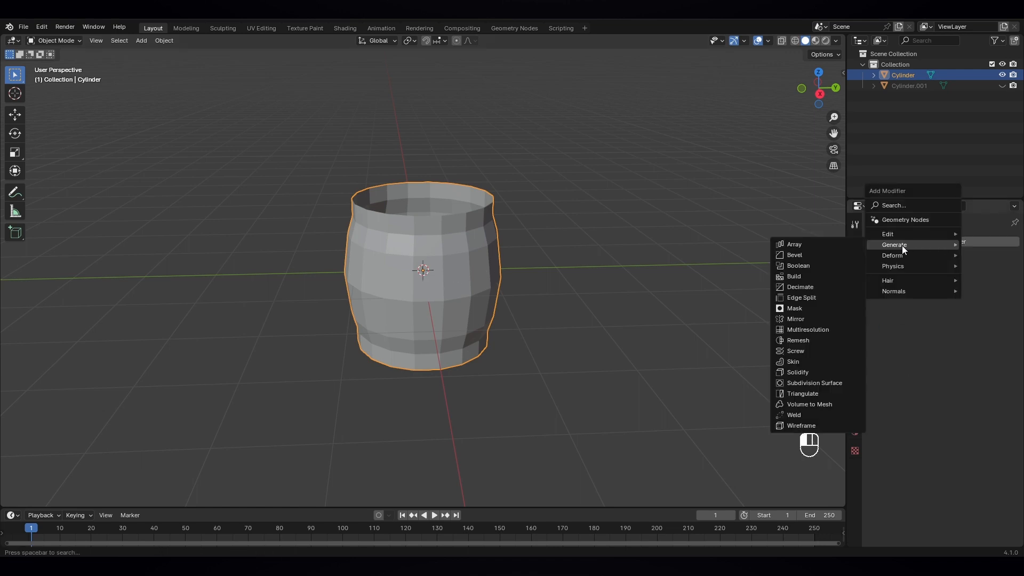
left_click(799, 373)
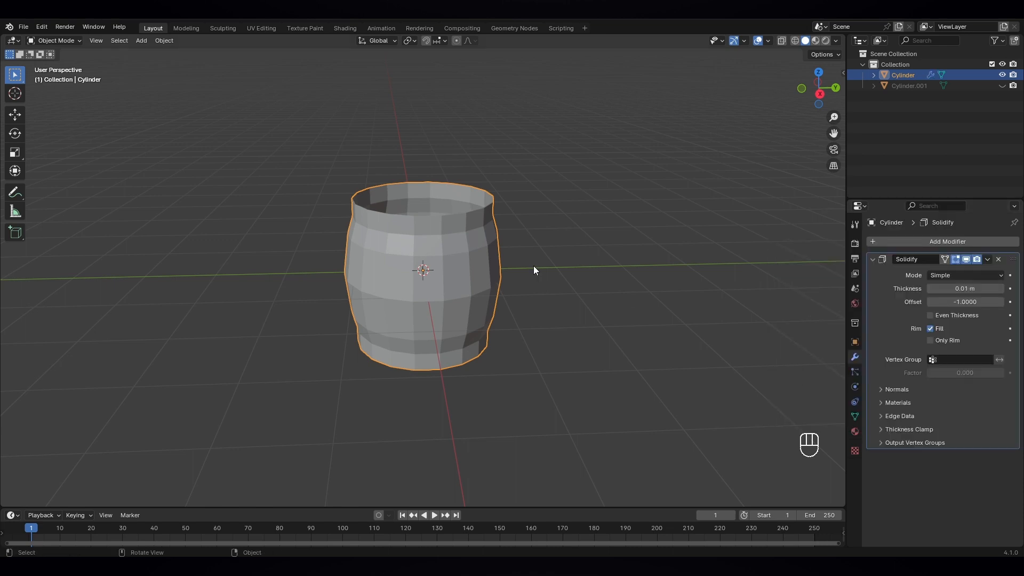
- Set the Solidify thickness to 0.16 m and enable Even Thickness
middle_click_drag(533, 265, 558, 308)
scroll(414, 243, "up", 2)
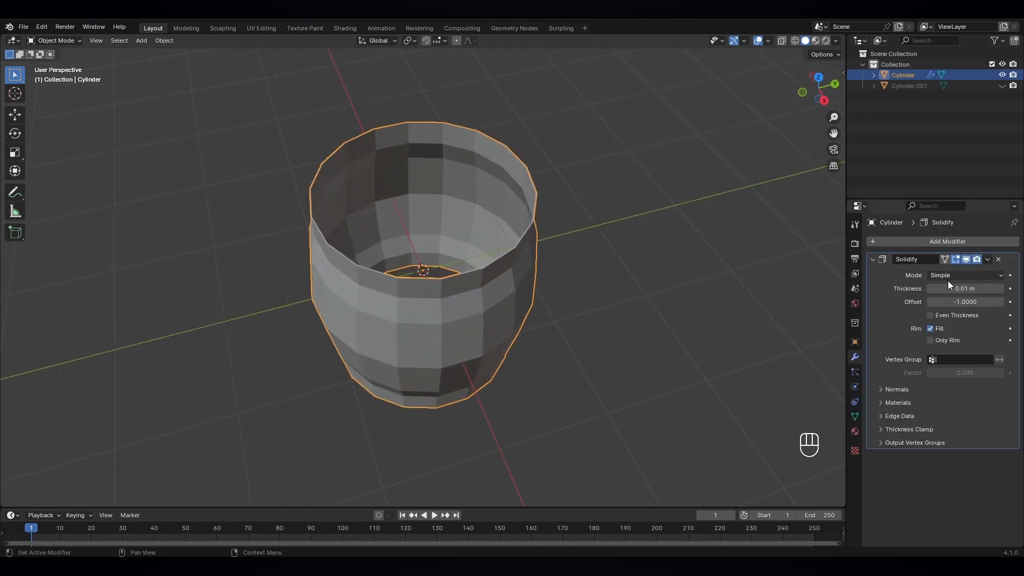
left_click_drag(968, 289, 977, 290)
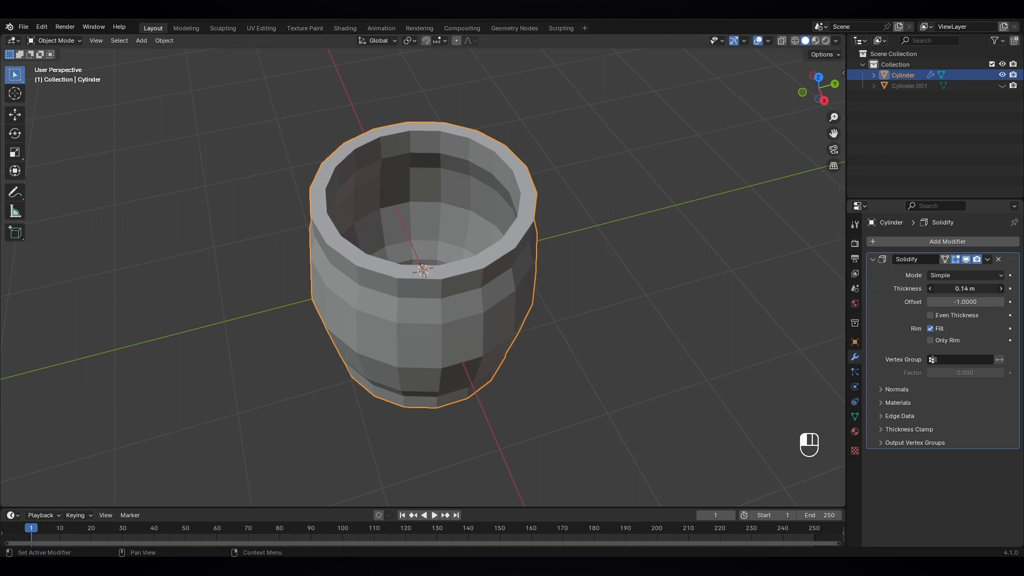
left_click(1001, 289)
left_click(1001, 290)
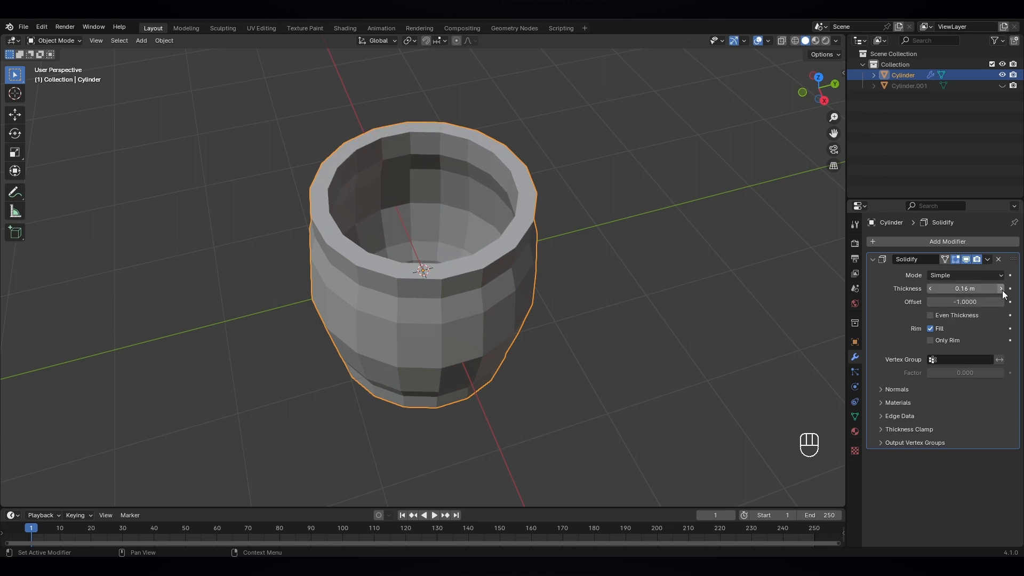
left_click(930, 315)
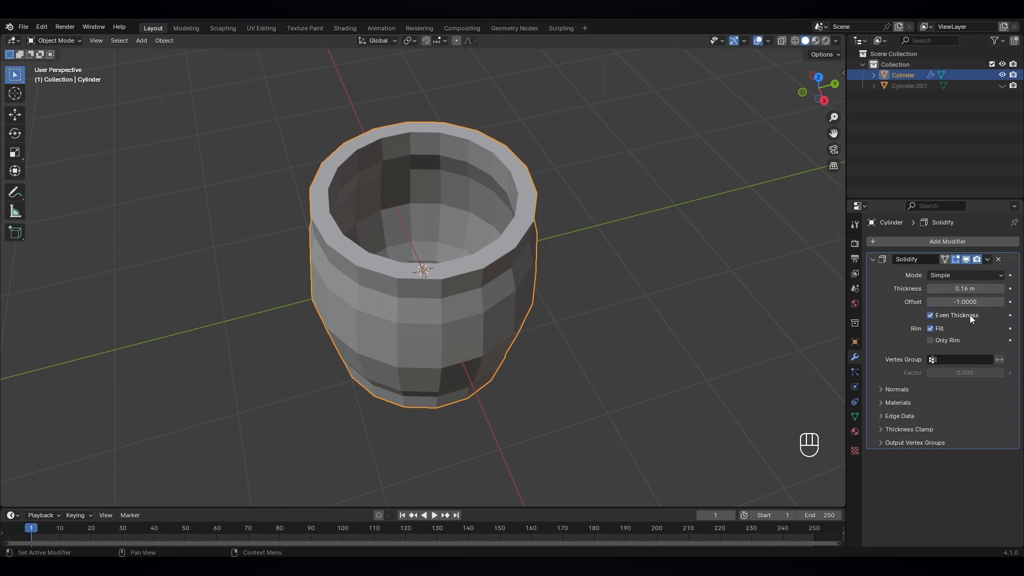
middle_click_drag(626, 395, 574, 347)
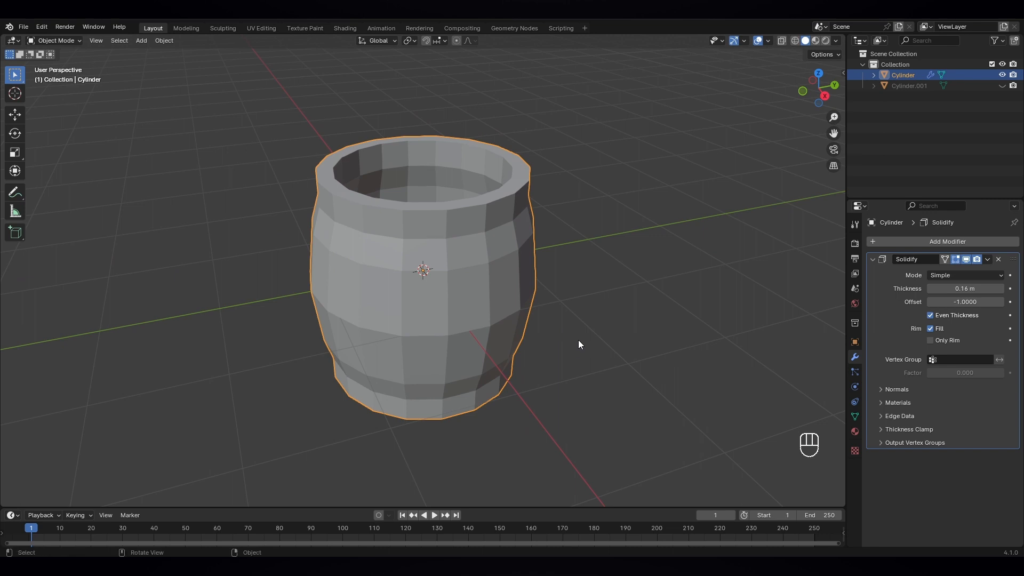
- Turn off the Solidify modifier's viewport display and enter Edit Mode with edge selection on the barrel body
left_click(965, 261)
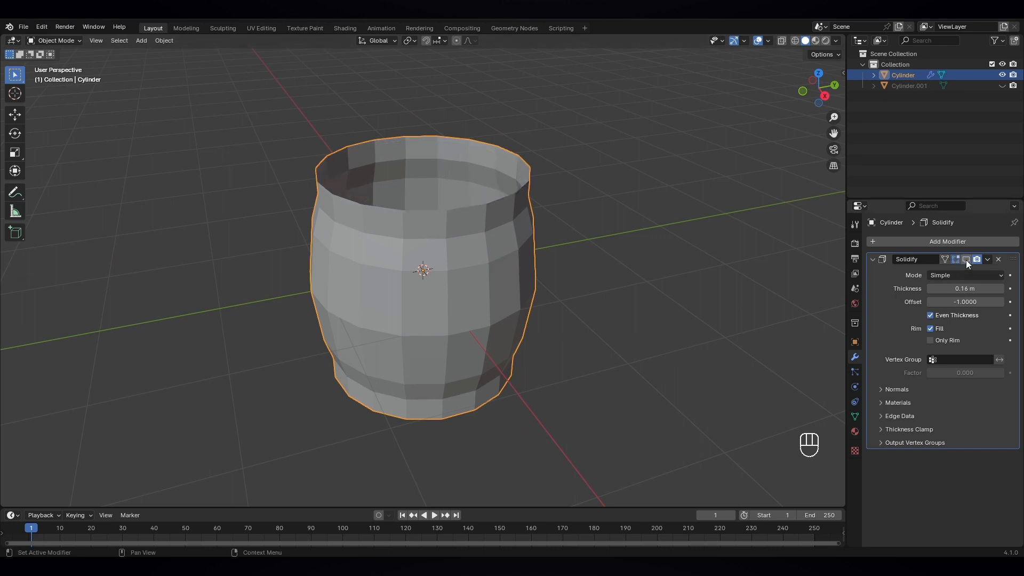
left_click(63, 41)
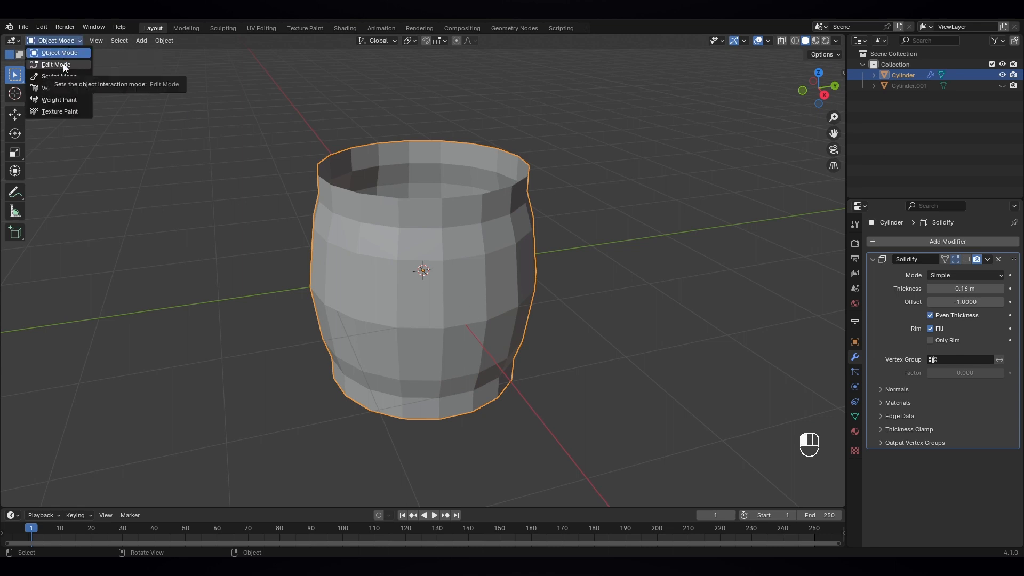
left_click(63, 64)
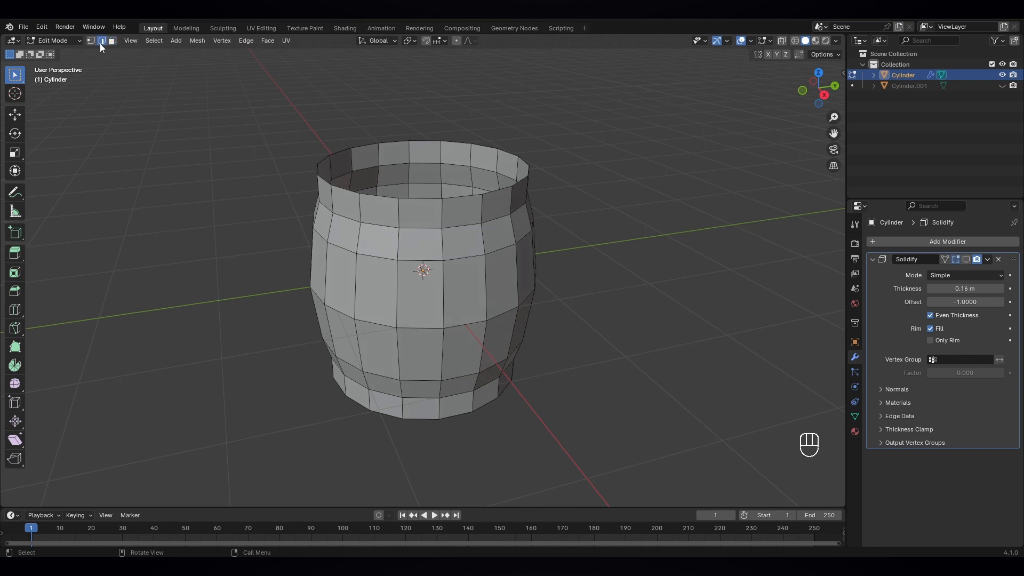
- Select several full-height vertical edge lines at irregular intervals all around the barrel body
left_click(444, 292, "alt")
middle_click_drag(489, 321, 427, 307)
left_click(449, 302, "alt+shift")
left_click(435, 302, "alt+shift")
left_click(427, 307, "alt+shift")
middle_click_drag(533, 311, 464, 318)
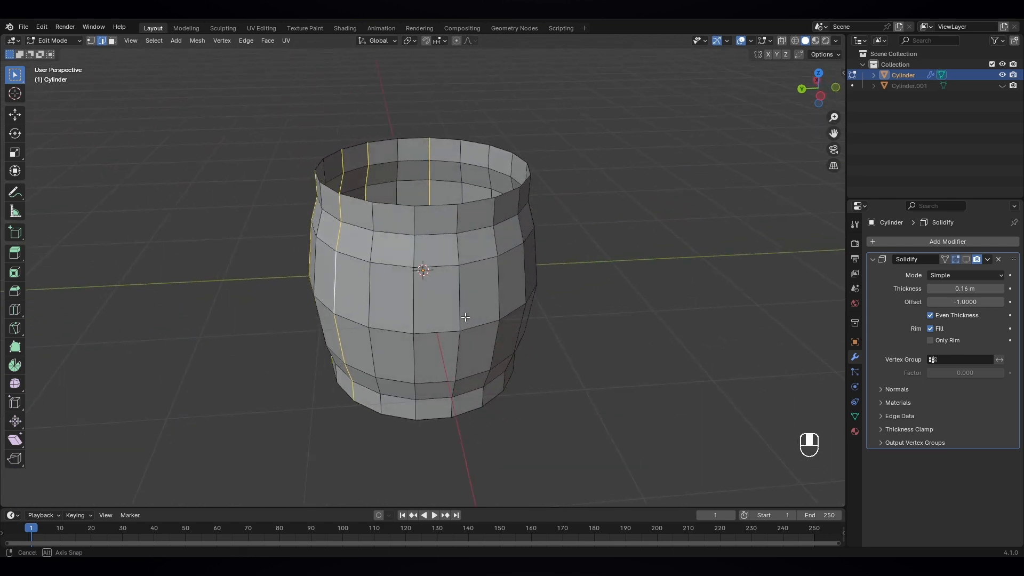
left_click(413, 305, "alt+shift")
middle_click_drag(521, 334, 458, 329)
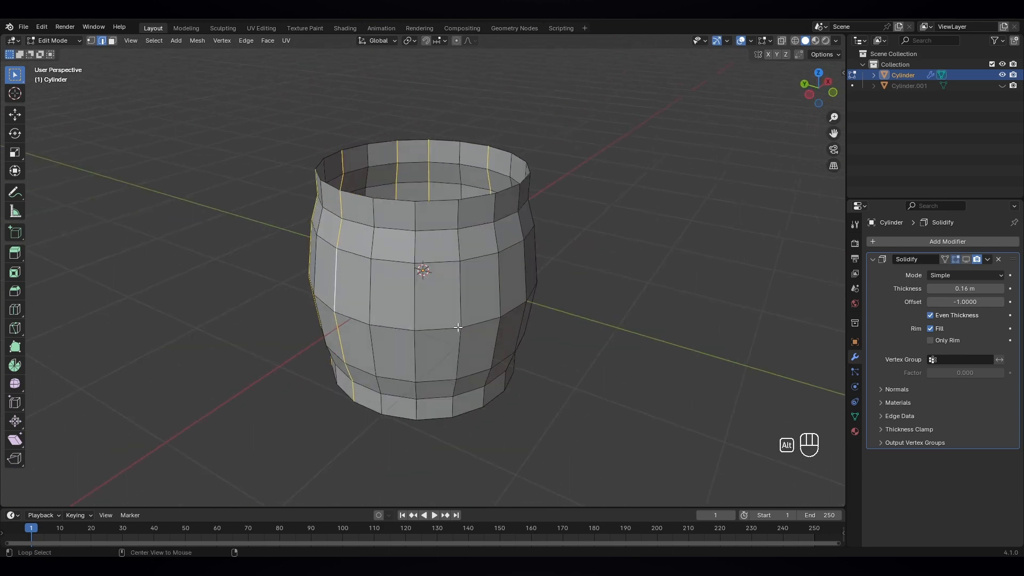
left_click(420, 298, "alt+shift")
left_click(457, 299, "alt+shift")
middle_click_drag(587, 297, 421, 302)
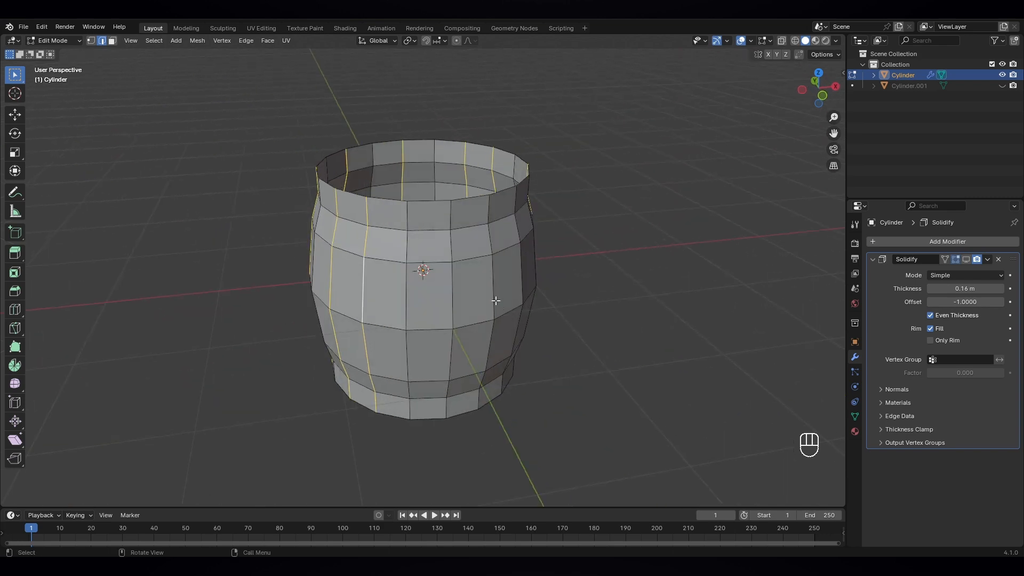
left_click(454, 303, "alt+shift")
- Bevel the selected vertical edges with 1 segment and a width of about 0.003 m, and delete the resulting narrow faces
middle_click_drag(471, 315, 543, 315)
scroll(565, 366, "up", 3)
middle_click_drag(622, 379, 562, 312, "shift")
scroll(596, 316, "up", 1)
scroll(562, 312, "up", 1)
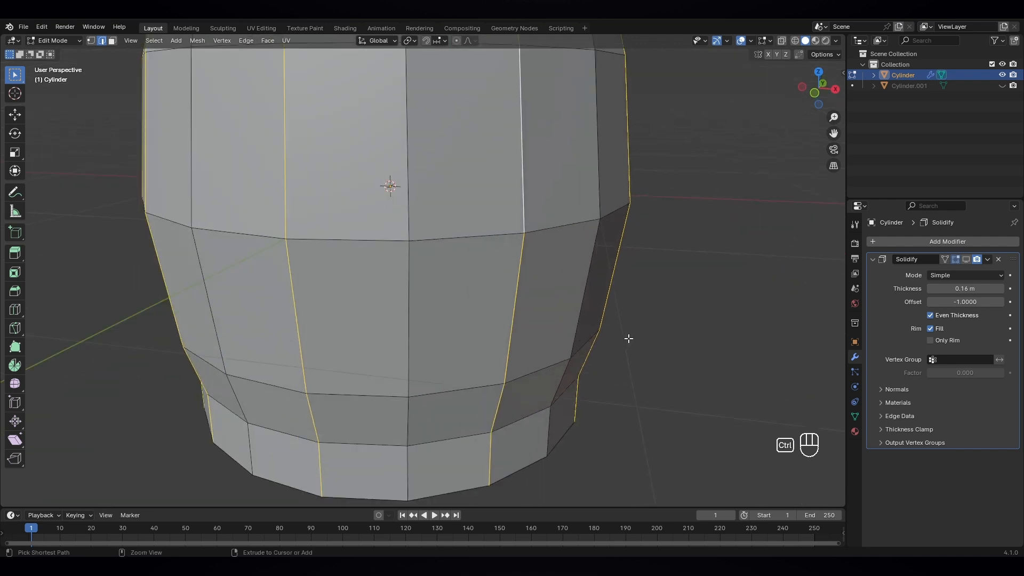
key("ctrl+b")
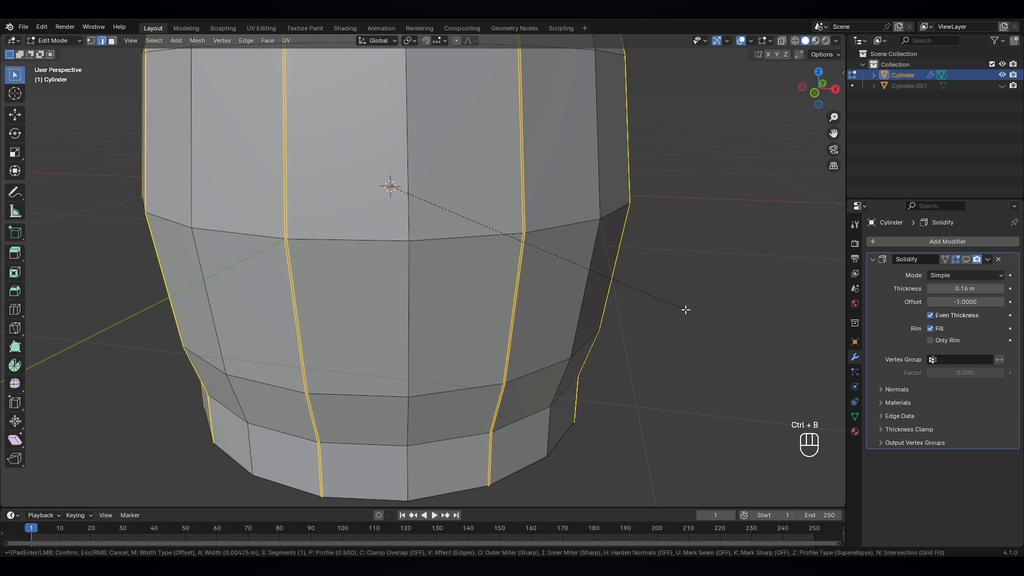
scroll(685, 310, "down", 1)
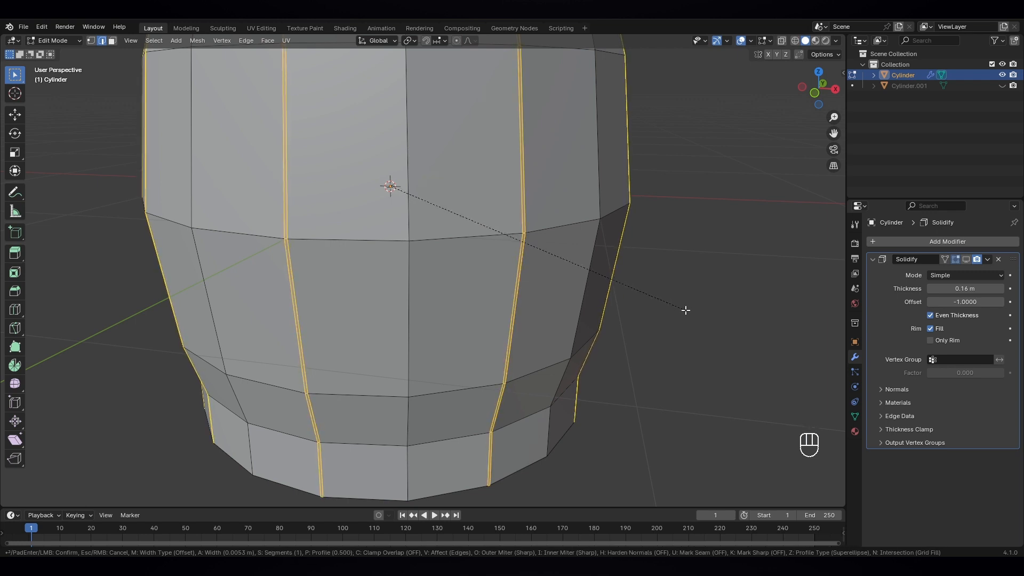
left_click(685, 310)
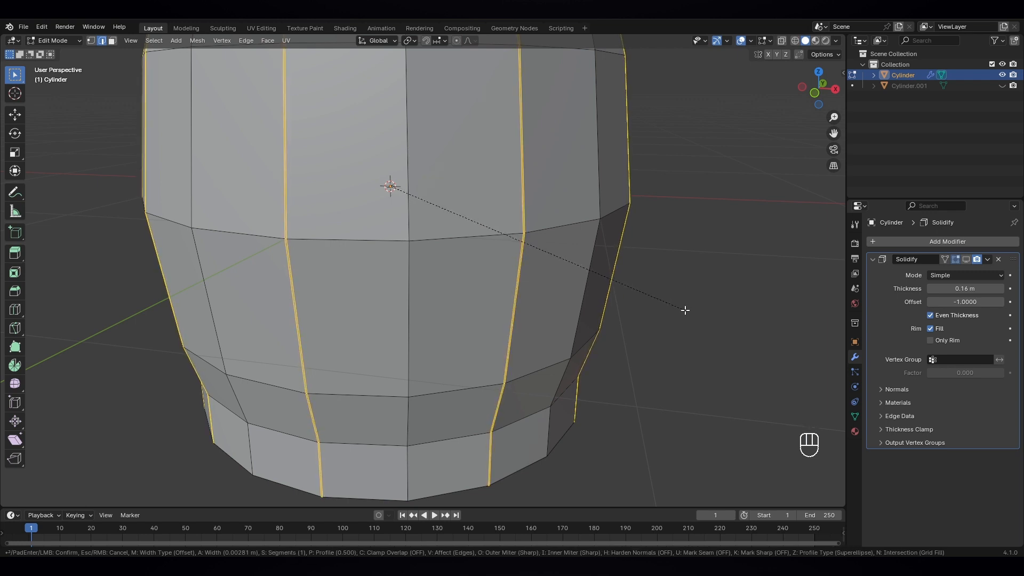
right_click(669, 334)
left_click(669, 336)
- Return to Object Mode and turn the Solidify modifier's viewport display back on
scroll(520, 292, "down", 6)
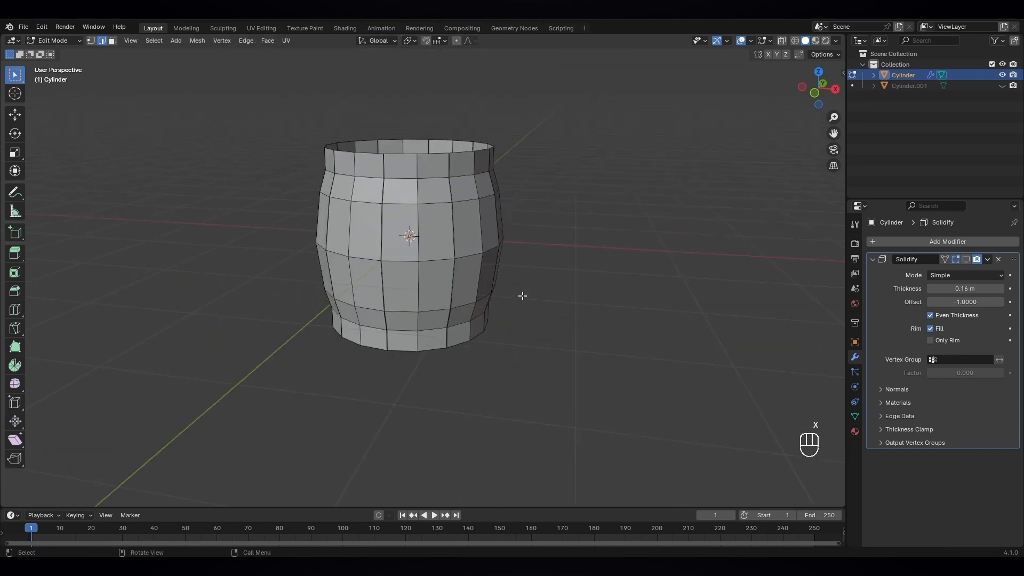
middle_click_drag(520, 295, 493, 309)
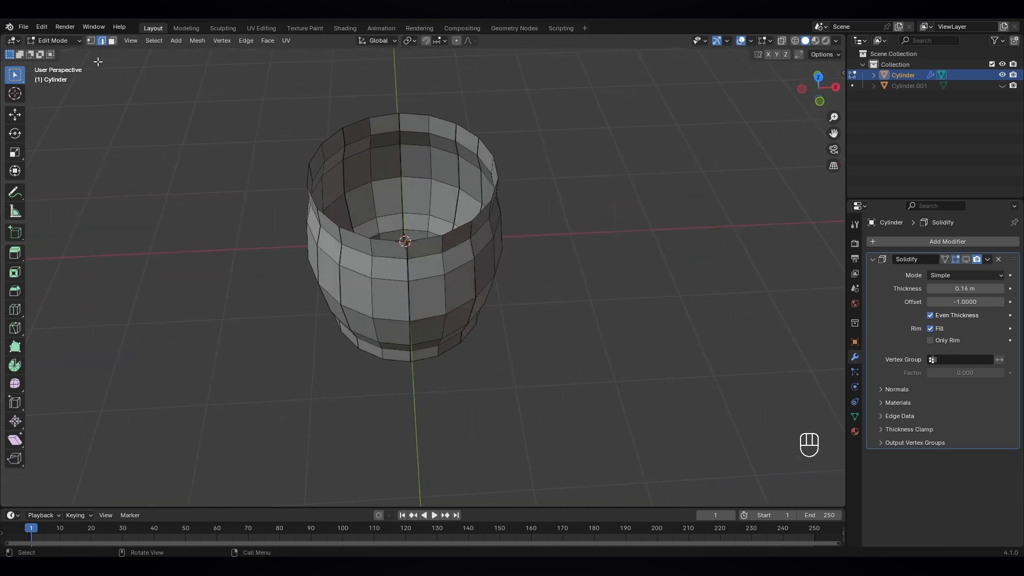
left_click(54, 42)
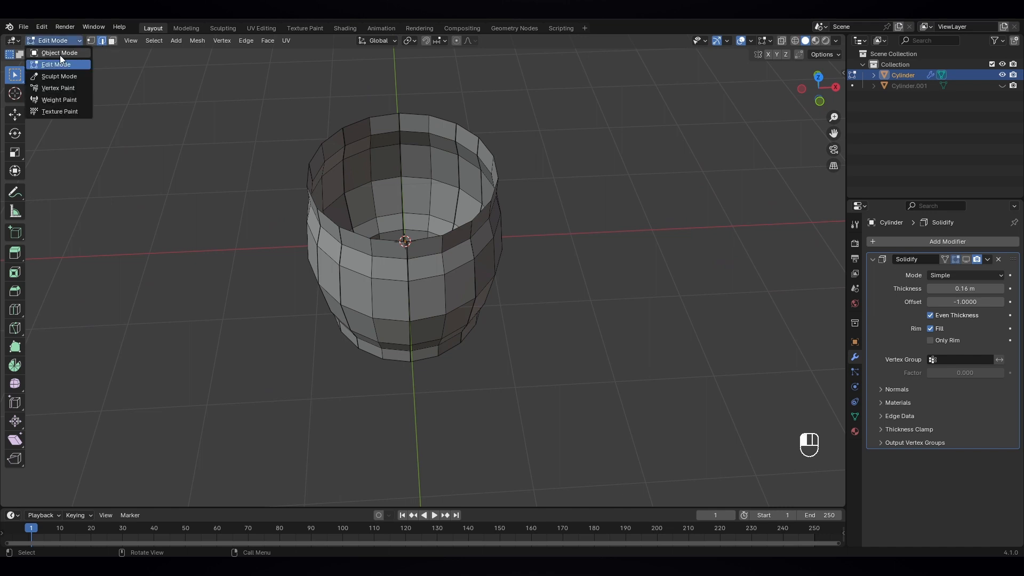
left_click(59, 56)
middle_click_drag(233, 217, 419, 249)
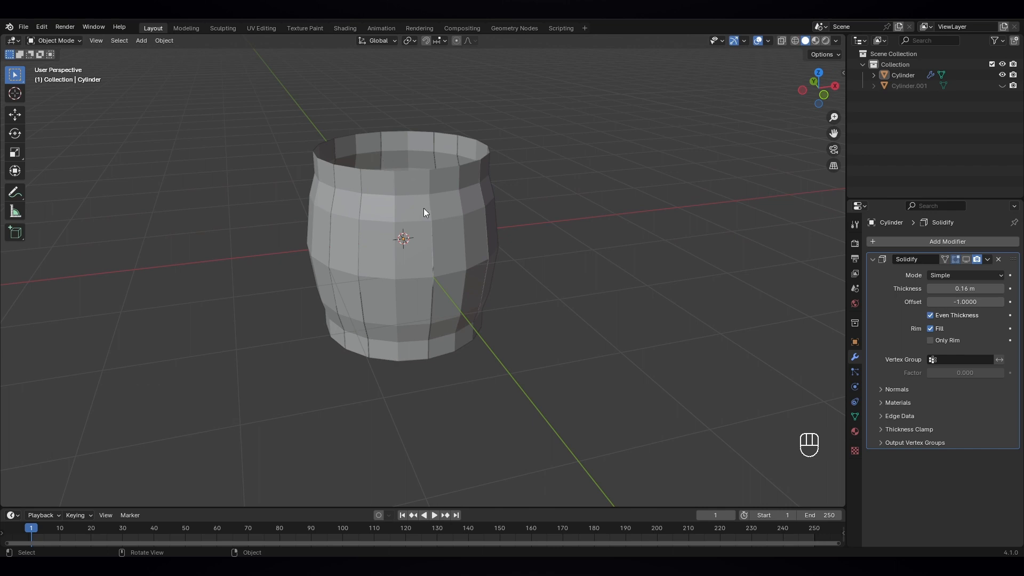
middle_click_drag(471, 284, 390, 181)
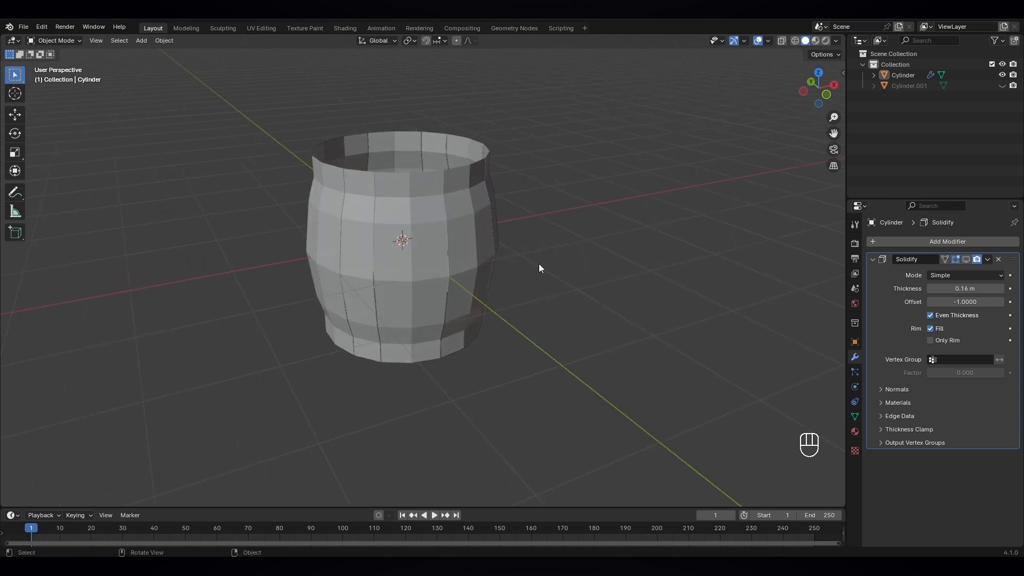
left_click(966, 260)
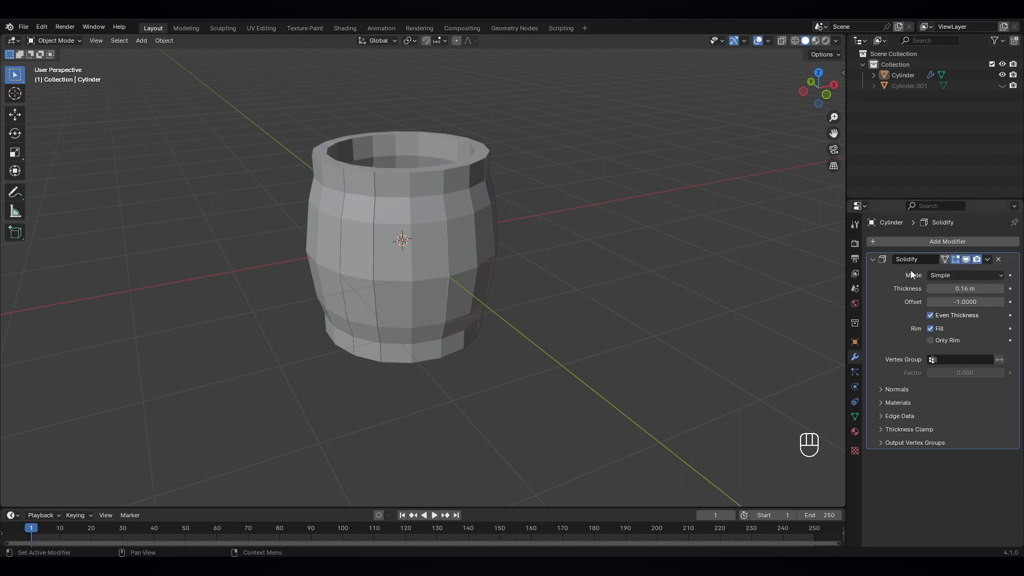
- Add a Bevel modifier to the barrel body with 3 segments and an amount of 0.03 m
middle_click_drag(484, 252, 514, 295)
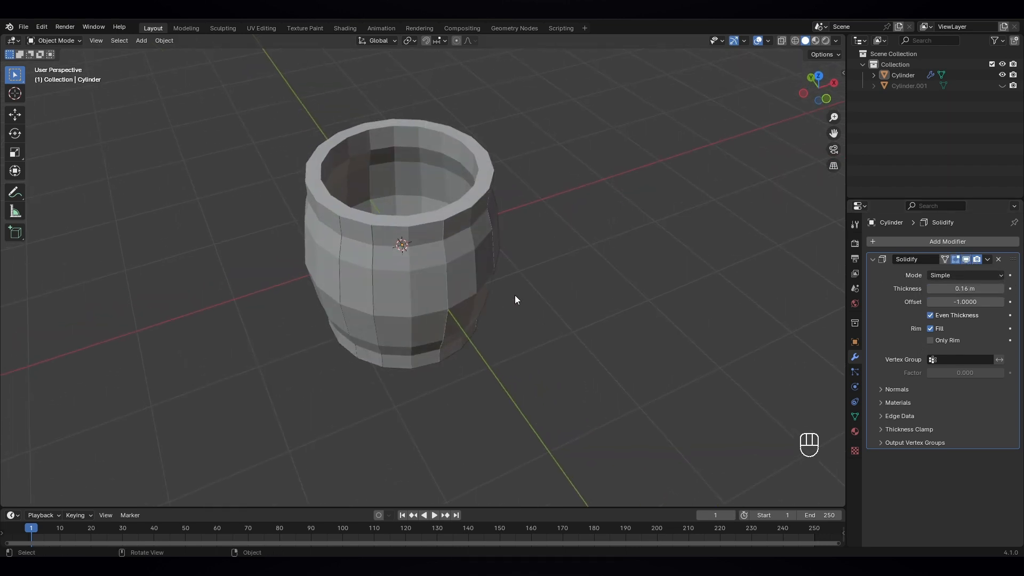
left_click(910, 241)
mouse_move(911, 240)
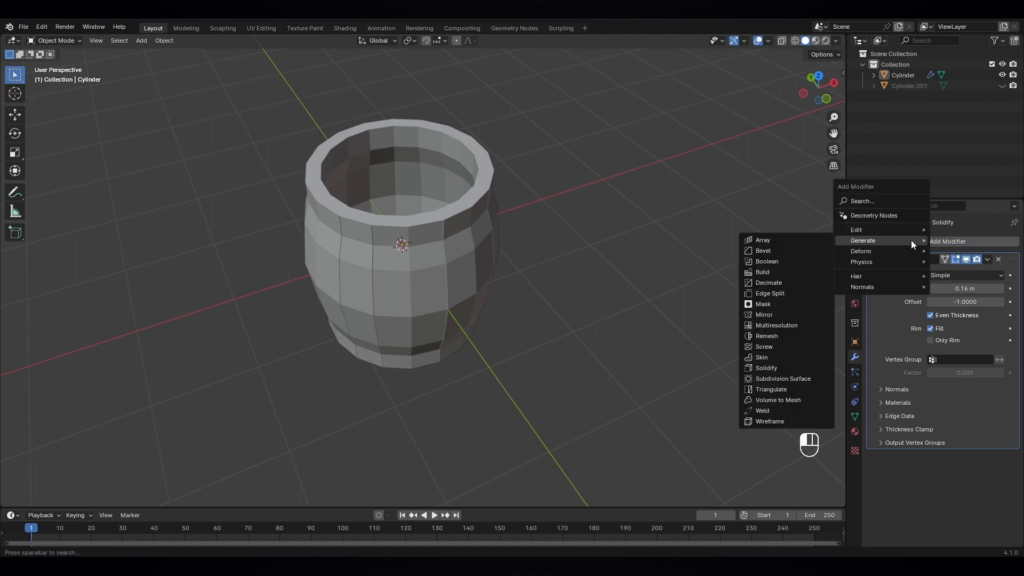
left_click(775, 251)
middle_click_drag(503, 283, 516, 256)
scroll(958, 402, "down", 2)
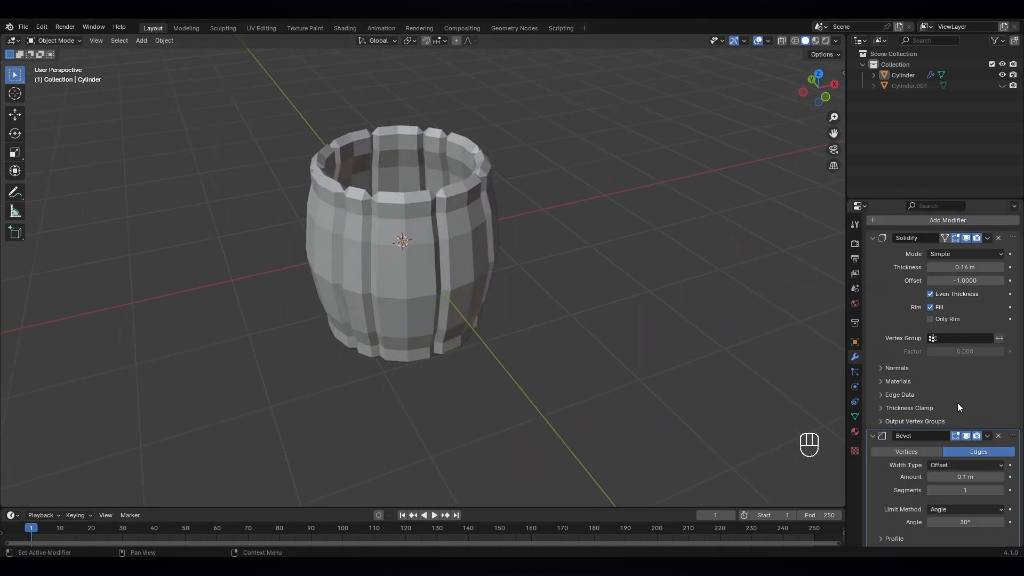
left_click(1000, 464)
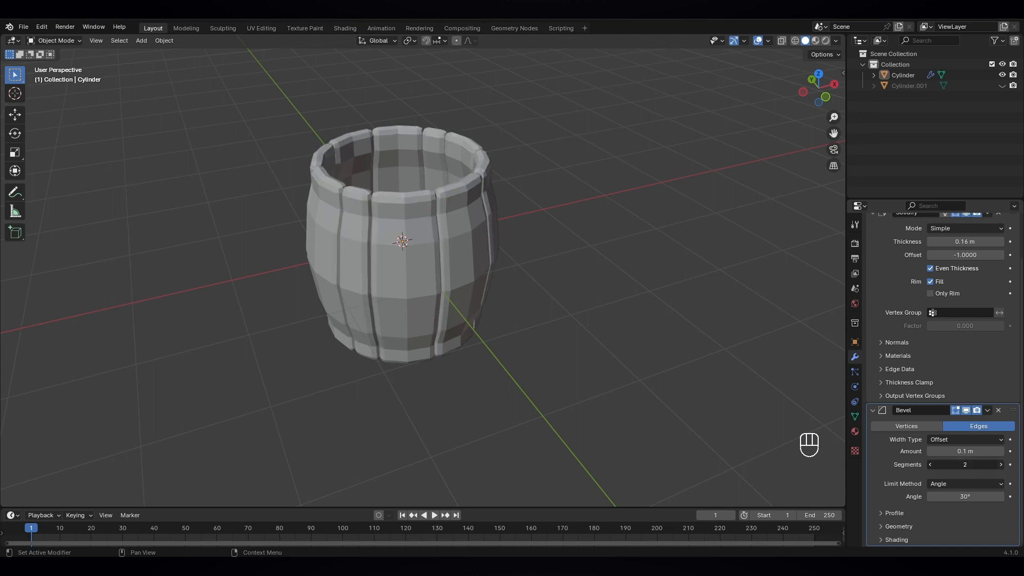
left_click(1000, 465)
left_click_drag(977, 451, 962, 451)
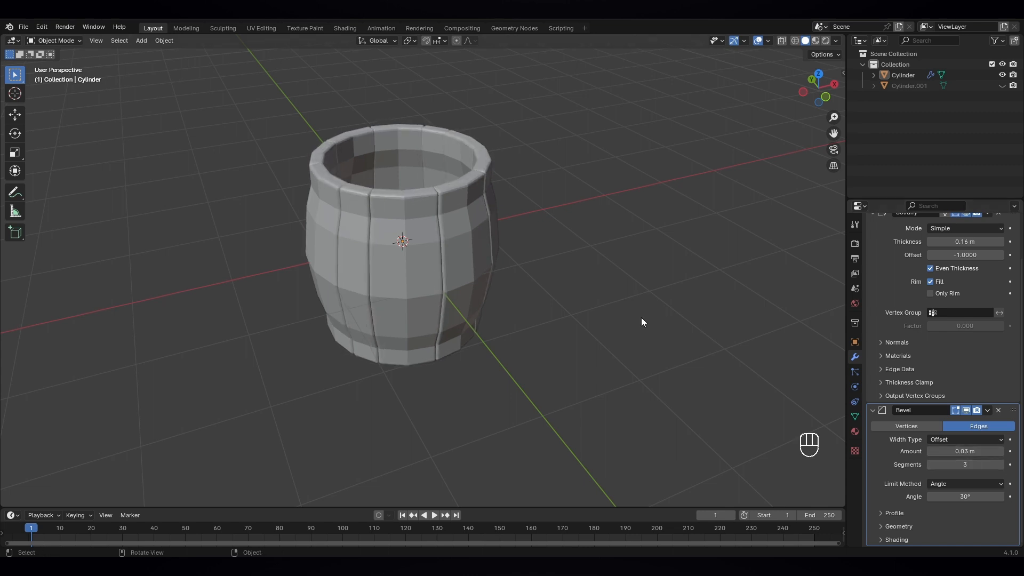
middle_click_drag(522, 308, 525, 261)
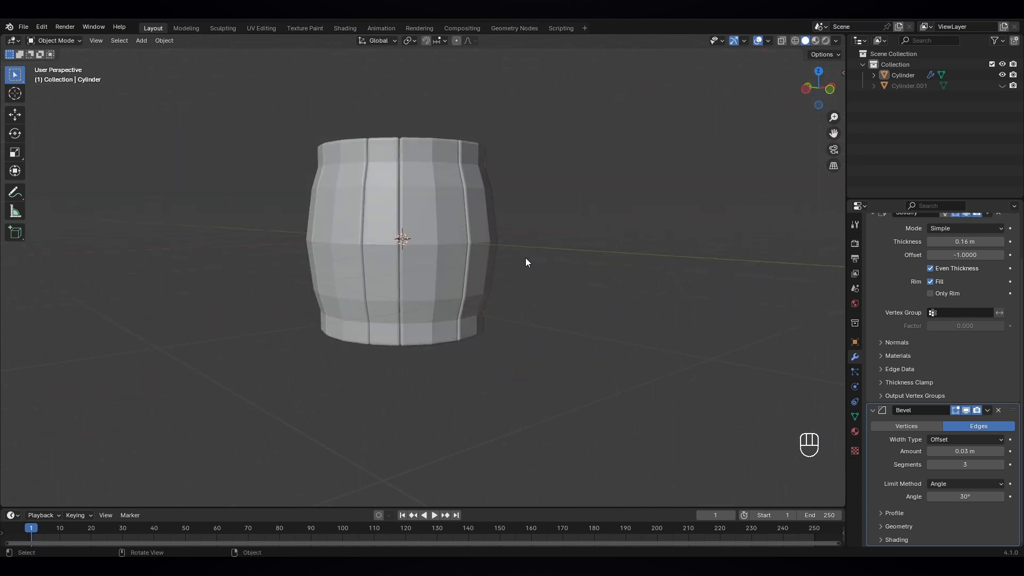
- Select the barrel body and apply Shade Smooth by Angle at 30°
right_click(442, 197)
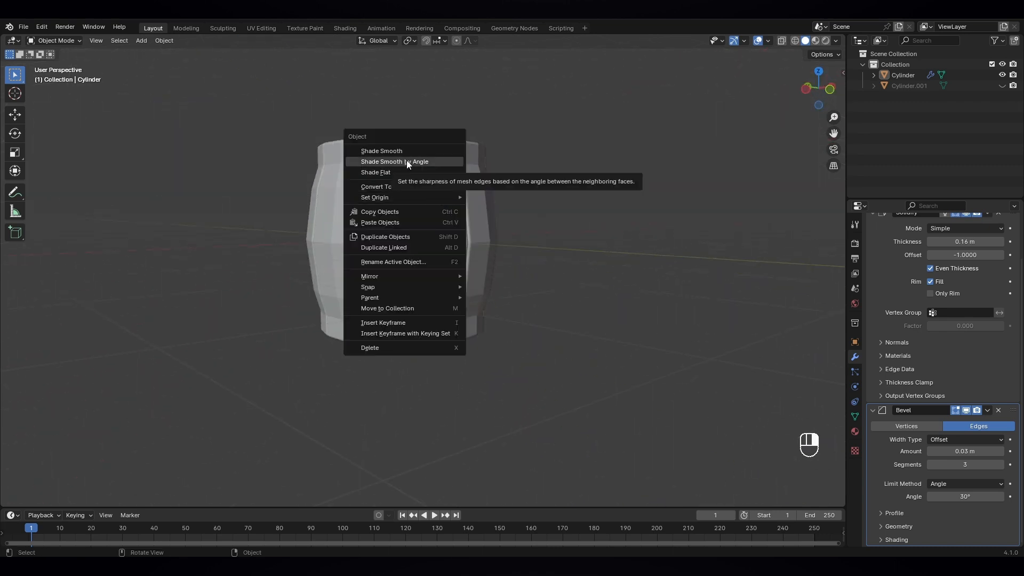
left_click(412, 164)
left_click(436, 203)
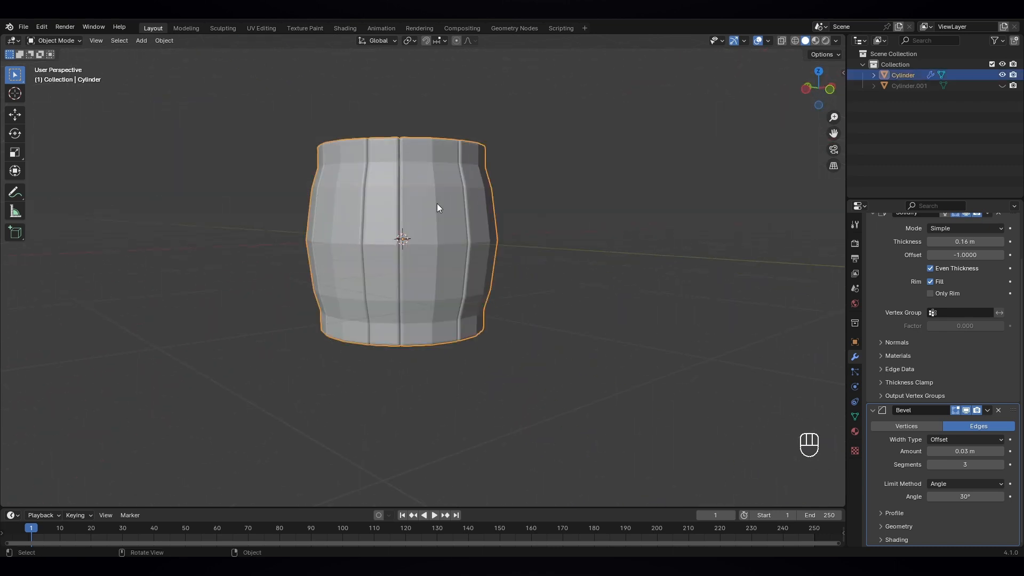
right_click(432, 200)
left_click(424, 200)
middle_click_drag(424, 200, 496, 249)
scroll(452, 241, "down", 2)
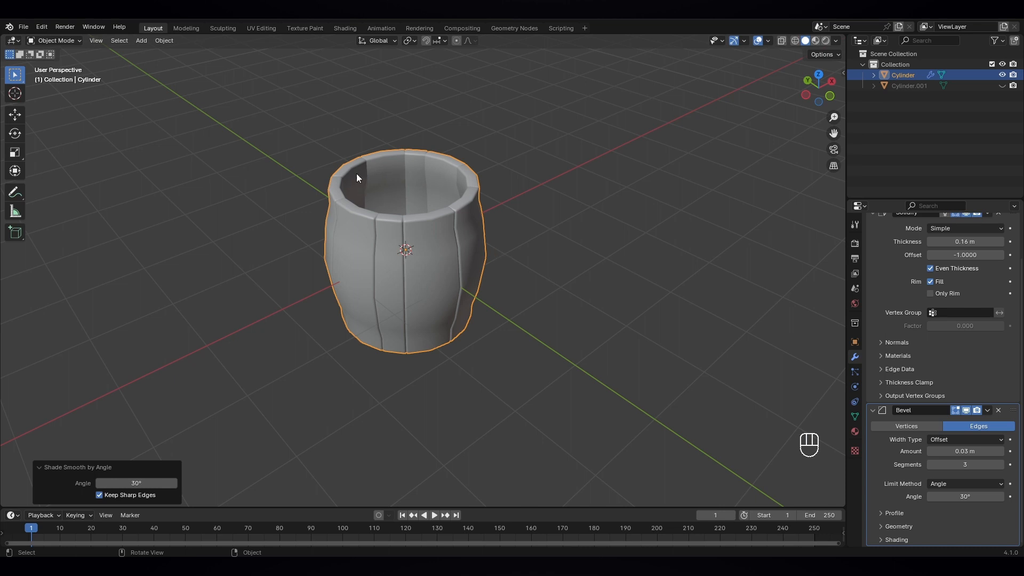
middle_click_drag(357, 185, 390, 200)
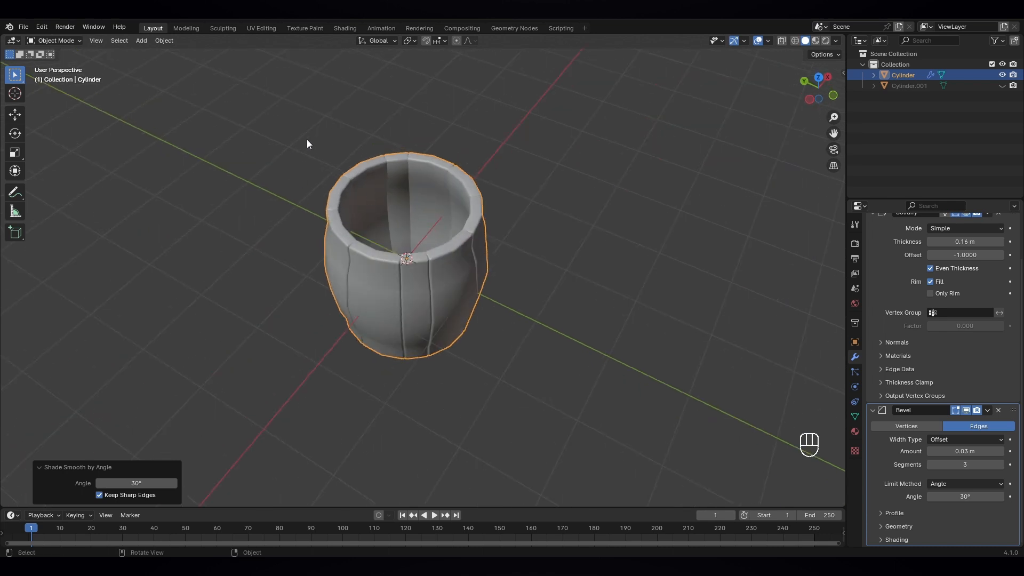
- Add a mesh circle with 18 vertices at the world origin
key("shift")
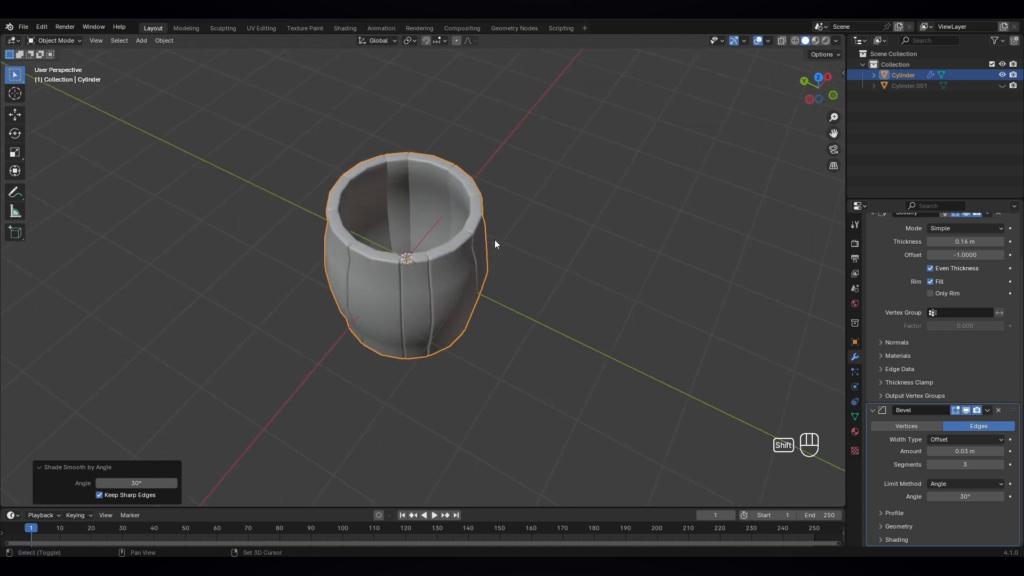
key("shift+a")
mouse_move(496, 243)
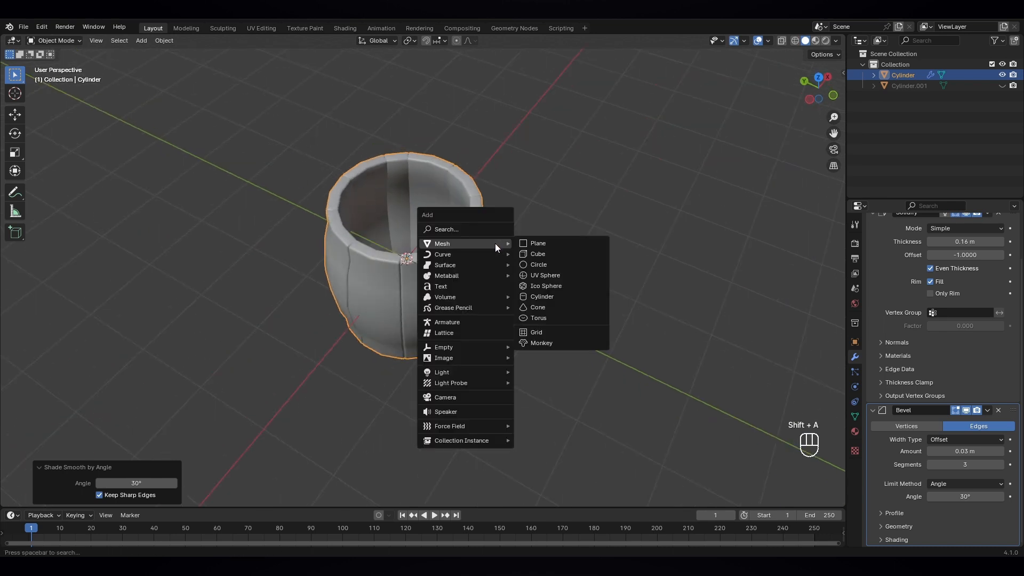
left_click(555, 264)
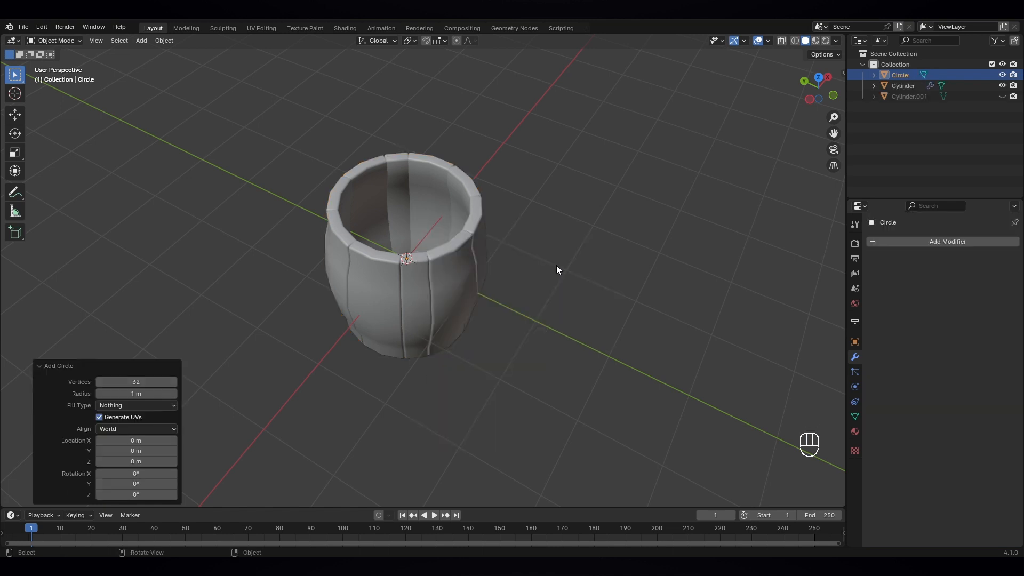
left_click(137, 379)
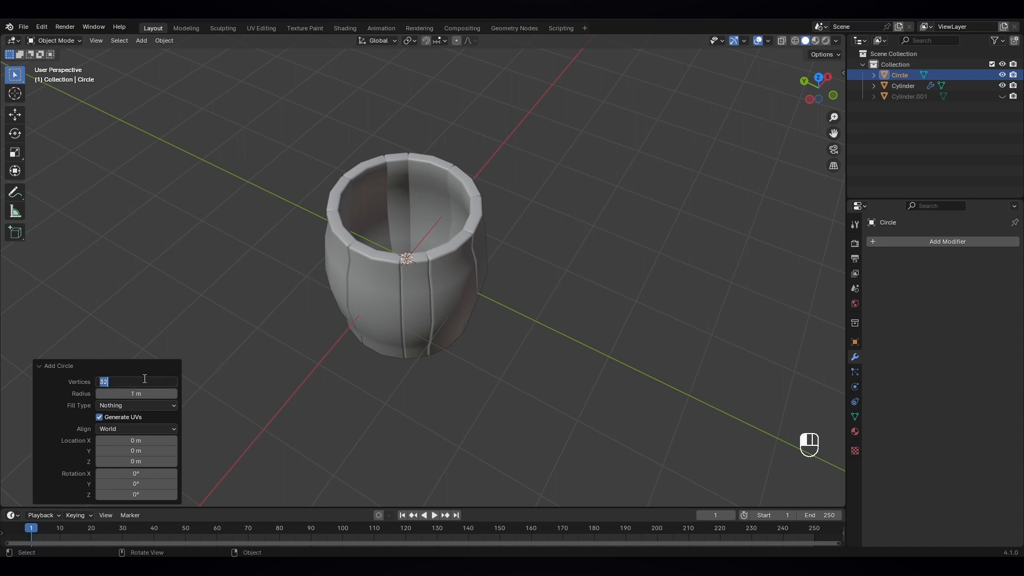
type("18")
key("Return")
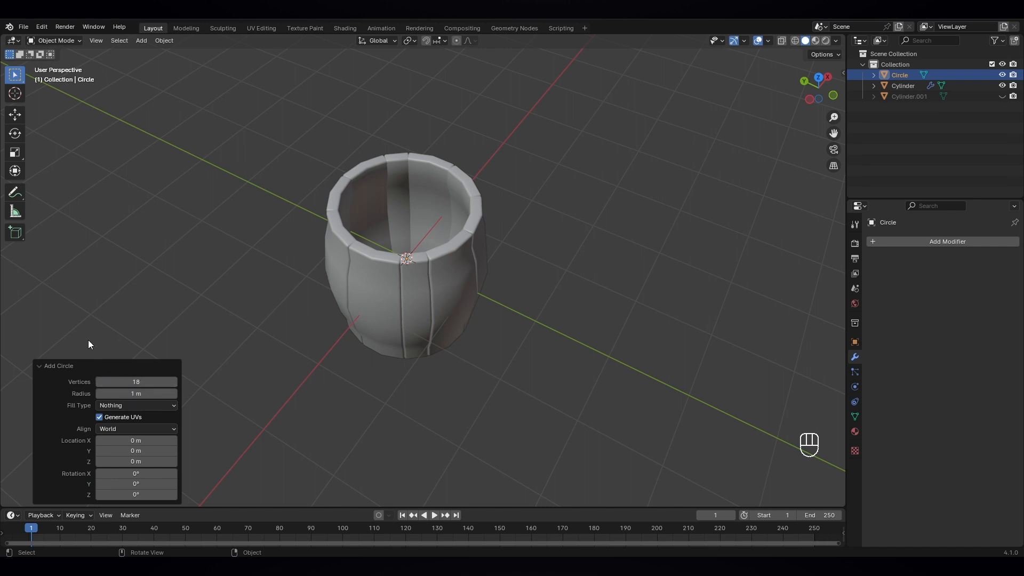
- Turn on X-ray display and enter Edit Mode on the new circle
middle_click_drag(405, 295, 415, 214)
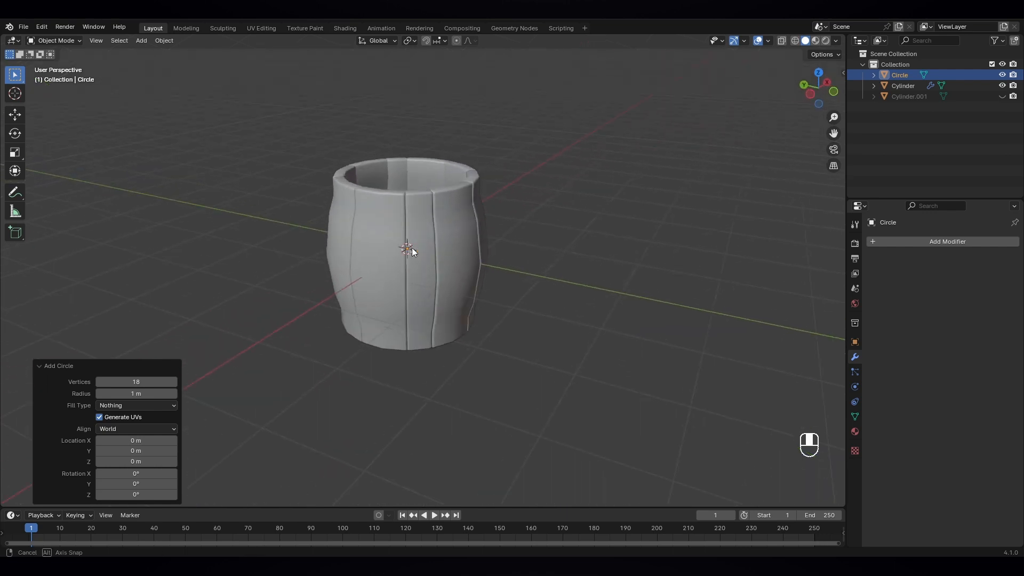
left_click(781, 41)
scroll(414, 232, "up", 3)
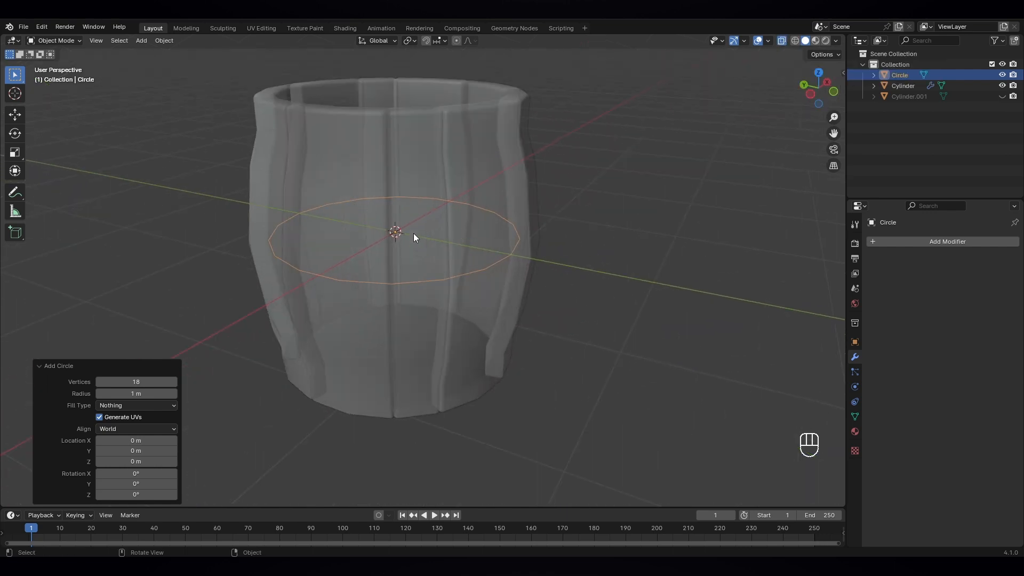
middle_click_drag(413, 232, 432, 235)
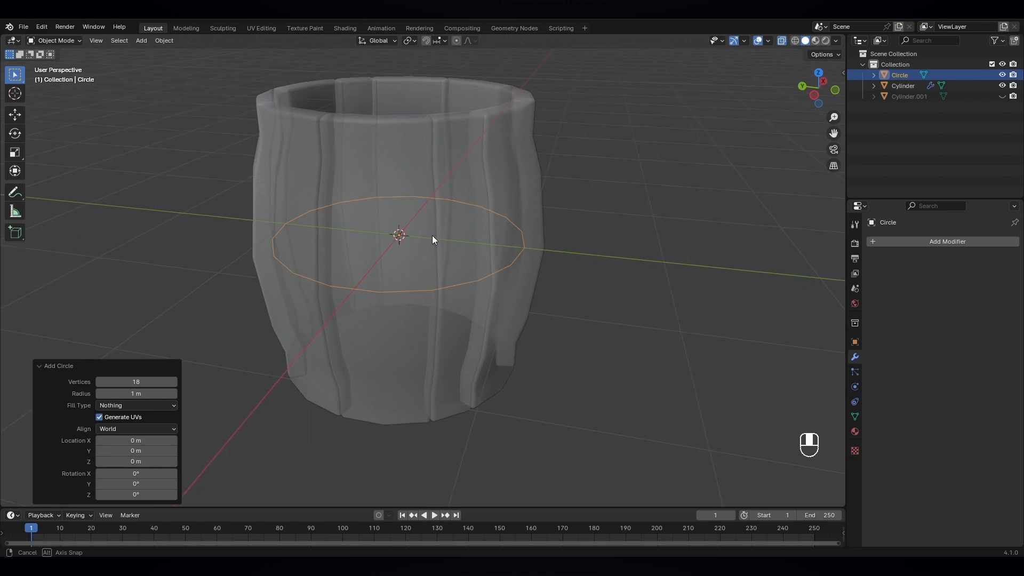
left_click(62, 40)
left_click(62, 65)
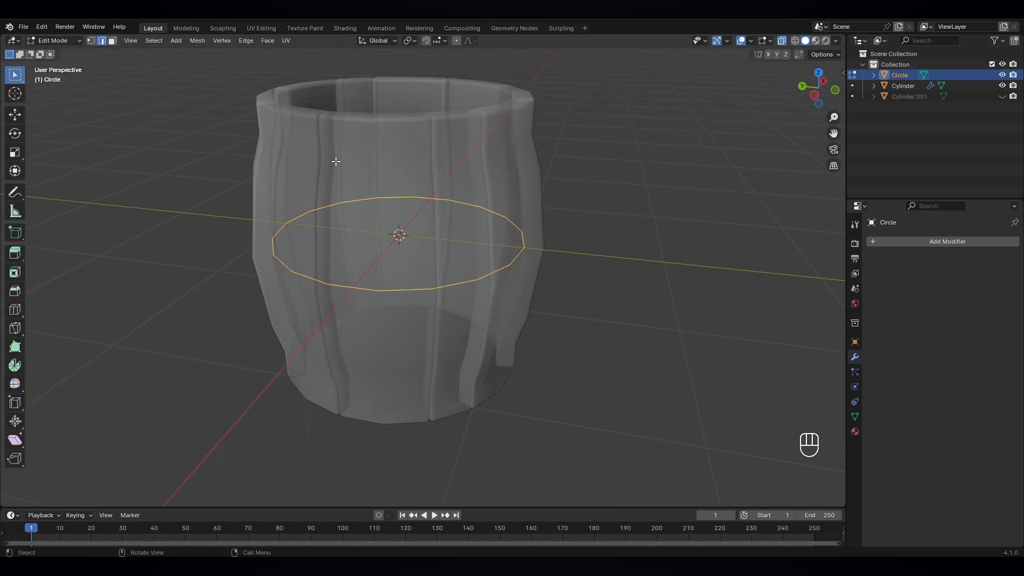
- Raise the circle about 0.95 m along Z to just below the barrel's rim and scale it to about 0.862
key("KP_3")
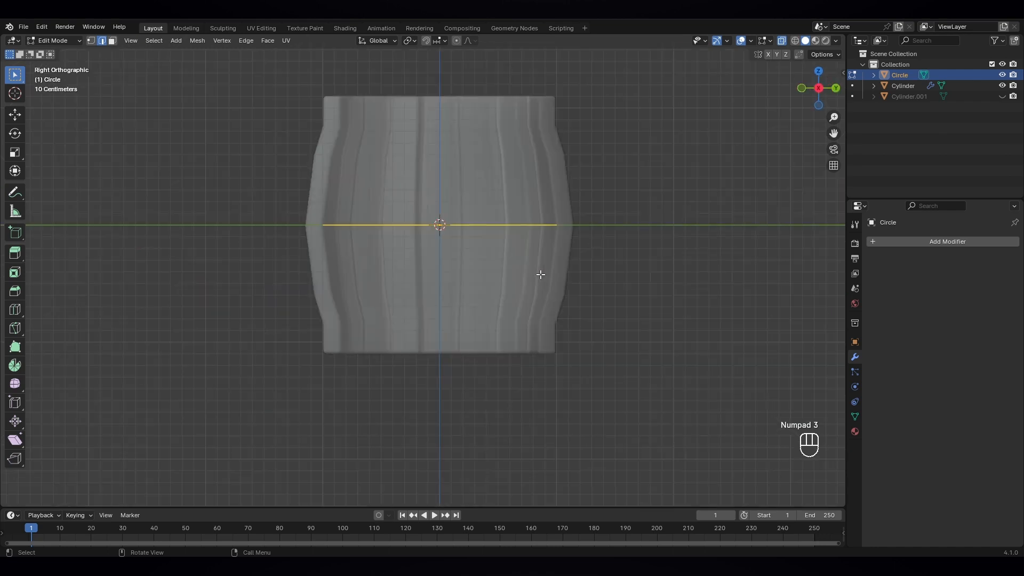
key("g")
key("z")
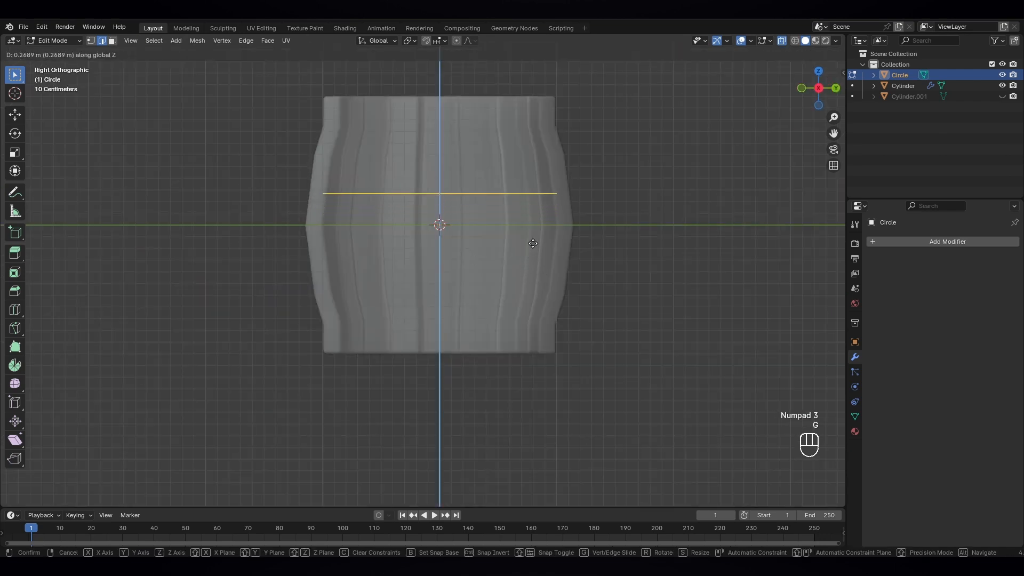
left_click(535, 163)
key("s")
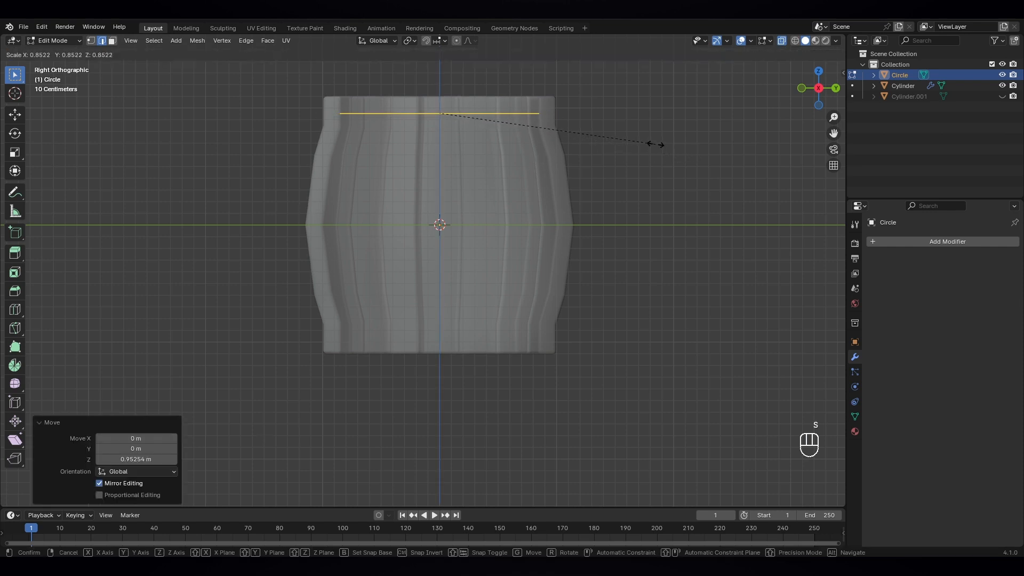
left_click(658, 144)
middle_click_drag(593, 164, 565, 232)
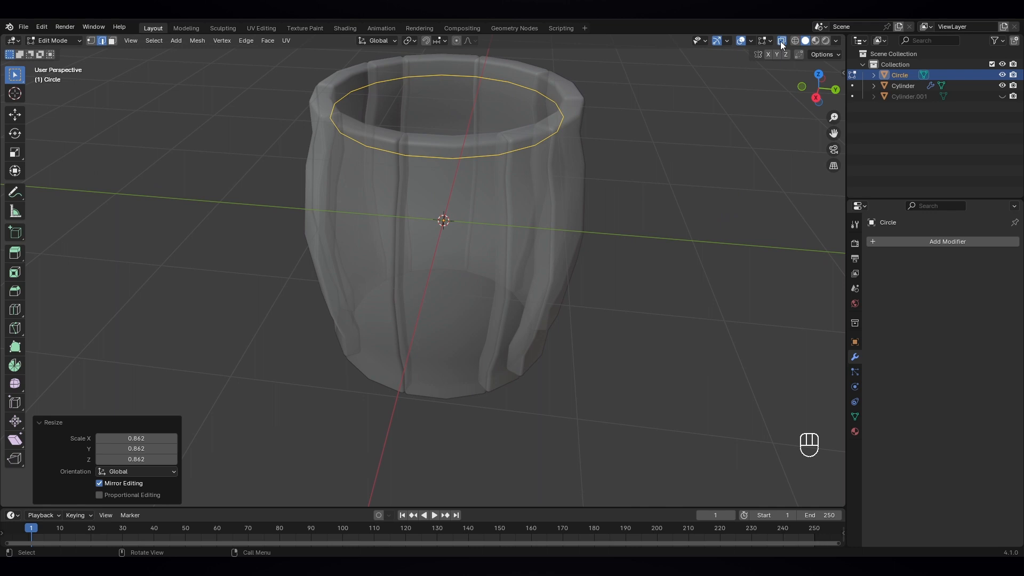
- In top view with vertex selection, join two opposite vertex pairs near the circle's +X side with straight edges parallel to Y
key("KP_7")
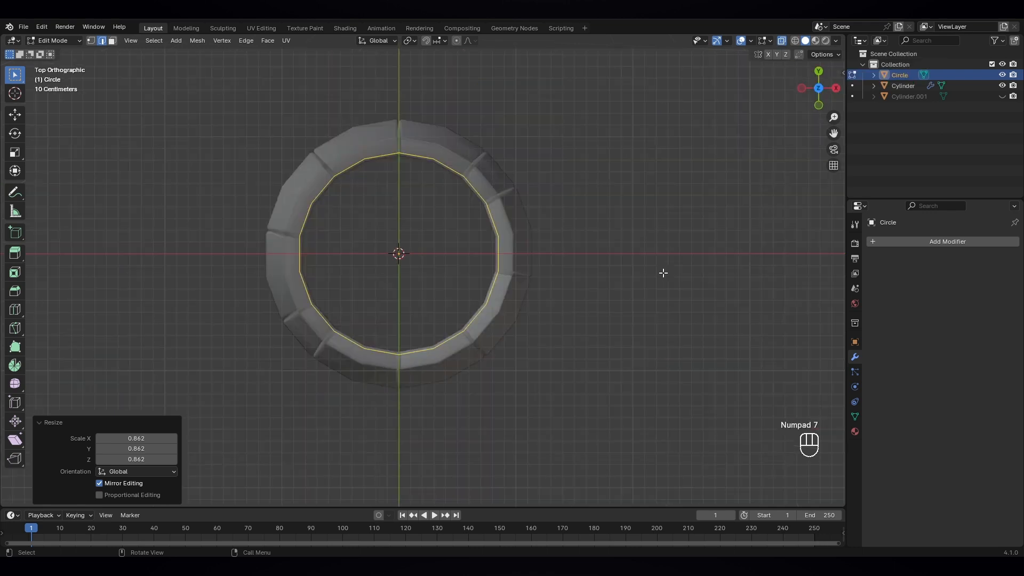
scroll(377, 226, "up", 1)
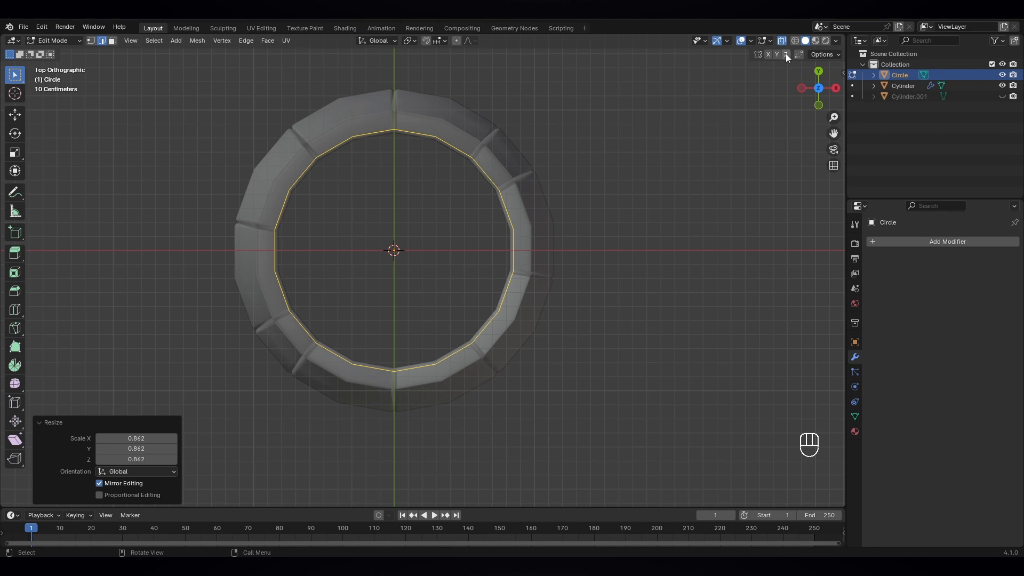
left_click(781, 40)
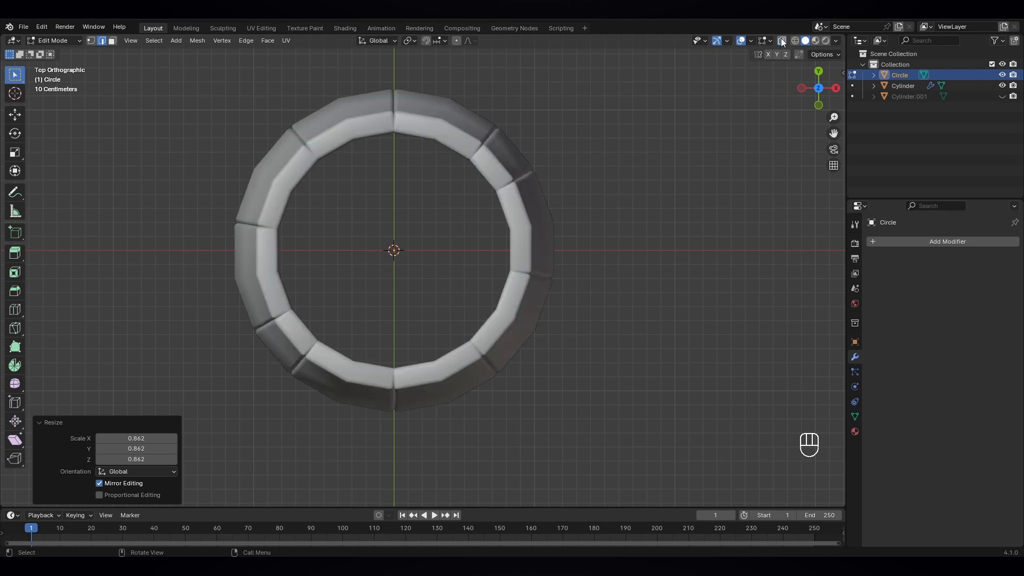
left_click(781, 40)
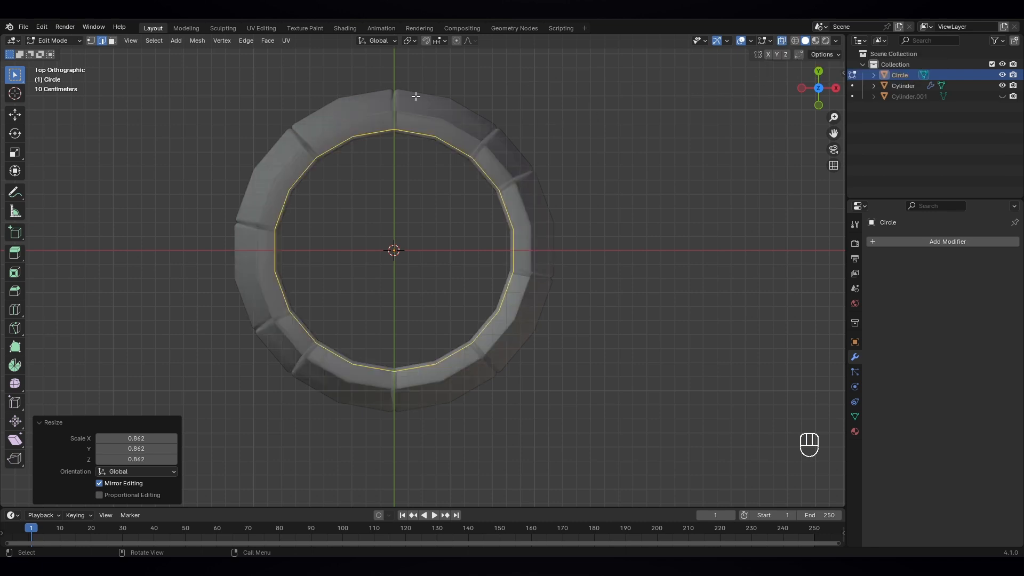
left_click(91, 41)
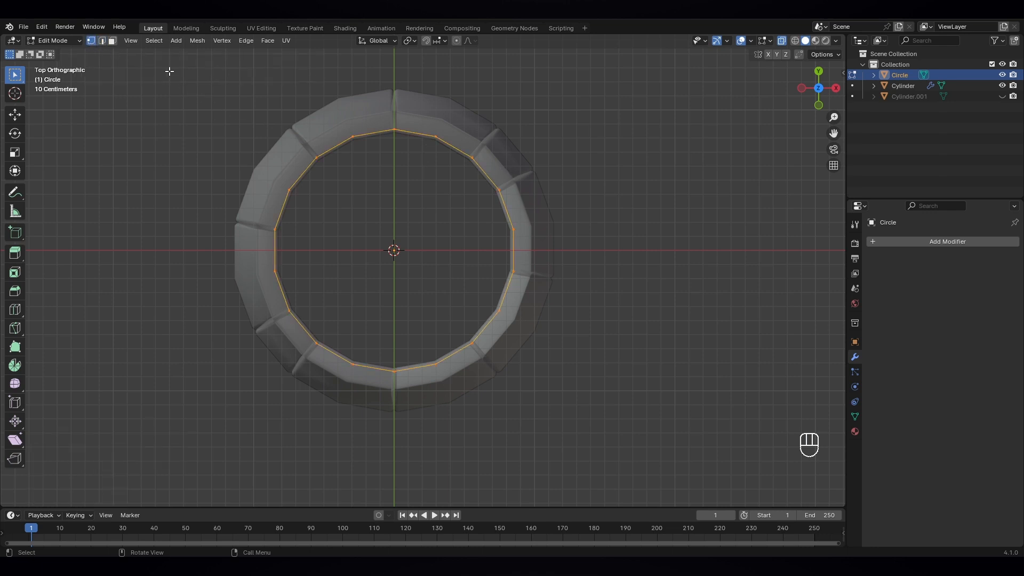
left_click(454, 205)
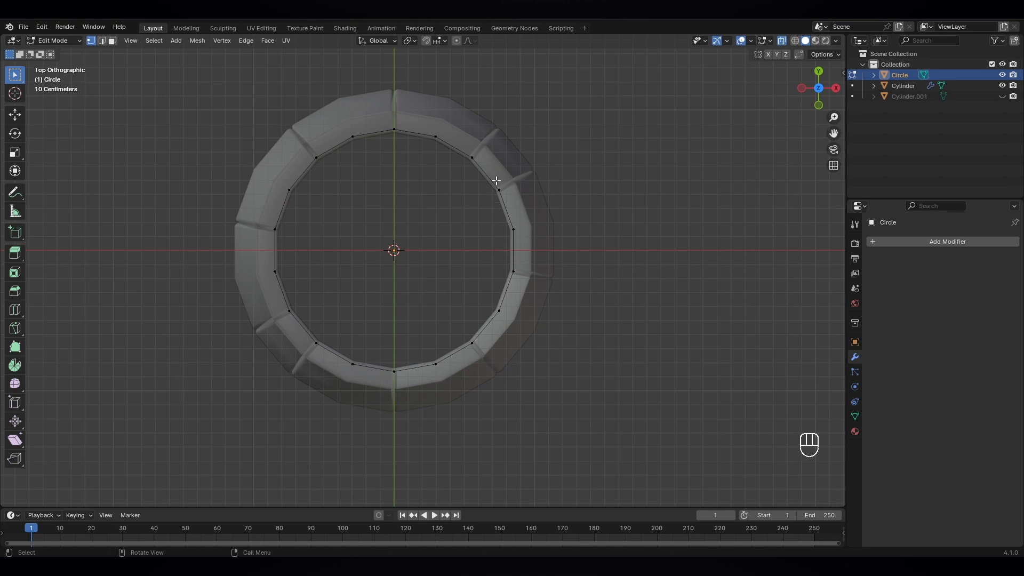
left_click_drag(491, 186, 506, 323)
key("f")
left_click_drag(461, 144, 480, 367)
key("f")
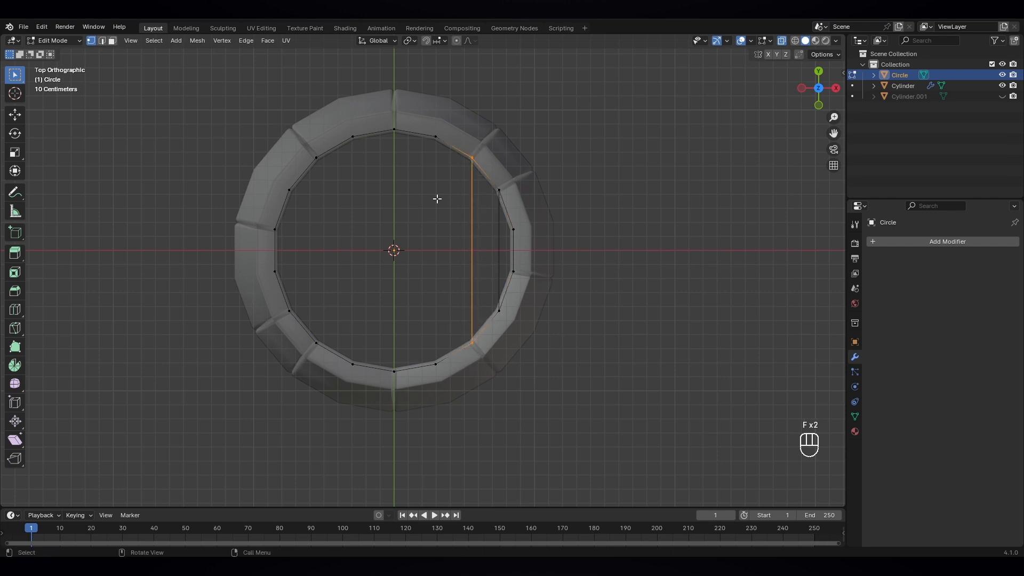
- Join the remaining opposite vertex pairs across the circle's middle and -X side with edges parallel to Y
left_click_drag(428, 130, 346, 381)
key("f")
key("f")
key("f")
left_click_drag(311, 146, 328, 362)
key("f")
key("f")
- Fill every strip between the circle's parallel edges with a face, working from the -X side to the +X side
left_click_drag(266, 170, 297, 328)
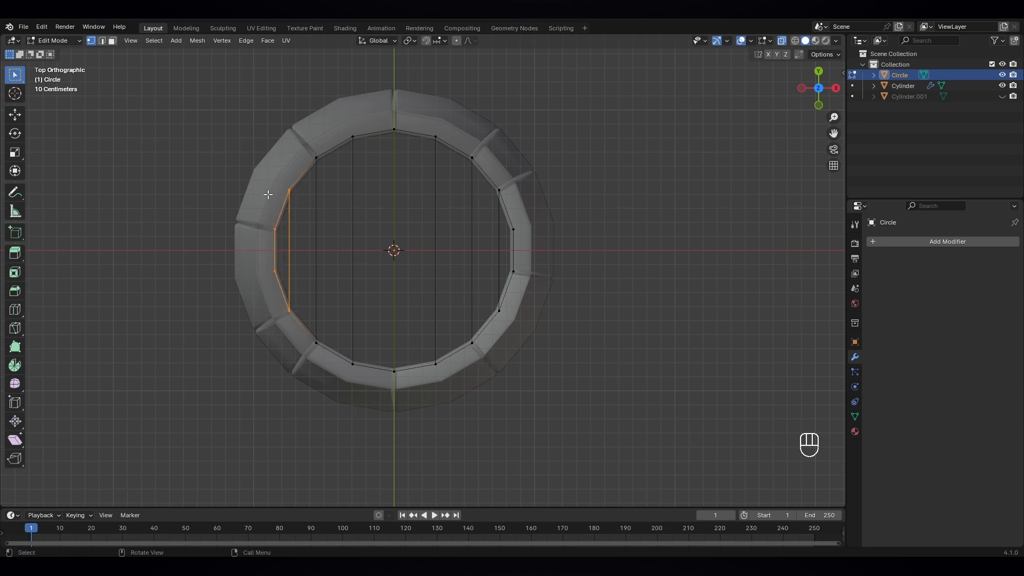
key("f")
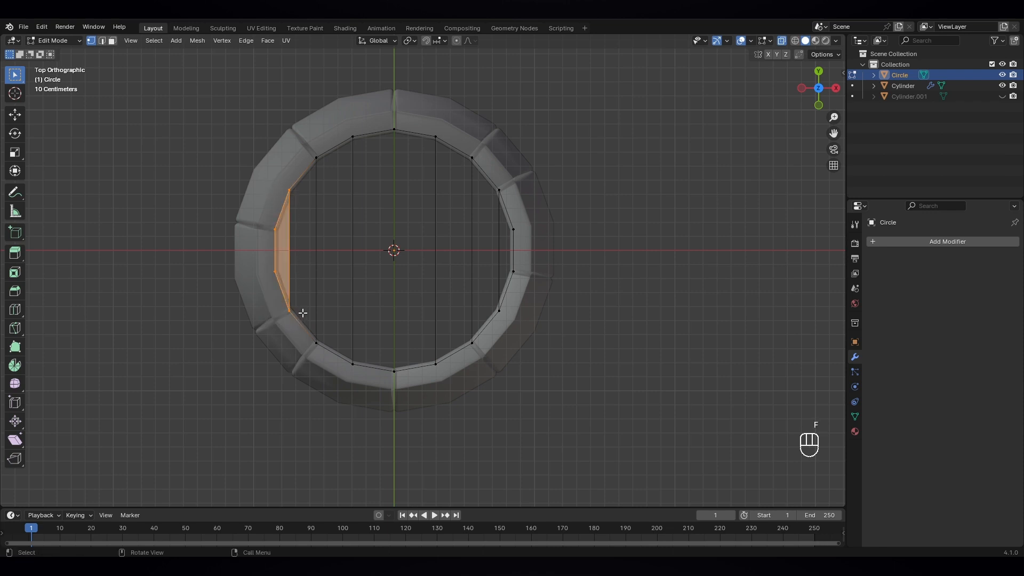
left_click_drag(286, 149, 334, 351)
key("f")
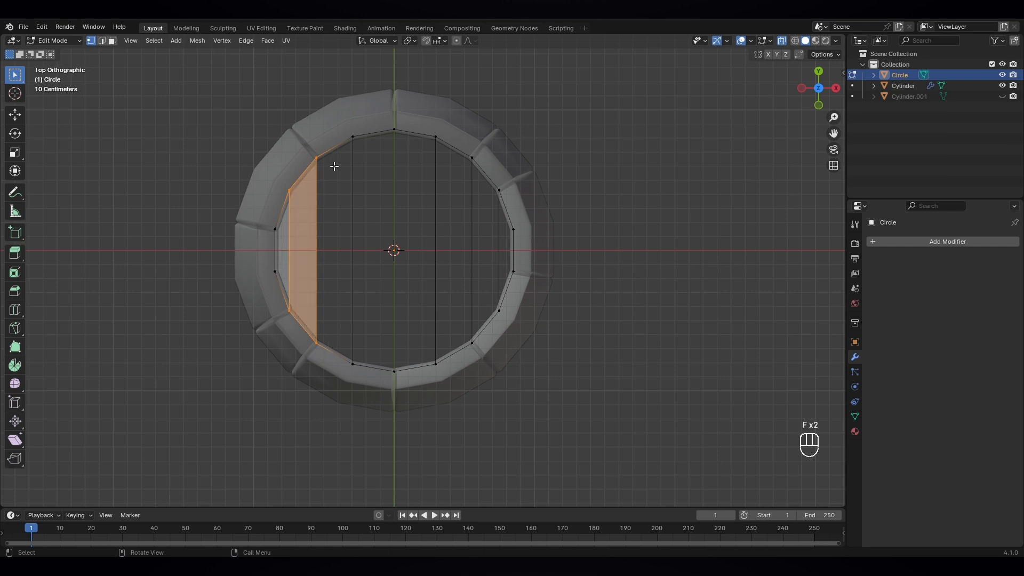
left_click_drag(315, 125, 362, 387)
key("f")
key("f")
key("f")
key("f")
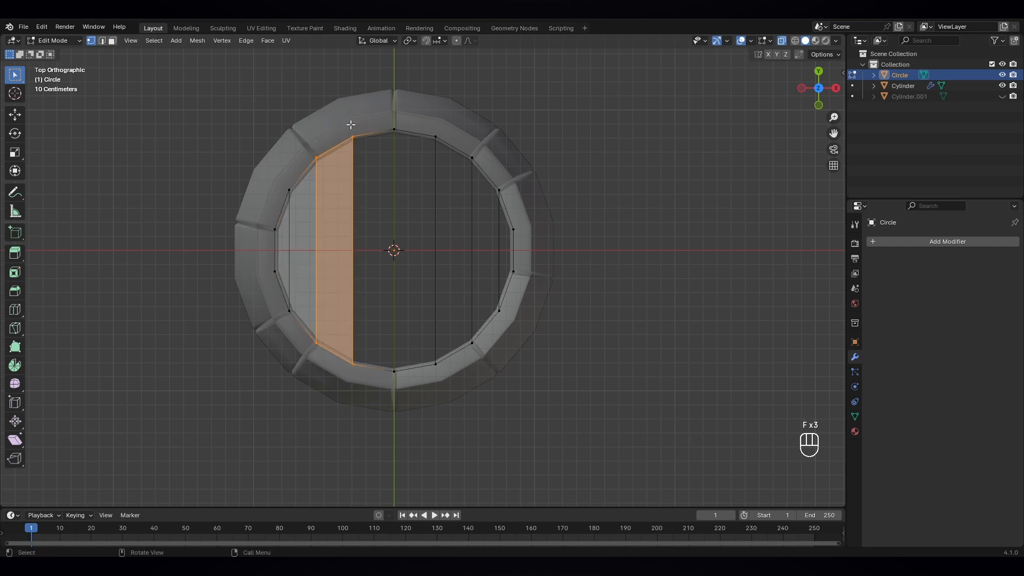
key("f")
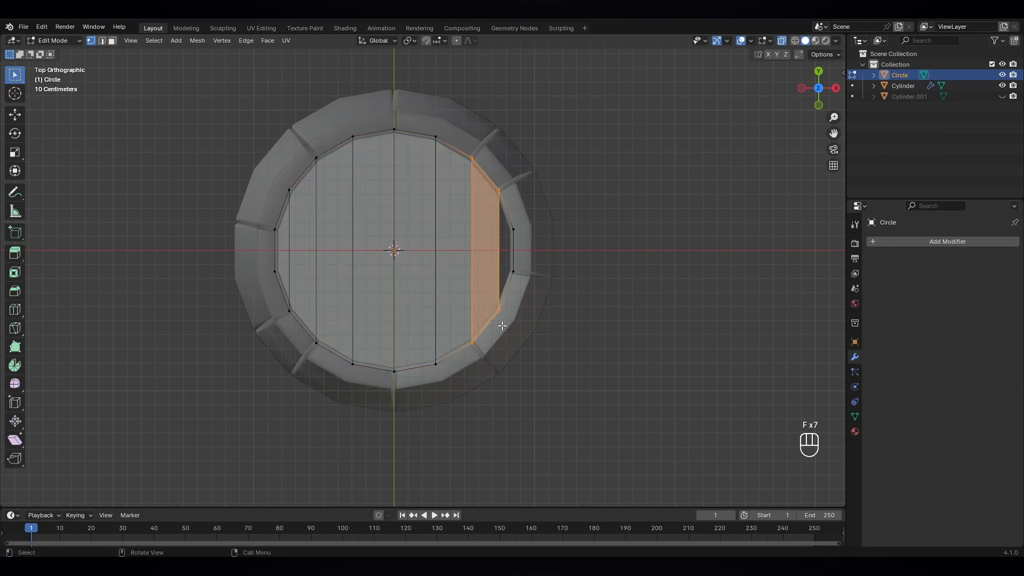
key("f")
middle_click_drag(569, 334, 420, 234)
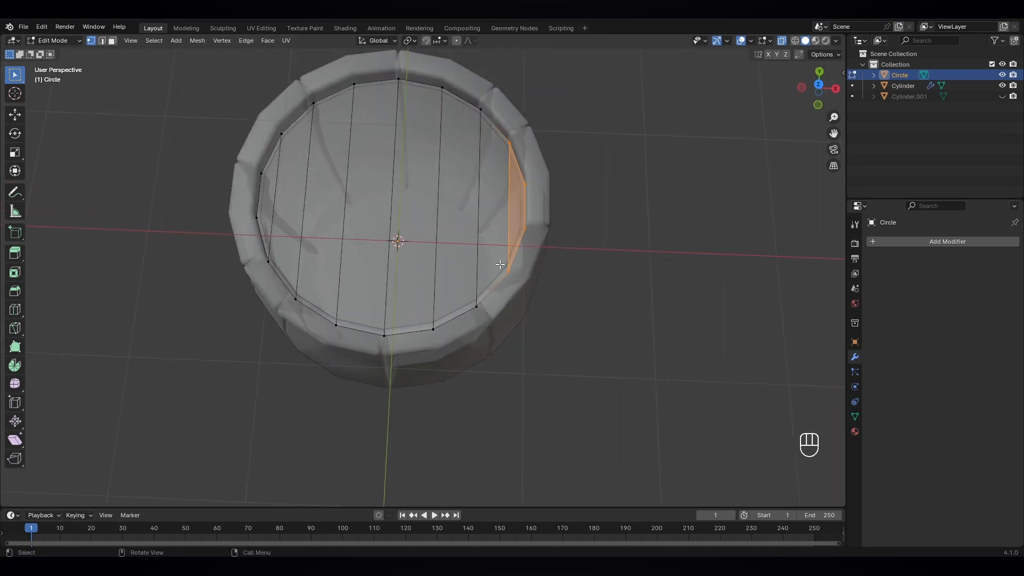
- In edge selection, select every other dividing edge across the lid and bevel them with a width of about 0.0013 m
left_click(103, 40)
left_click(277, 180)
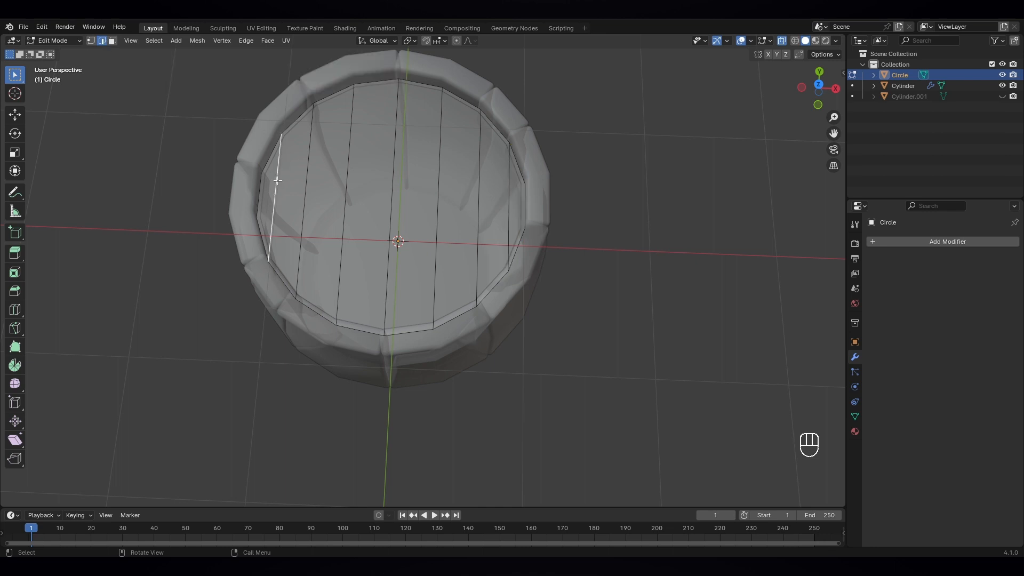
left_click(348, 203, "shift")
left_click(438, 212, "shift")
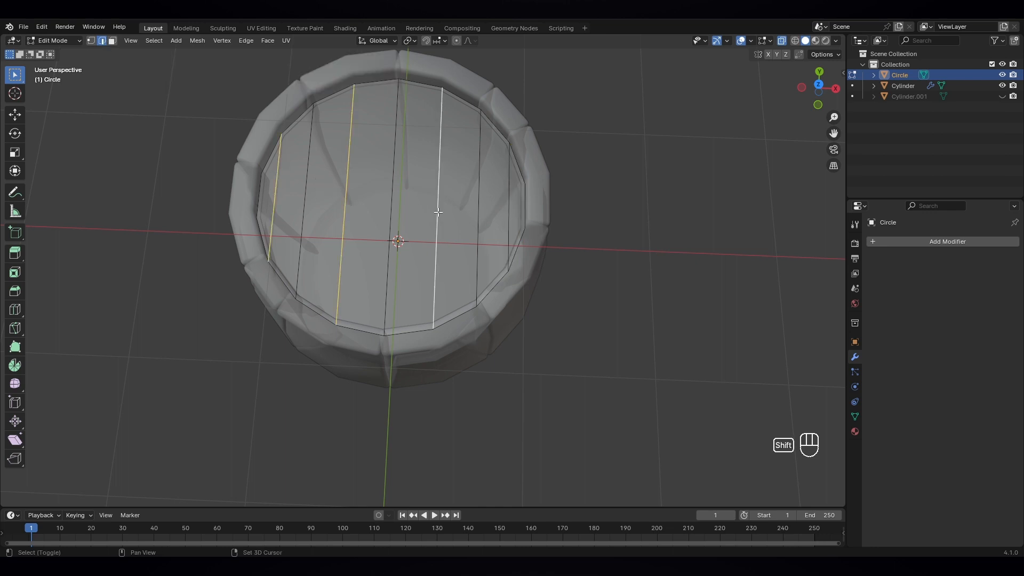
left_click(511, 212, "shift")
middle_click_drag(511, 212, 553, 232)
scroll(496, 122, "up", 3)
middle_click_drag(448, 132, 417, 260, "shift")
scroll(469, 246, "up", 2)
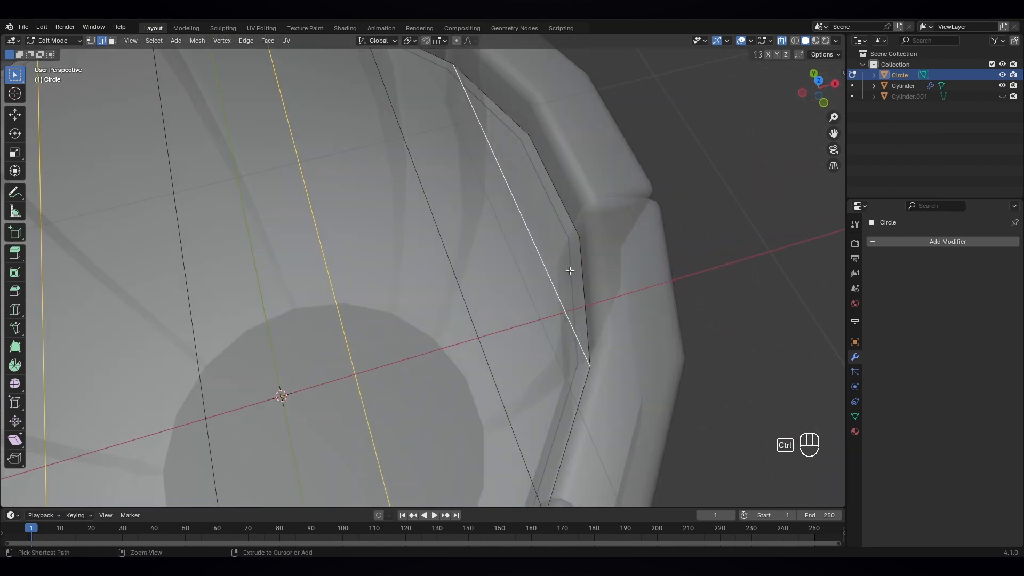
key("ctrl+b")
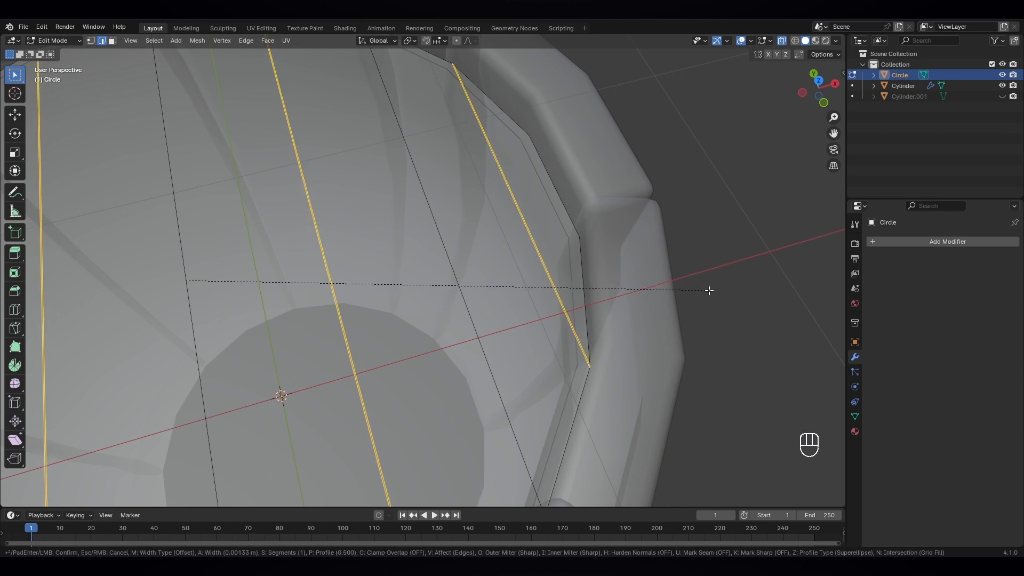
left_click(709, 290)
- Delete the narrow faces made by the bevel to leave gaps between the lid planks
scroll(525, 318, "down", 2)
key("x")
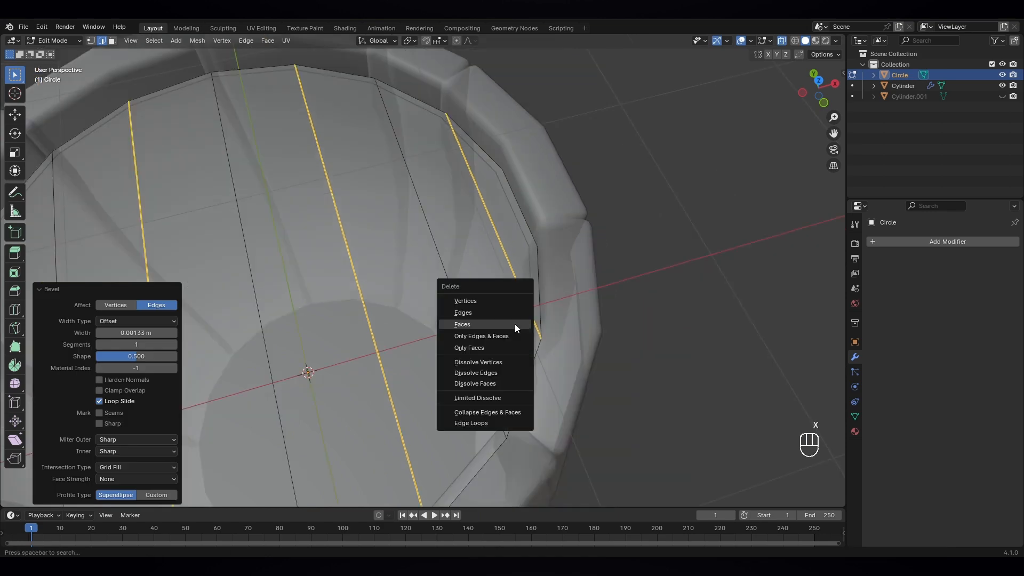
left_click(514, 325)
scroll(491, 361, "down", 4)
middle_click_drag(491, 361, 417, 282)
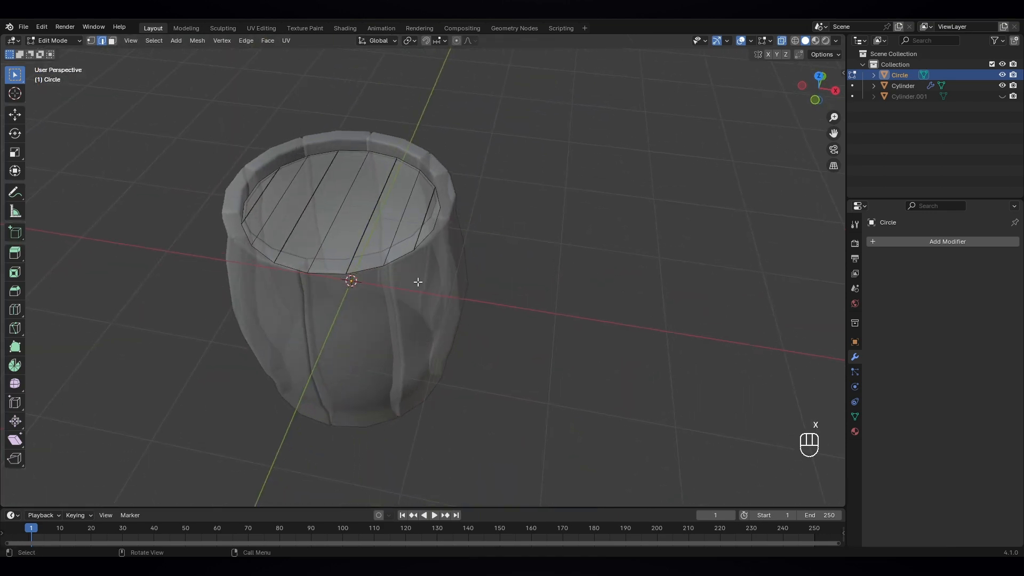
- Turn off X-ray display and return to Object Mode
left_click(781, 40)
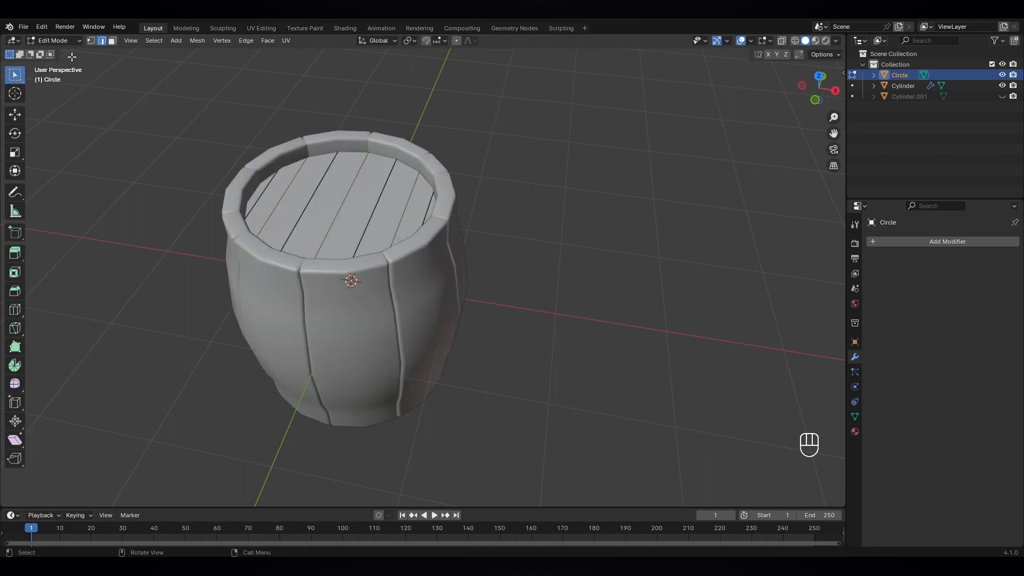
left_click(49, 40)
left_click(57, 53)
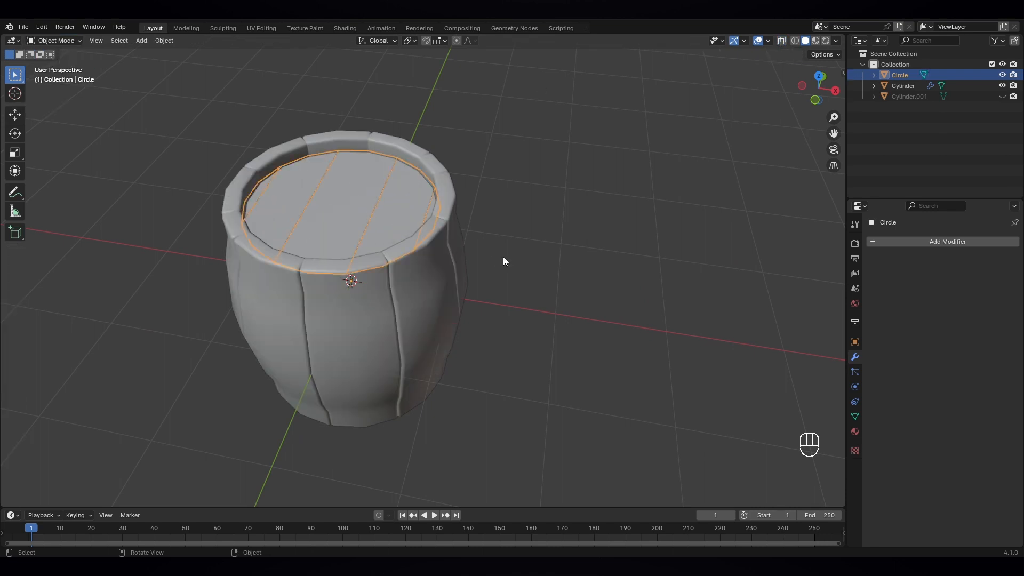
- Add a Solidify modifier to the lid and set its thickness to 0.07 m
middle_click_drag(503, 257, 389, 201)
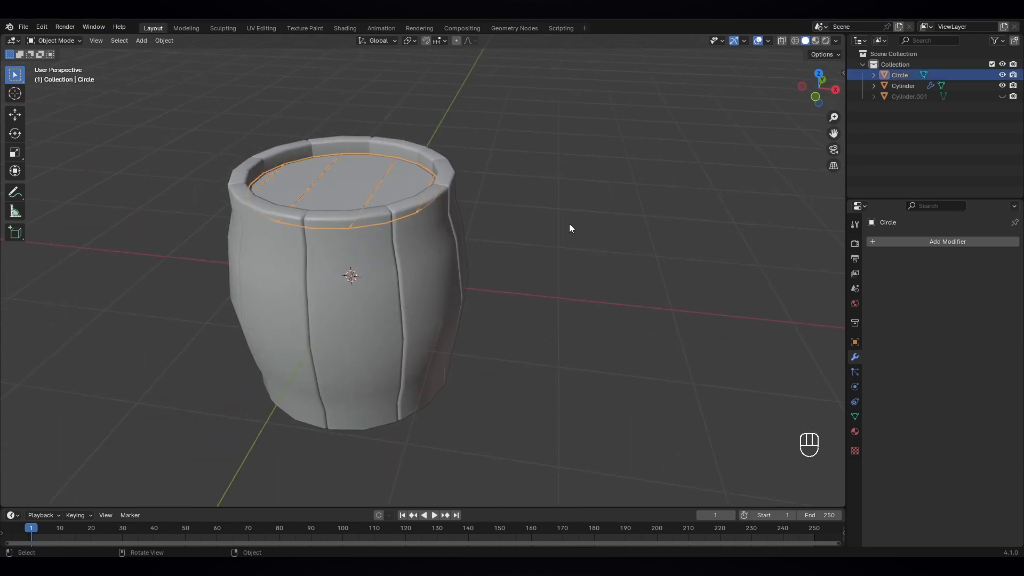
left_click(932, 241)
mouse_move(932, 242)
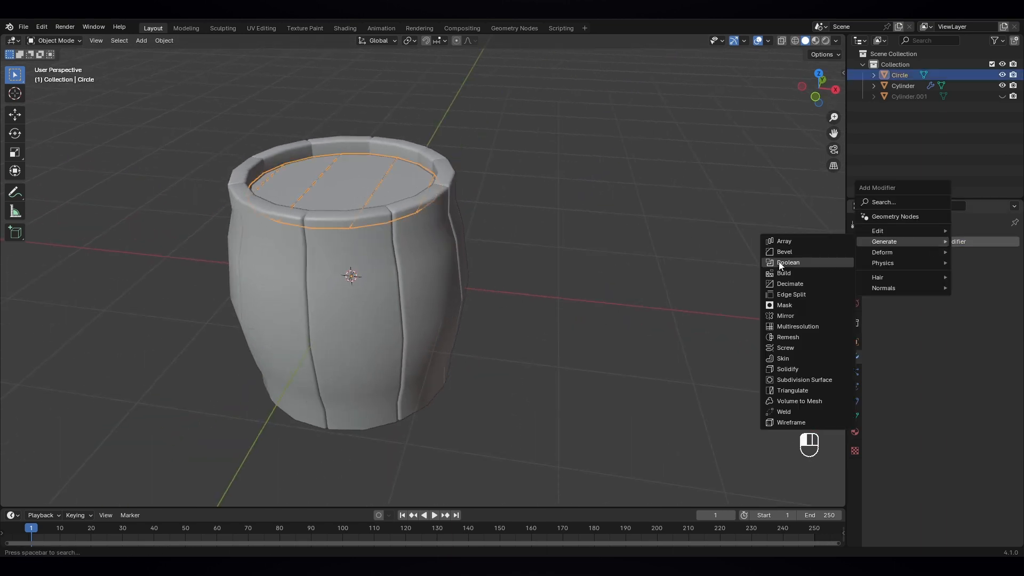
left_click(787, 369)
scroll(351, 182, "up", 3)
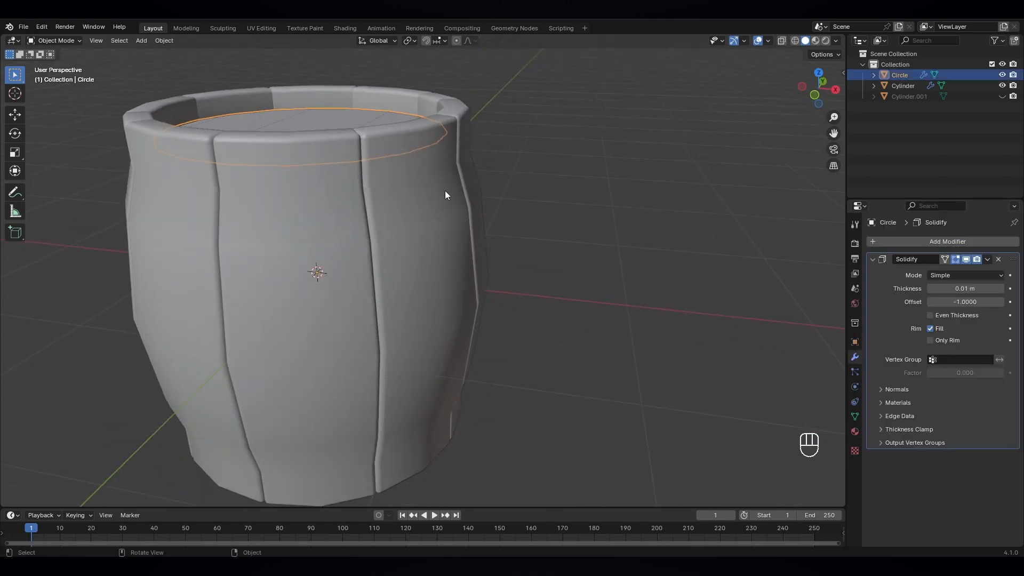
scroll(445, 190, "down", 2)
scroll(453, 272, "up", 1)
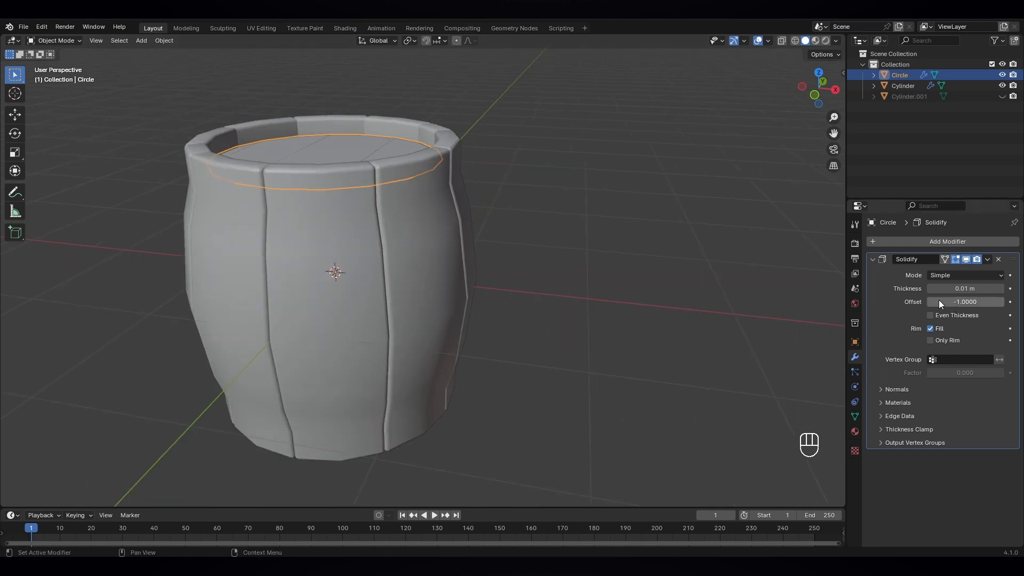
mouse_move(961, 289)
left_mouse_down()
mouse_move(989, 288)
mouse_move(950, 289)
left_mouse_up()
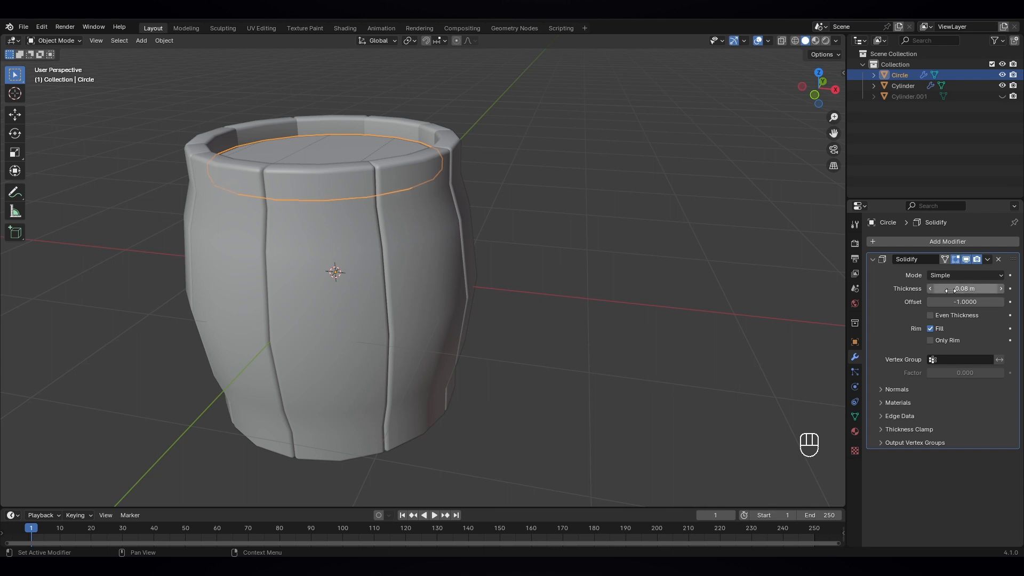
left_click(935, 291)
left_click(891, 296)
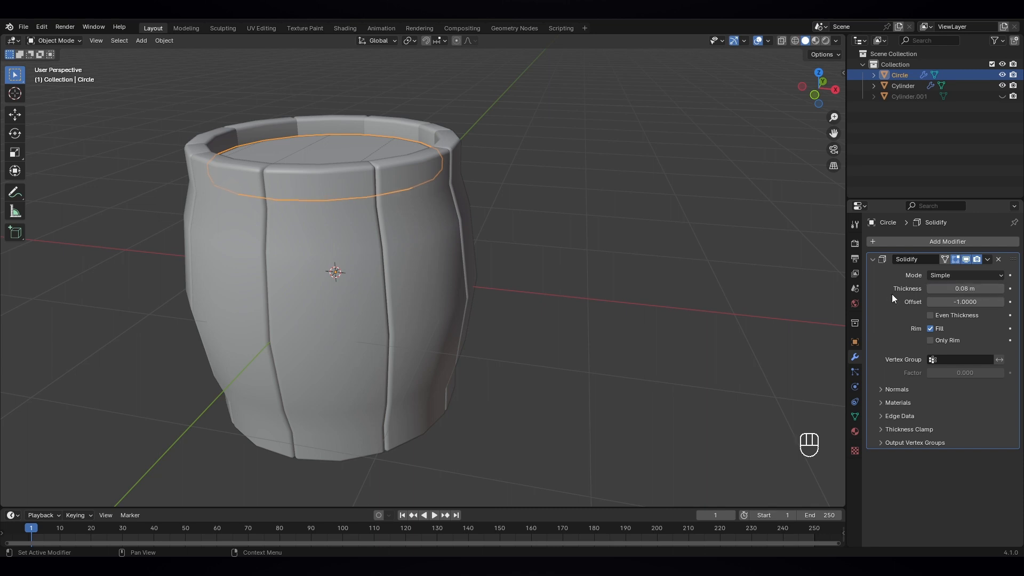
left_click(930, 288)
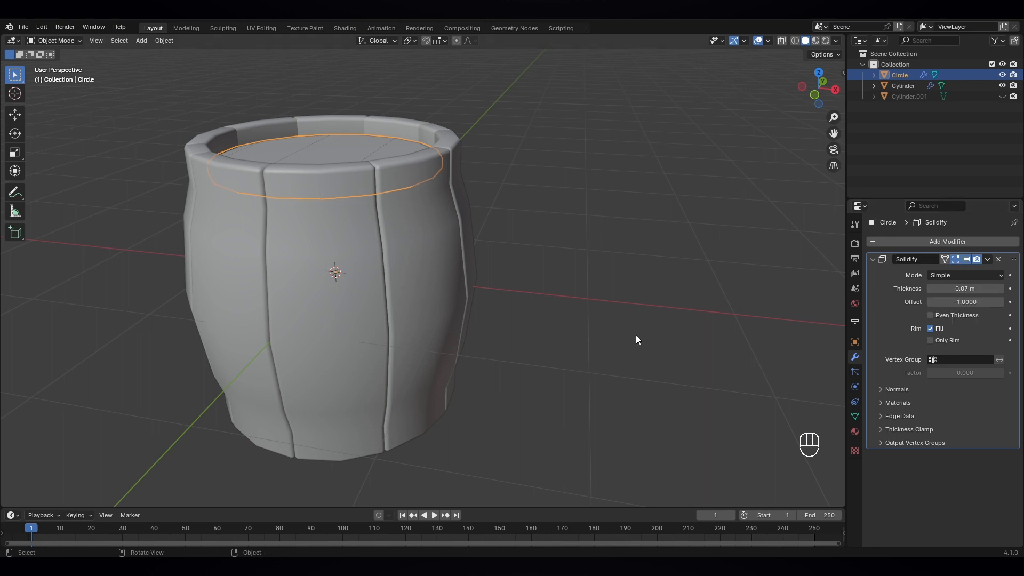
- Increase the lid's Solidify thickness to 0.1 m and enable Even Thickness
middle_click_drag(635, 338, 651, 324)
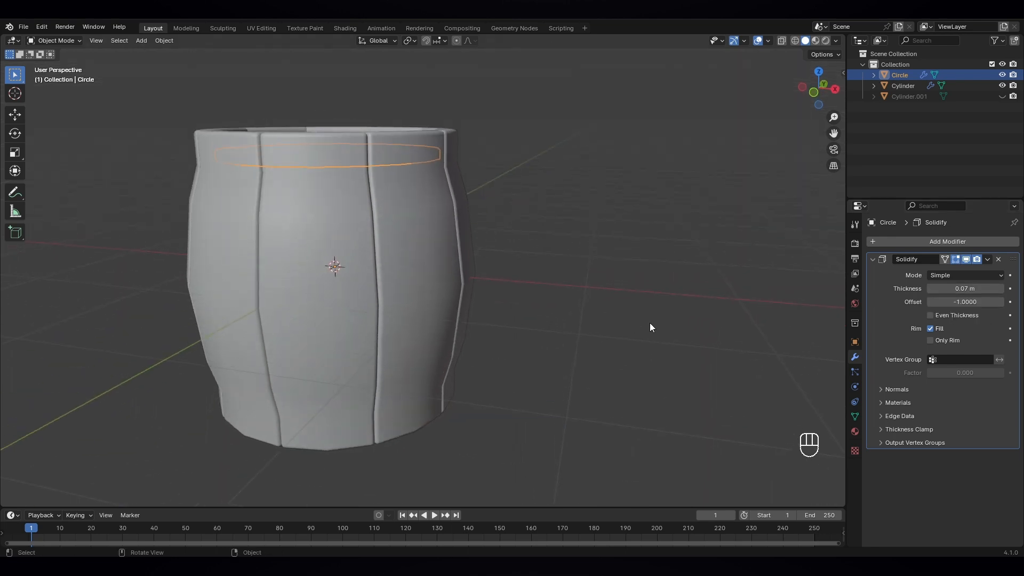
left_click(1000, 289)
left_click(1000, 289)
left_click(1001, 290)
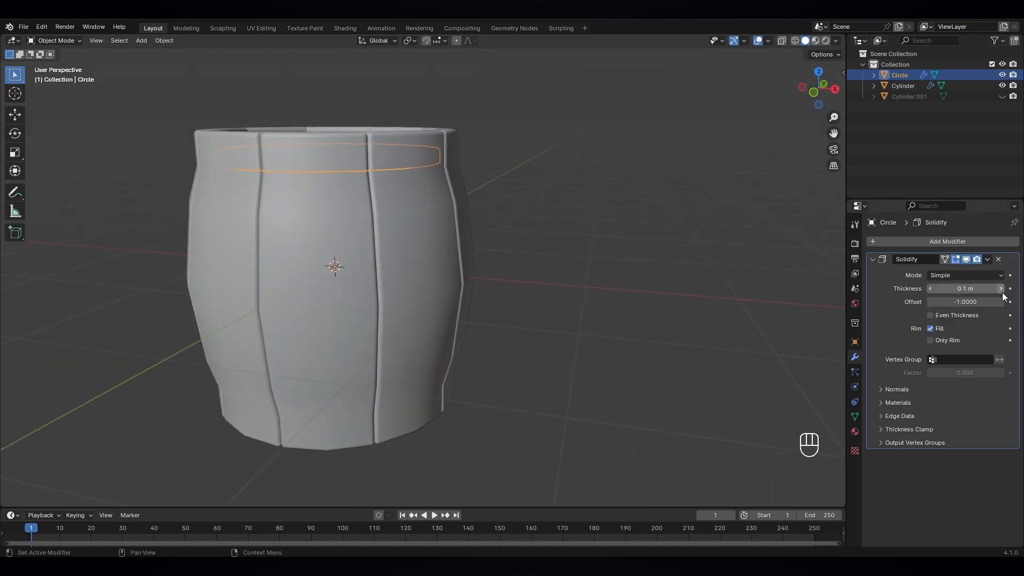
middle_click_drag(578, 286, 570, 306)
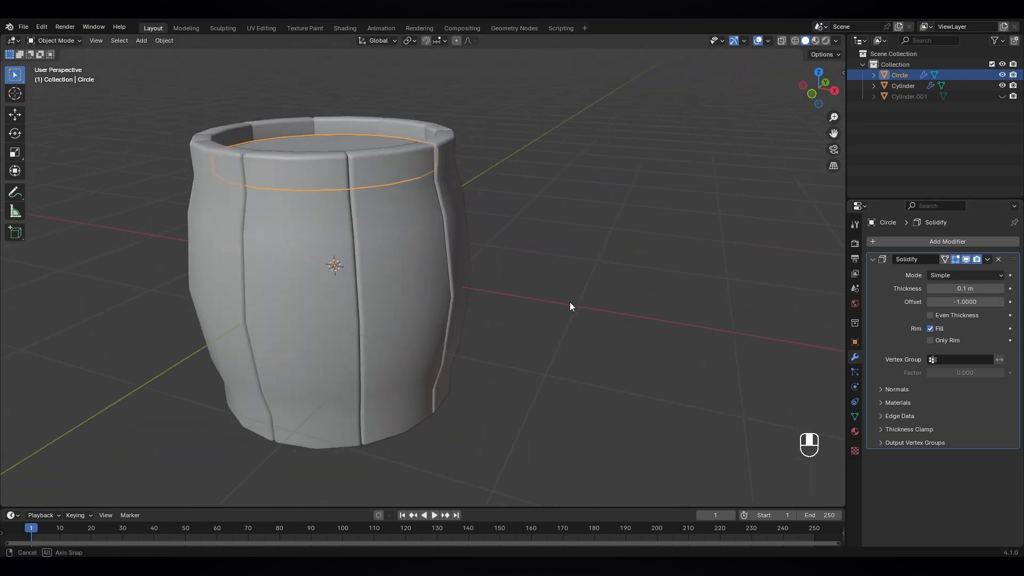
left_click(930, 315)
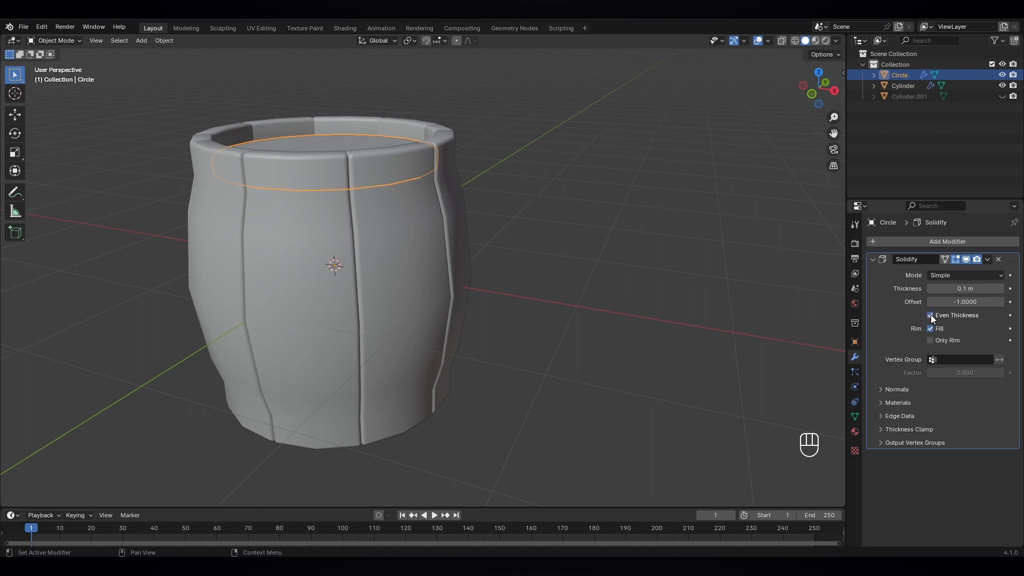
- Add a Bevel modifier to the lid with 3 segments and an amount of 0.03 m
left_click(947, 241)
mouse_move(893, 243)
left_click(820, 253)
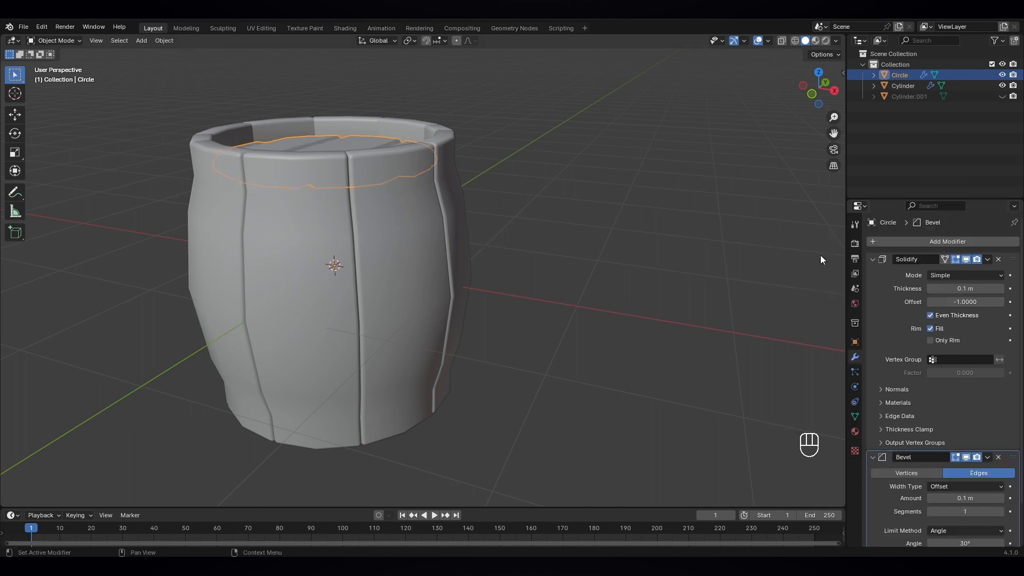
middle_click_drag(628, 341, 551, 349)
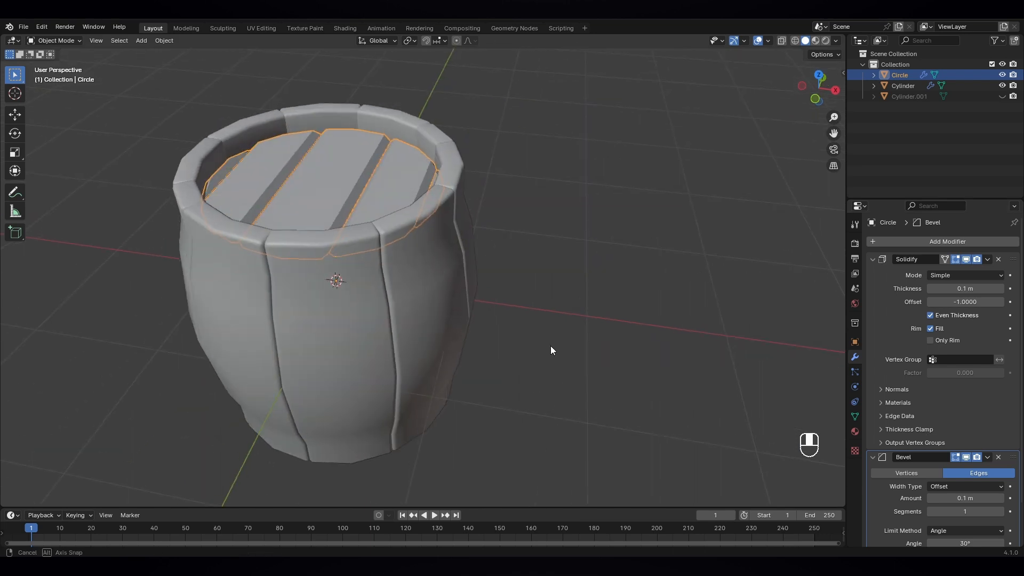
scroll(939, 443, "down", 2)
left_click(1009, 464)
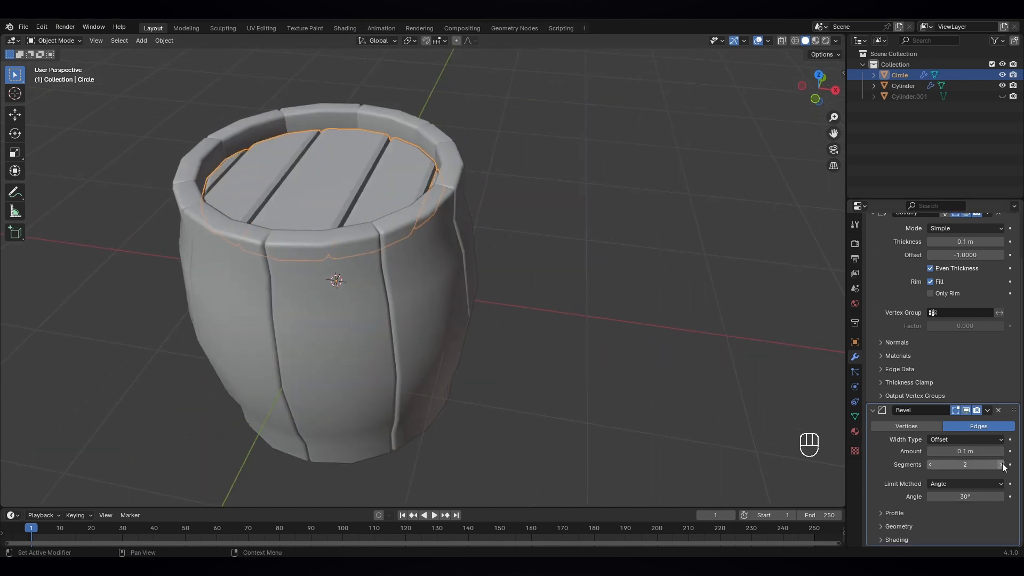
left_click(1009, 464)
mouse_move(995, 451)
left_mouse_down()
mouse_move(954, 451)
mouse_move(986, 451)
left_mouse_up()
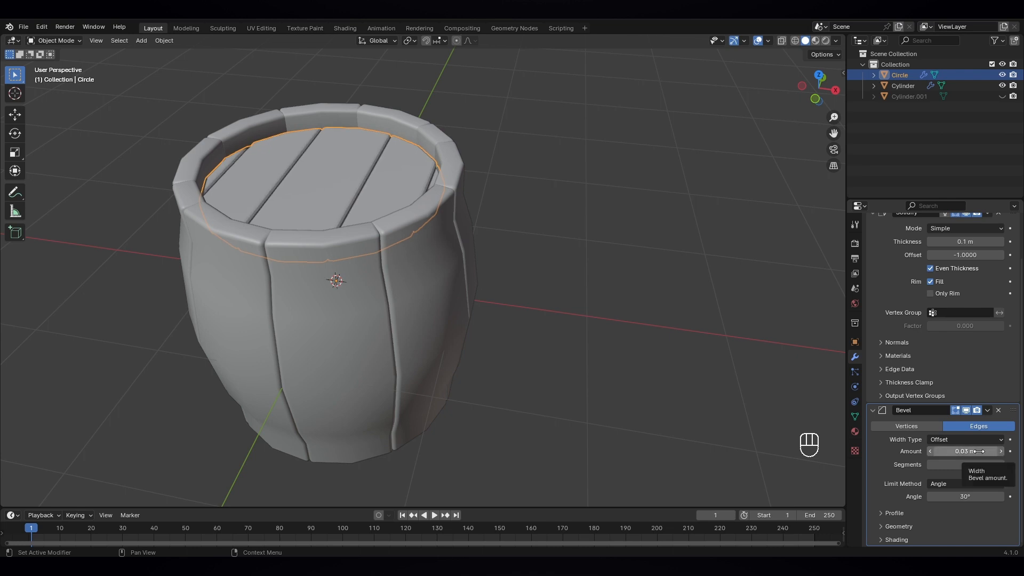
left_click(526, 253)
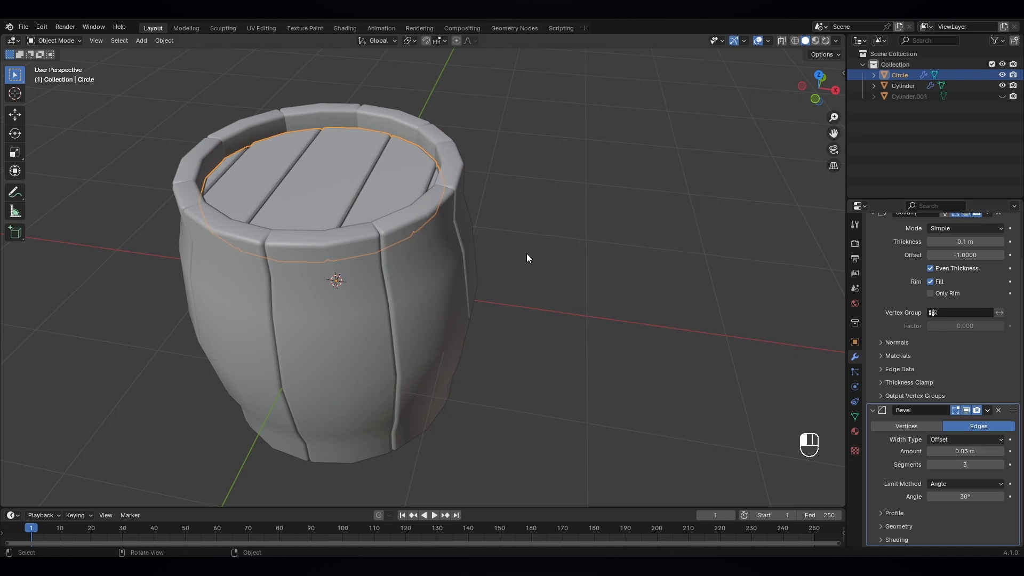
- Apply Shade Smooth by Angle to the lid at 30°
middle_click_drag(526, 253, 512, 299)
left_click(323, 175)
right_click(323, 176)
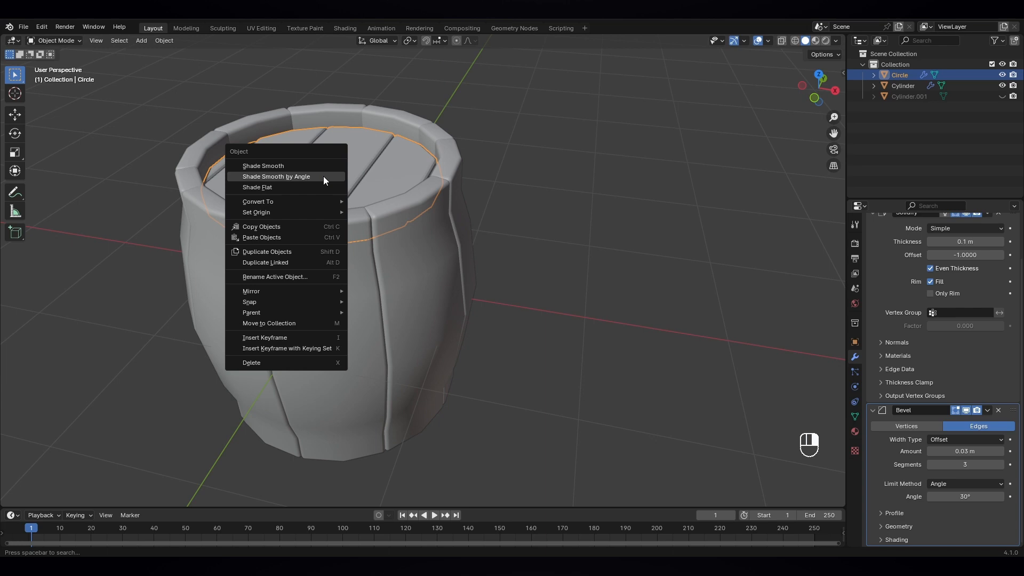
left_click(275, 176)
middle_click_drag(281, 175, 453, 276)
scroll(415, 250, "down", 3)
middle_click_drag(399, 243, 376, 200)
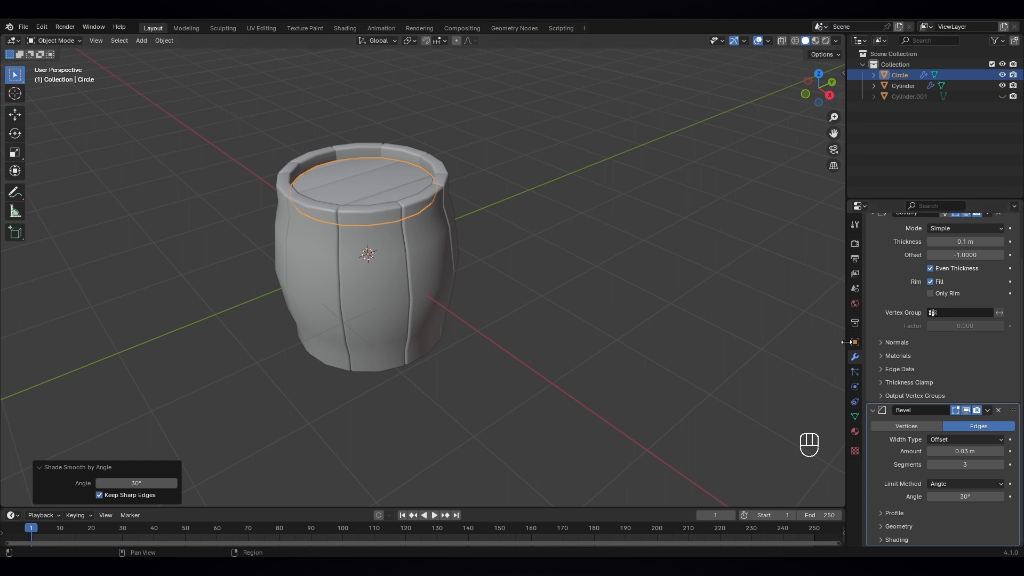
- Add a Mirror modifier to the lid and pick the barrel body, Cylinder, as its mirror object
scroll(890, 304, "up", 3)
left_click(923, 239)
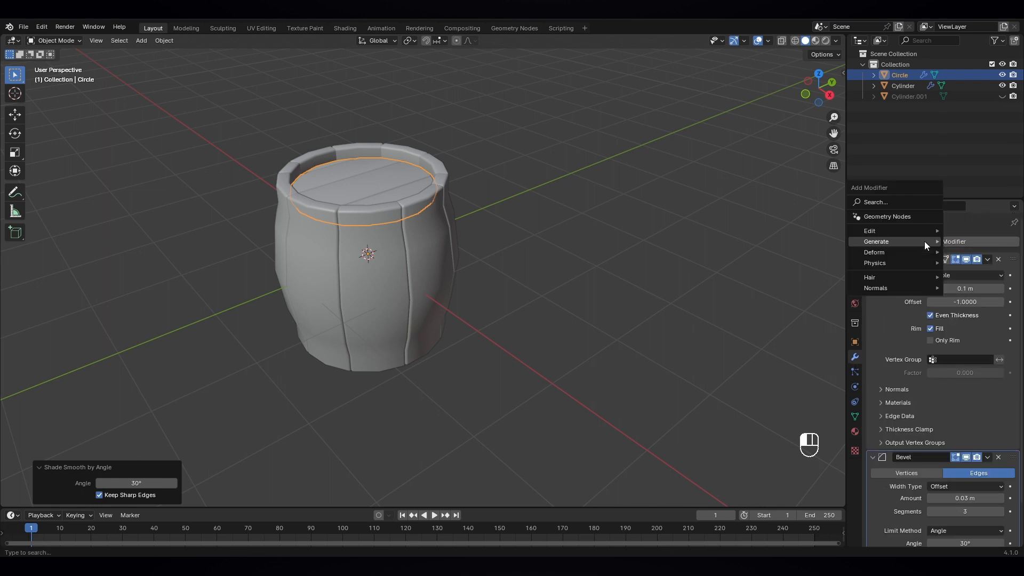
mouse_move(892, 240)
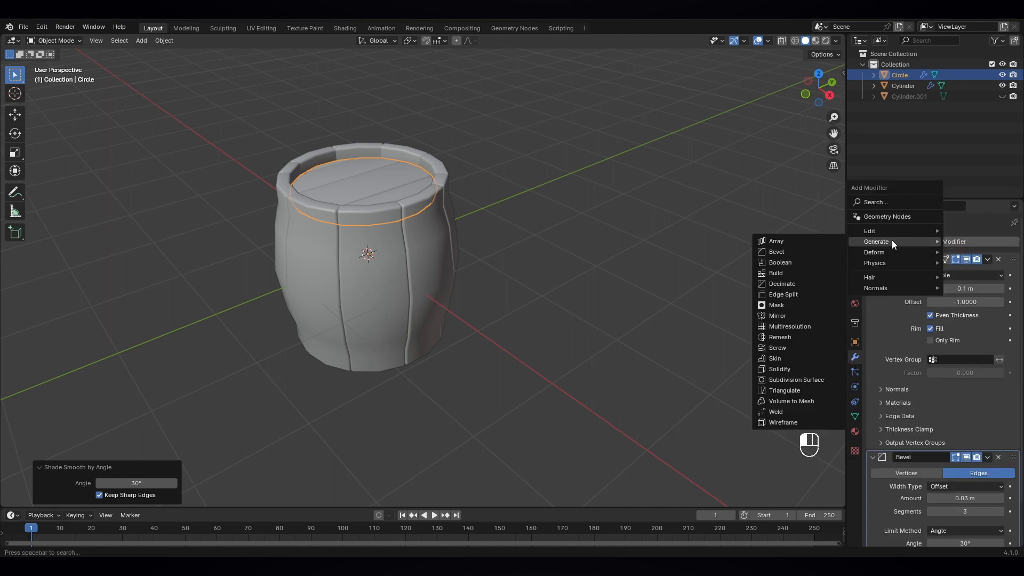
left_click(783, 315)
scroll(889, 336, "down", 8)
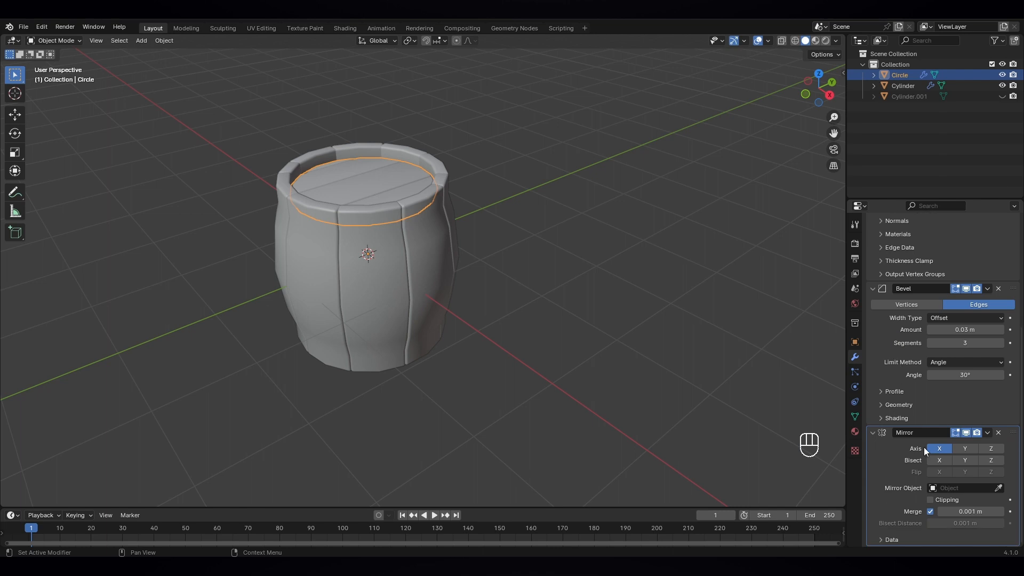
left_click(998, 488)
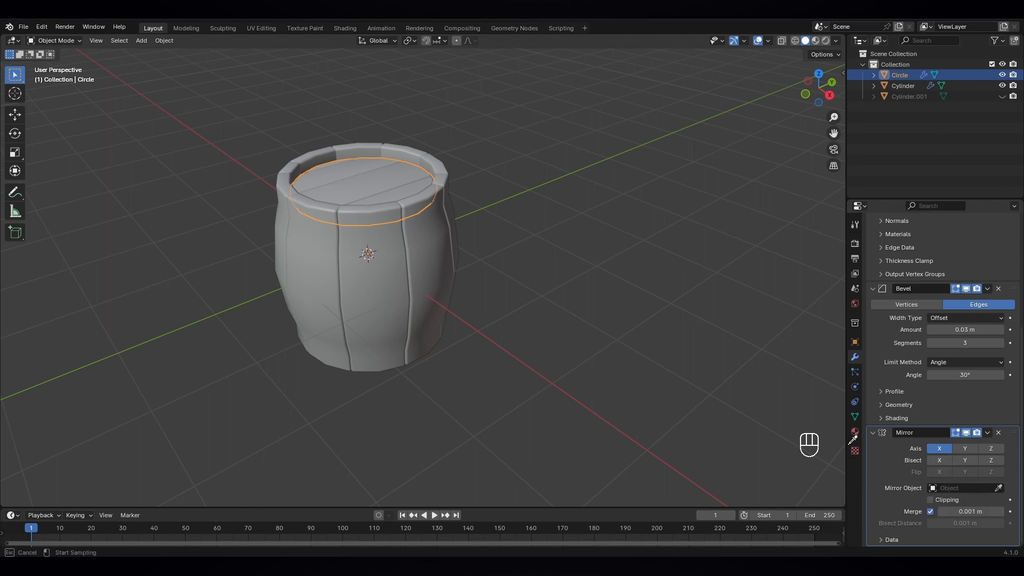
left_click(395, 272)
- Mirror the lid along the Z axis only by enabling Z and disabling X, then deselect it
middle_click_drag(400, 284, 443, 332)
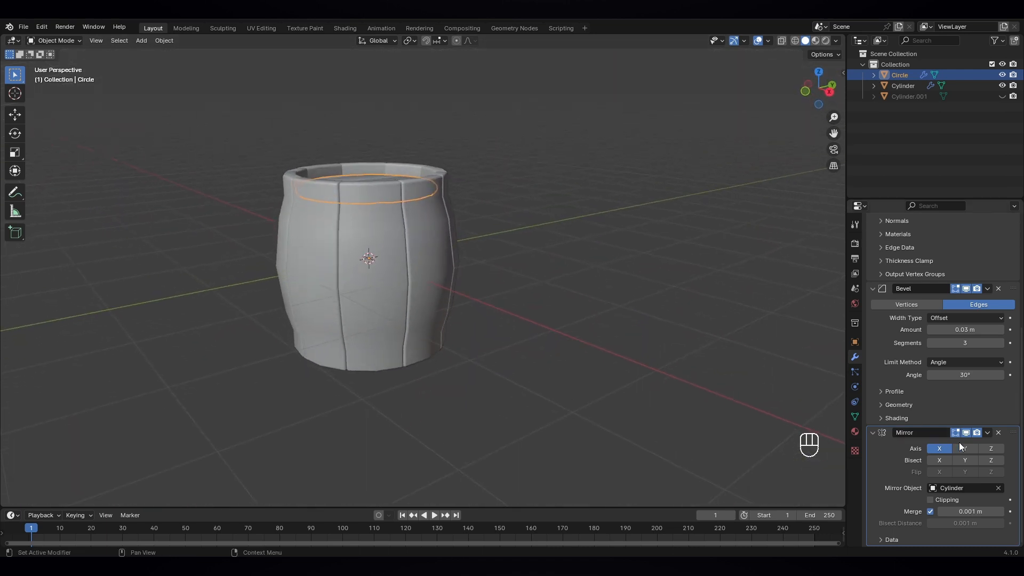
left_click(991, 449)
left_click(939, 448)
middle_click_drag(423, 398, 393, 267)
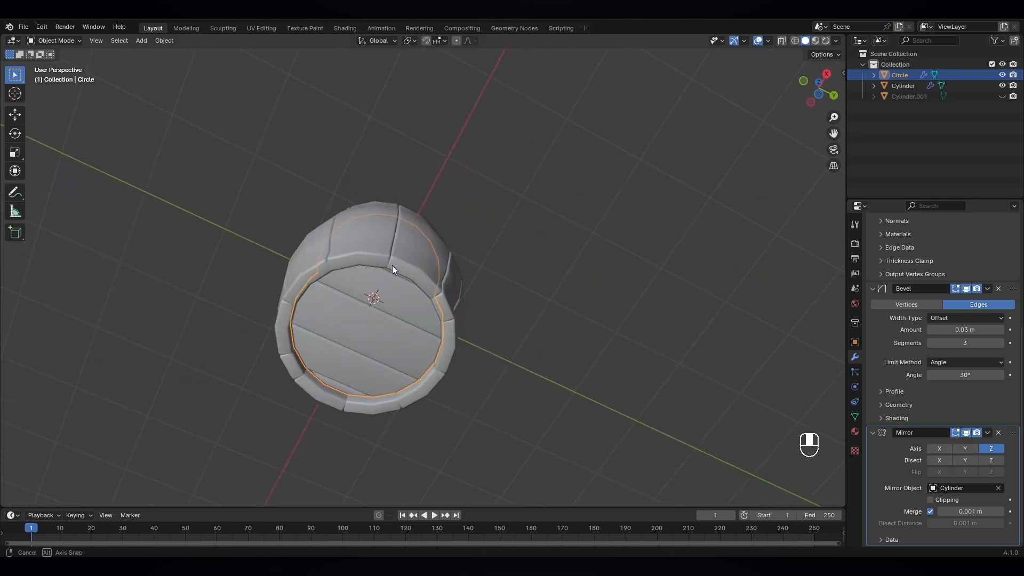
middle_click_drag(500, 356, 461, 377)
middle_click_drag(390, 382, 442, 434)
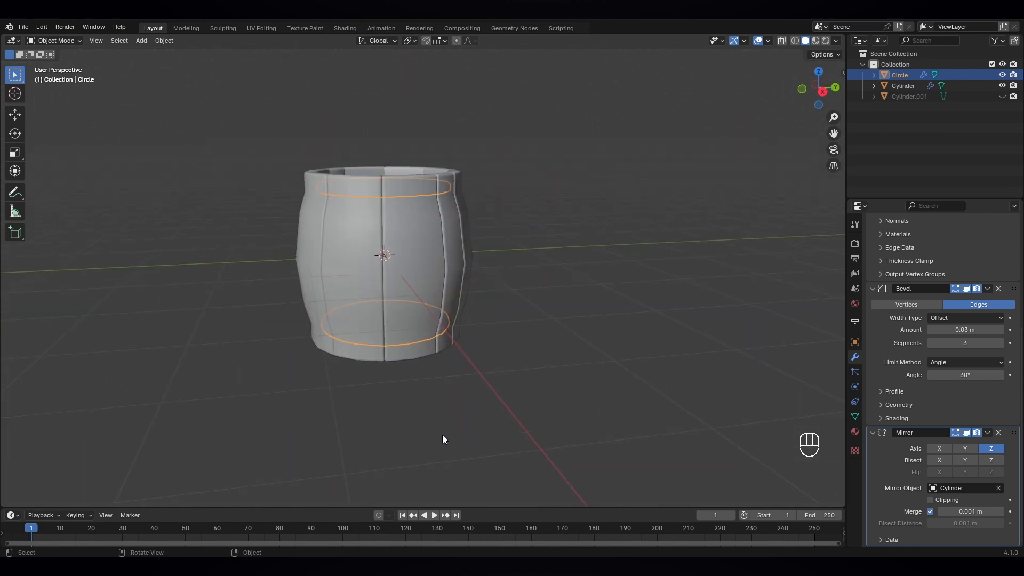
scroll(462, 384, "down", 2)
left_click(494, 287)
middle_click_drag(494, 287, 502, 248)
scroll(502, 247, "up", 2)
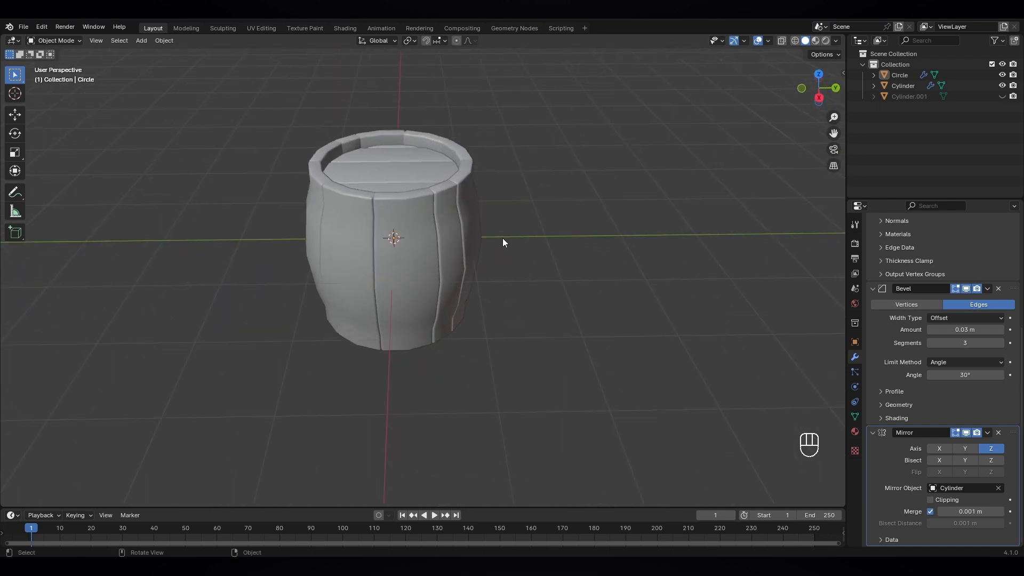
- Unhide the hoop bands and give them a Solidify modifier with -0.1 m thickness and Even Thickness enabled
left_click(1002, 97)
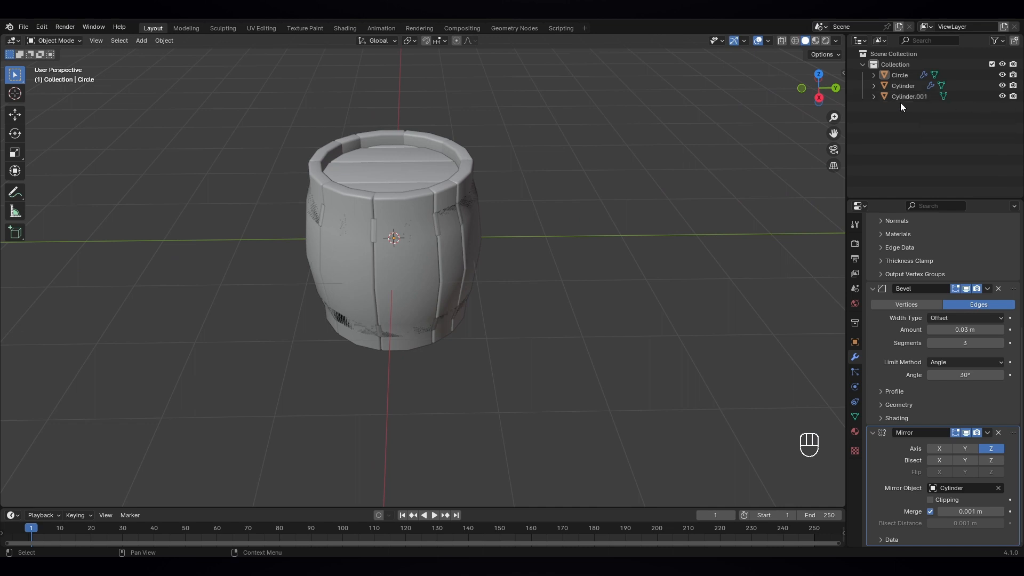
middle_click_drag(437, 296, 398, 222)
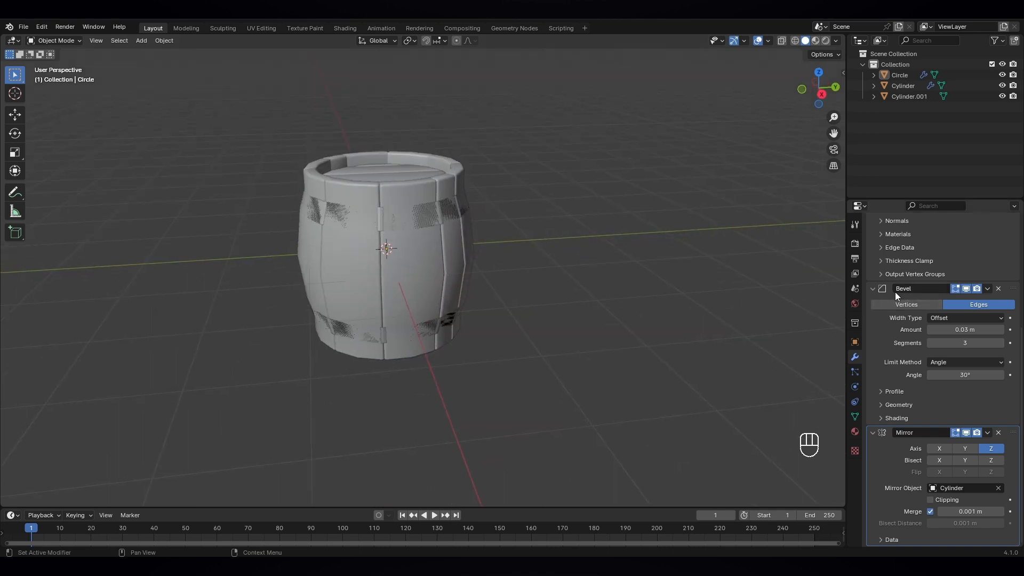
scroll(895, 292, "up", 8)
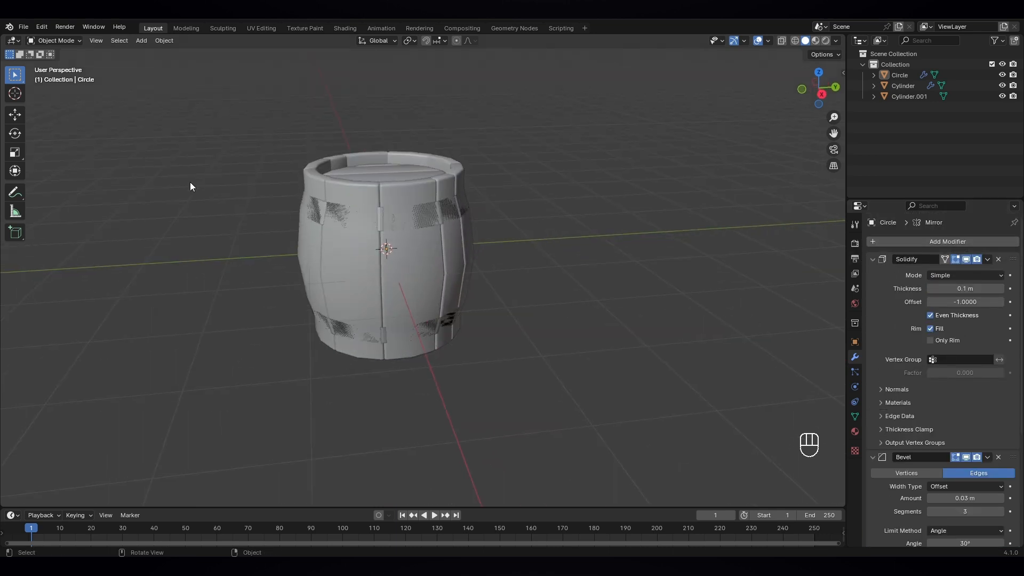
left_click(395, 216)
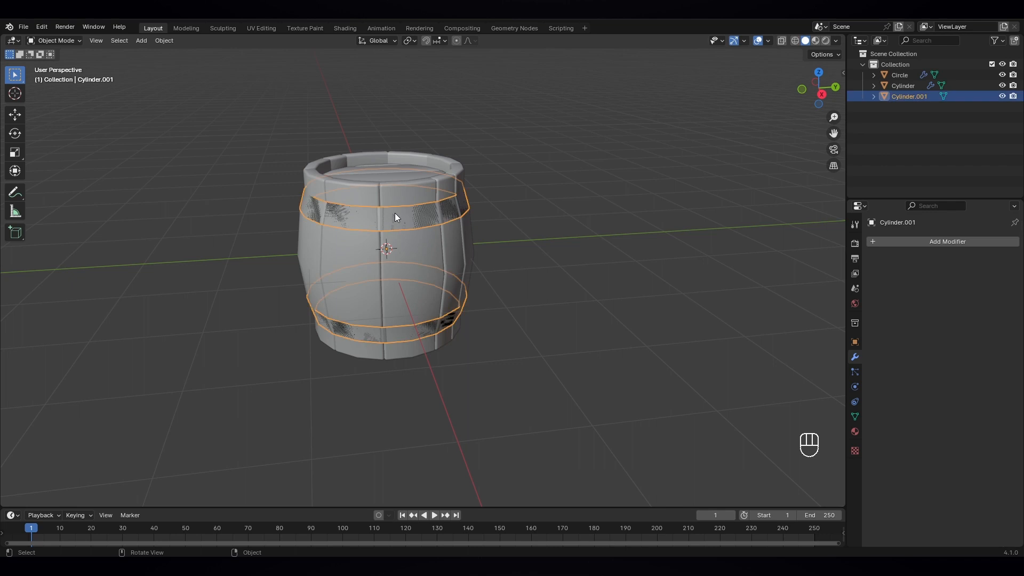
left_click(931, 241)
mouse_move(931, 241)
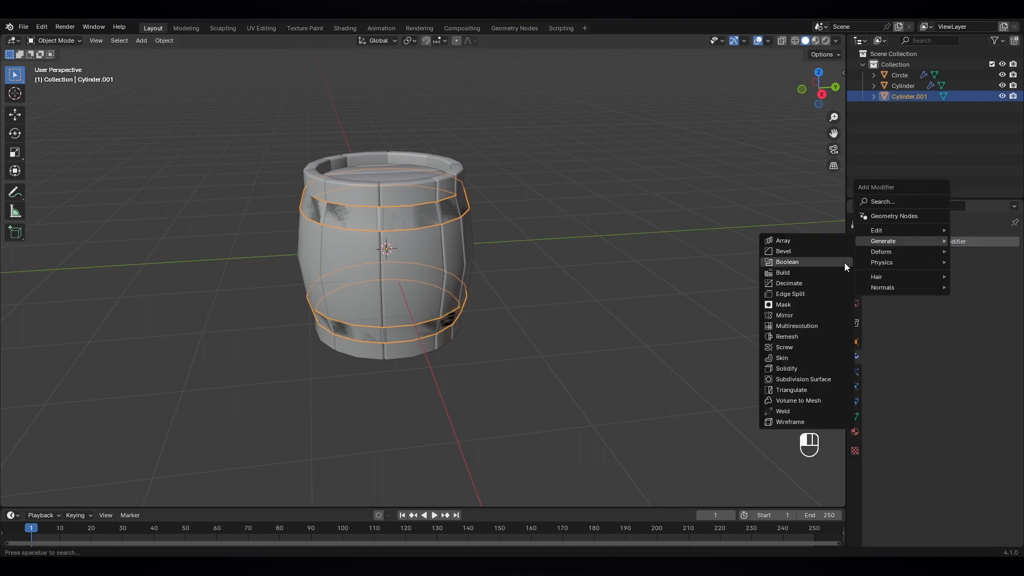
left_click(798, 369)
left_click_drag(975, 289, 922, 289)
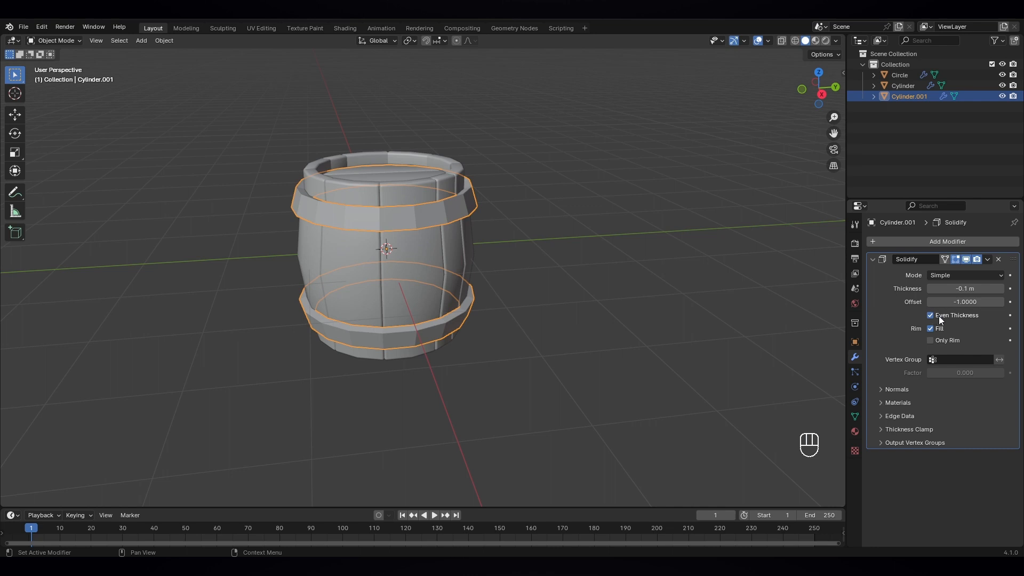
- With X-ray on, lower the upper hoop's bottom edge loop about 0.137 m along Z and scale it by about 1.029
middle_click_drag(481, 333, 472, 309)
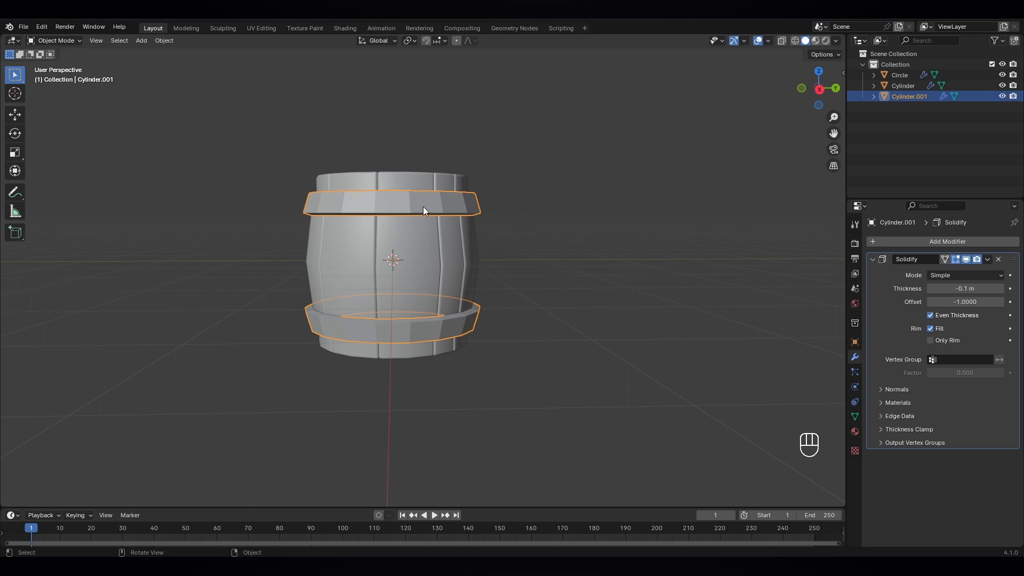
left_click(69, 40)
left_click(69, 62)
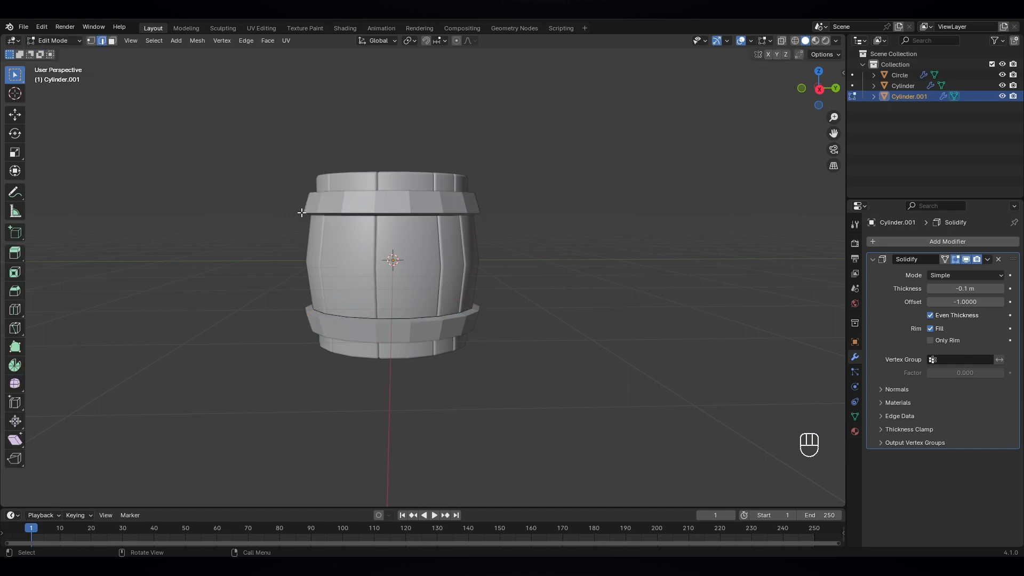
scroll(362, 213, "up", 2)
left_click(779, 40)
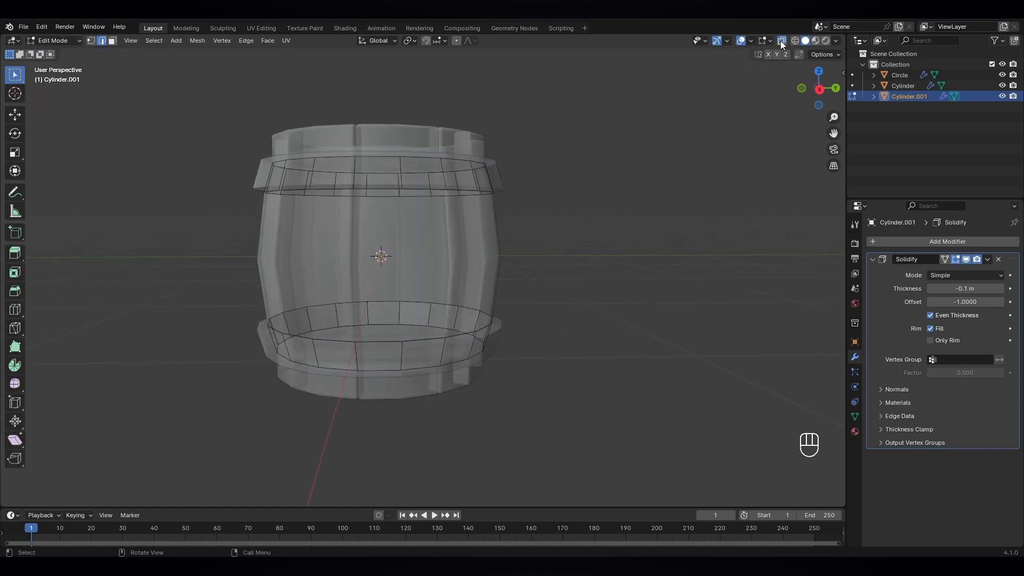
left_click(323, 191, "alt")
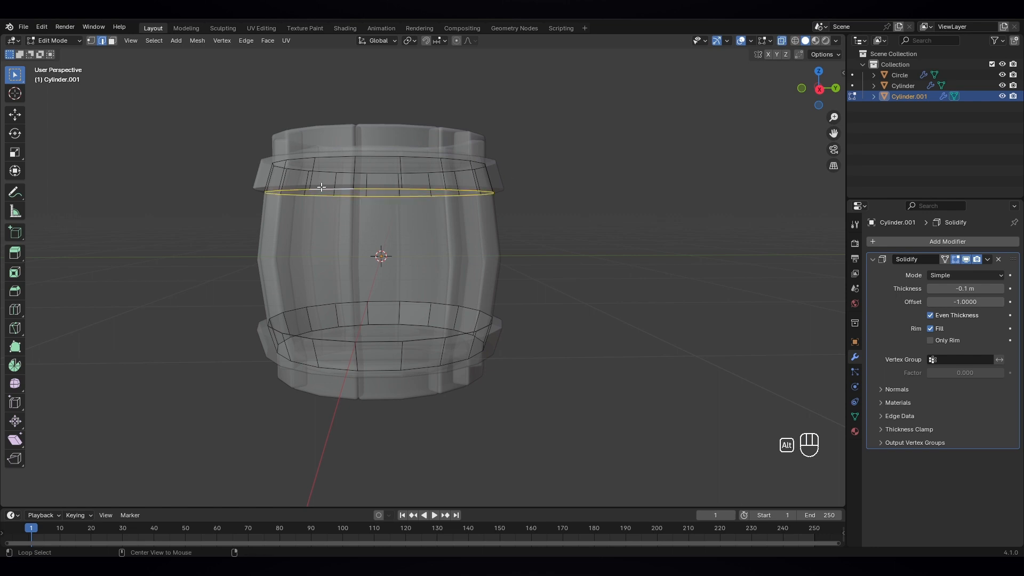
key("KP_3")
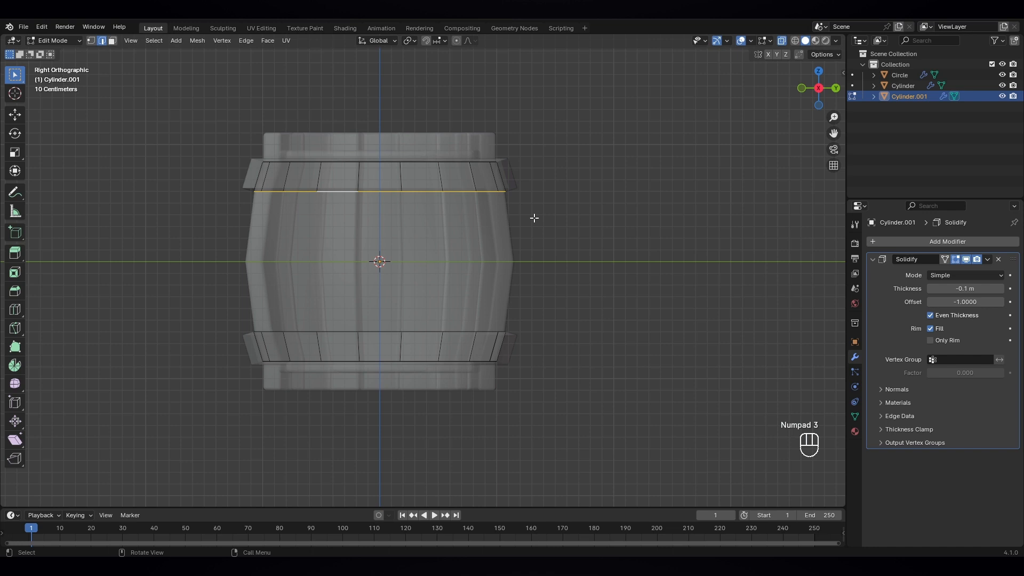
key("g")
key("z")
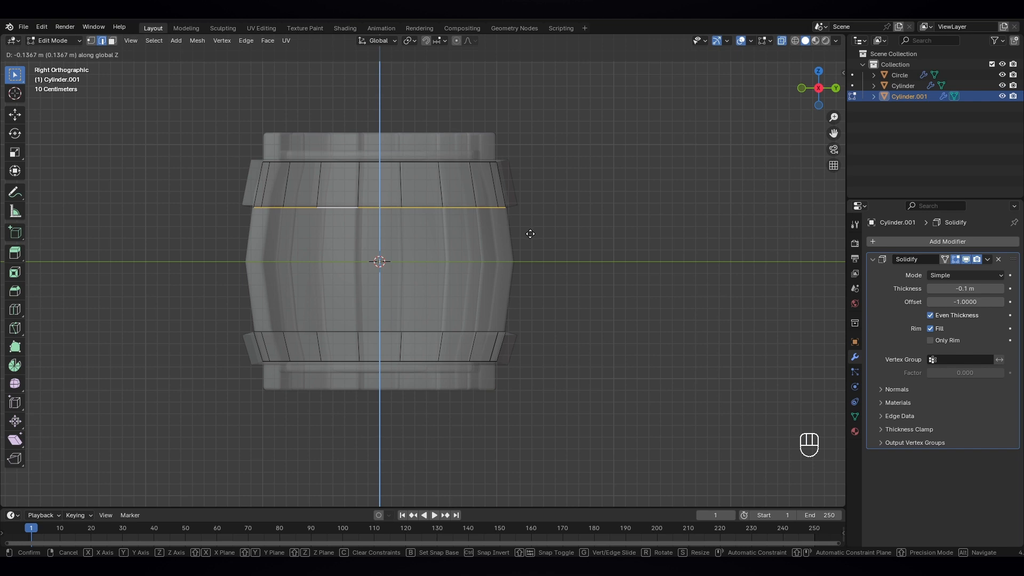
left_click(530, 234)
key("s")
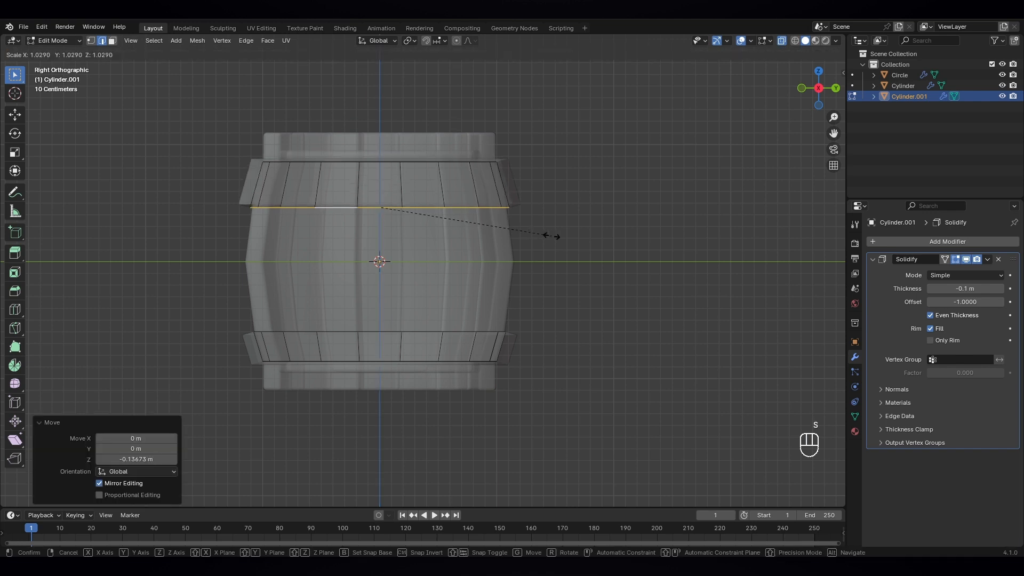
left_click(552, 237)
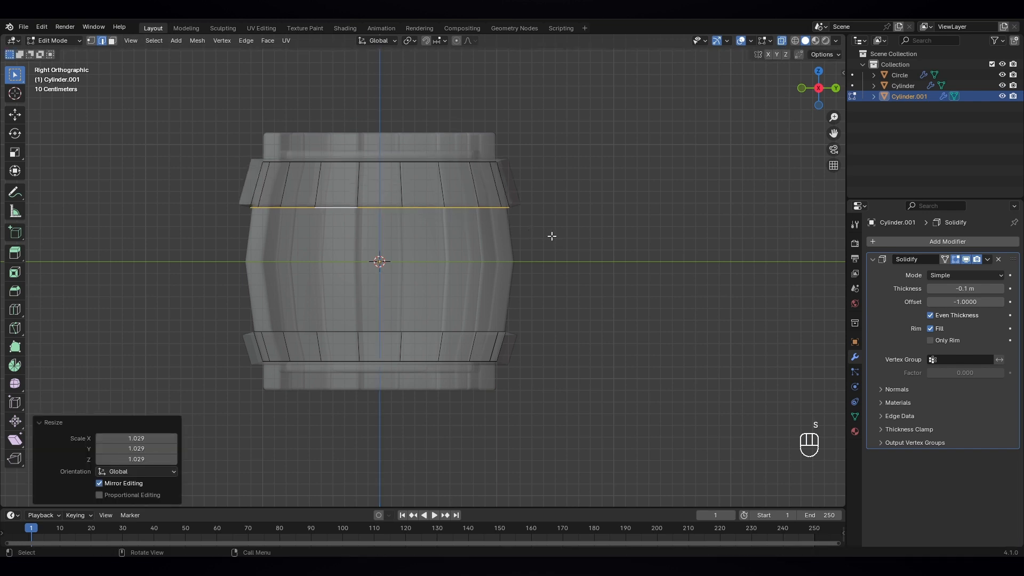
- Raise the lower hoop's top edge loop about 0.16 m along Z and scale it by about 1.024
left_click(455, 330)
left_click(456, 330, "alt")
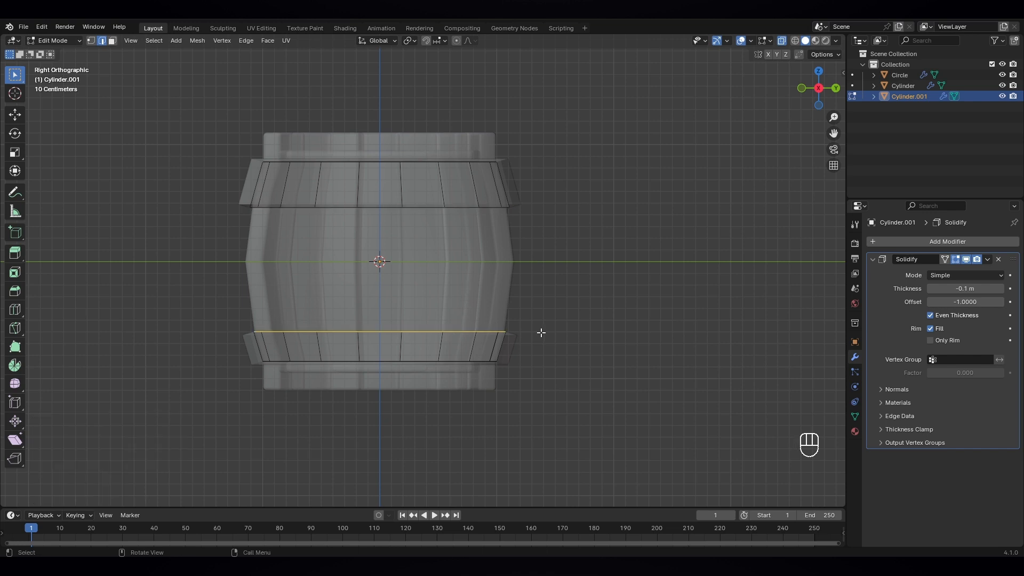
key("g")
left_click(537, 314)
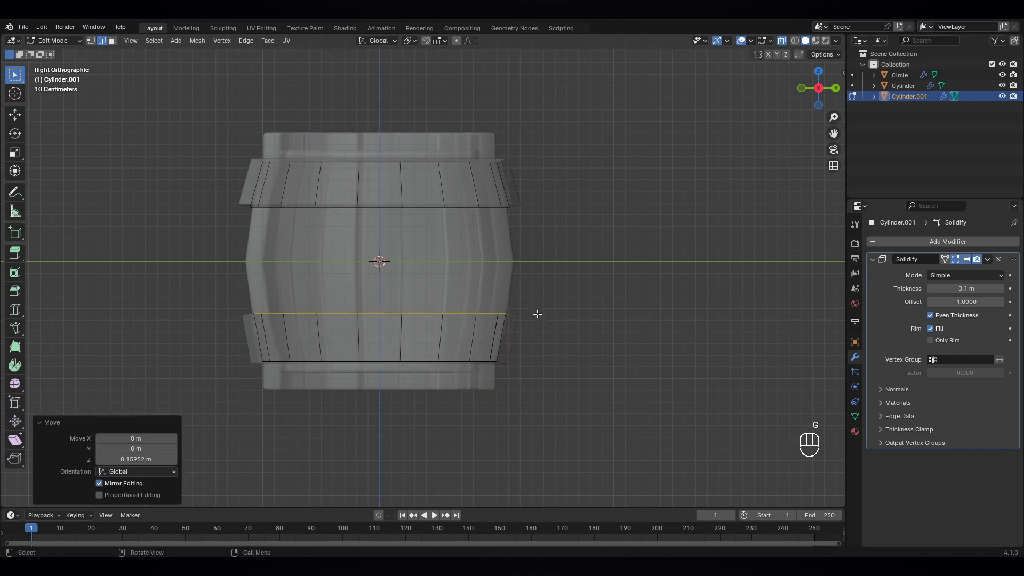
key("s")
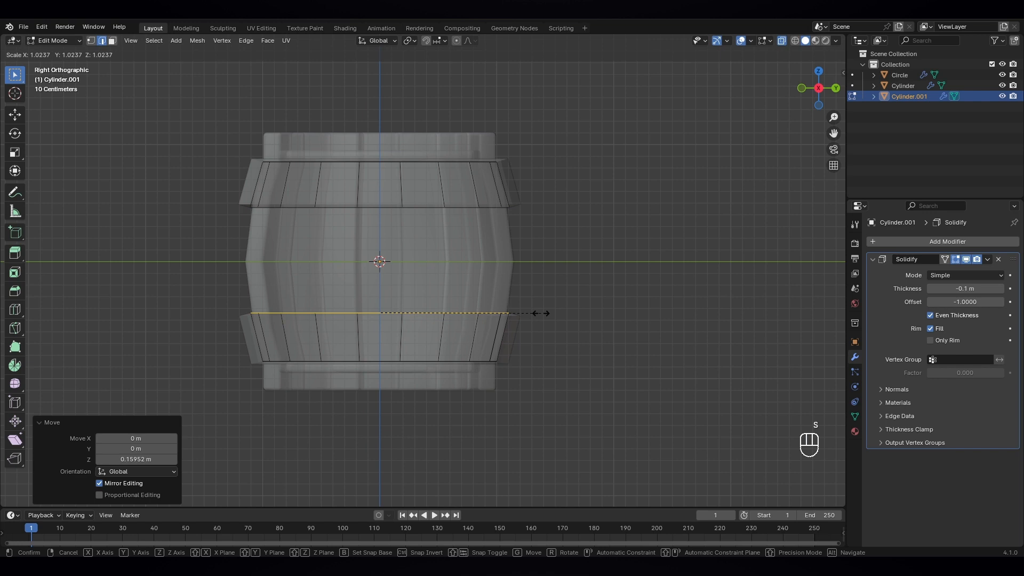
left_click(541, 313)
- Return to Object Mode, disable X-ray and deselect the hoop bands
middle_click_drag(540, 325, 531, 343)
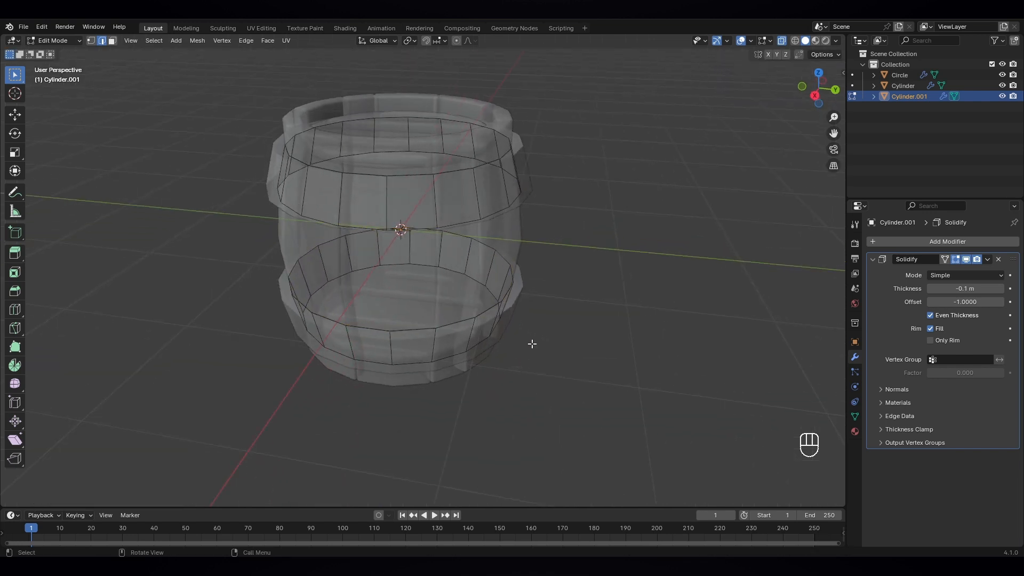
left_click(59, 40)
left_click(58, 53)
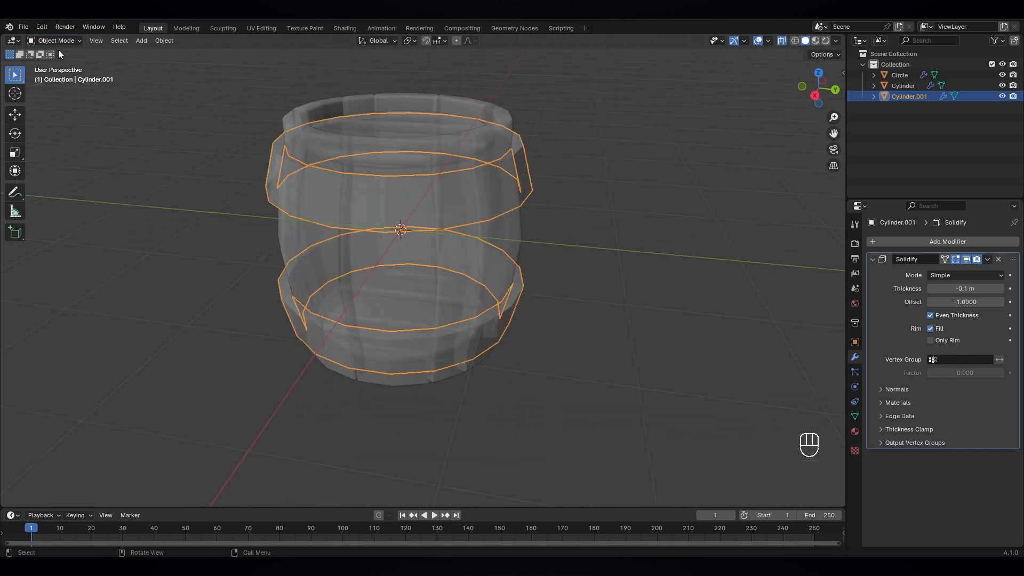
left_click(781, 40)
left_click(612, 372)
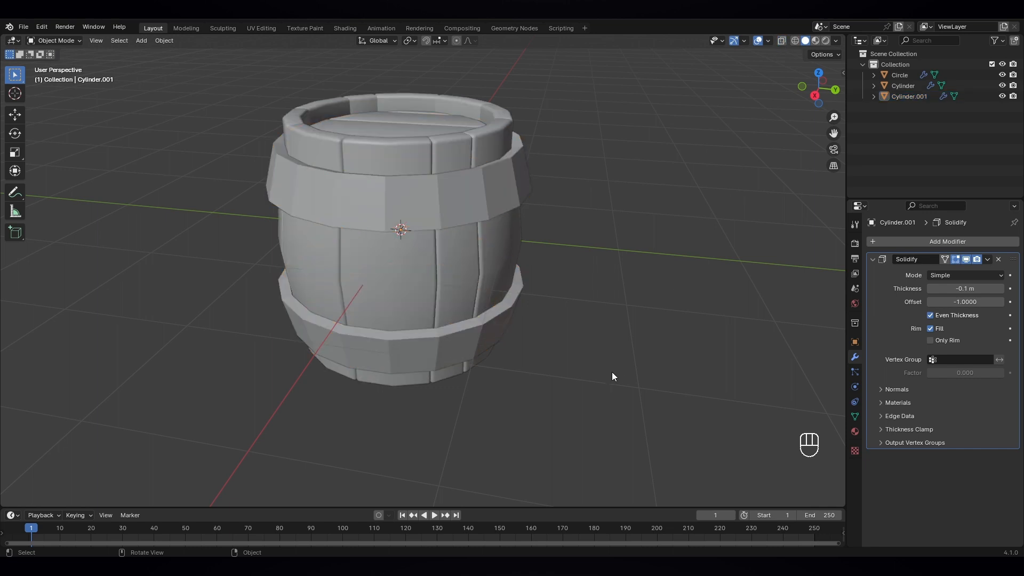
- Add a Bevel modifier to the hoop bands with 3 segments and an amount of 0.03 m
middle_click_drag(612, 372, 507, 334)
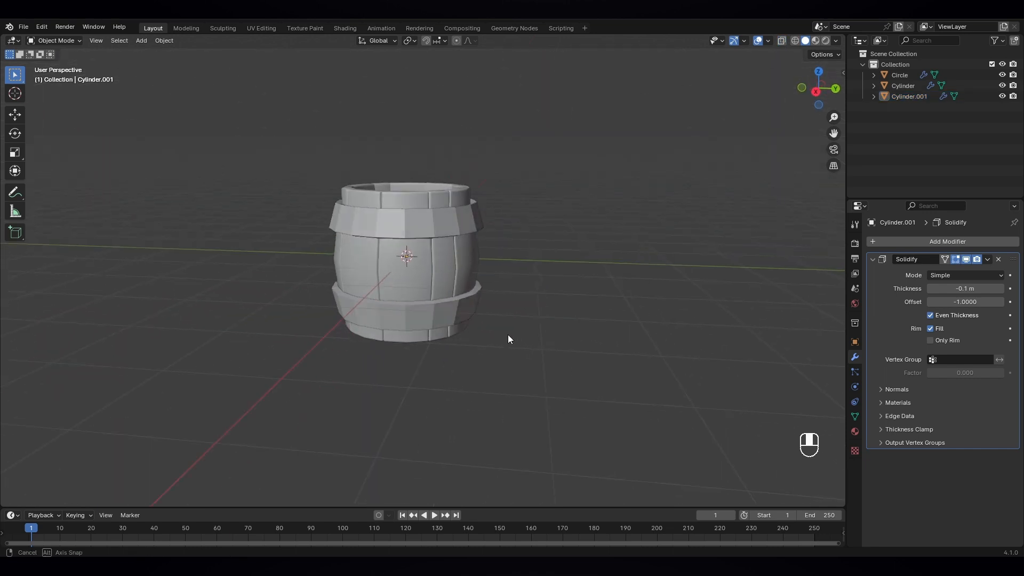
scroll(469, 304, "up", 2)
left_click(437, 206)
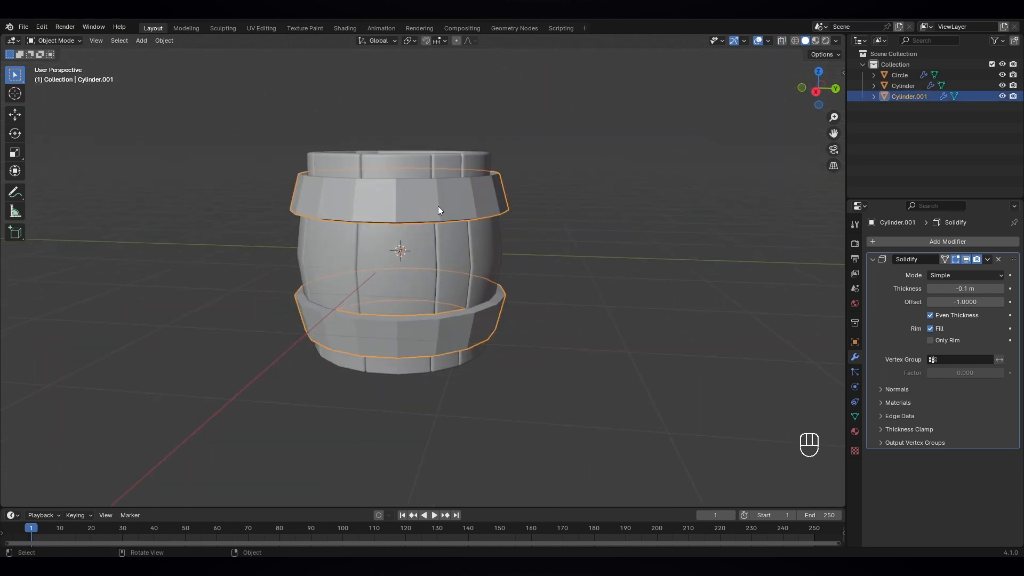
left_click(928, 244)
mouse_move(917, 244)
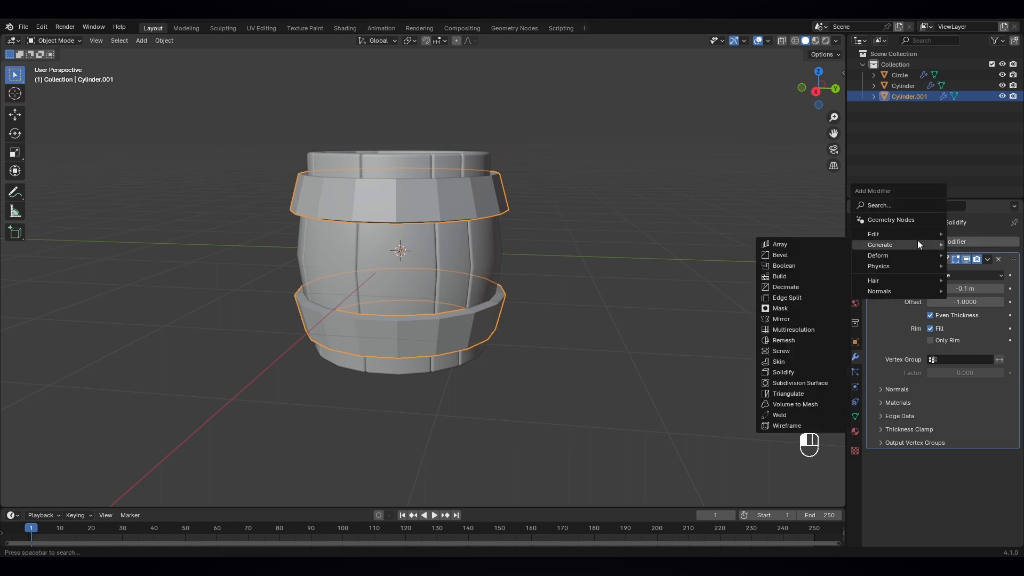
left_click(798, 254)
scroll(943, 493, "down", 5)
scroll(944, 493, "down", 1)
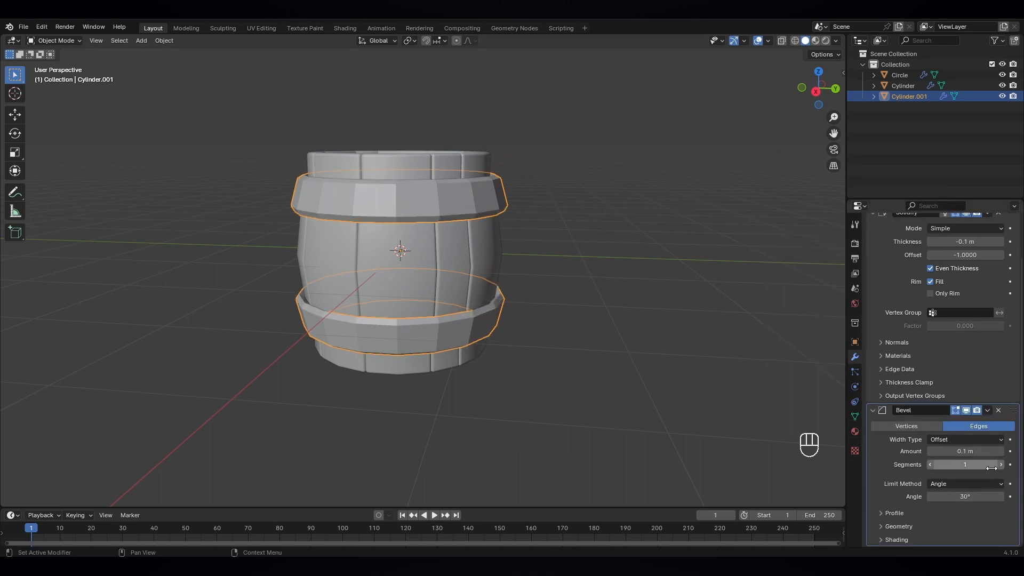
left_click(1001, 464)
left_click(1000, 464)
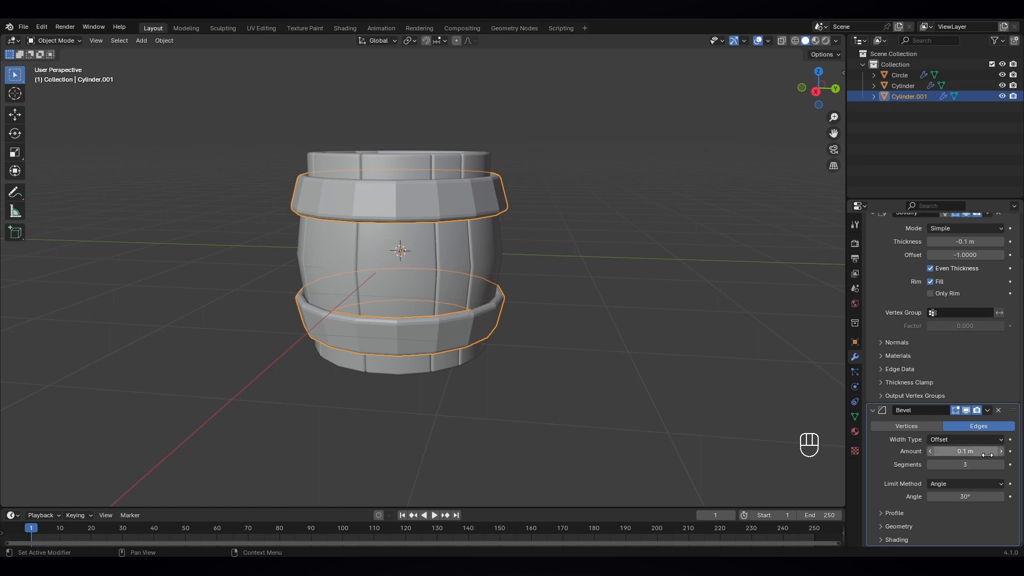
mouse_move(995, 451)
left_mouse_down()
mouse_move(970, 451)
mouse_move(1001, 455)
left_mouse_up()
- Apply Shade Smooth by Angle to the hoop bands and deselect them
right_click(386, 195)
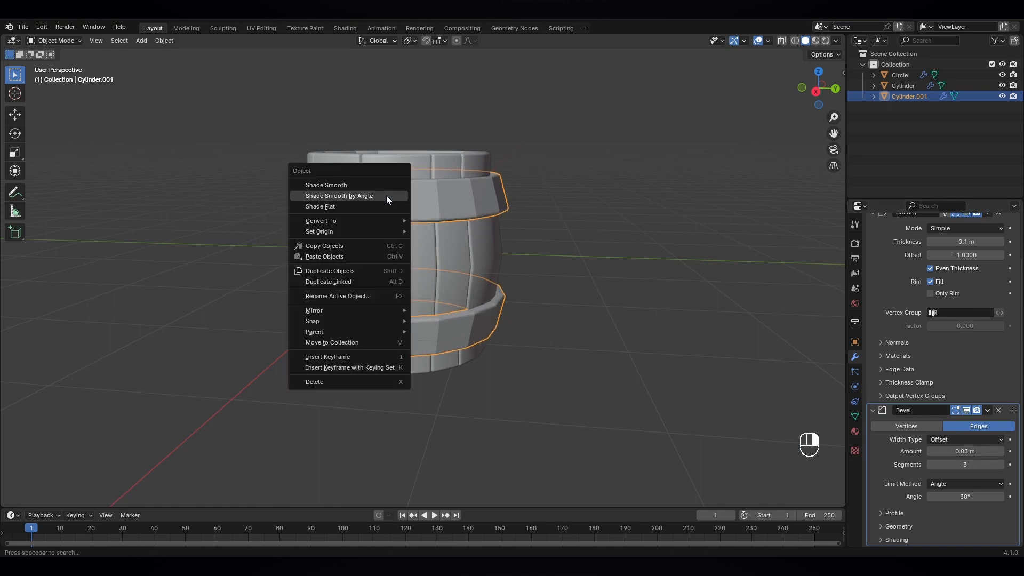
left_click(386, 195)
middle_click_drag(502, 240, 507, 262)
left_click(508, 263)
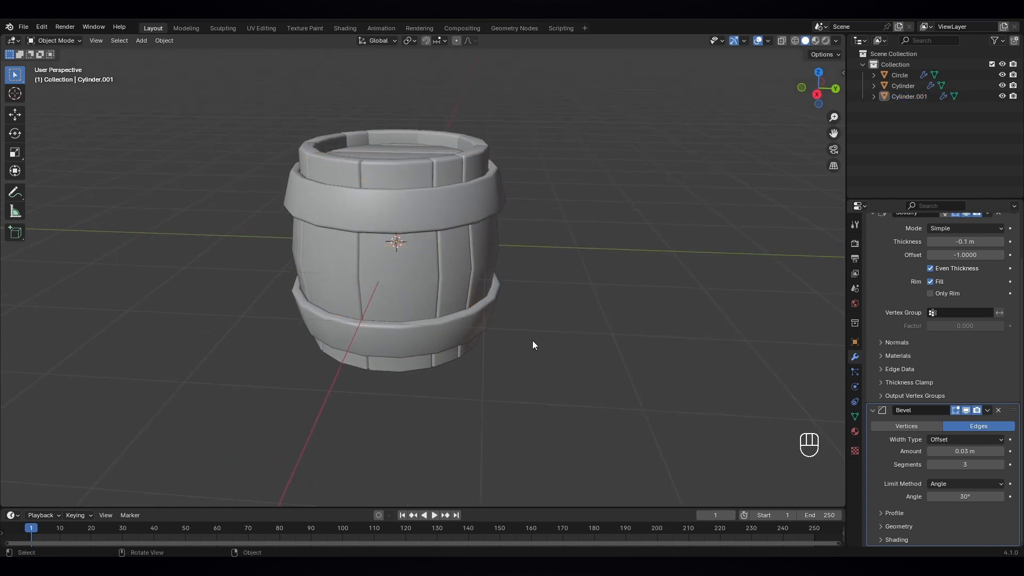
- Add a Subdivision Surface modifier to the hoop bands
middle_click_drag(532, 340, 413, 306)
scroll(510, 308, "down", 3)
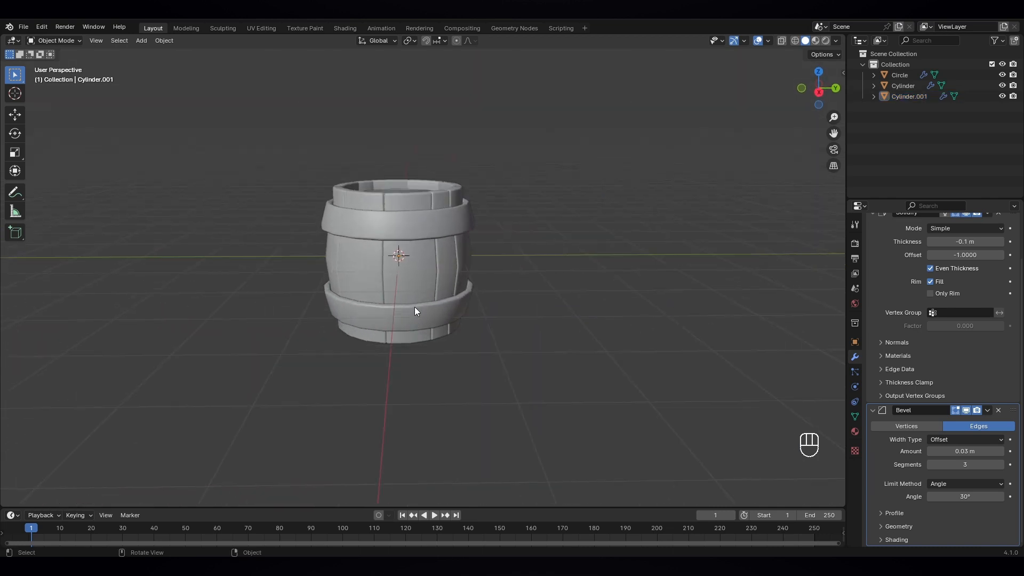
scroll(358, 317, "up", 3)
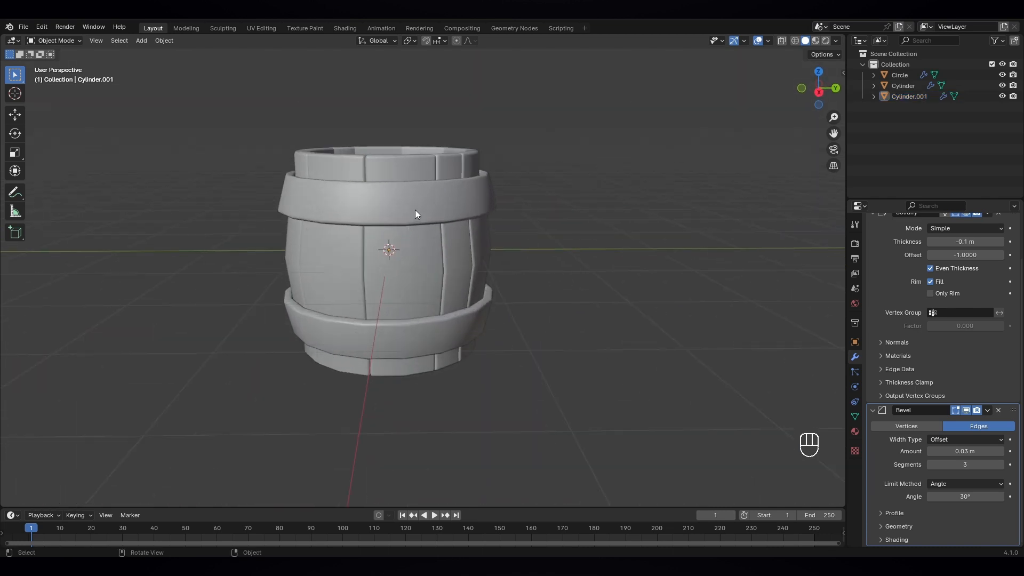
middle_click_drag(415, 211, 417, 249)
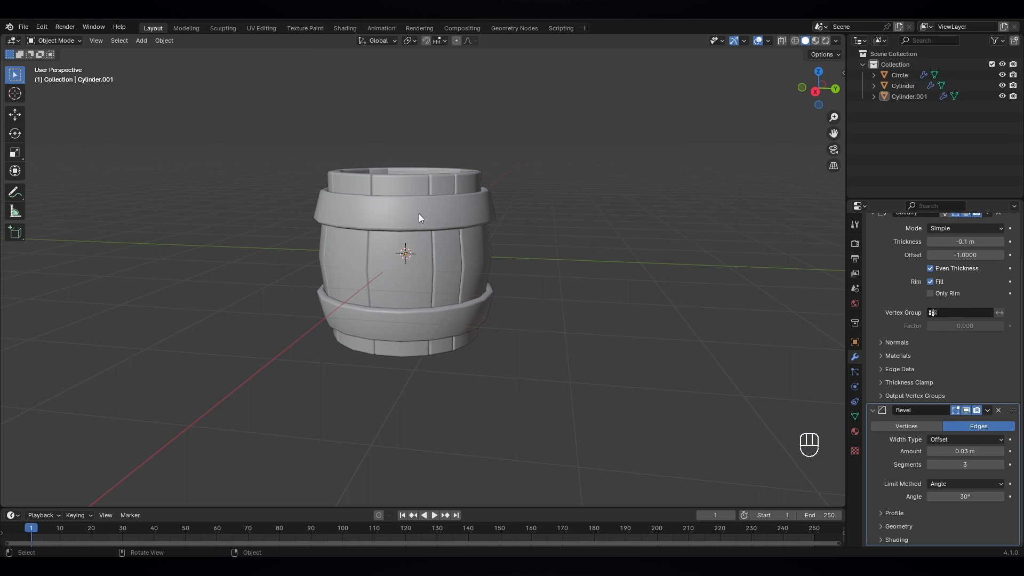
left_click(376, 216)
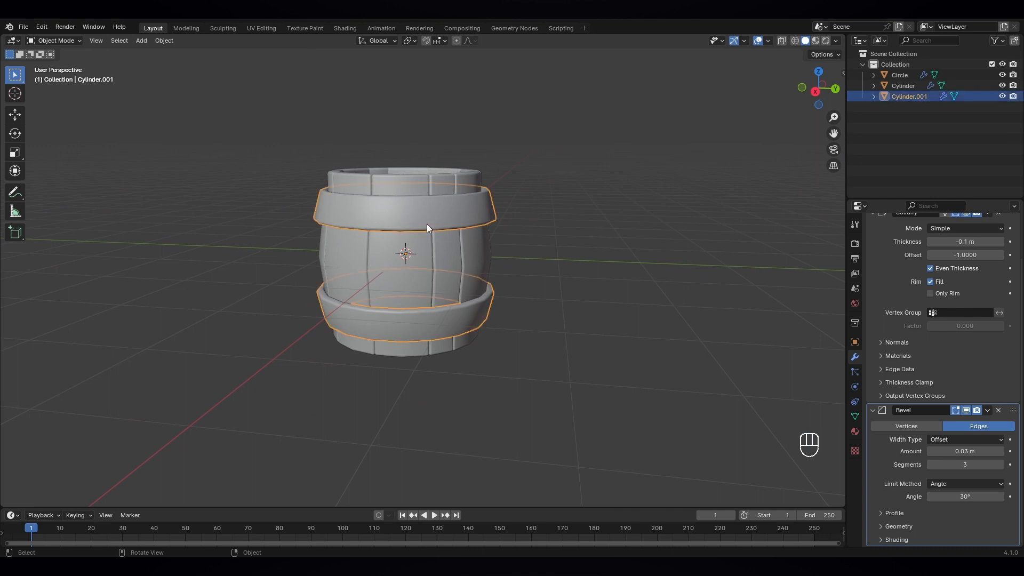
scroll(894, 345, "up", 2)
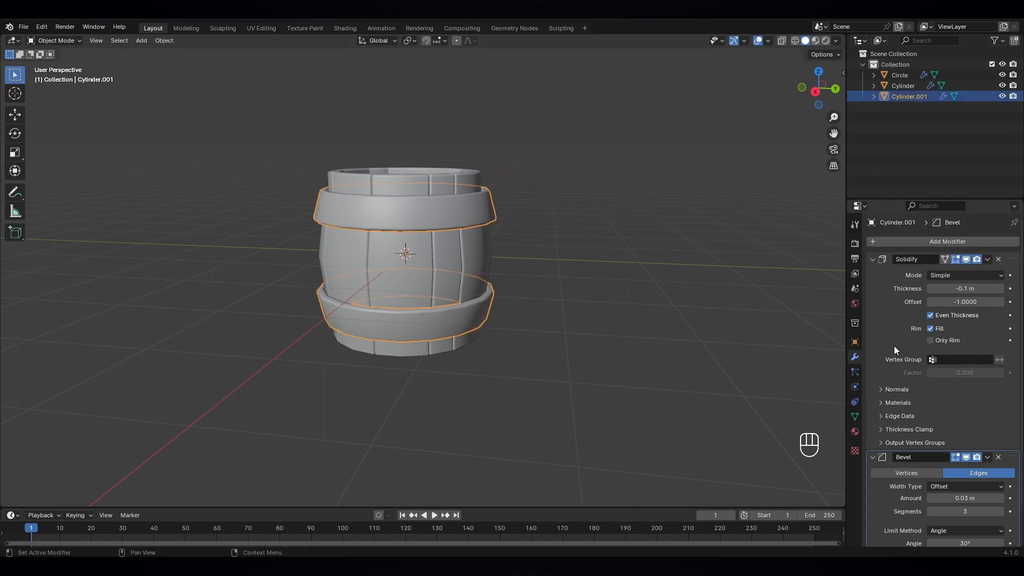
left_click(939, 242)
mouse_move(904, 246)
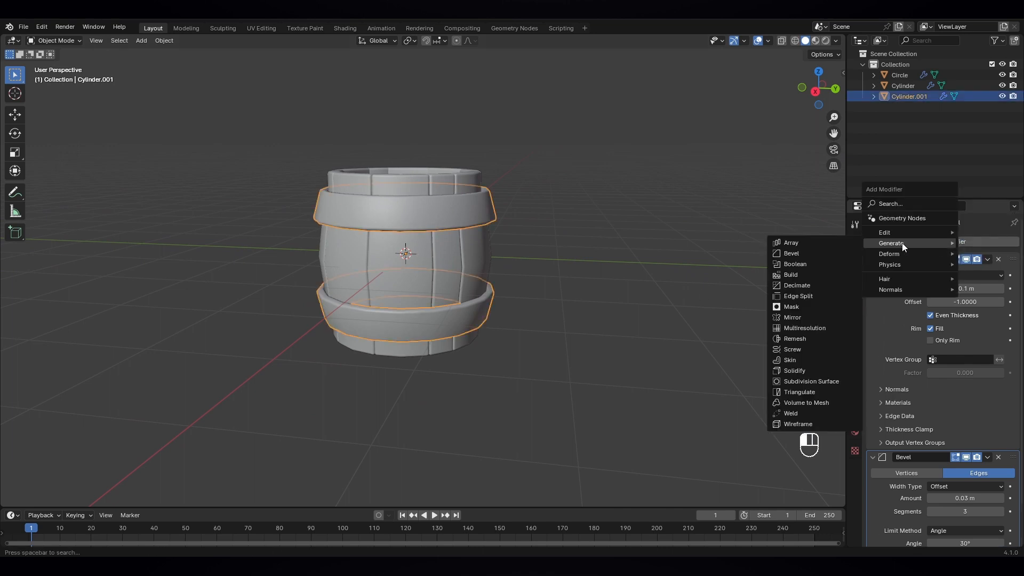
left_click(813, 381)
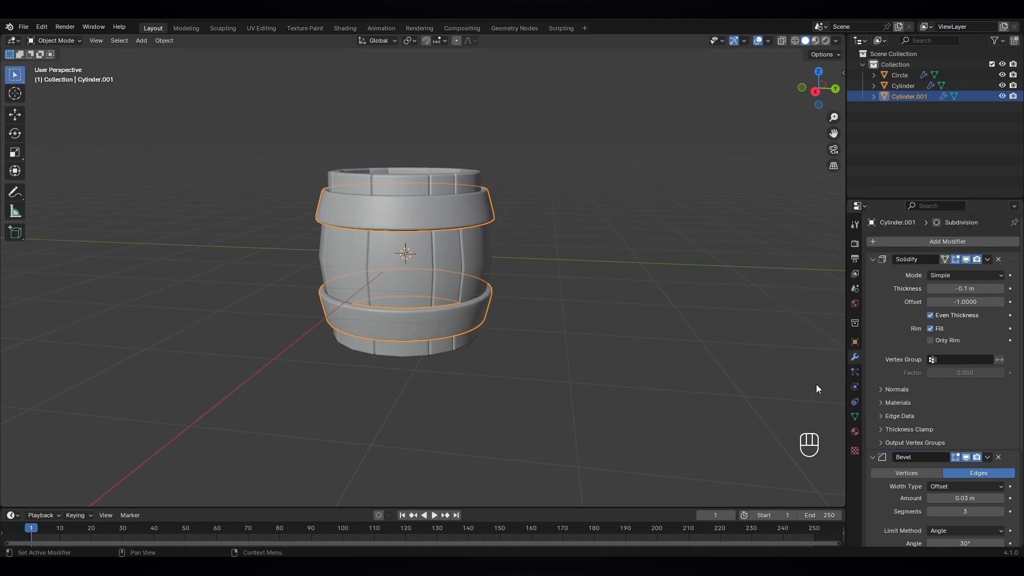
- Add a Subdivision Surface modifier to the plank body and set its viewport level to 2
left_click(561, 295)
mouse_move(562, 299)
middle_mouse_down()
mouse_move(541, 286)
mouse_move(555, 288)
mouse_move(562, 308)
middle_mouse_up()
left_click(455, 286)
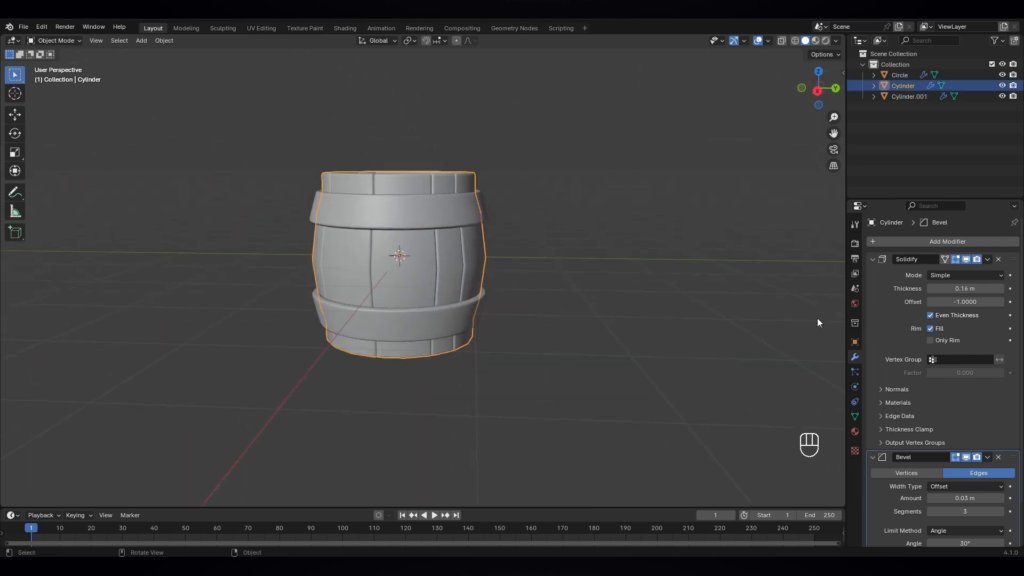
left_click(910, 241)
mouse_move(909, 242)
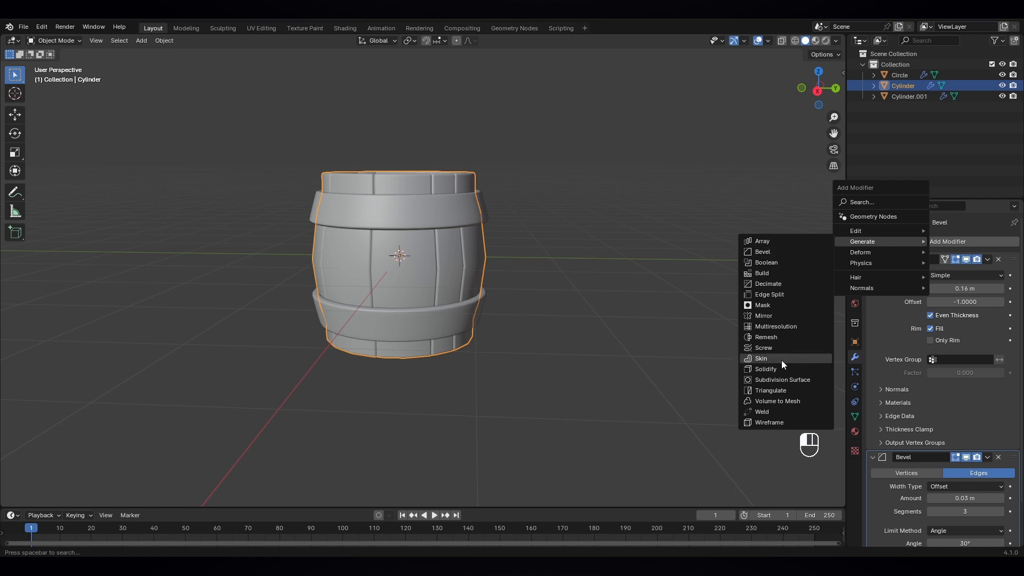
left_click(774, 380)
scroll(885, 380, "down", 5)
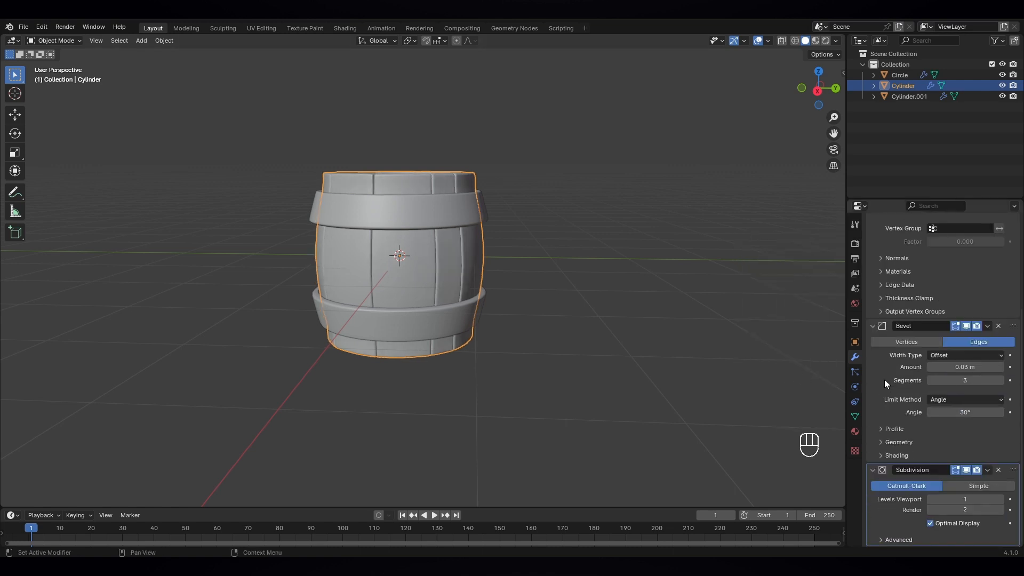
left_click(1000, 502)
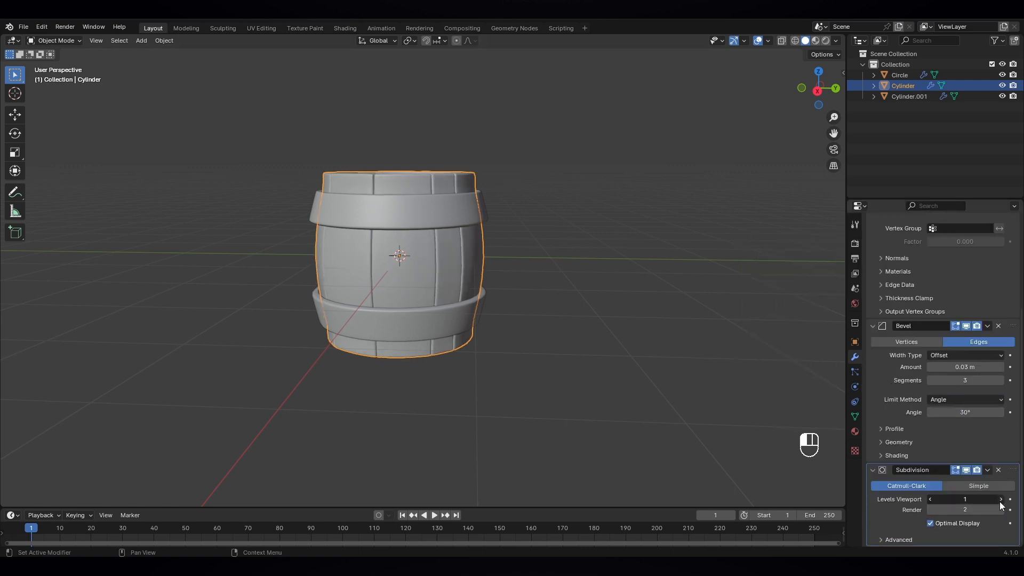
- Set the hoop bands' Subdivision viewport level to 2 and deselect them
left_click(473, 225)
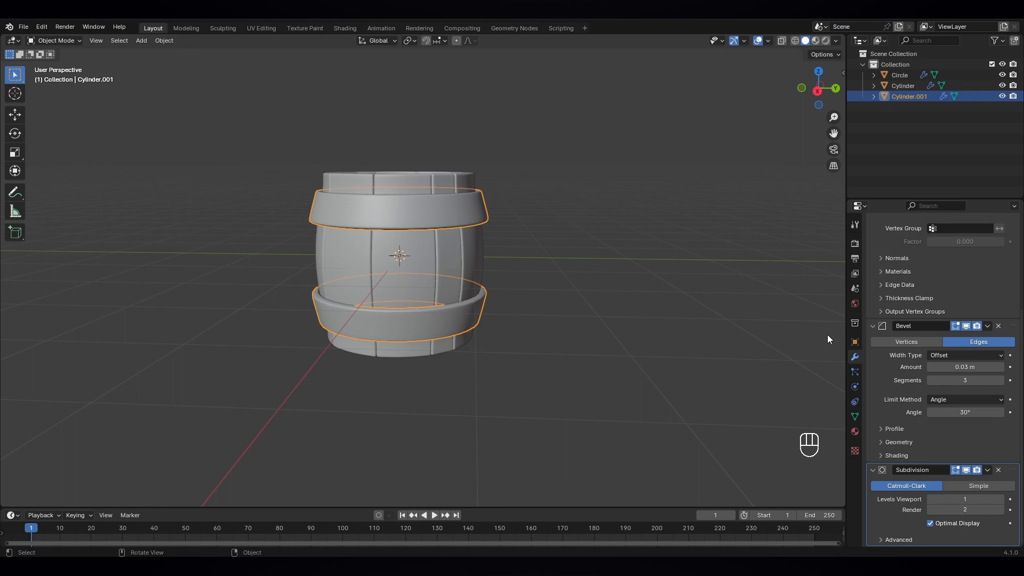
left_click(1001, 500)
left_click(551, 258)
- Give the barrel lid a level 2 Subdivision Surface modifier and deselect it
middle_click_drag(524, 243, 519, 290)
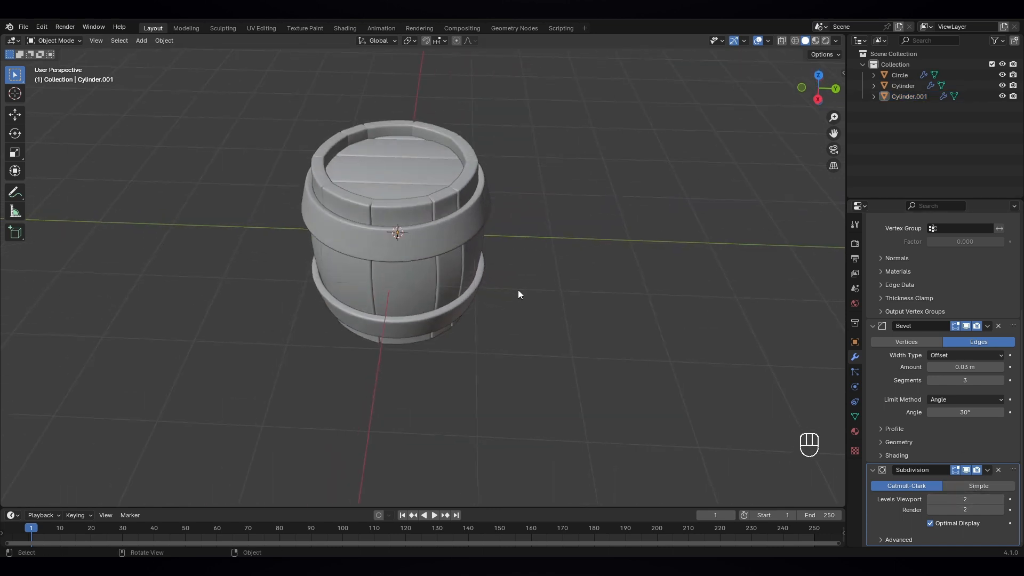
left_click(394, 166)
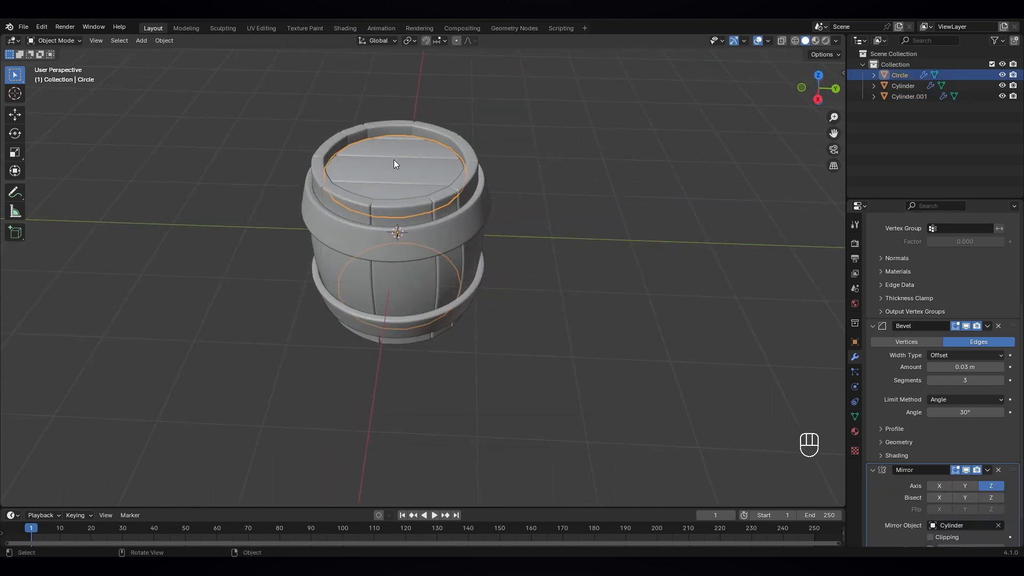
key("ctrl+2")
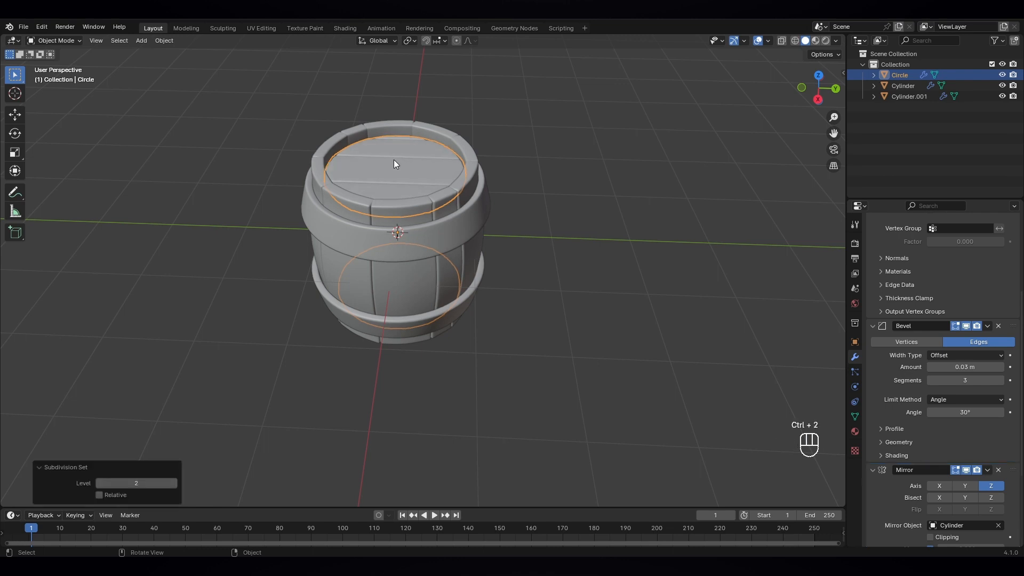
scroll(922, 405, "down", 5)
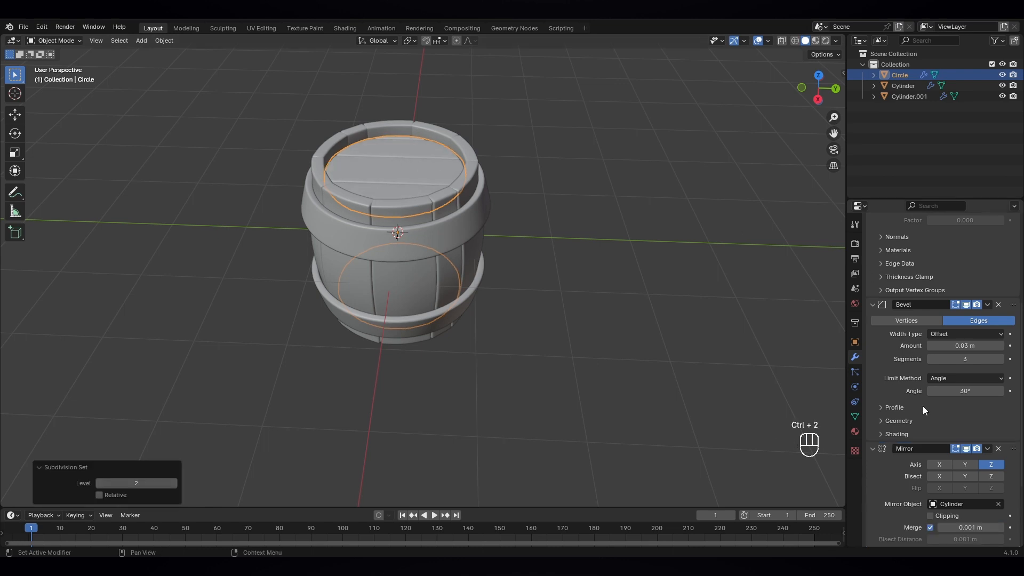
left_click(528, 152)
- In right view, place the 3D cursor on the upper hoop band and add a UV sphere with 18 segments there
middle_click_drag(529, 152, 530, 235)
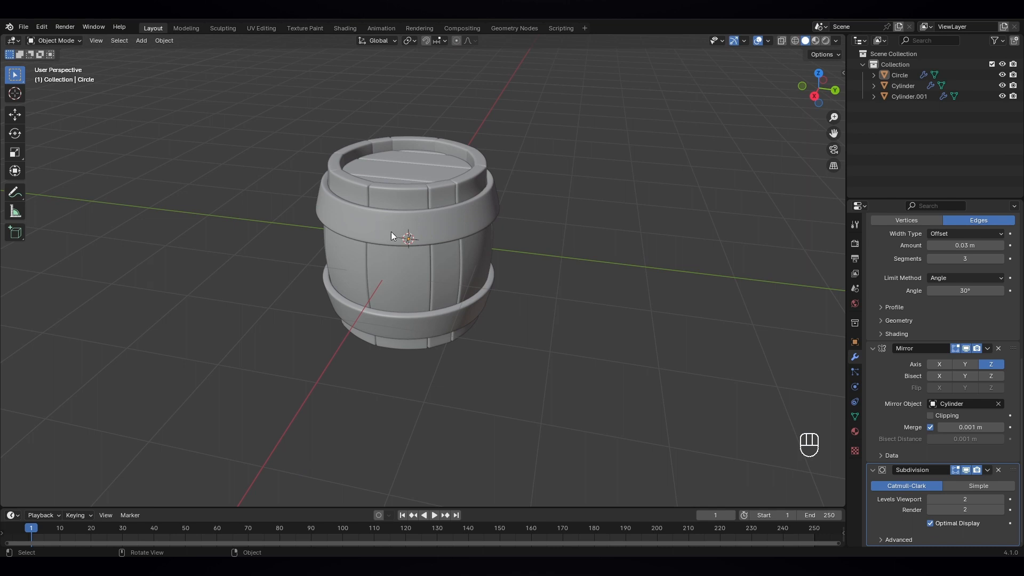
scroll(390, 233, "up", 1)
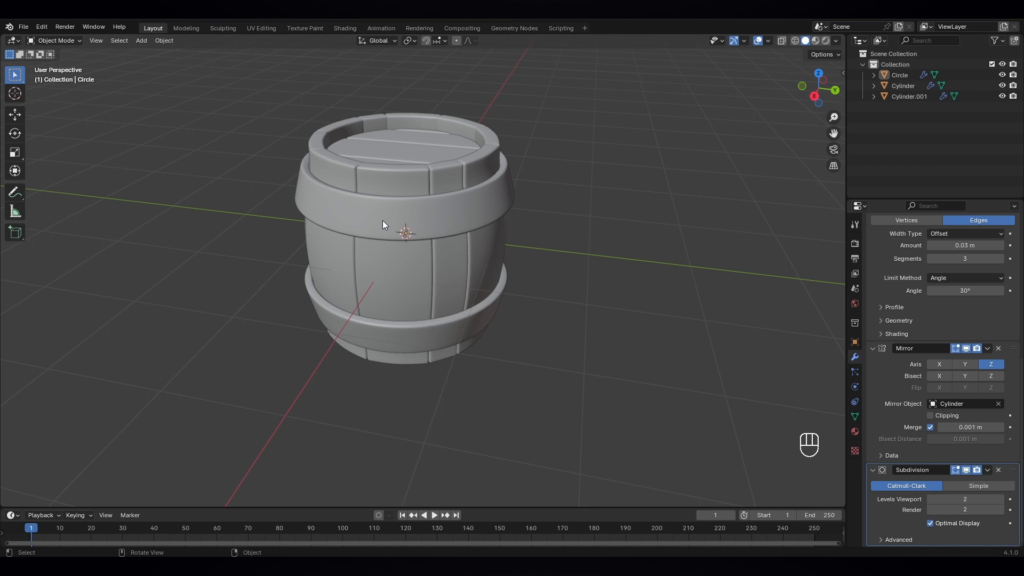
middle_click_drag(397, 233, 412, 200)
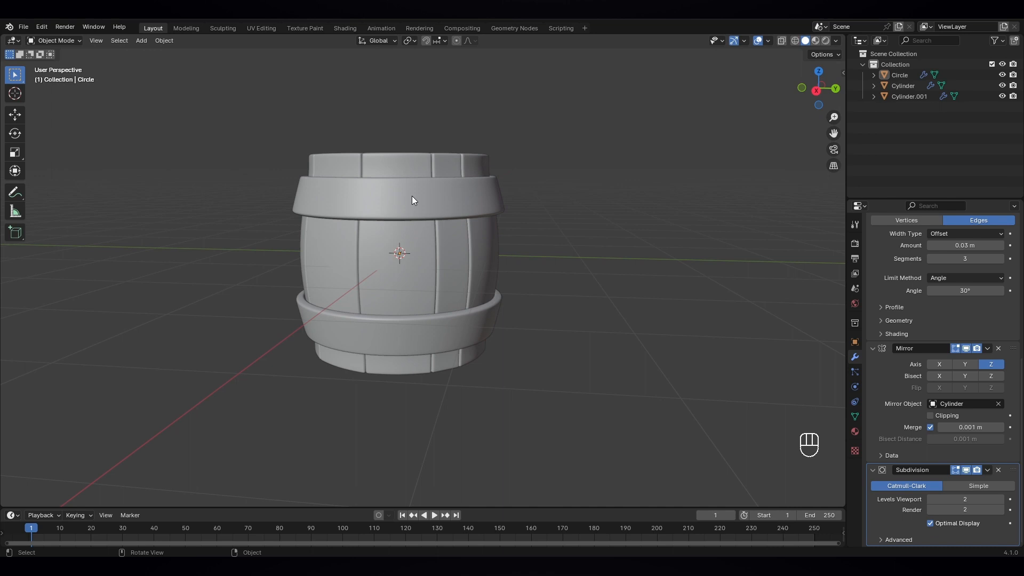
key("KP_3")
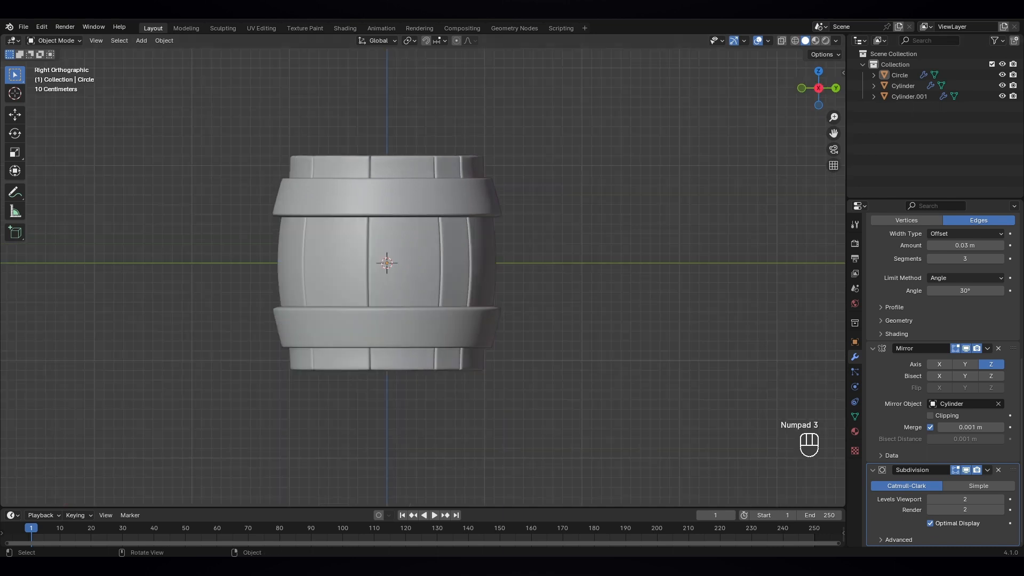
key("shift")
key("shift+a")
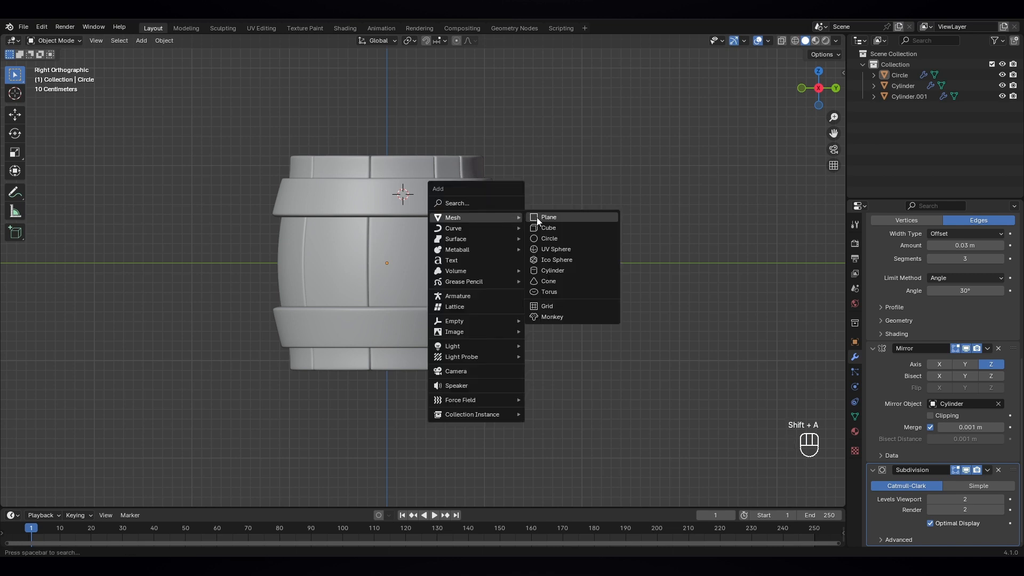
left_click(564, 251)
left_click(134, 381)
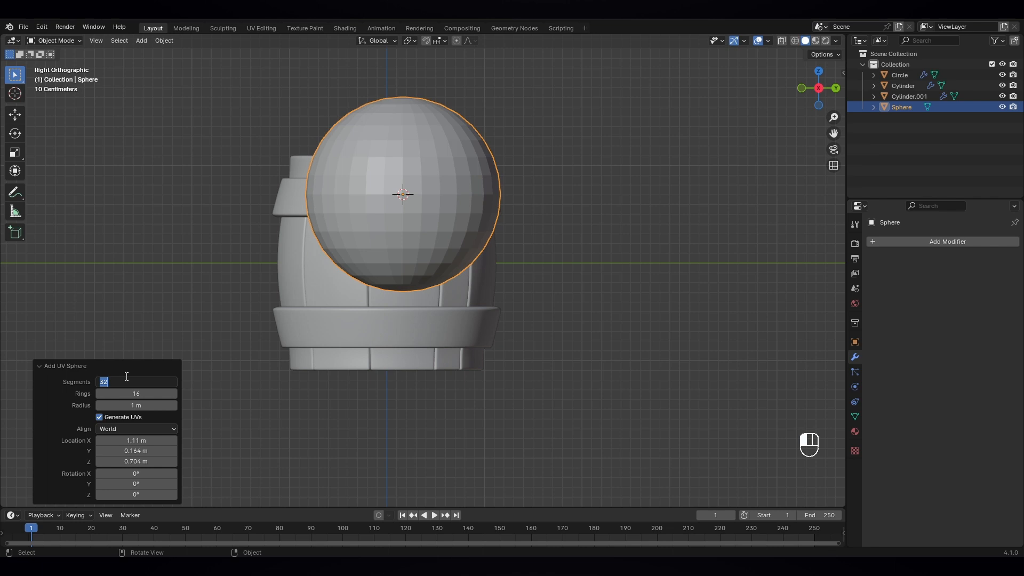
type("18")
key("Return")
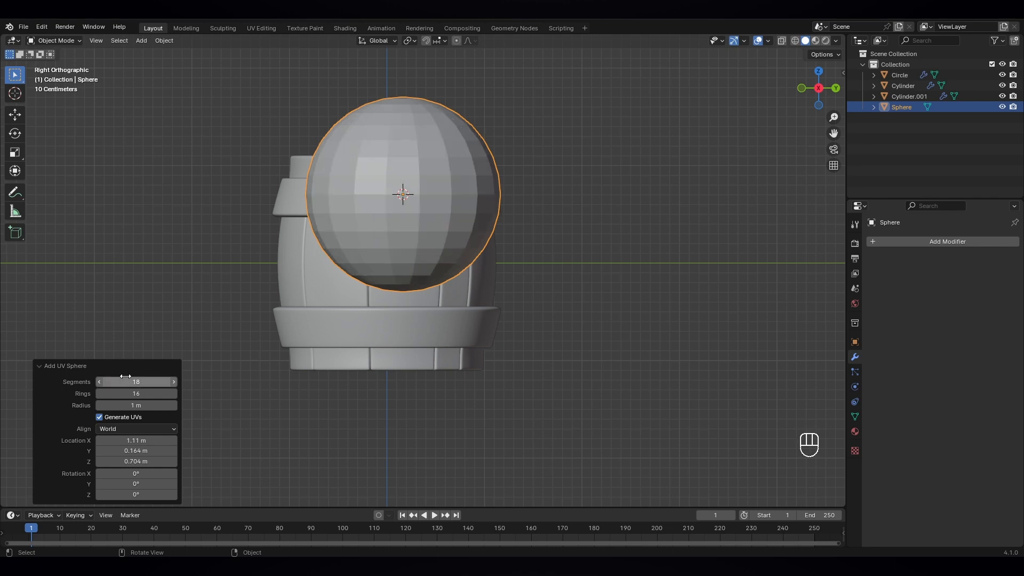
left_click(424, 219)
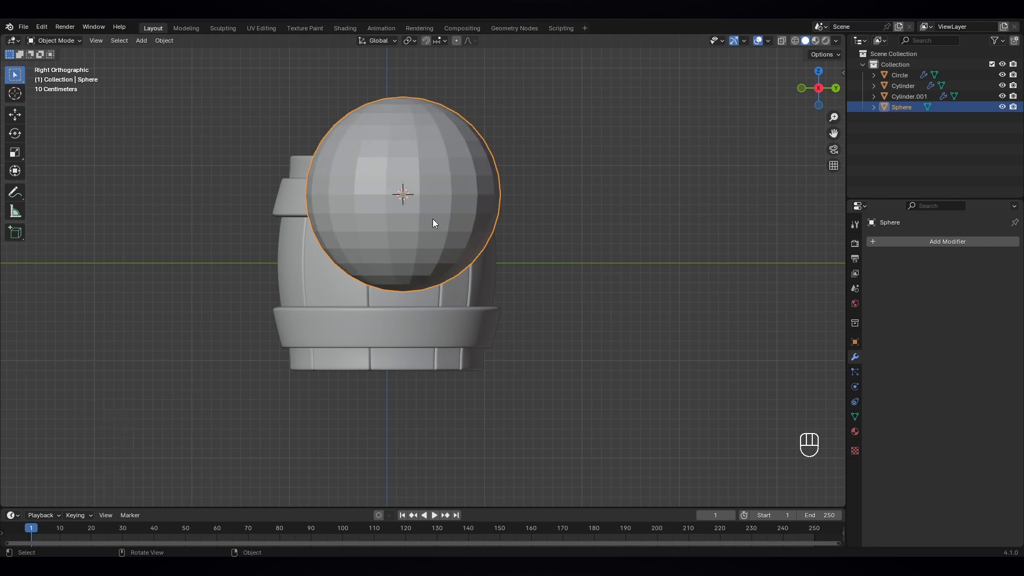
- Rotate the sphere 90° about Y and scale it down to about 0.085
key("r")
type("y")
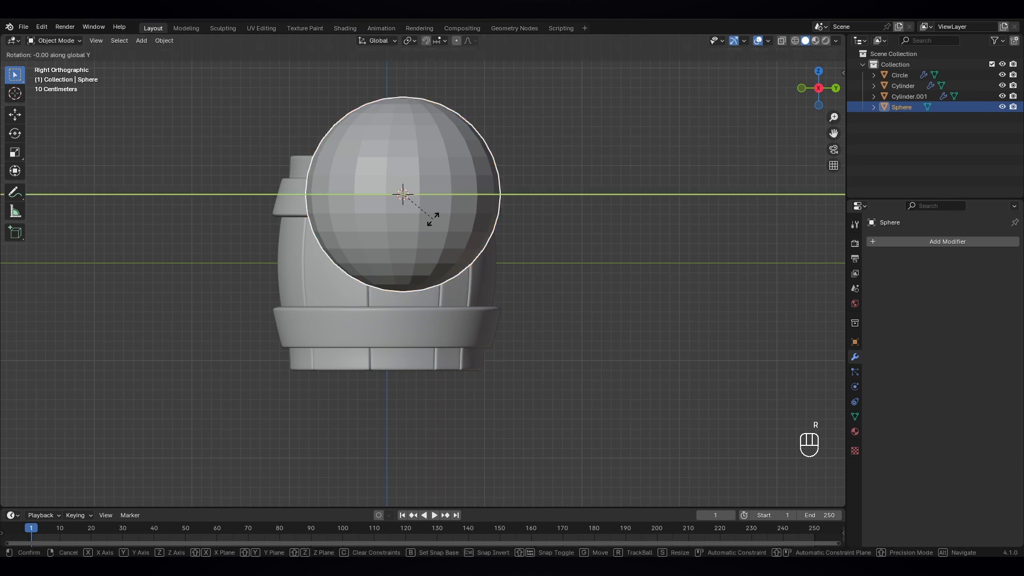
type("90")
key("Return")
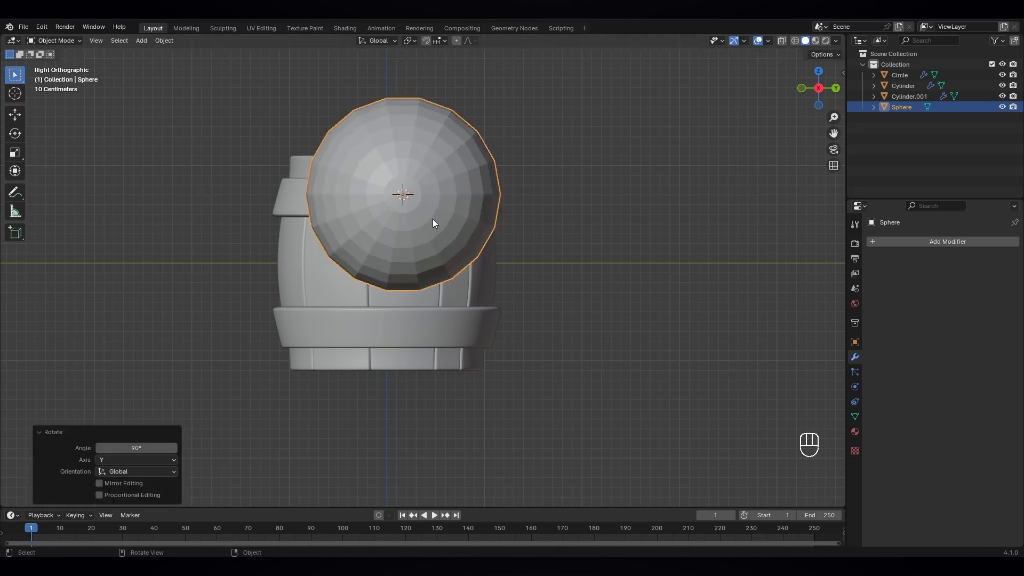
middle_click_drag(534, 233, 425, 263)
key("s")
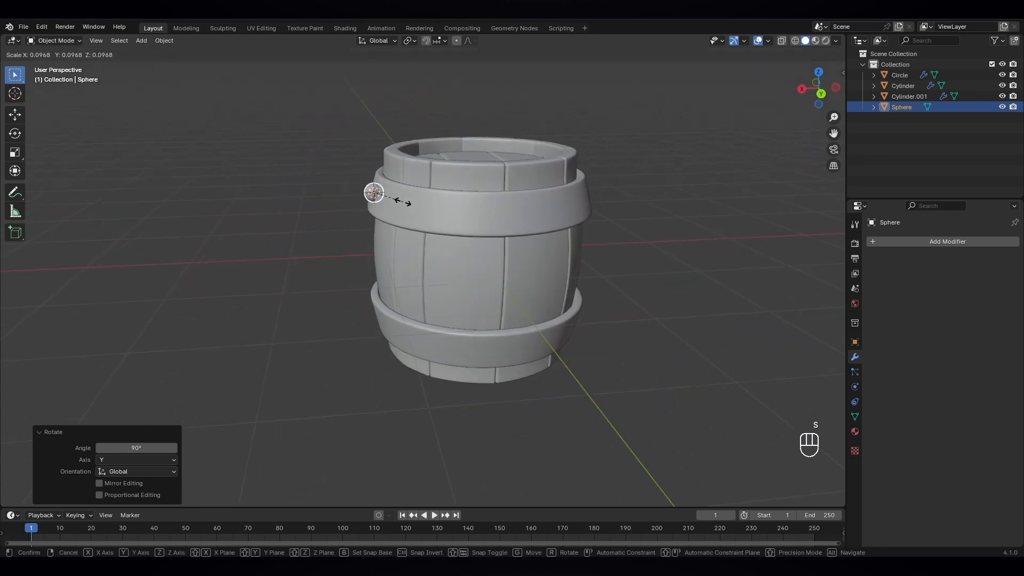
left_click(392, 198)
- Tilt the small sphere about -11.5° around Y to follow the slope of the upper hoop band
scroll(346, 176, "up", 6)
scroll(332, 114, "down", 5)
middle_click_drag(331, 115, 421, 325)
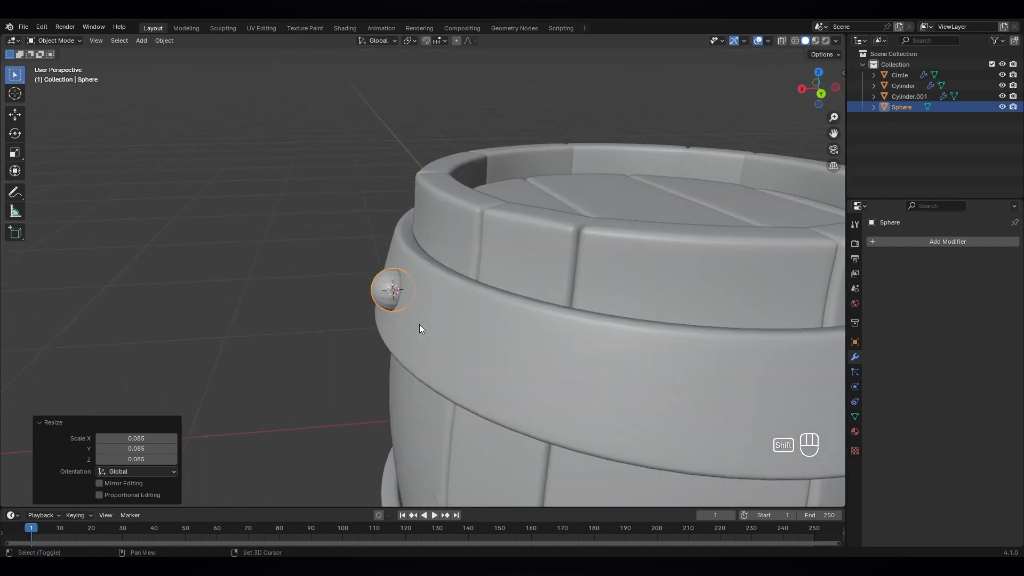
scroll(413, 317, "up", 4)
key("r")
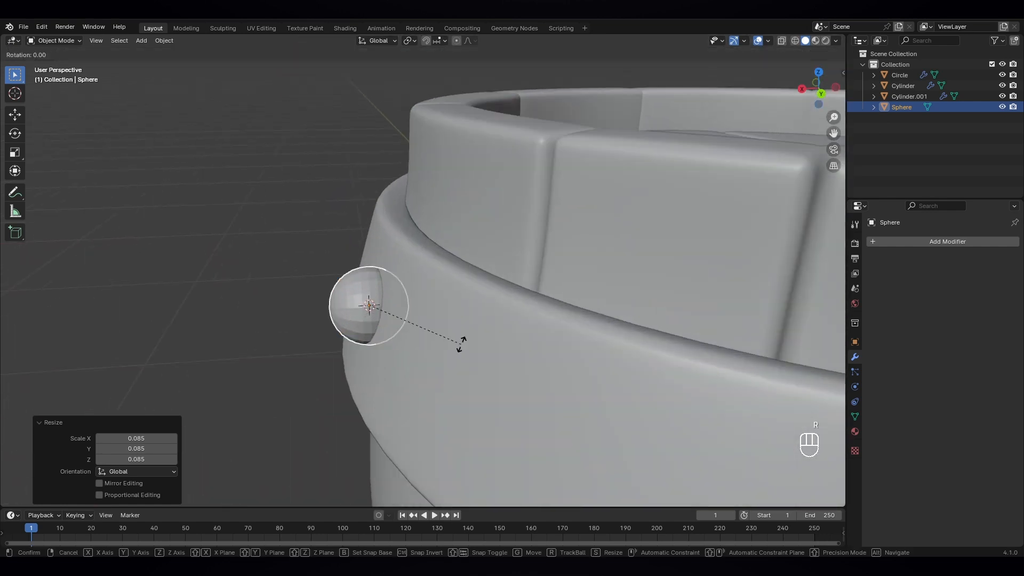
key("y")
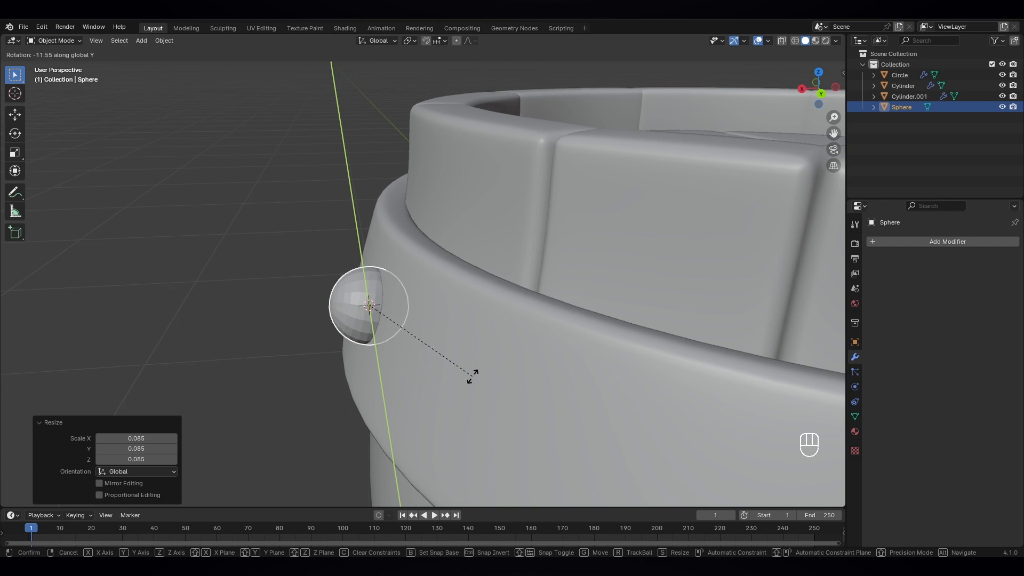
left_click(468, 377)
- Tilt the sphere a further -6.83° around Y to align it with the hoop's surface
middle_click_drag(452, 383, 665, 368)
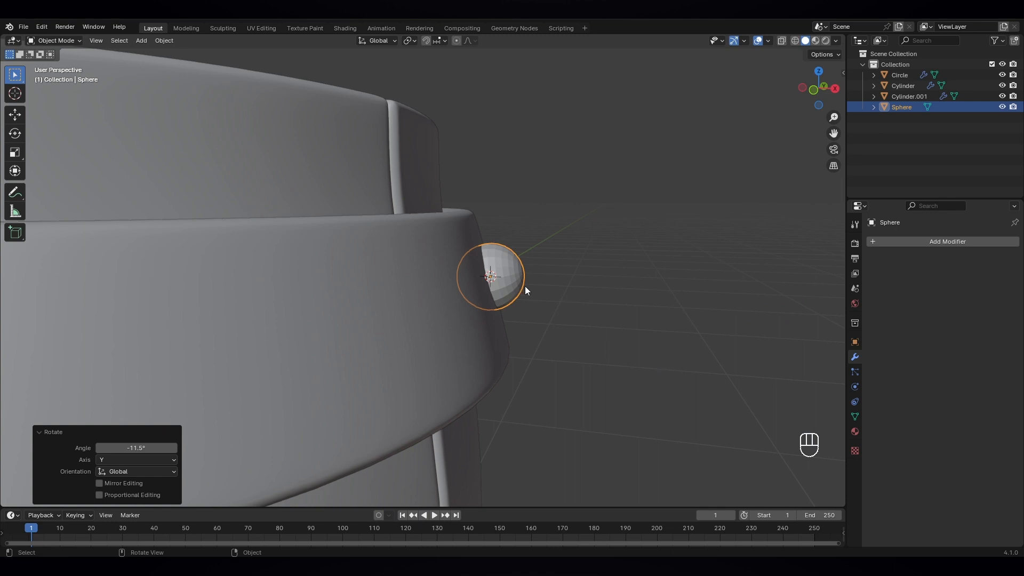
key("r")
key("x")
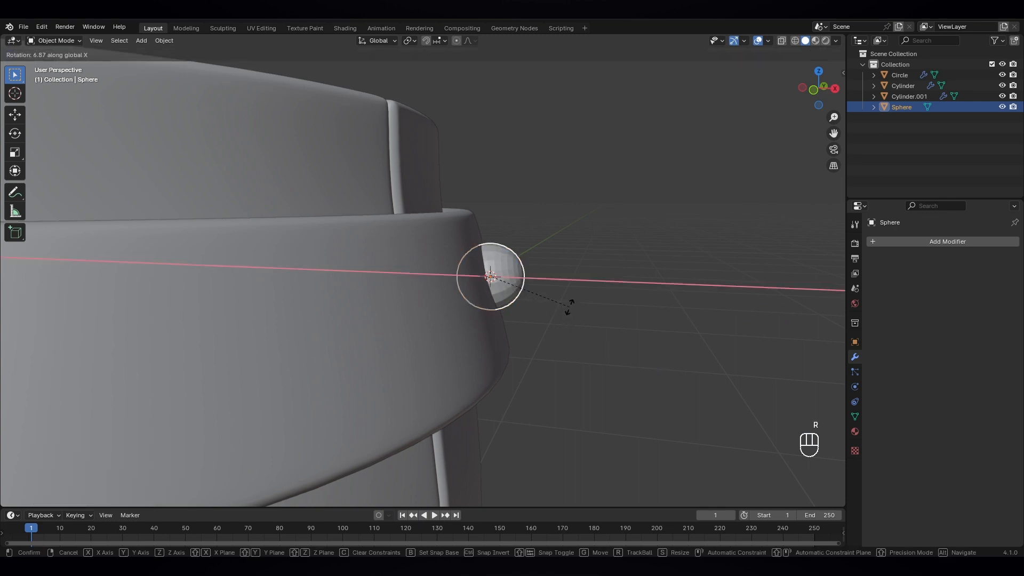
key("y")
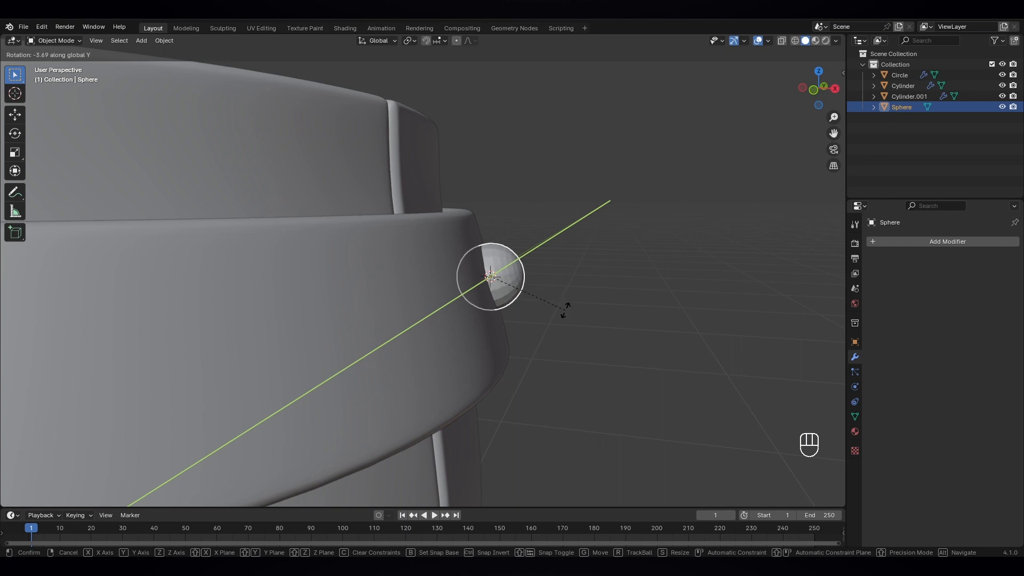
left_click(548, 297)
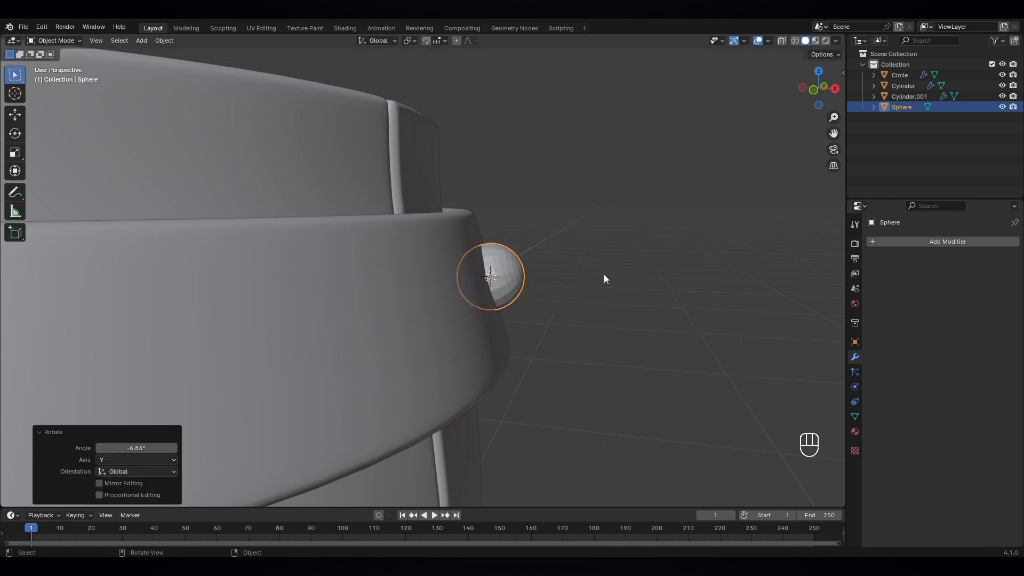
- Scale the sphere up uniformly so the rivet is larger on the upper hoop band
middle_click_drag(660, 299, 541, 295)
scroll(625, 328, "down", 4)
mouse_move(625, 328)
middle_mouse_down()
mouse_move(593, 332)
mouse_move(620, 335)
middle_mouse_up()
key("s")
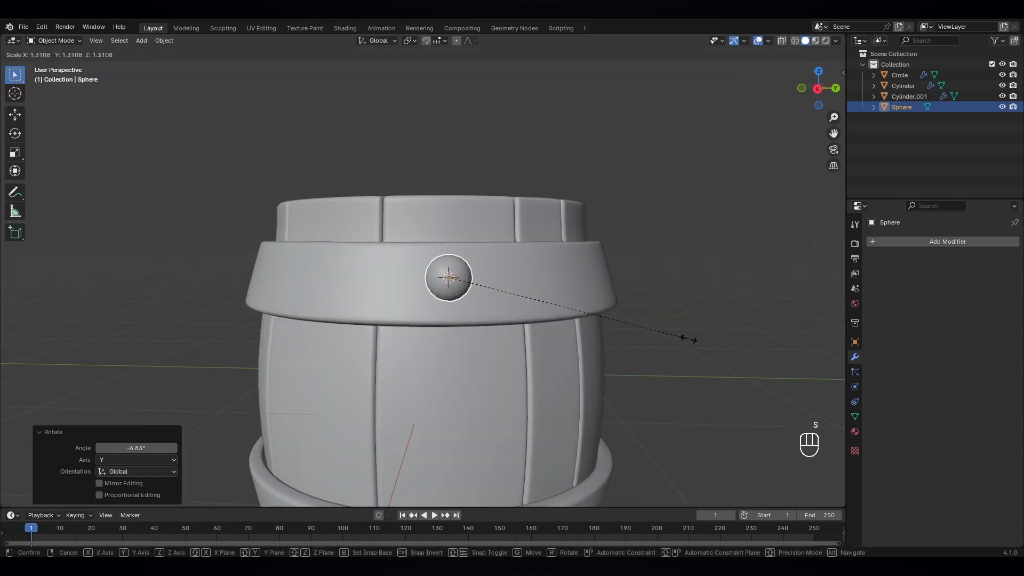
left_click(749, 350)
- Flatten the sphere along its local Z axis to a scale of about 0.672
middle_click_drag(749, 350, 349, 282)
scroll(324, 277, "up", 4)
left_click(371, 270)
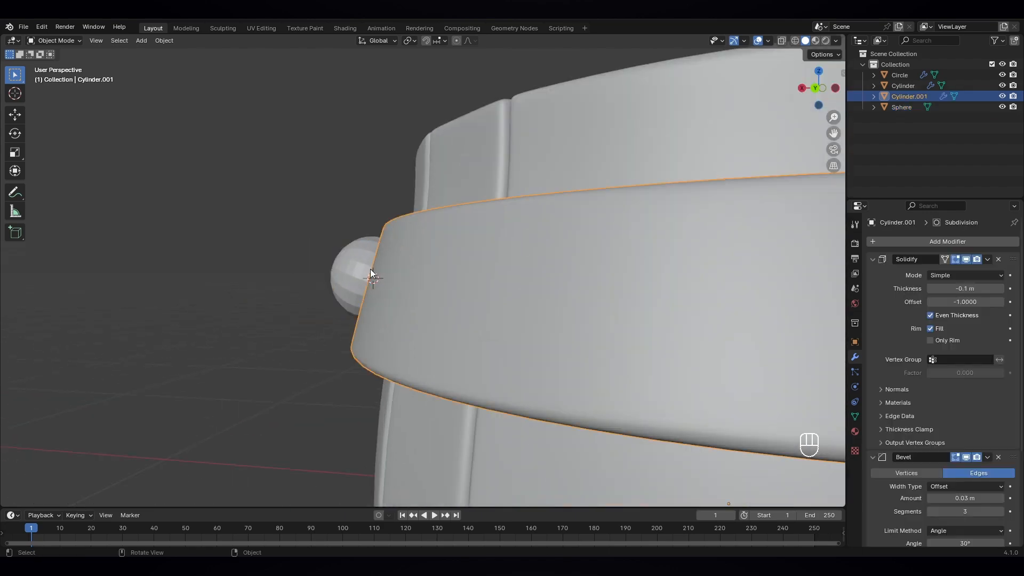
left_click(373, 277)
middle_click_drag(372, 278, 465, 324)
key("s")
key("x")
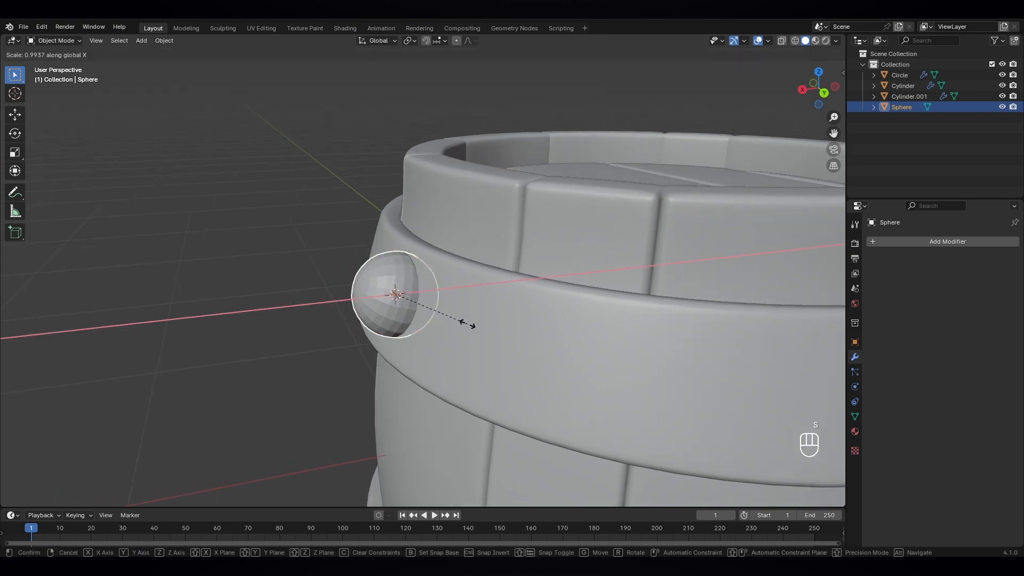
key("x")
key("x")
key("z")
key("z")
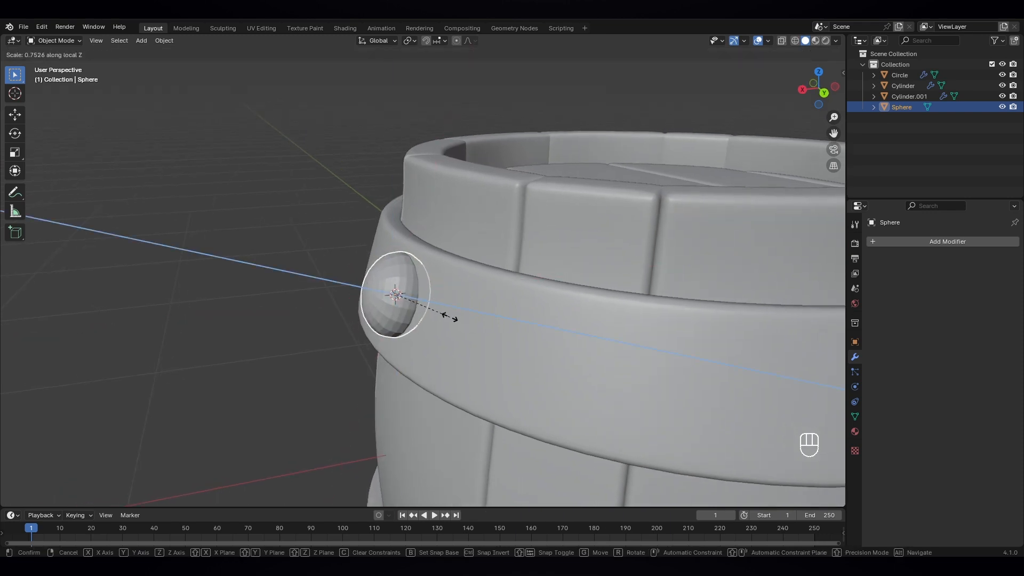
left_click(445, 313)
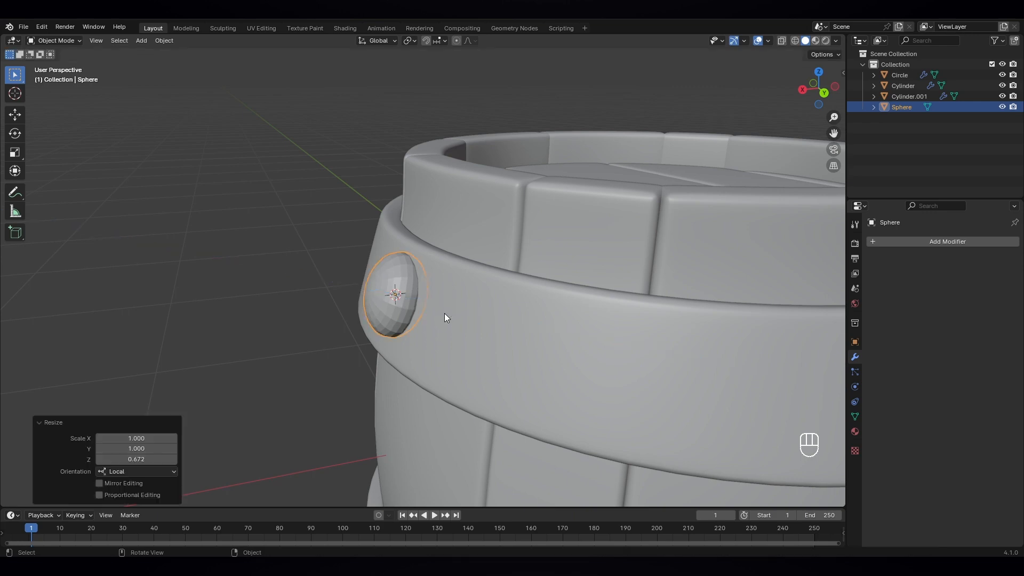
- Apply the flattened sphere's scale
middle_click_drag(443, 313, 589, 347)
left_click(472, 283)
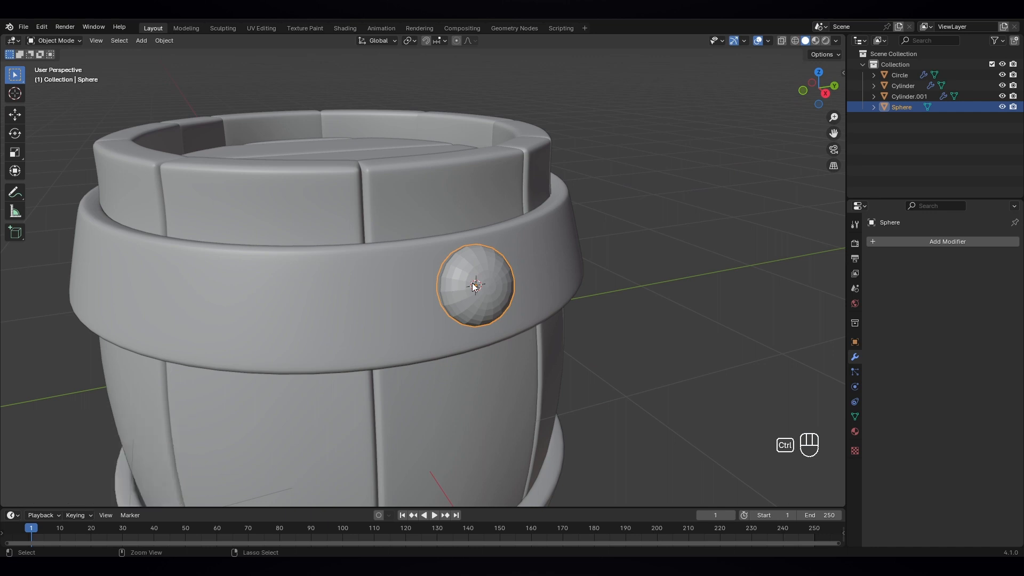
key("ctrl+a")
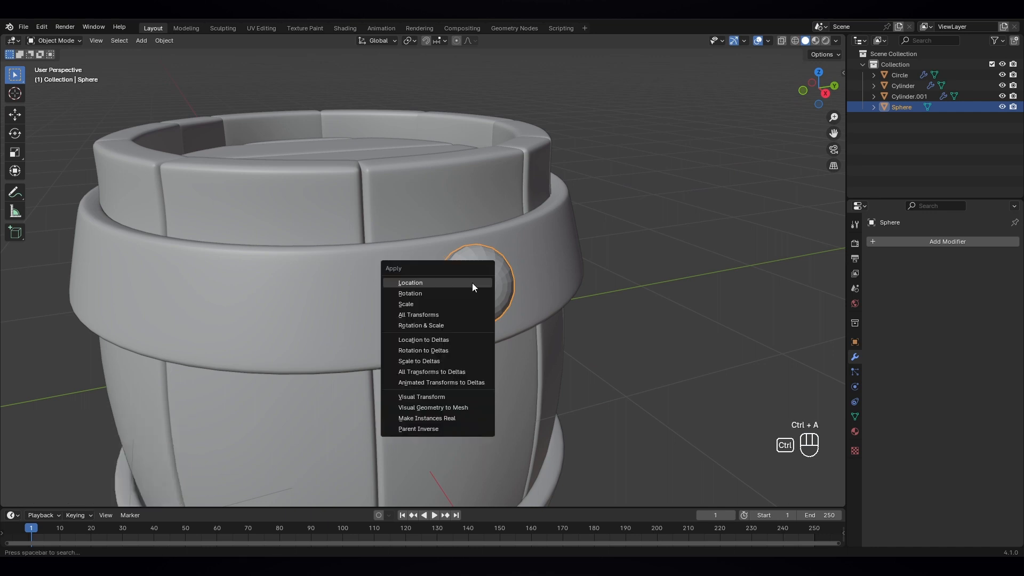
left_click(425, 305)
- Enter Edit Mode on the sphere and, in vertex selection, select its outward-facing pole vertex
middle_click_drag(513, 308, 431, 305)
scroll(430, 305, "up", 2)
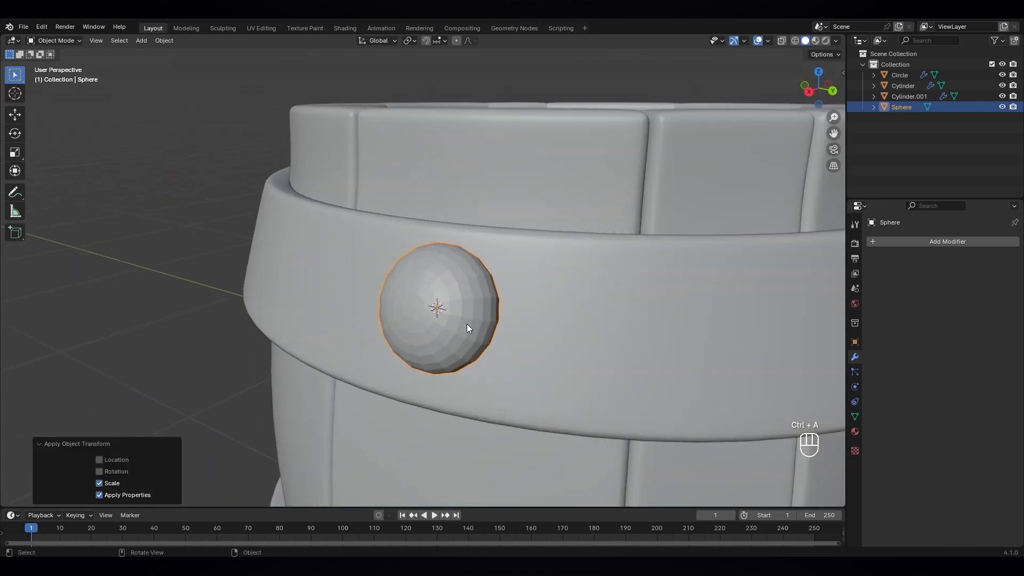
left_click(75, 44)
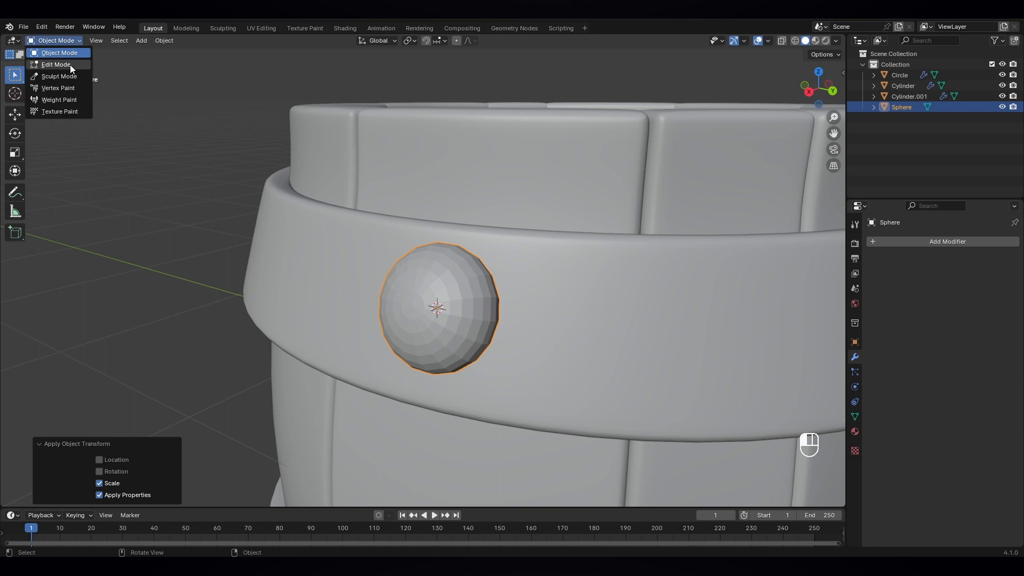
left_click(69, 65)
middle_click_drag(512, 304, 489, 301)
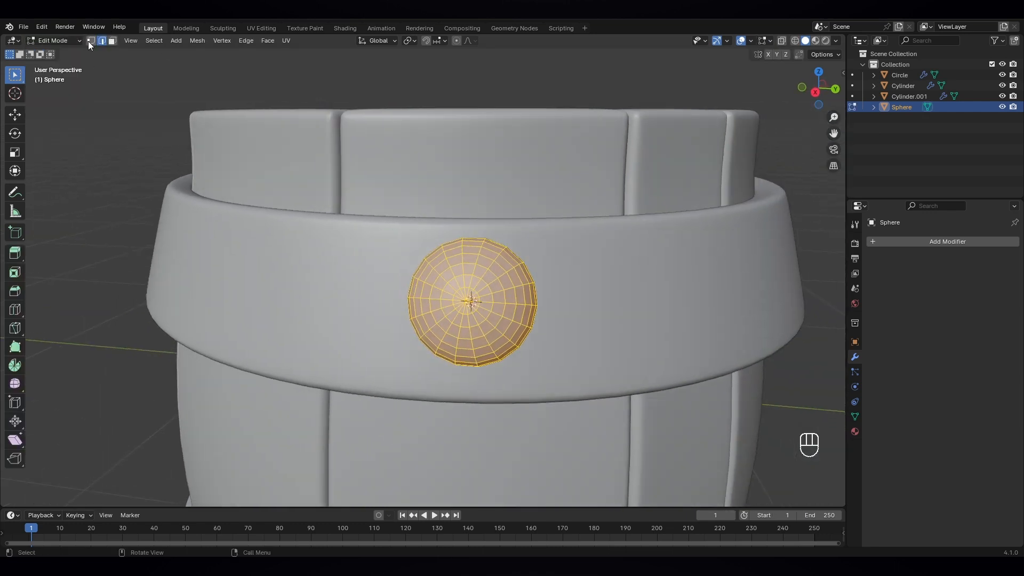
left_click(90, 40)
left_click(469, 298)
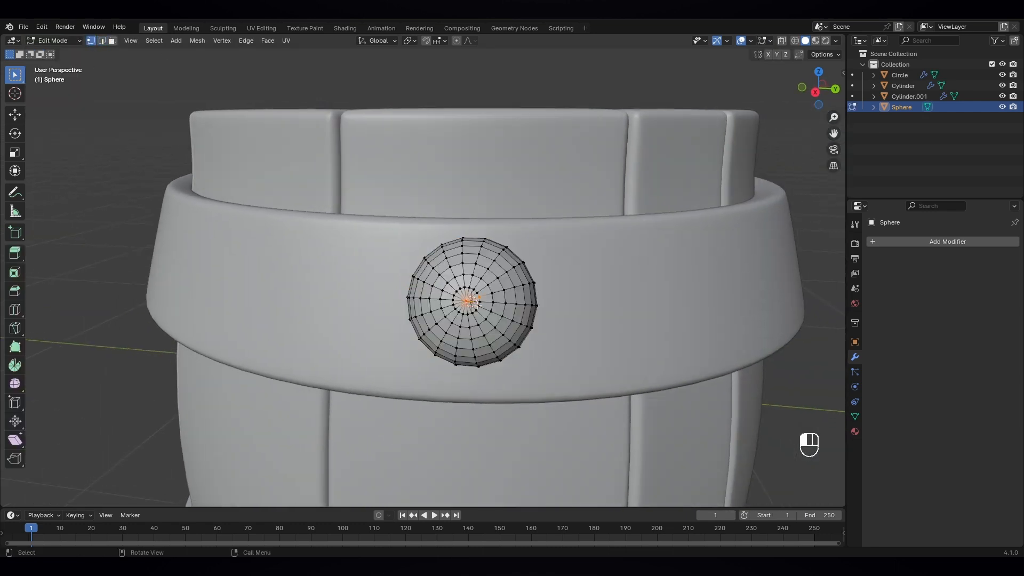
middle_click_drag(505, 320, 520, 317)
scroll(519, 318, "up", 4)
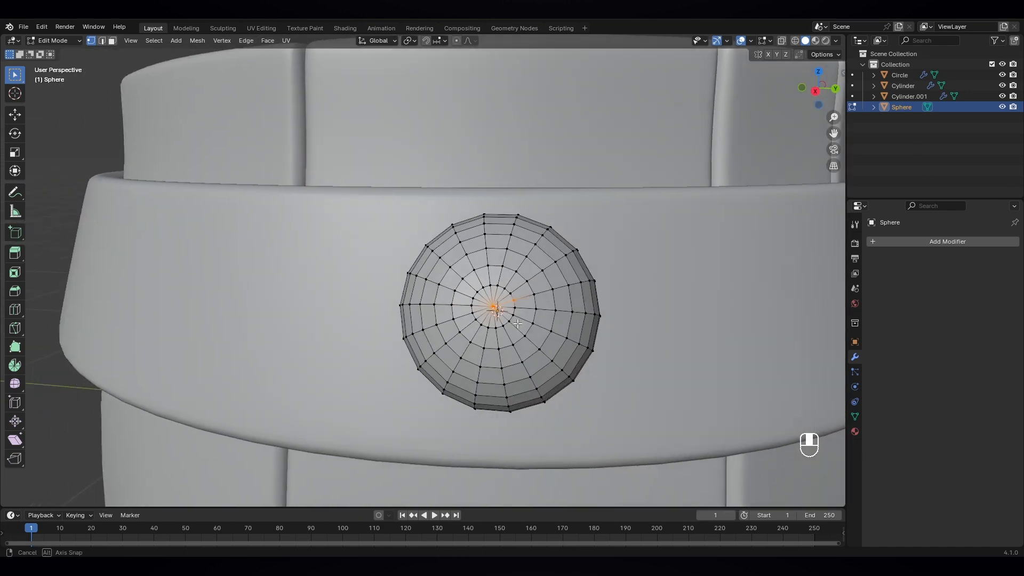
left_click(507, 314)
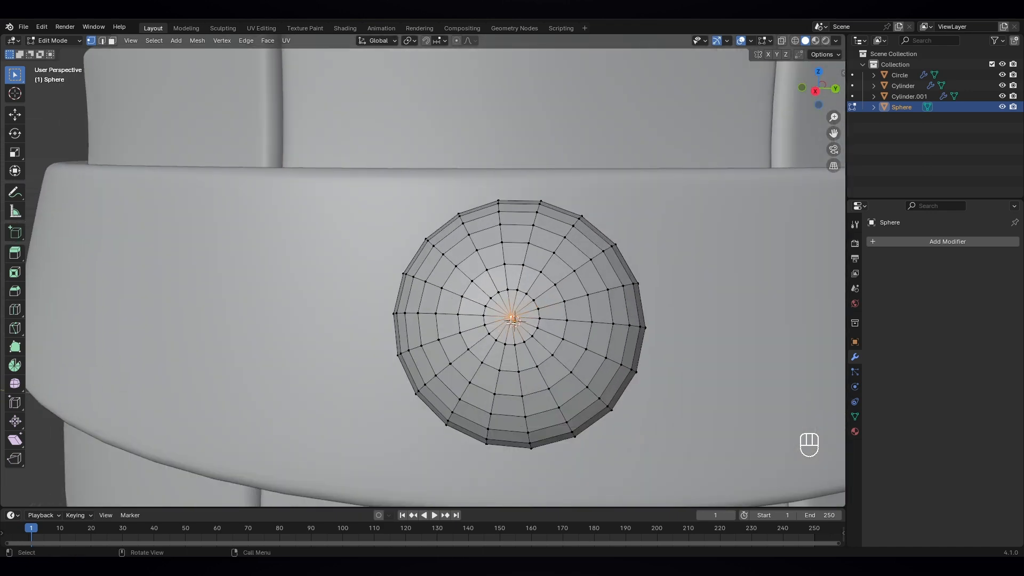
middle_click_drag(510, 322, 461, 362)
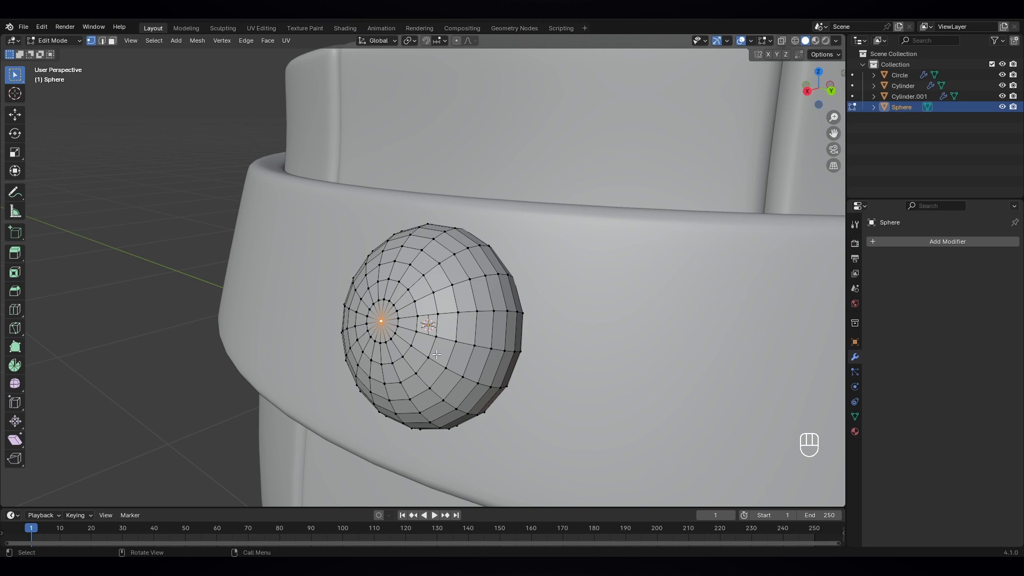
- Expand the selection from the pole in face selection, using X-ray to trim it to the sphere's outer half
key("ctrl+KP_Add")
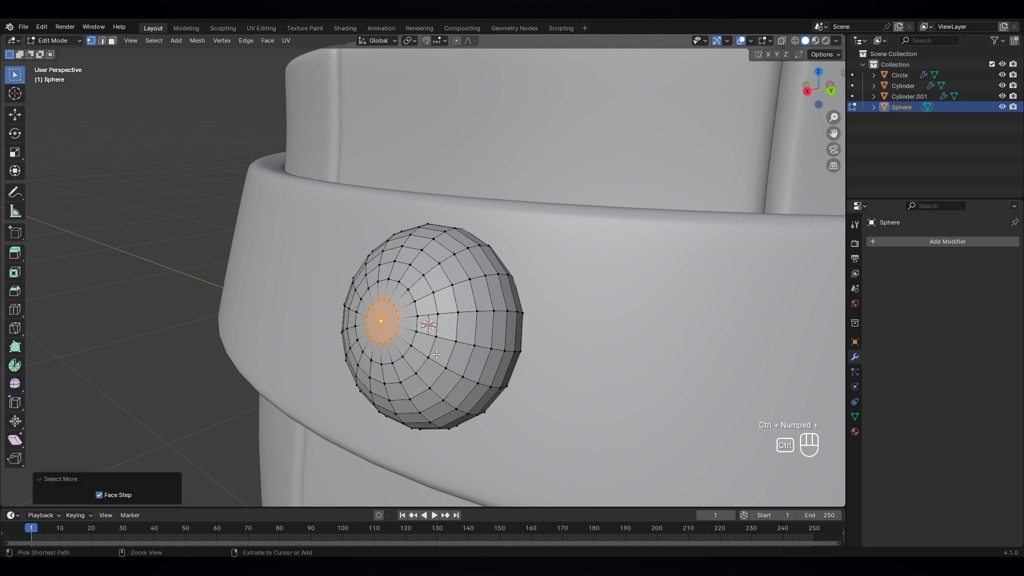
left_click(111, 41)
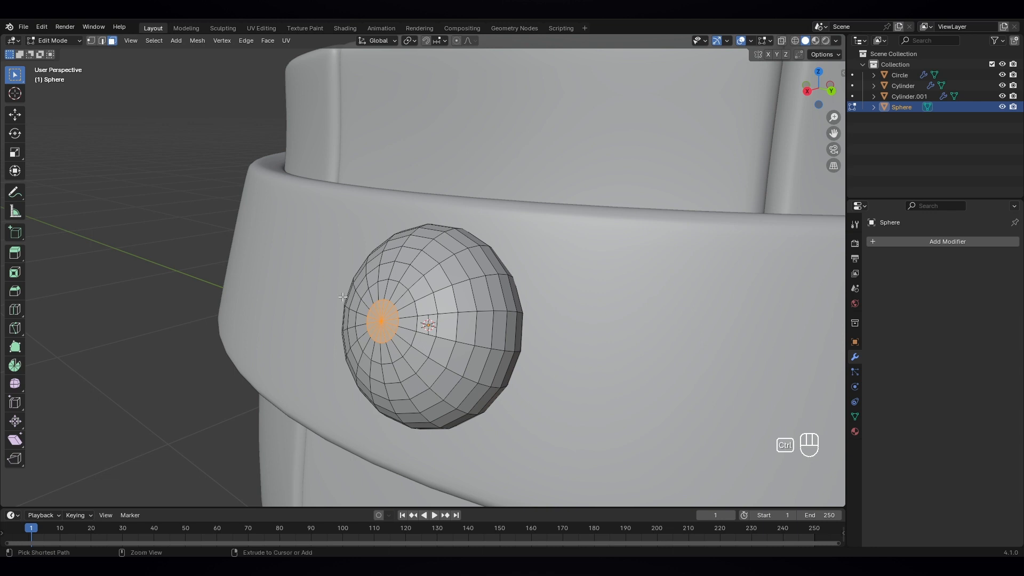
key("ctrl+KP_Add")
key("ctrl+KP_Add")
key("ctrl+KP_Add")
key("ctrl+KP_Add")
key("ctrl+KP_Add")
key("ctrl+KP_Add")
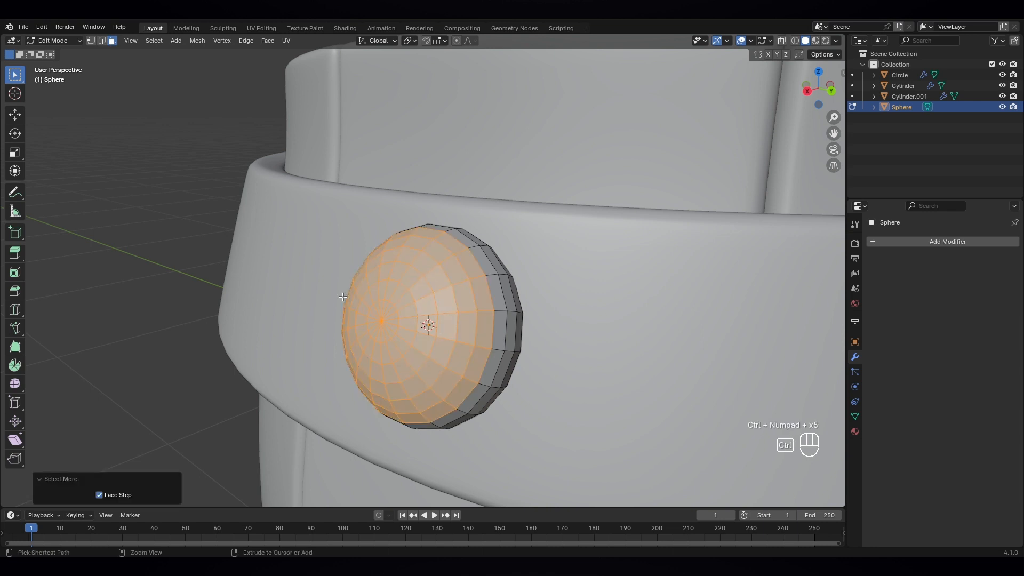
key("ctrl+KP_Add")
middle_click_drag(451, 261, 440, 303)
key("ctrl+KP_Add")
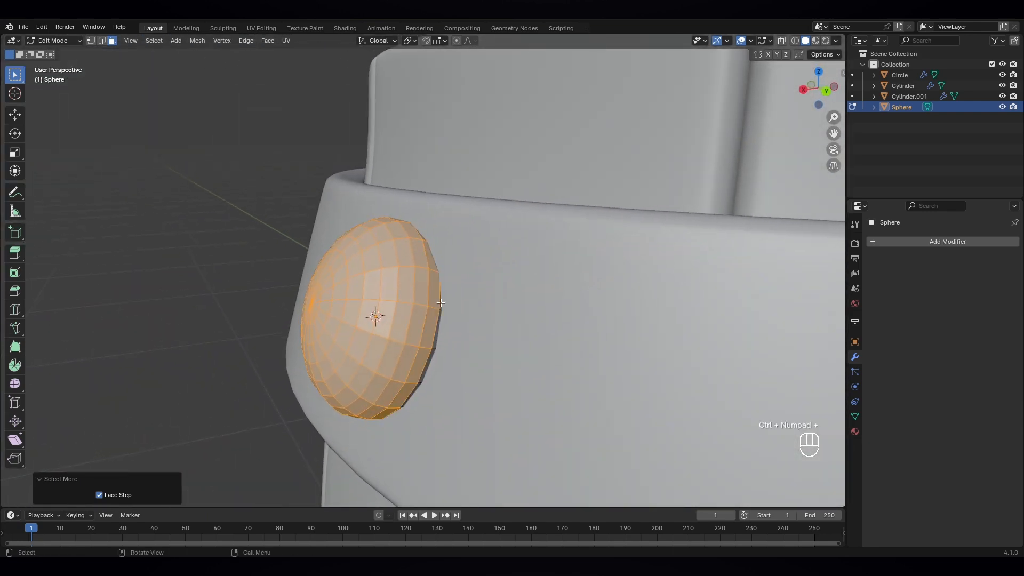
scroll(422, 314, "down", 4)
middle_click_drag(422, 314, 384, 222)
left_click(782, 41)
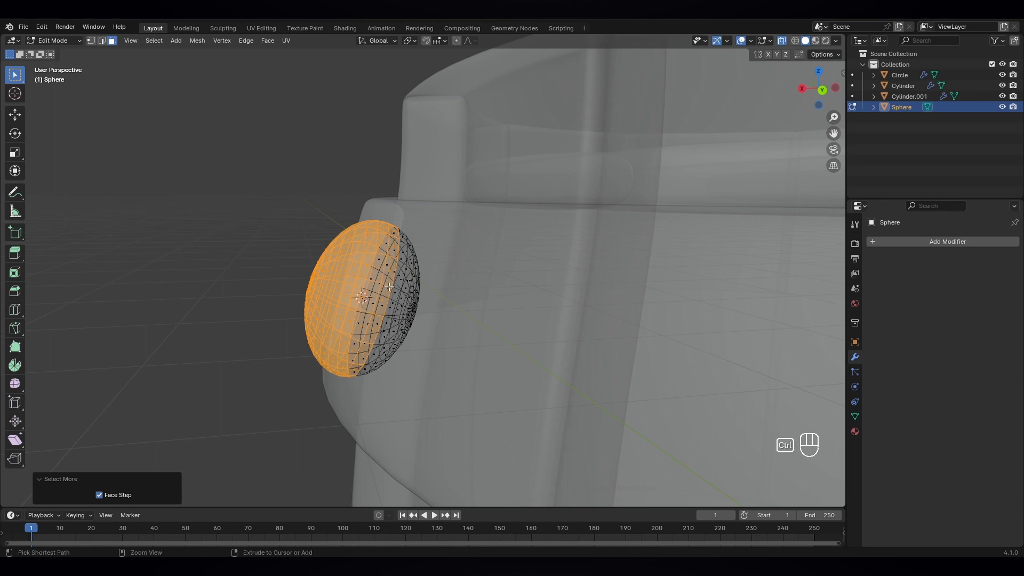
key("ctrl+KP_Subtract")
- Invert the selection and delete the faces of the sphere's inner half inside the hoop band
middle_click_drag(389, 287, 441, 334)
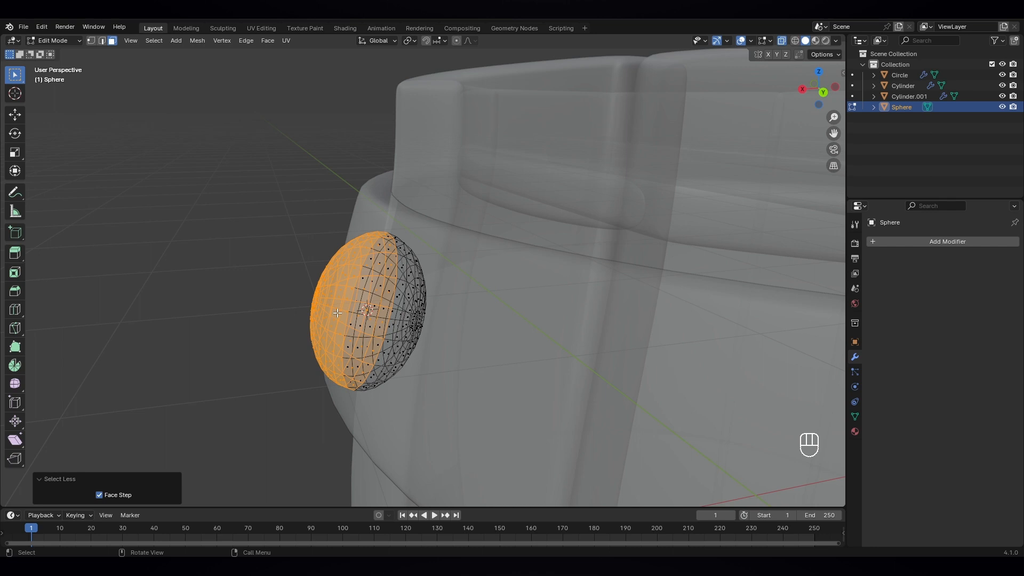
key("ctrl+i")
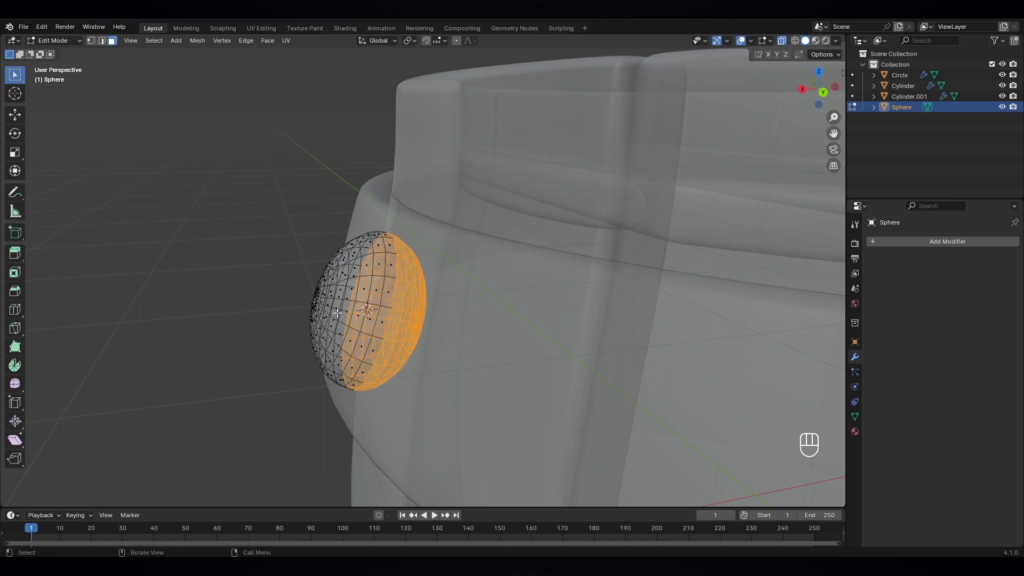
key("x")
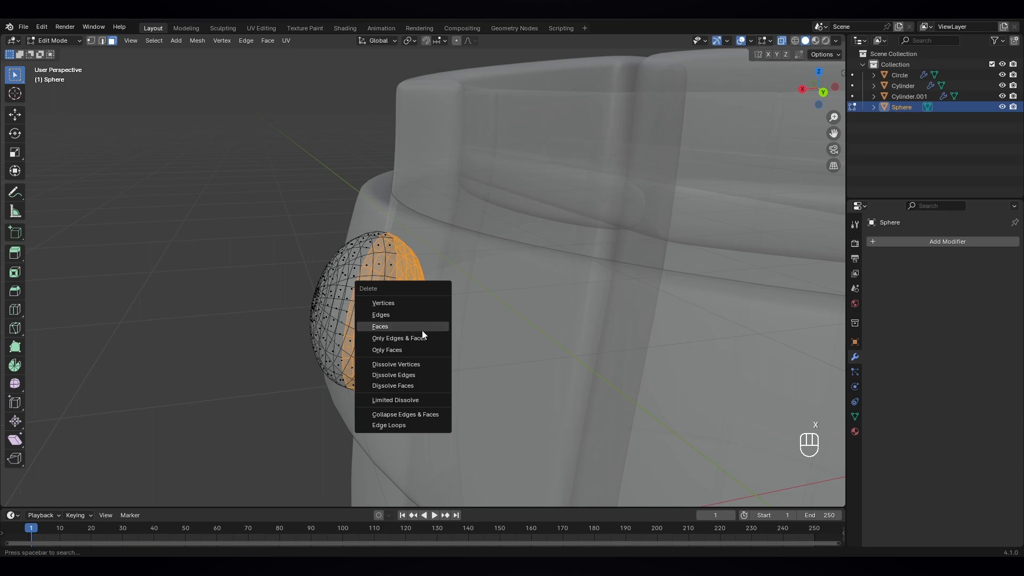
left_click(421, 331)
middle_click_drag(421, 331, 189, 139)
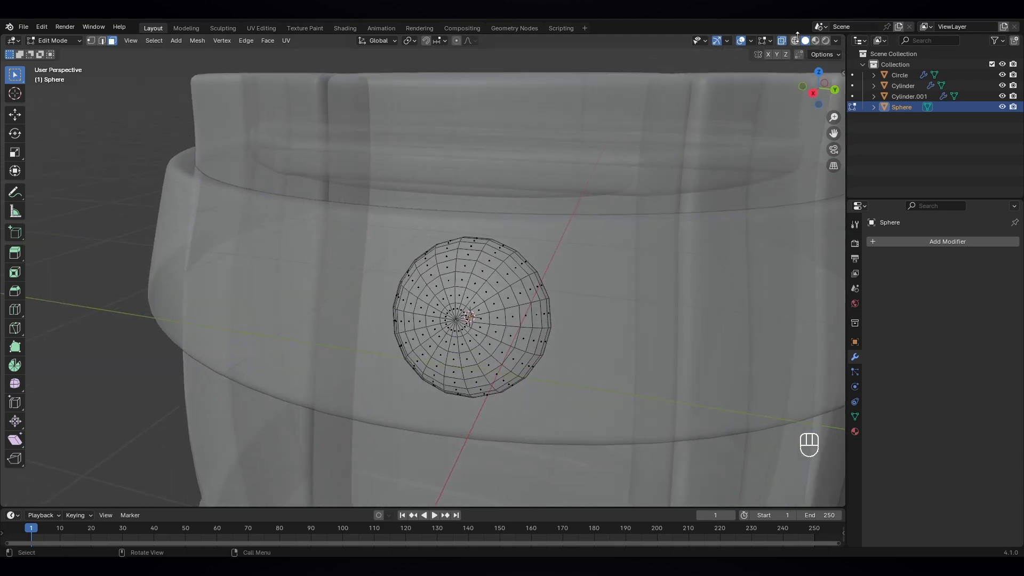
- Turn off X-ray and return to Object Mode
left_click(782, 41)
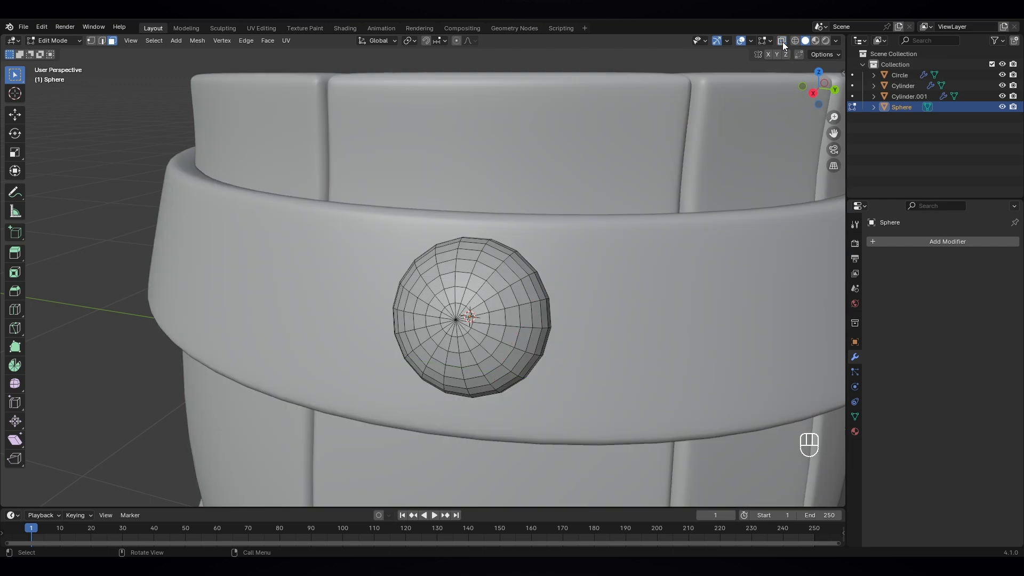
middle_click_drag(126, 152, 108, 146)
left_click(56, 41)
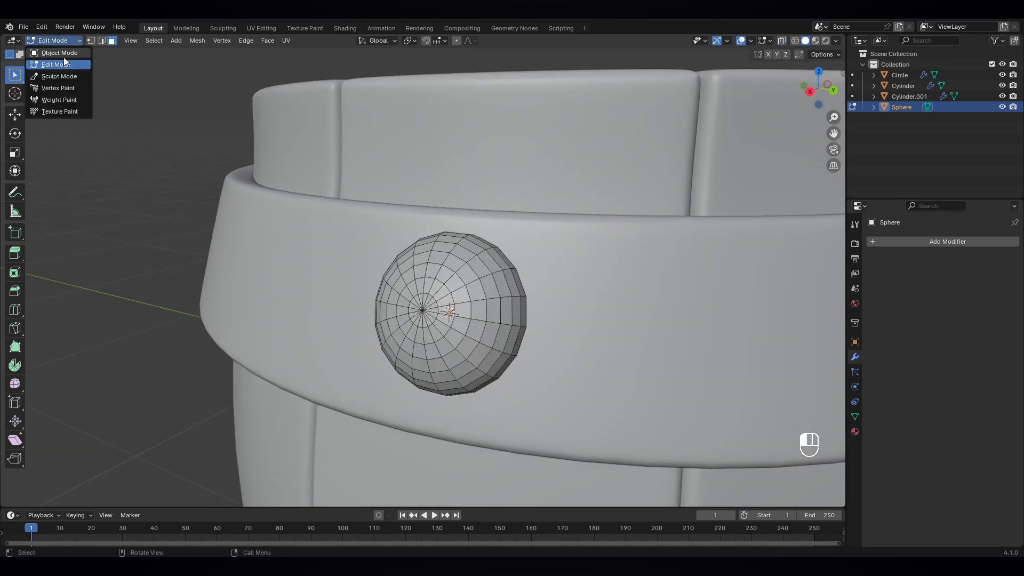
left_click(64, 56)
- Rotate the half-sphere rivet about 13.9° around the global Z axis
middle_click_drag(500, 334, 448, 322)
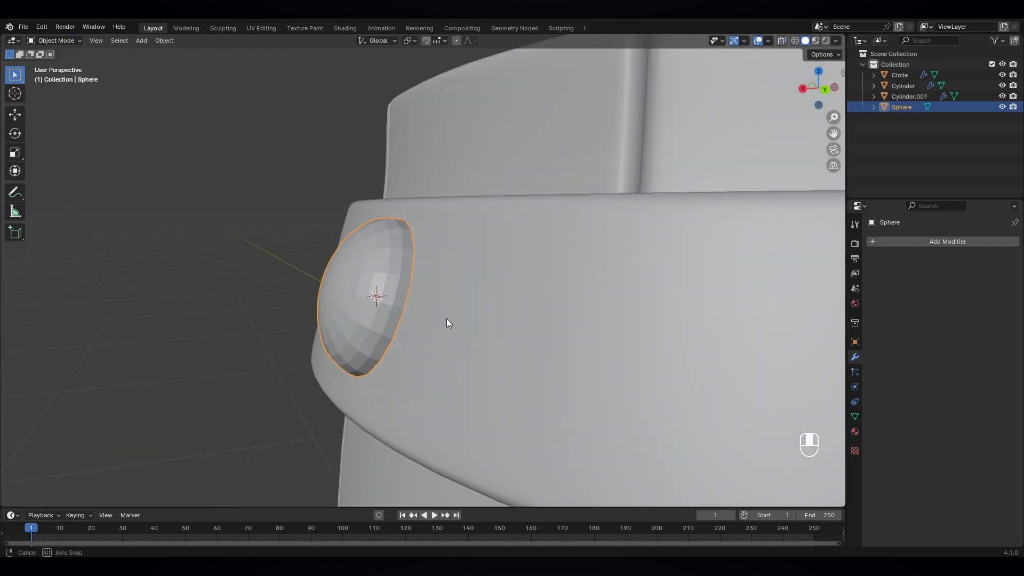
middle_click_drag(363, 306, 331, 274)
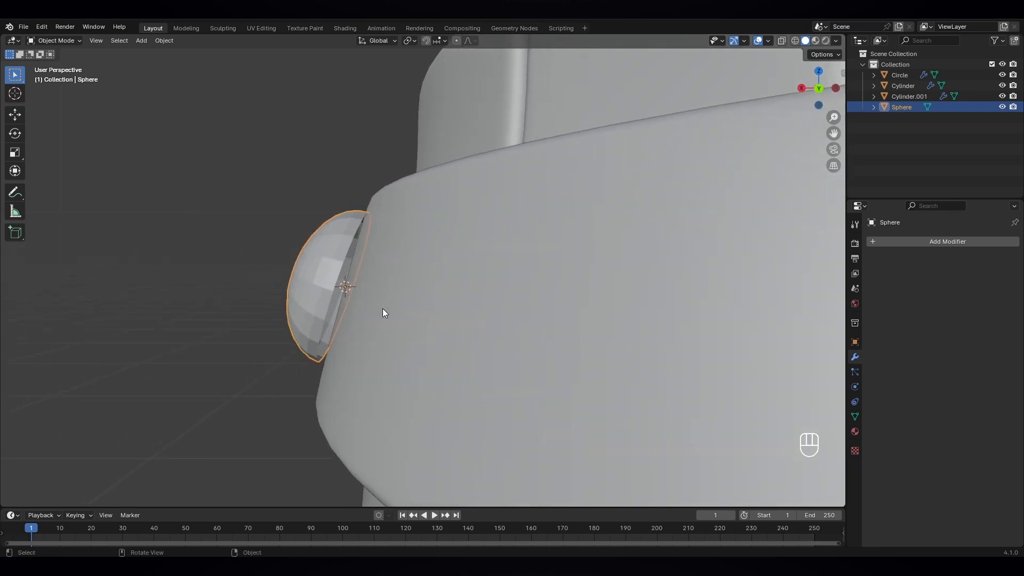
key("r")
key("z")
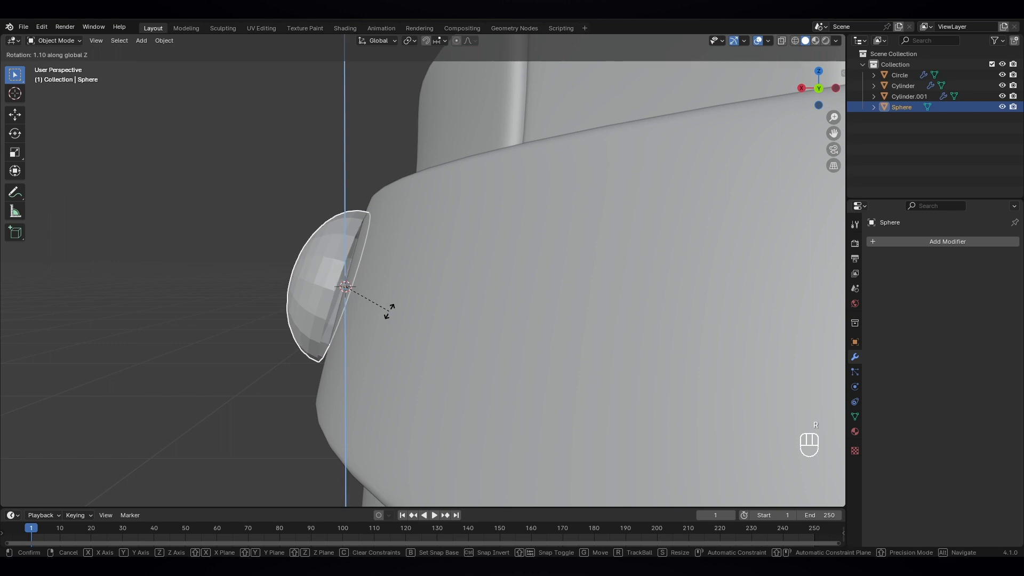
left_click(358, 291)
- Rotate the rivet back about -3.81° around Z to sit flush against the hoop band
middle_click_drag(382, 302, 581, 301)
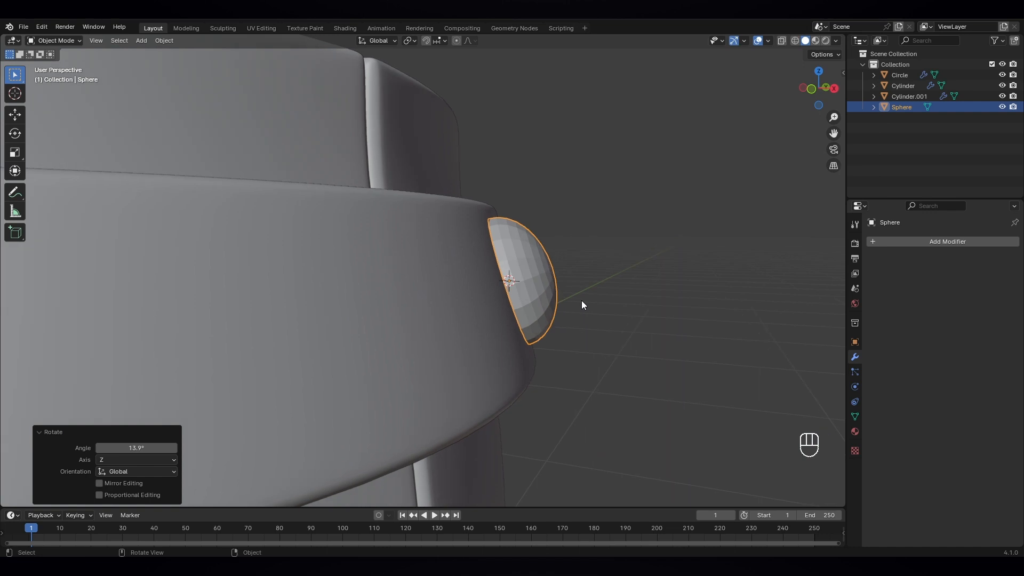
key("r")
key("z")
left_click(624, 321)
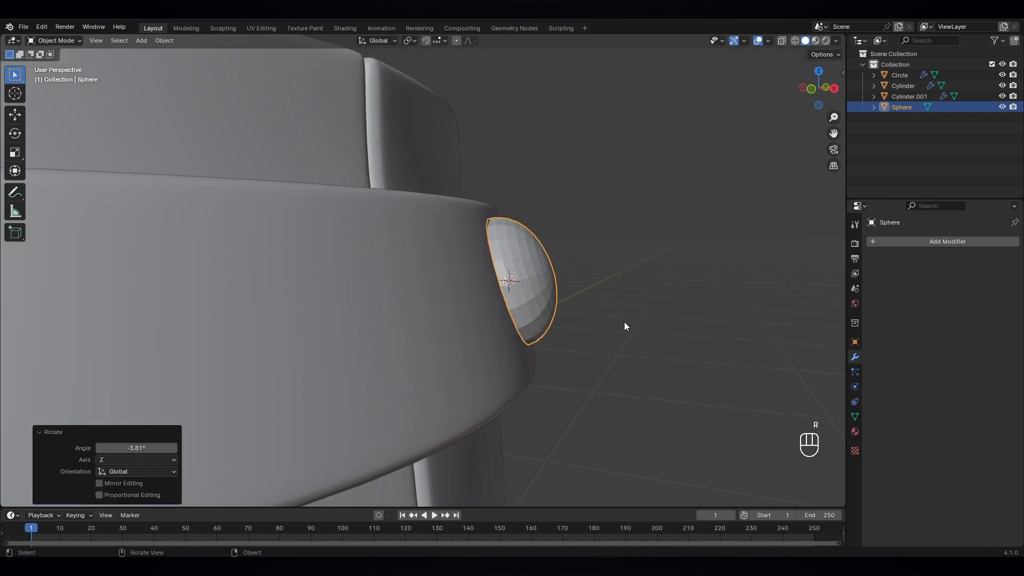
- Tilt the rivet about 3.05° around the global Y axis to match the hoop's slope
mouse_move(625, 326)
middle_mouse_down()
mouse_move(649, 322)
mouse_move(628, 328)
middle_mouse_up()
key("r")
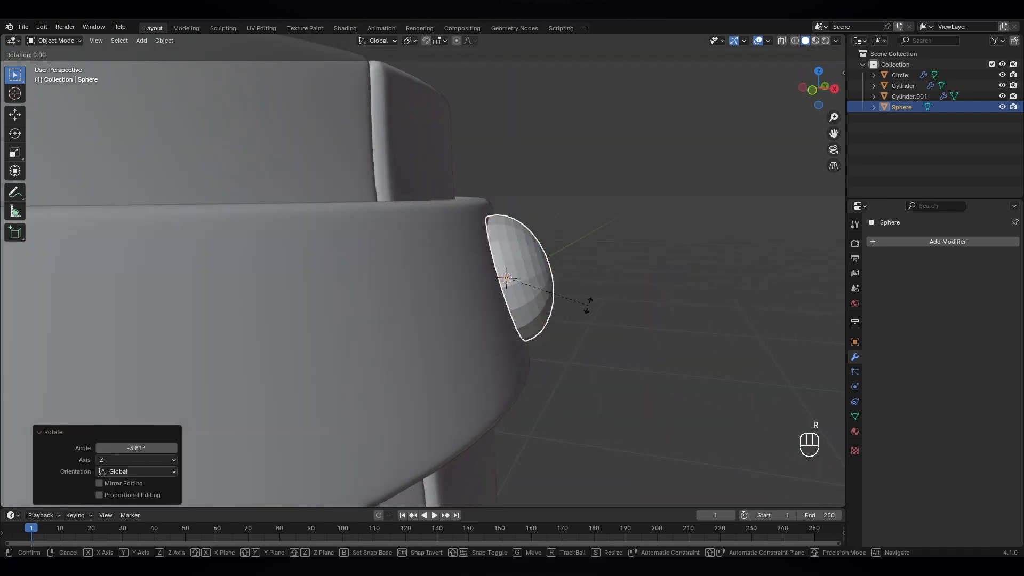
key("x")
key("x")
key("y")
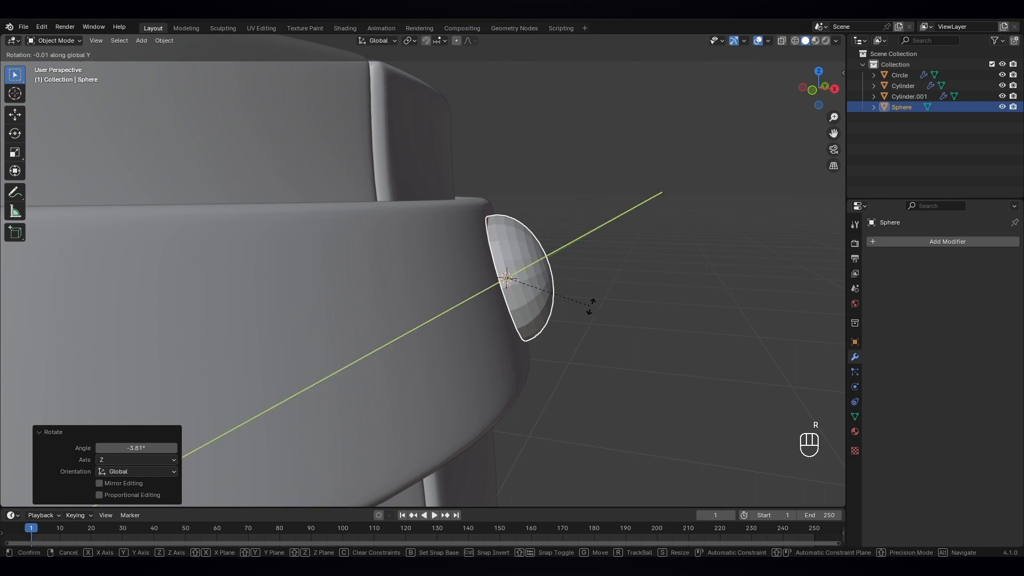
left_click(615, 318)
- Move the rivet about -0.0047 m along the global X axis, into the hoop band
middle_click_drag(615, 318, 392, 302)
key("g")
key("x")
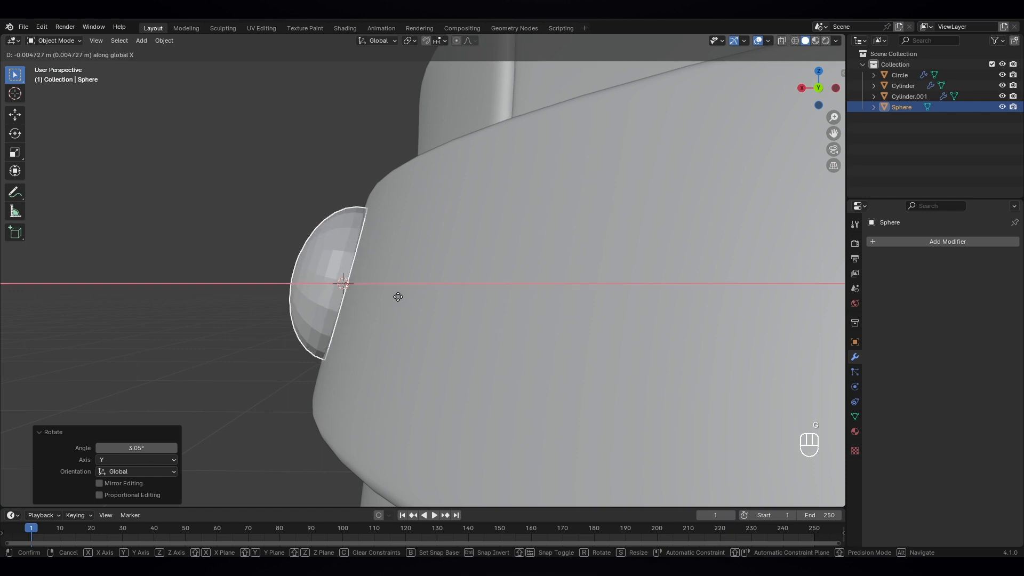
left_click(398, 296)
- Apply Shade Smooth by Angle to the rivet and keep it selected
middle_click_drag(398, 297, 491, 326)
scroll(491, 326, "down", 4)
right_click(458, 292)
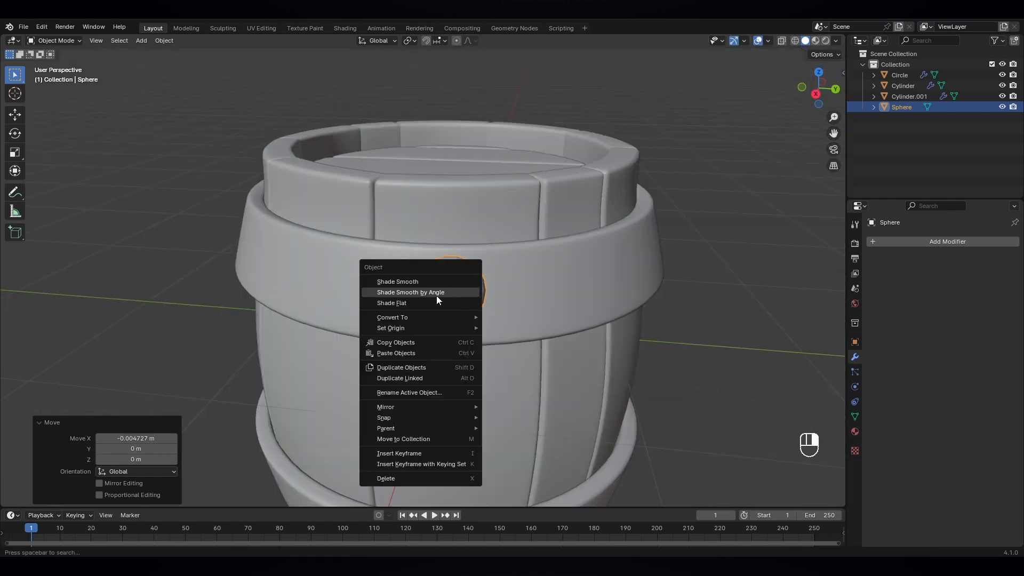
left_click(436, 293)
scroll(557, 376, "down", 2)
mouse_move(654, 380)
middle_mouse_down()
mouse_move(618, 336)
mouse_move(654, 368)
mouse_move(638, 387)
middle_mouse_up()
left_click(440, 287)
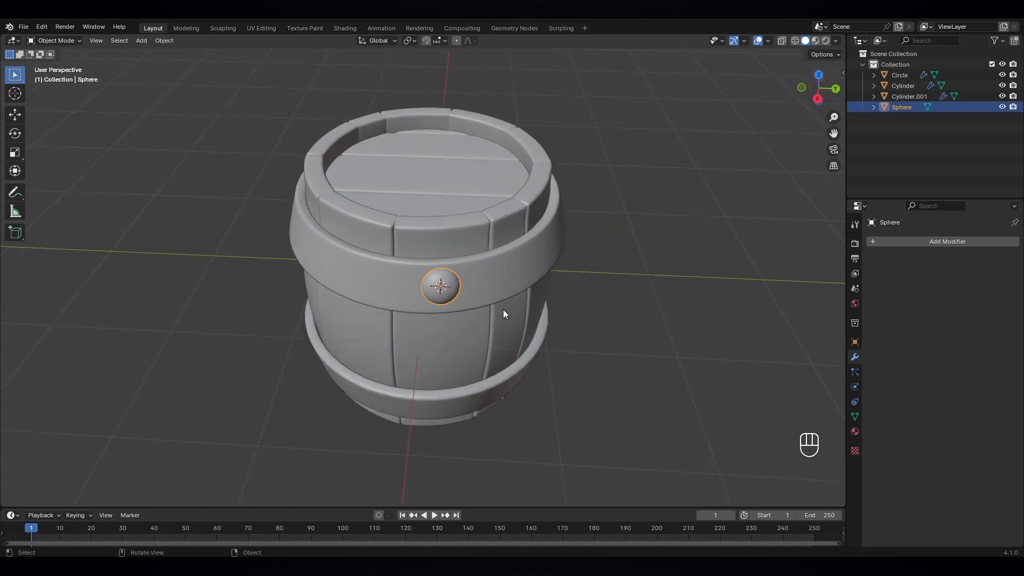
- Move the rivet about 0.0286 m down along the global Z axis on the upper hoop, then deselect it
scroll(503, 309, "up", 3)
middle_click_drag(523, 302, 516, 242)
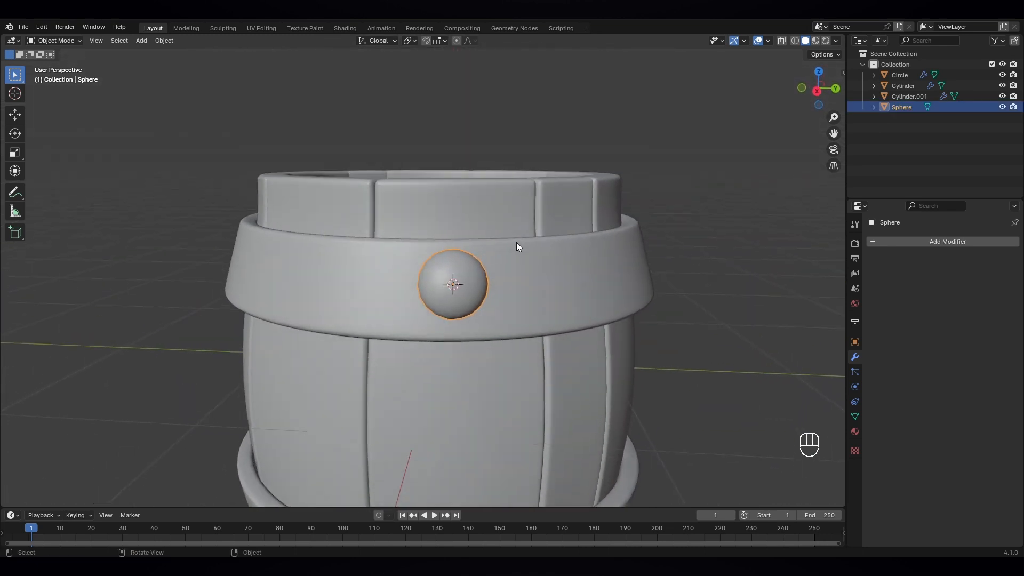
key("KP_3")
key("g")
key("z")
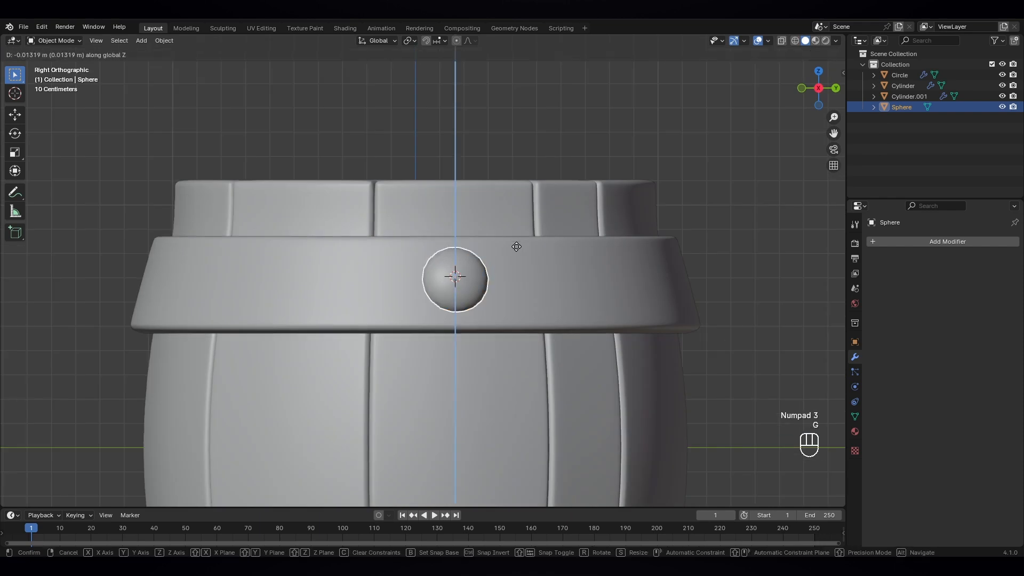
left_click(516, 249)
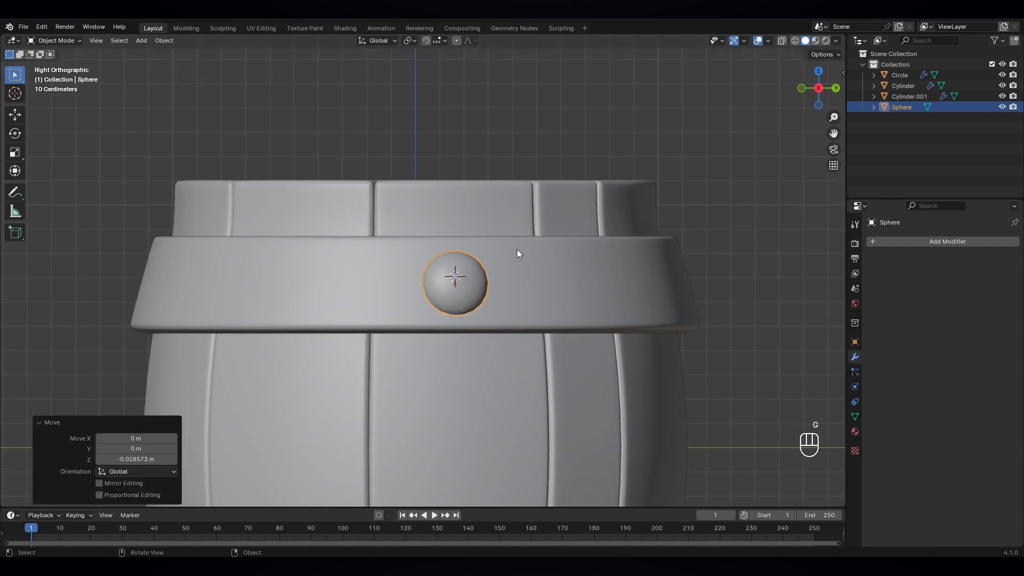
scroll(471, 292, "down", 6)
middle_click_drag(472, 293, 419, 343)
left_click(558, 323)
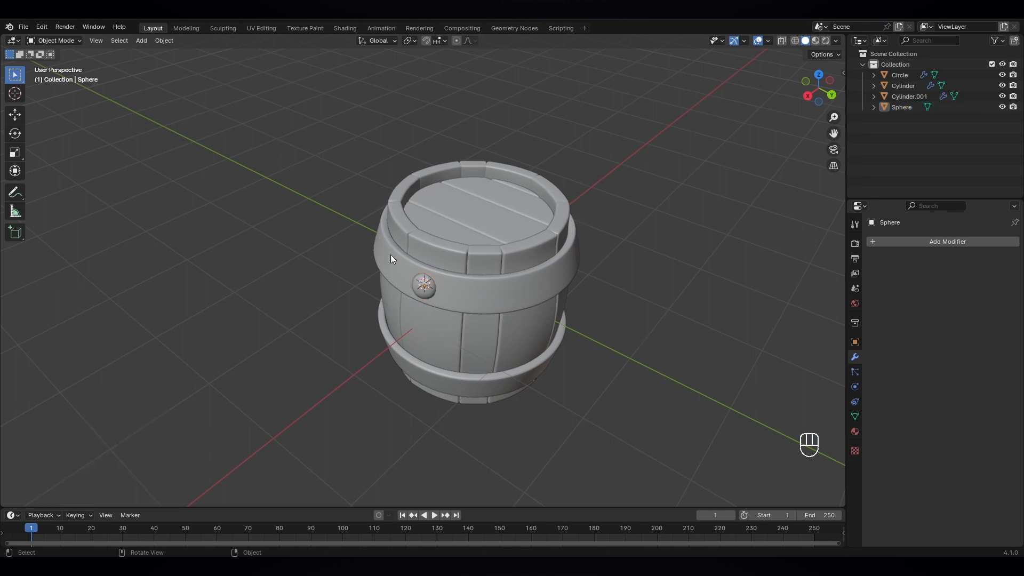
- Add a Mirror modifier on the X axis to the rivet, with the hoop object Cylinder.001 as the mirror object
middle_click_drag(411, 229, 490, 301)
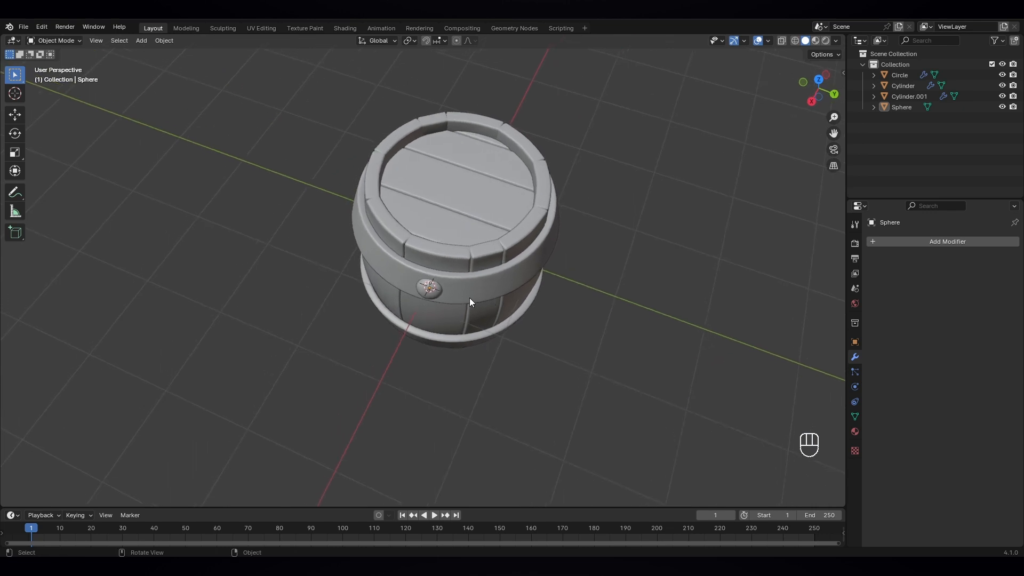
left_click(430, 291)
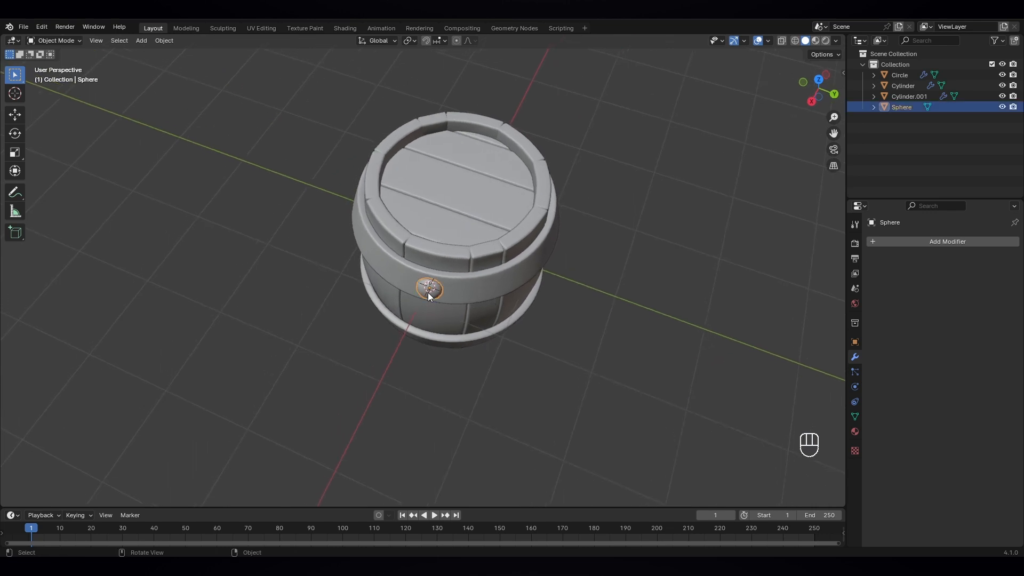
left_click(881, 243)
mouse_move(856, 244)
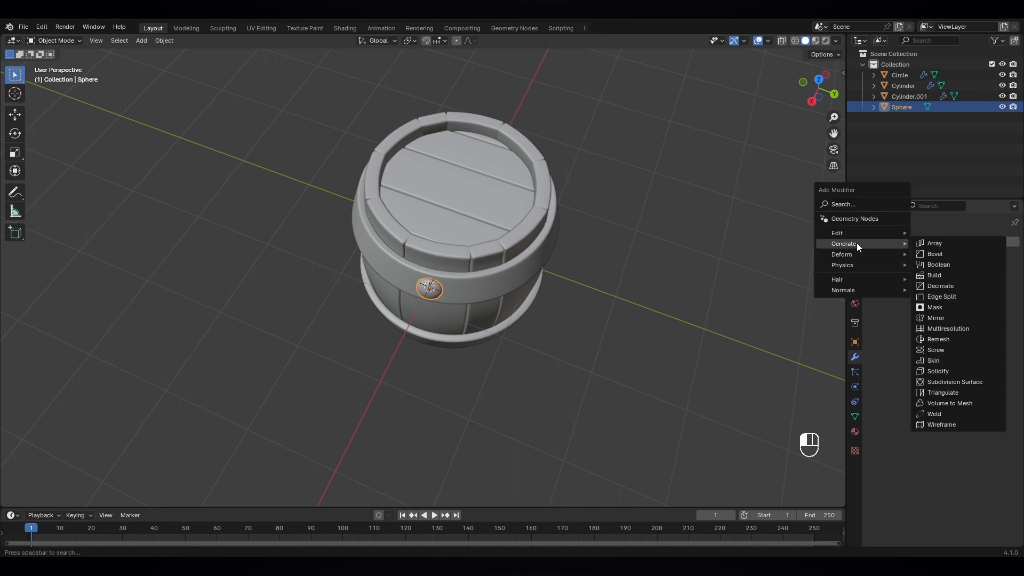
left_click(951, 318)
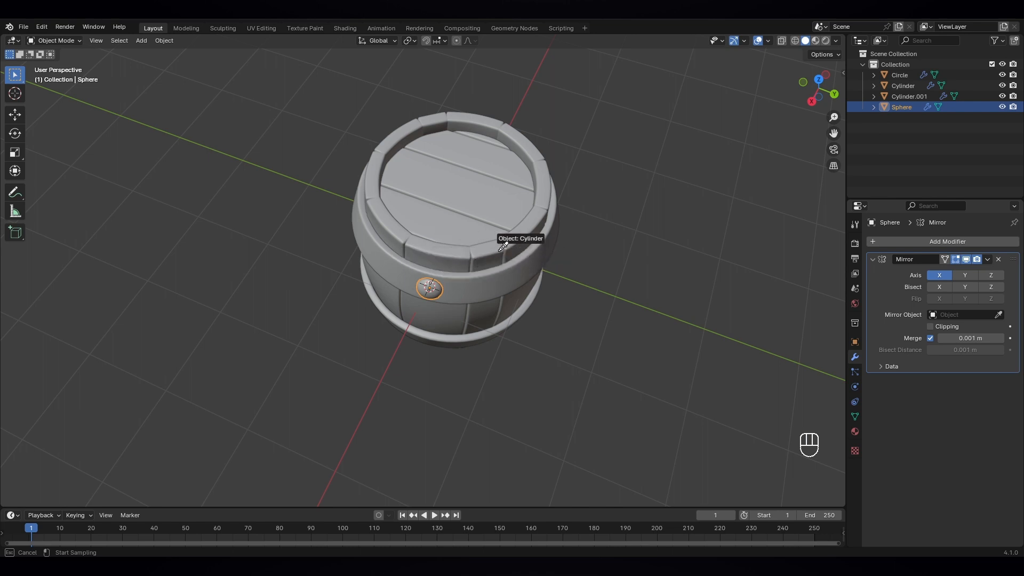
left_click(515, 274)
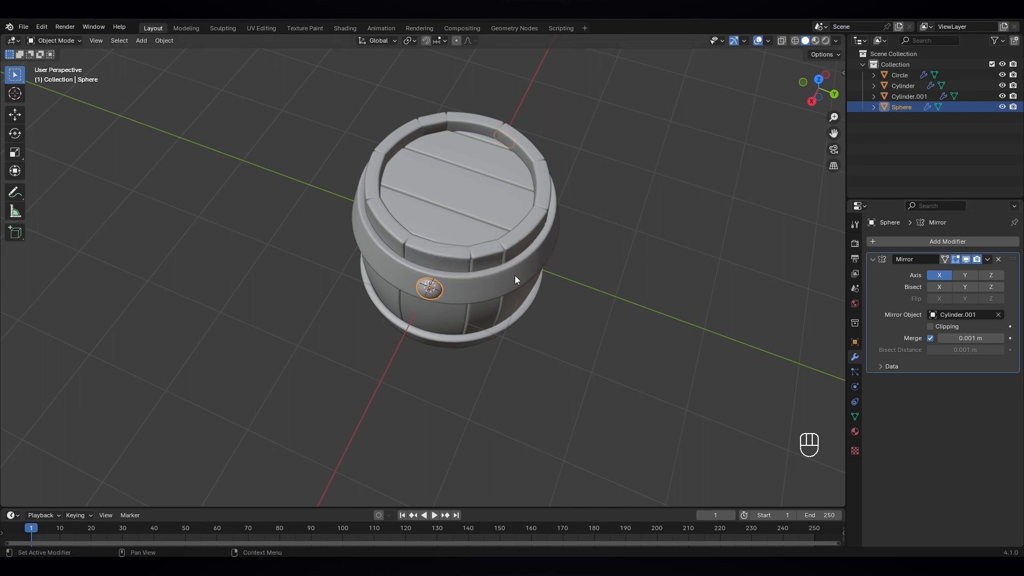
middle_click_drag(514, 275, 440, 287)
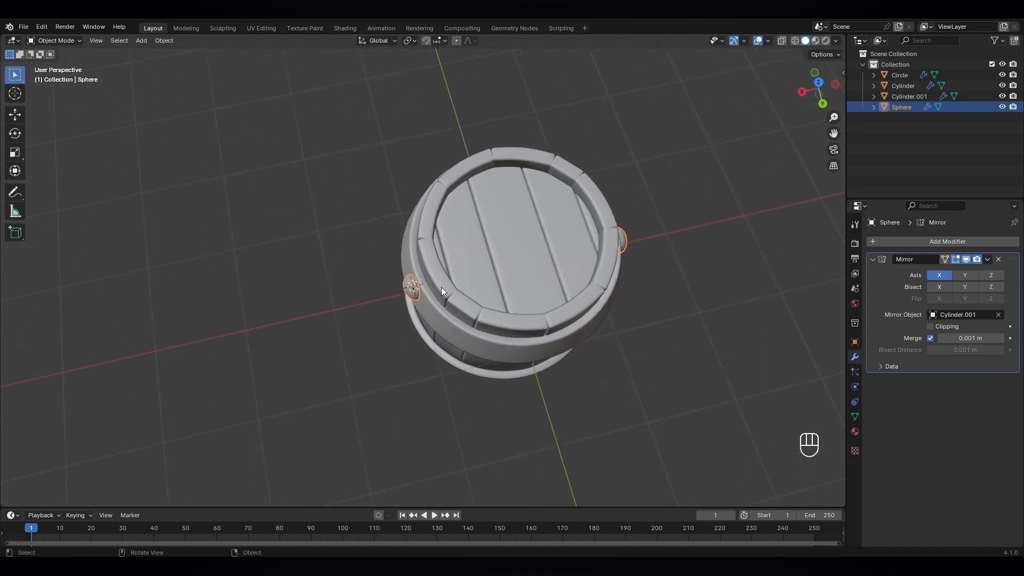
- Select the barrel lid and snap the 3D cursor to the grid
middle_click_drag(631, 241, 517, 264)
left_click(519, 260)
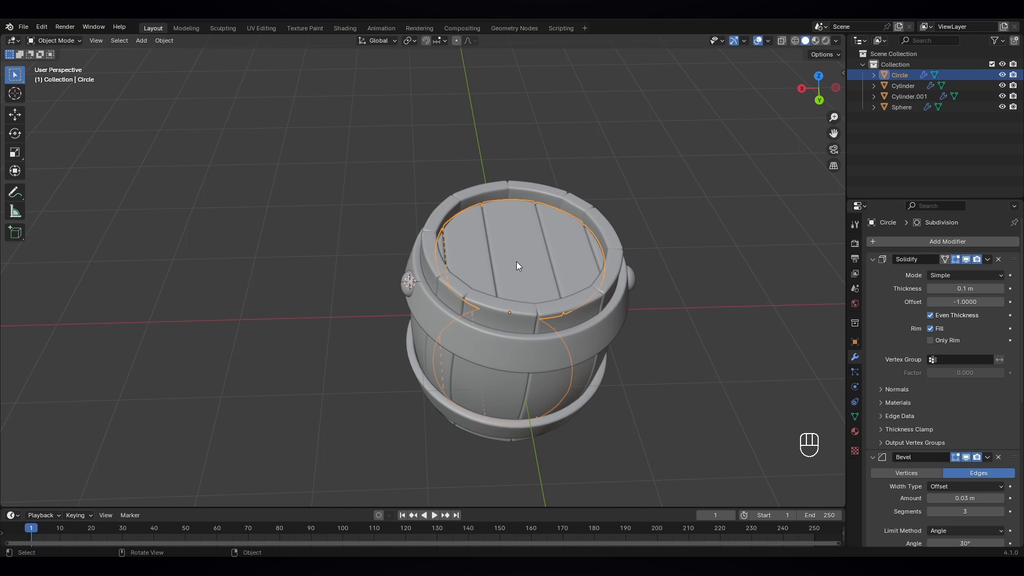
key("shift")
key("shift+s")
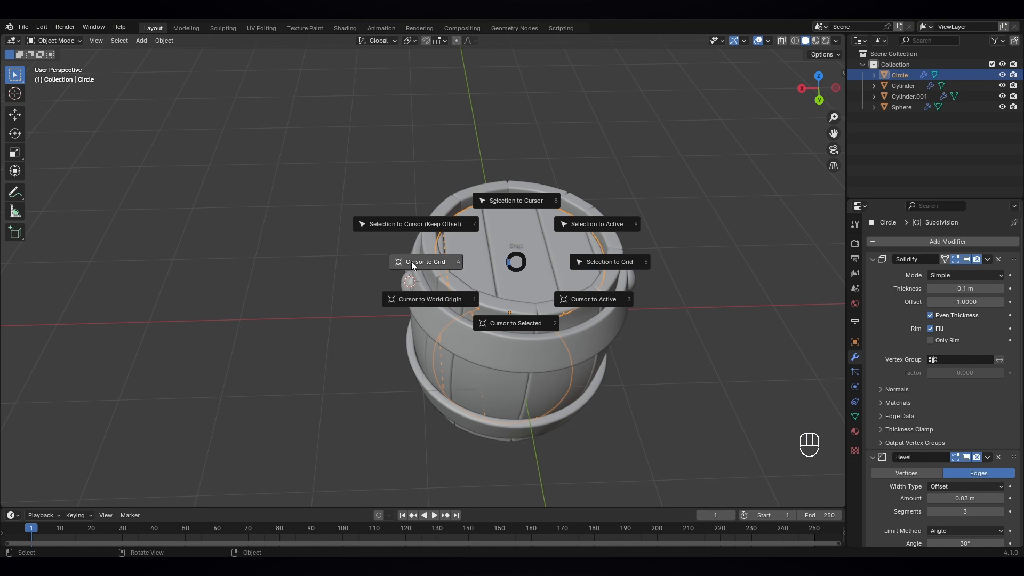
left_click(398, 271)
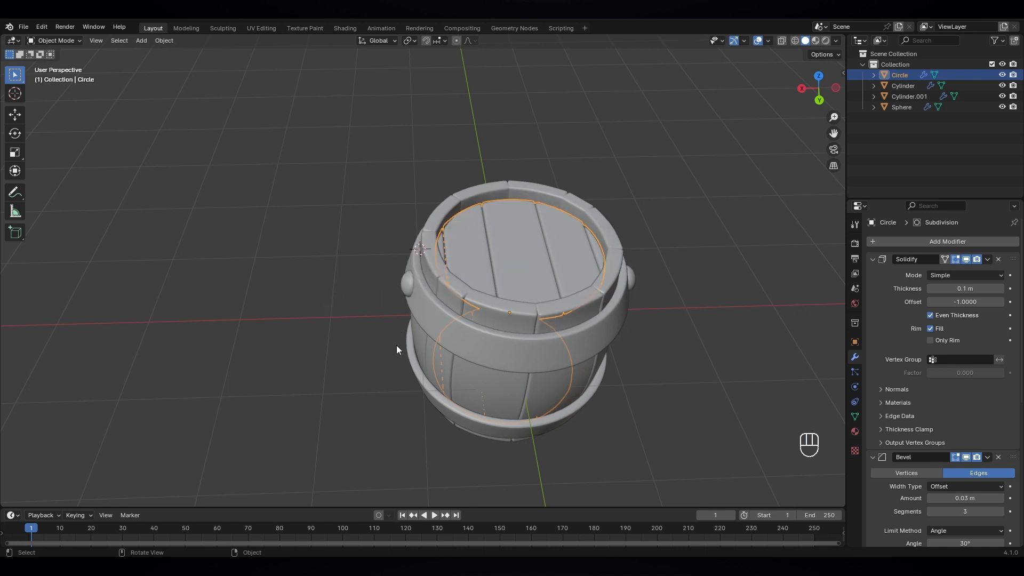
- Set the mirrored rivet's origin to the grid-snapped 3D cursor
left_click(408, 287)
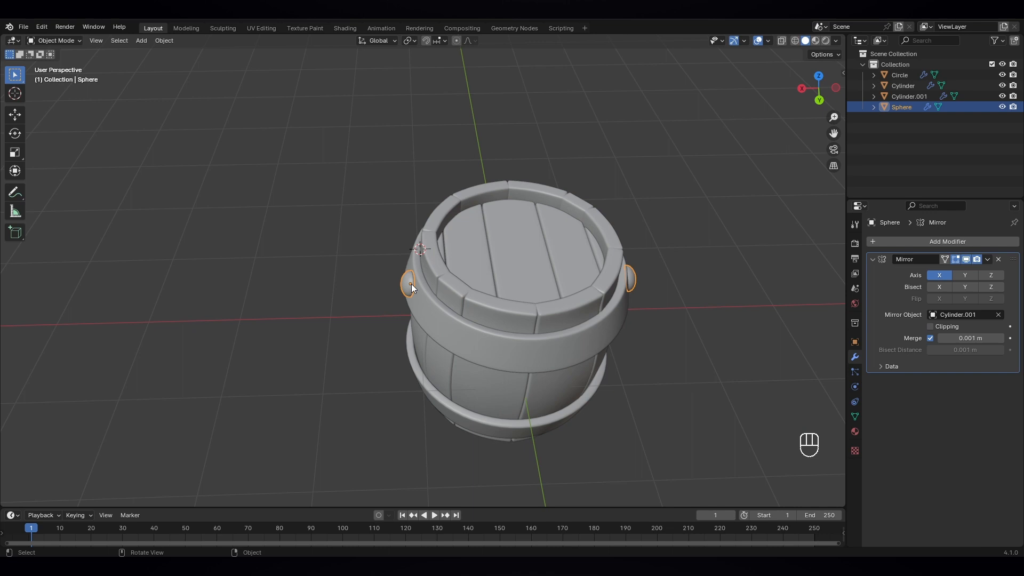
right_click(411, 283)
mouse_move(411, 320)
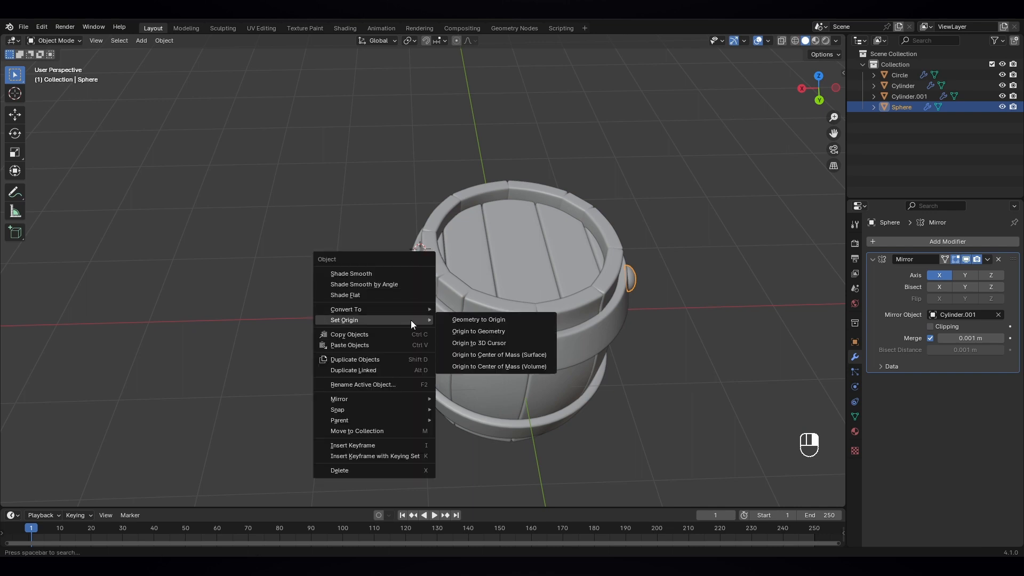
left_click(501, 342)
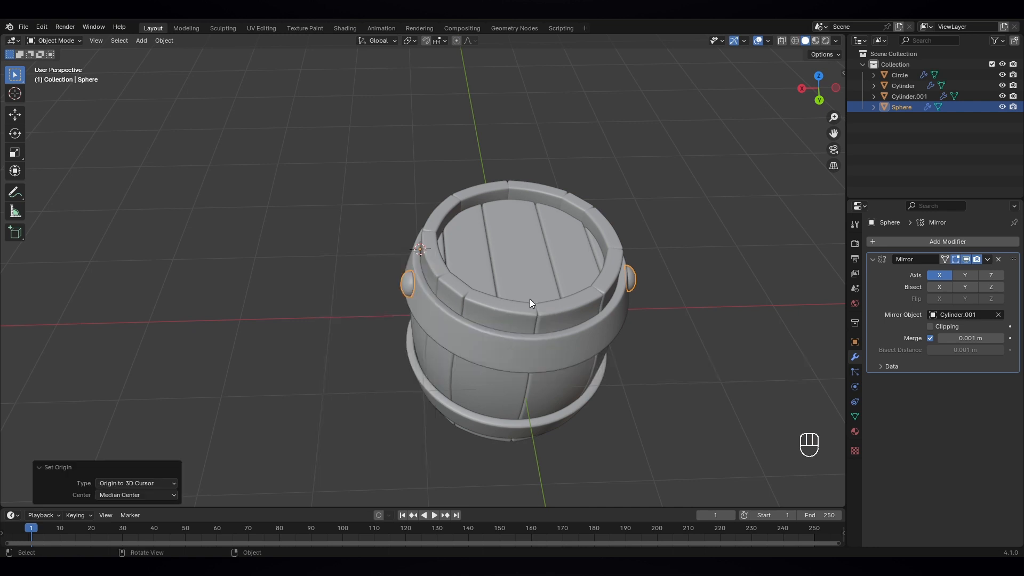
middle_click_drag(529, 298, 523, 238)
key("KP_7")
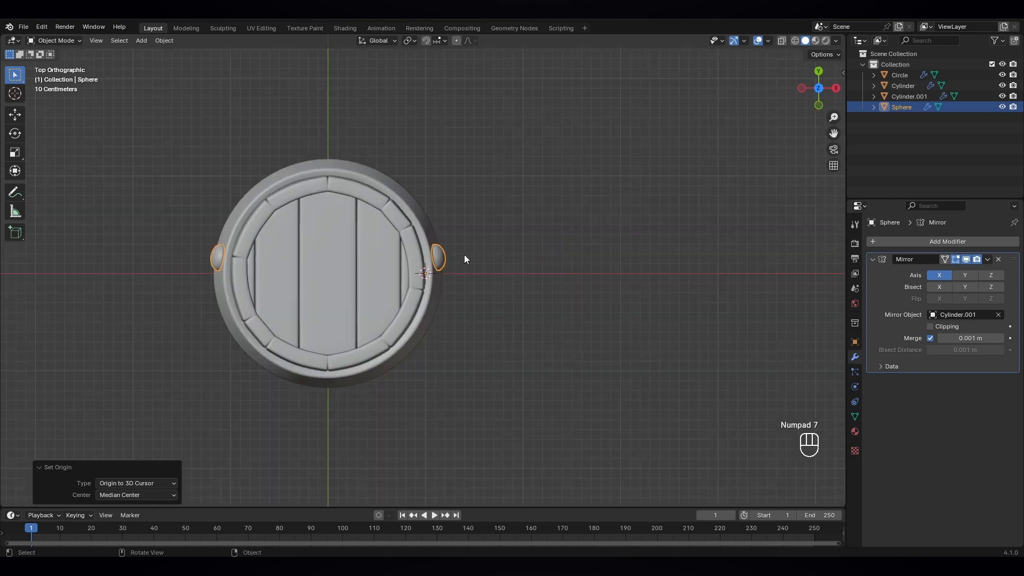
key("shift+d")
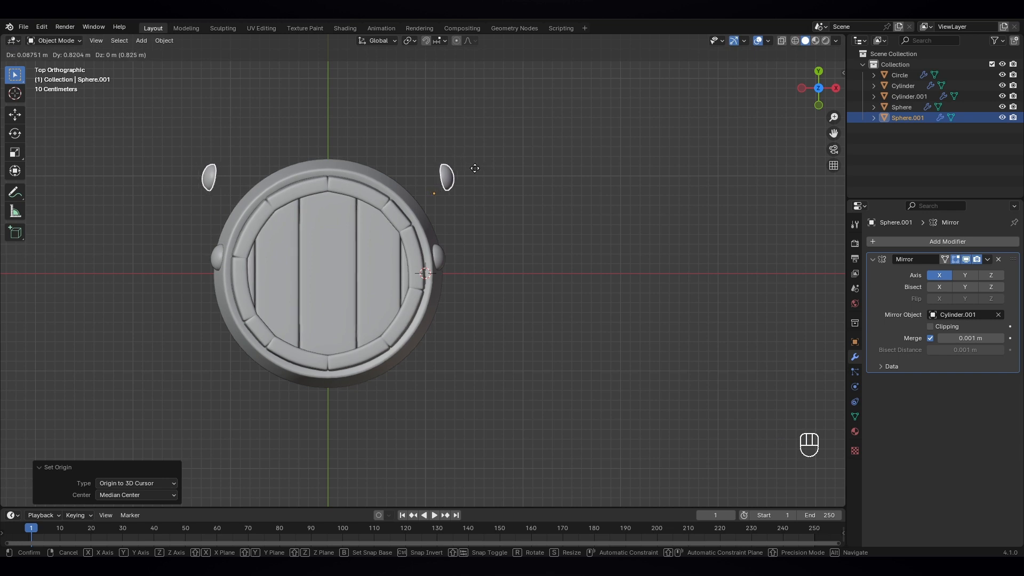
key("Escape")
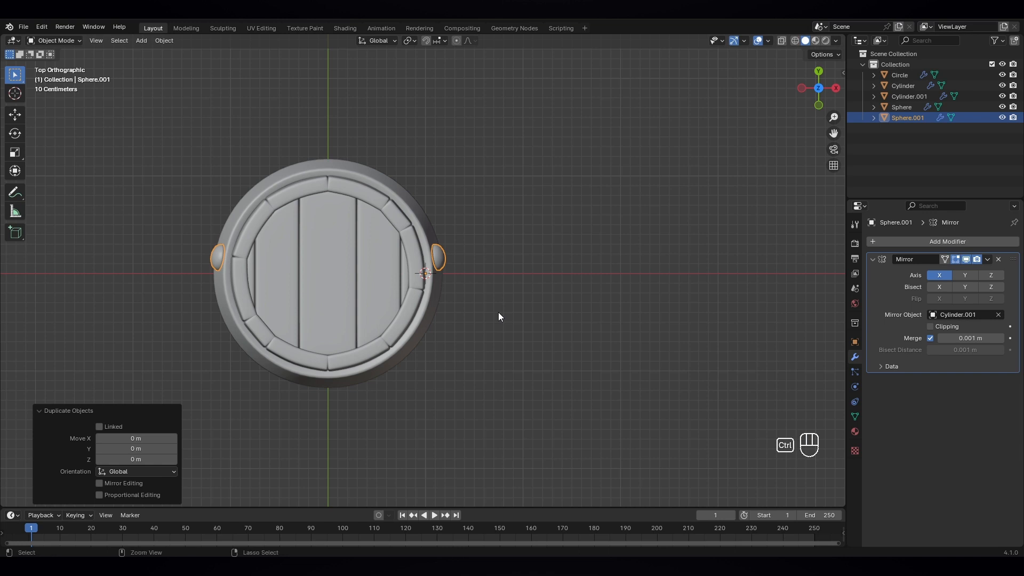
key("ctrl+z")
- Snap the 3D cursor to the world origin and deselect the rivet
middle_click_drag(508, 351, 459, 345)
middle_click_drag(574, 336, 533, 335, "shift")
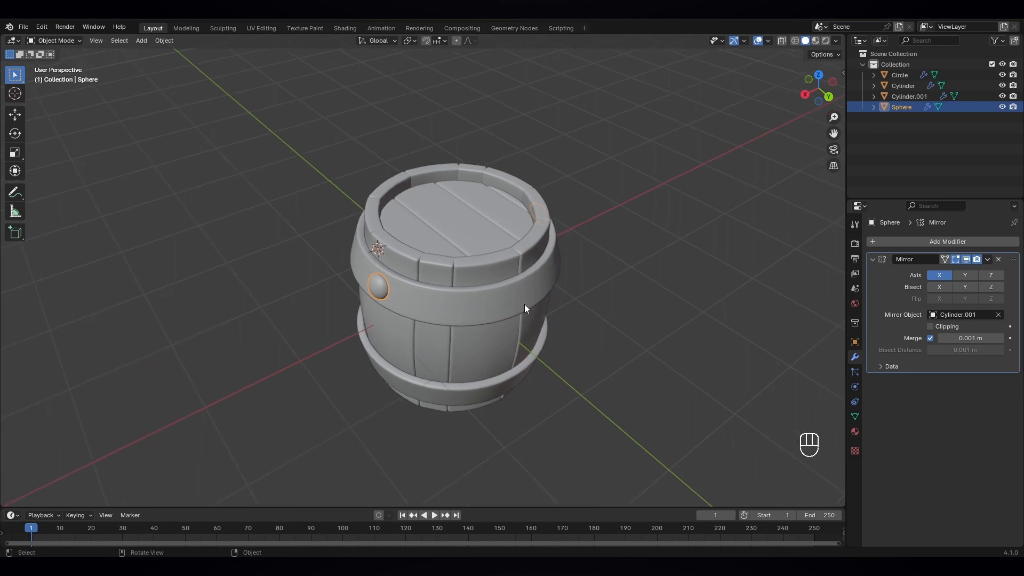
key("shift+s")
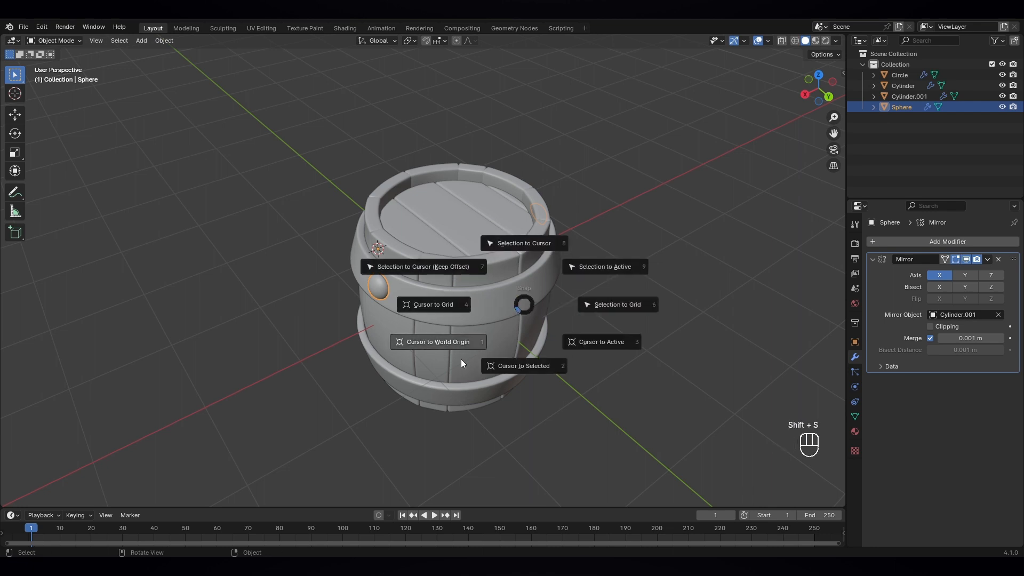
left_click(454, 343)
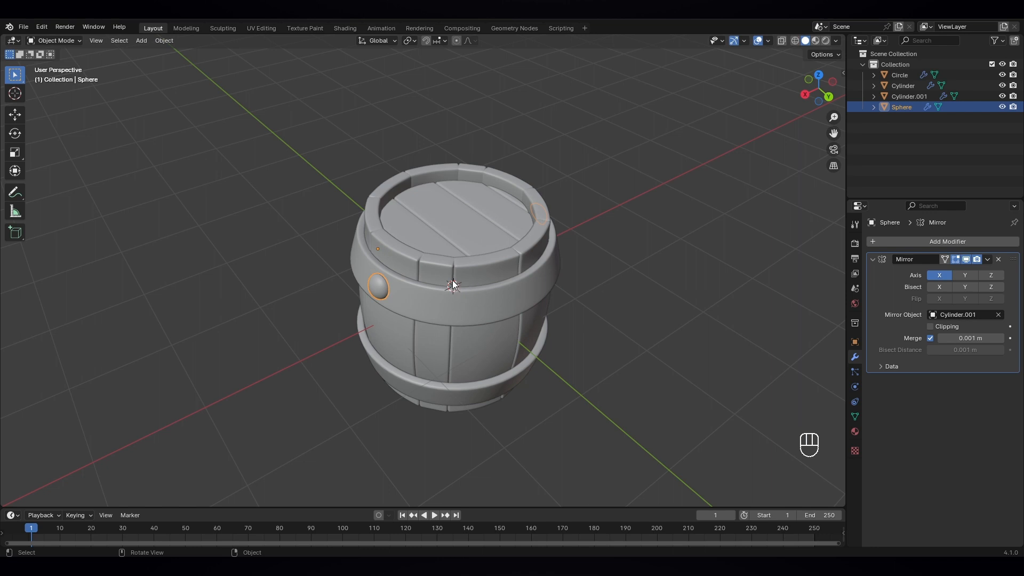
left_click(274, 283)
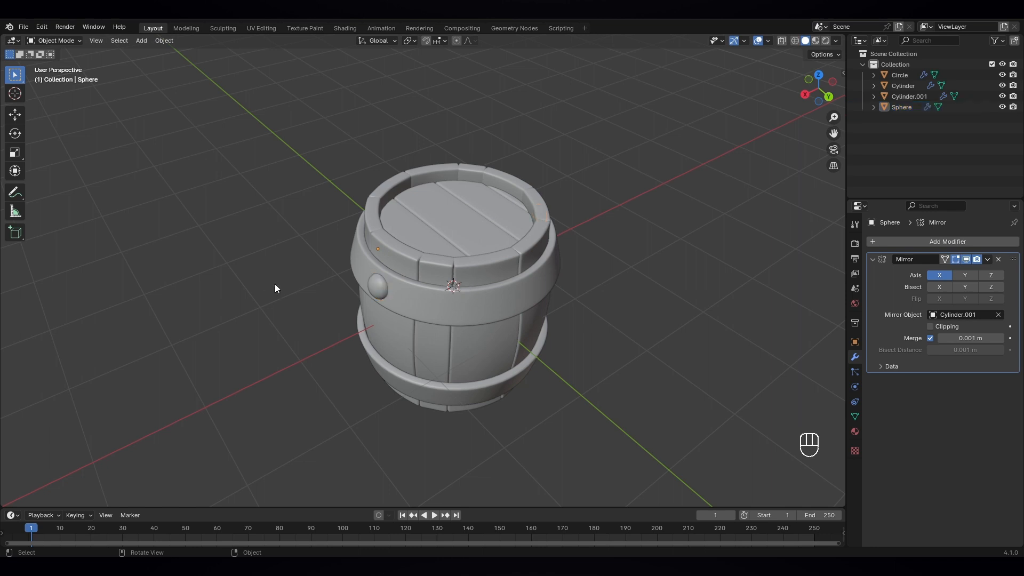
- Set the rivet's origin to the 3D cursor at the world origin
left_click(381, 290)
right_click(373, 284)
mouse_move(373, 287)
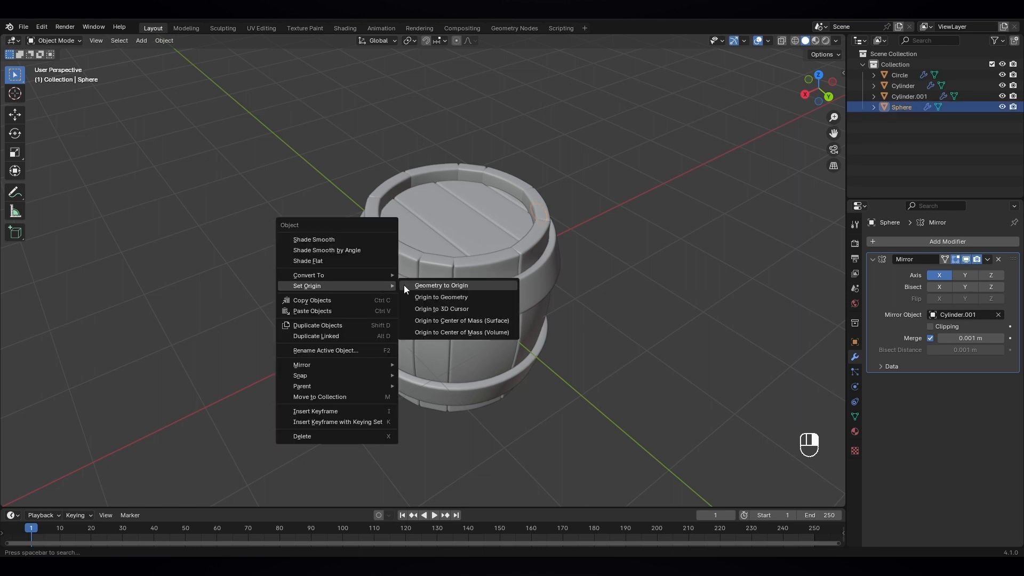
left_click(444, 307)
middle_click_drag(466, 290, 508, 290)
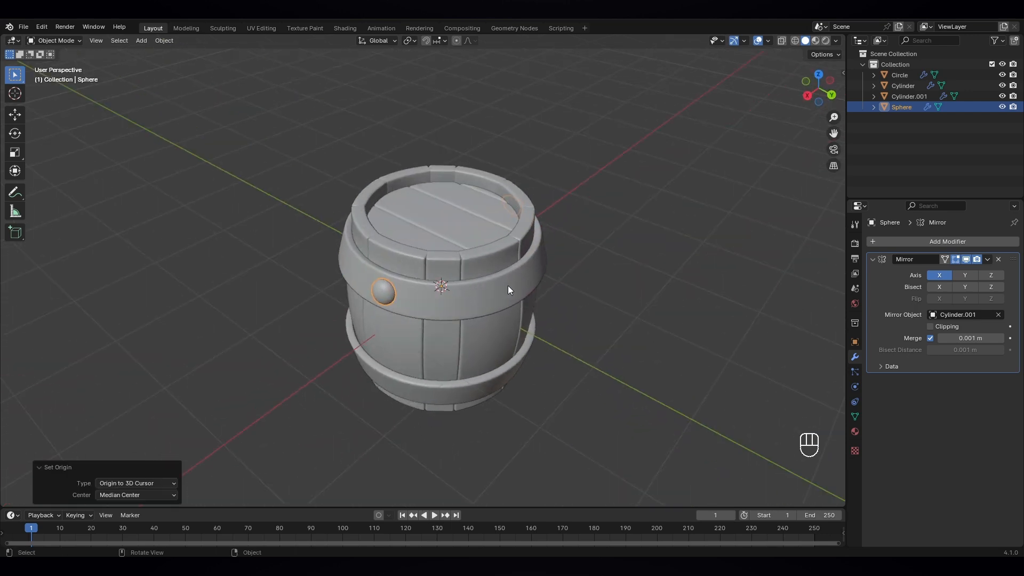
- Duplicate the mirrored rivet pair in place and rotate the copy about 34.1° around the global Z axis in top view
key("KP_7")
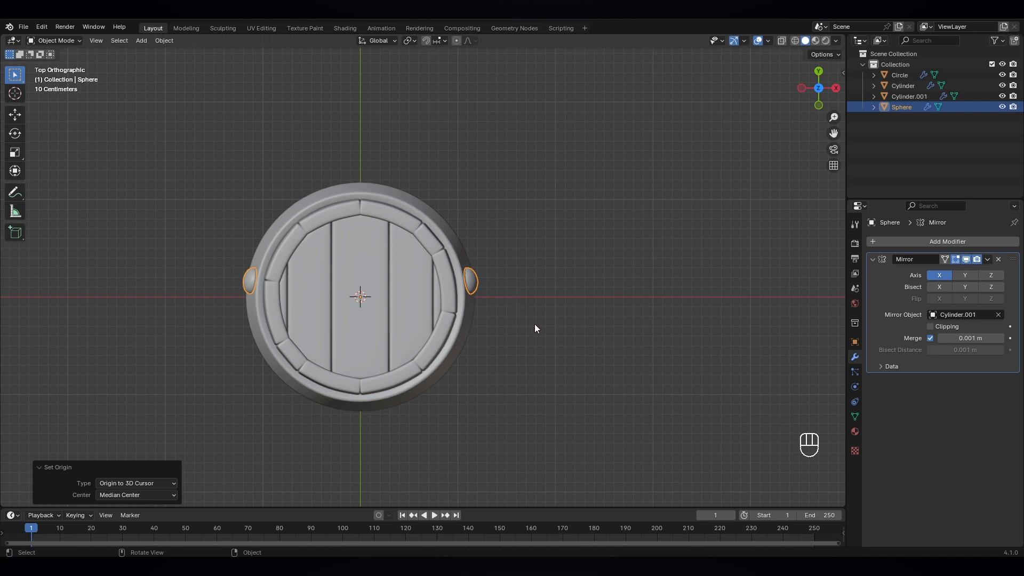
key("shift+d")
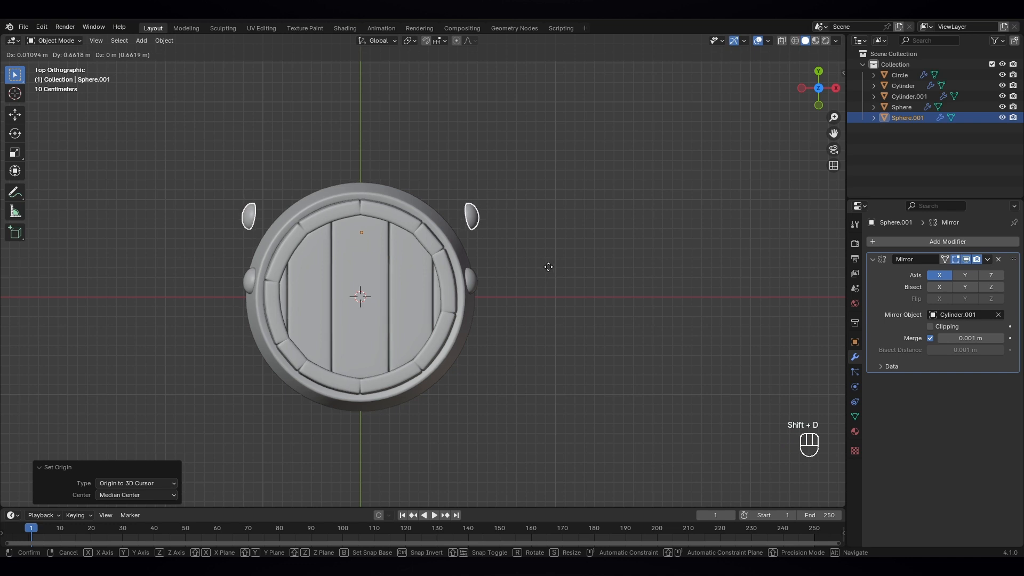
right_click(537, 288)
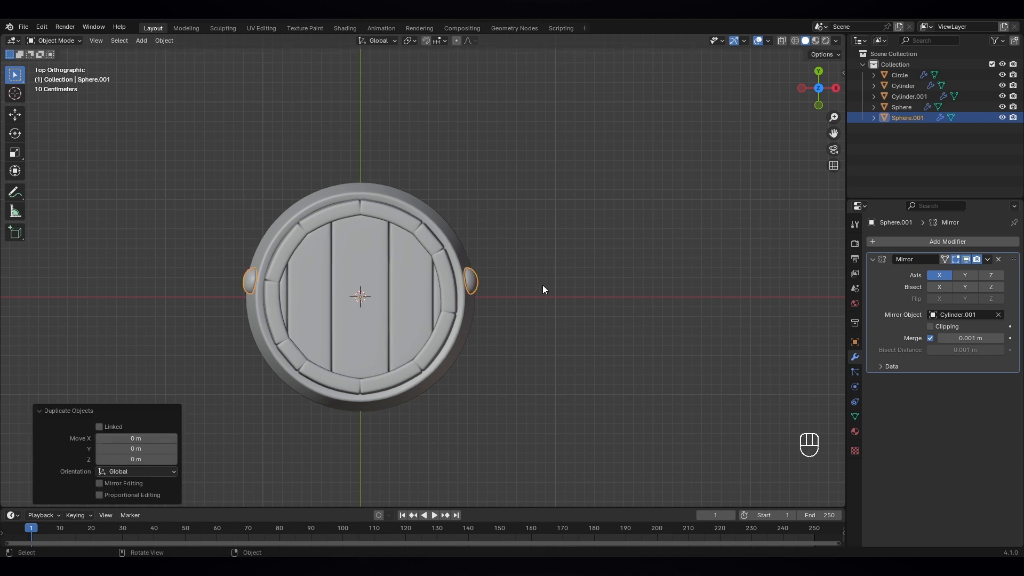
key("r")
key("z")
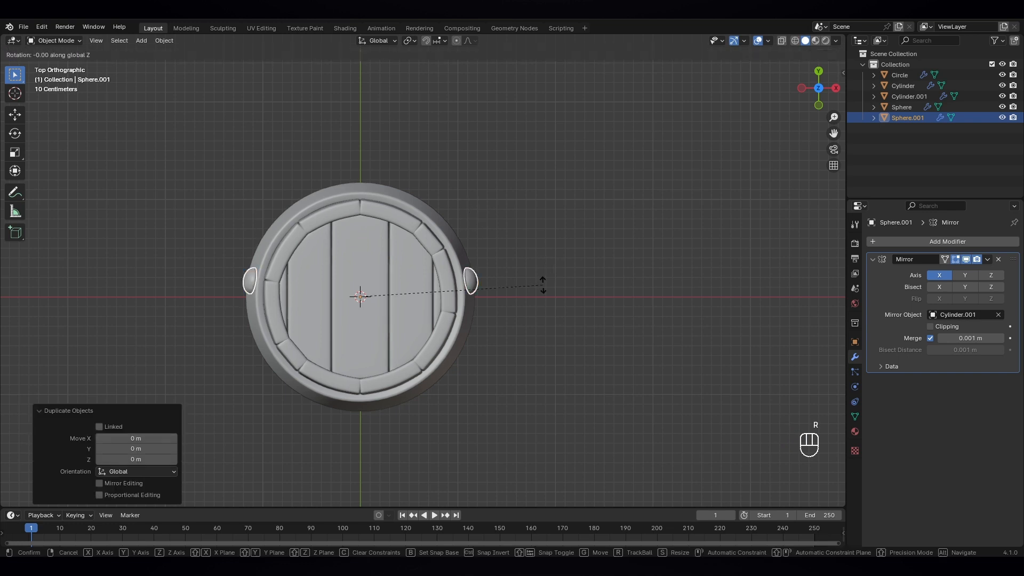
left_click(501, 187)
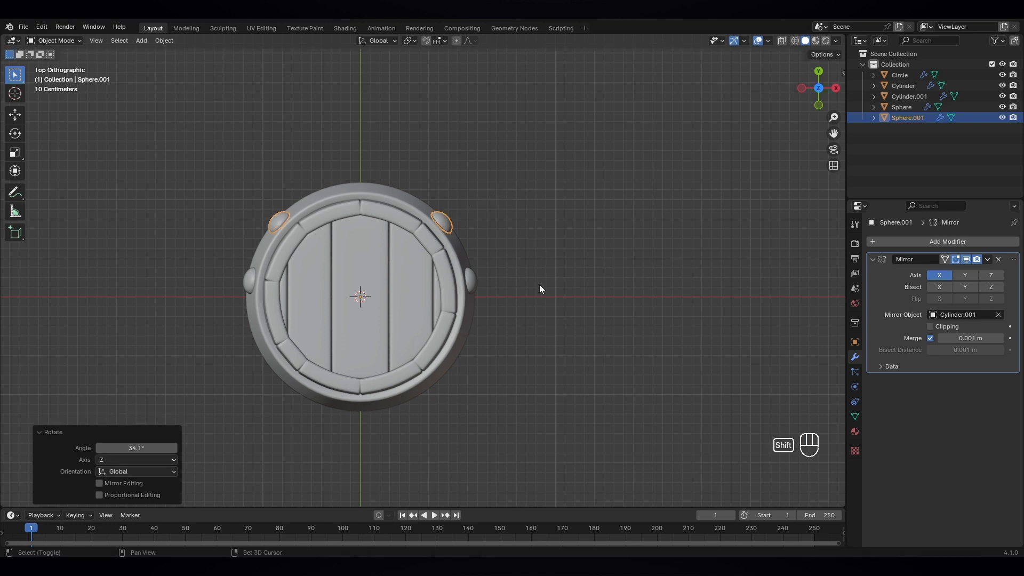
- Duplicate the rotated rivet pair and rotate the new copy further around the global Z axis toward the back of the hoop
key("shift+d")
key("r")
key("z")
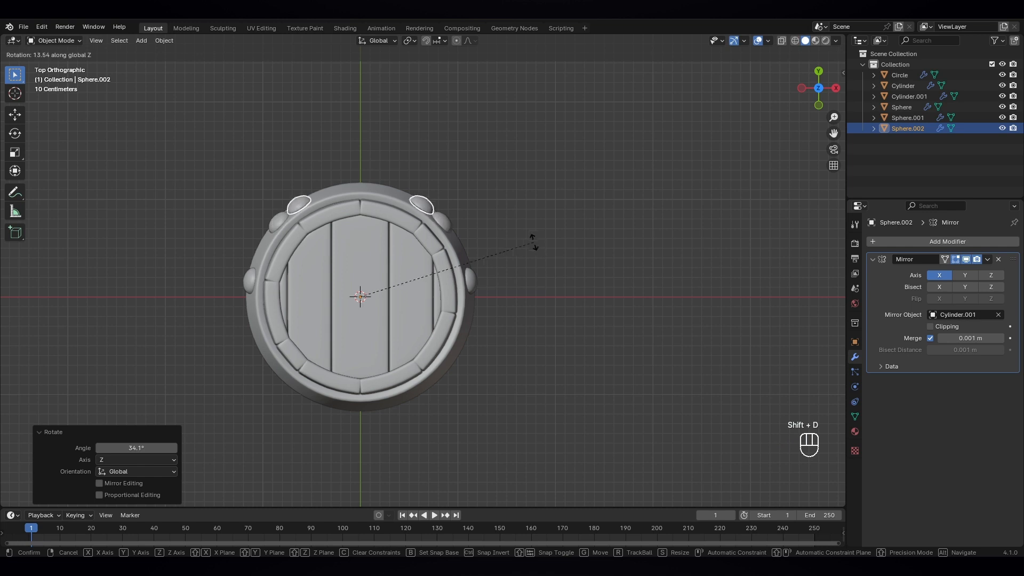
left_click(493, 207)
- Rotate the middle rivet pair about -3.92° around the global Z axis to even the spacing
left_click(446, 225)
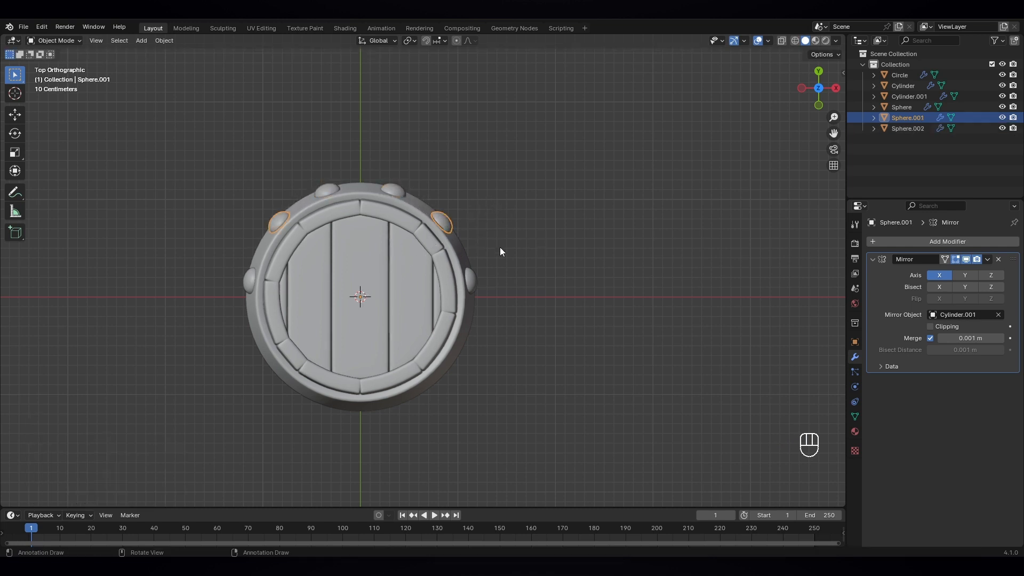
key("r")
key("z")
left_click(504, 256)
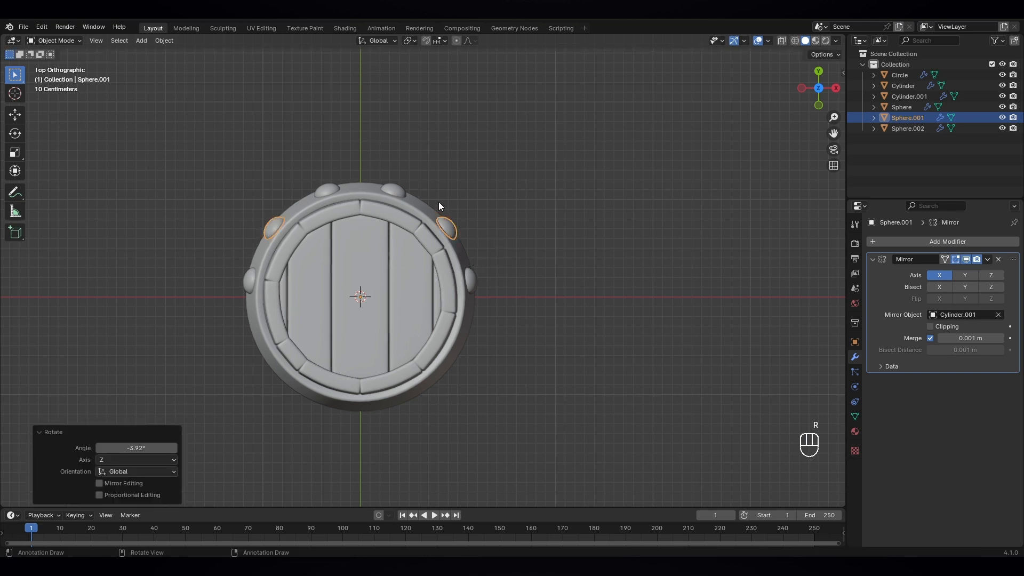
- Rotate the rearmost rivet pair slightly clockwise around the global Z axis to spread the two rivets apart
left_click(395, 191)
key("r")
key("z")
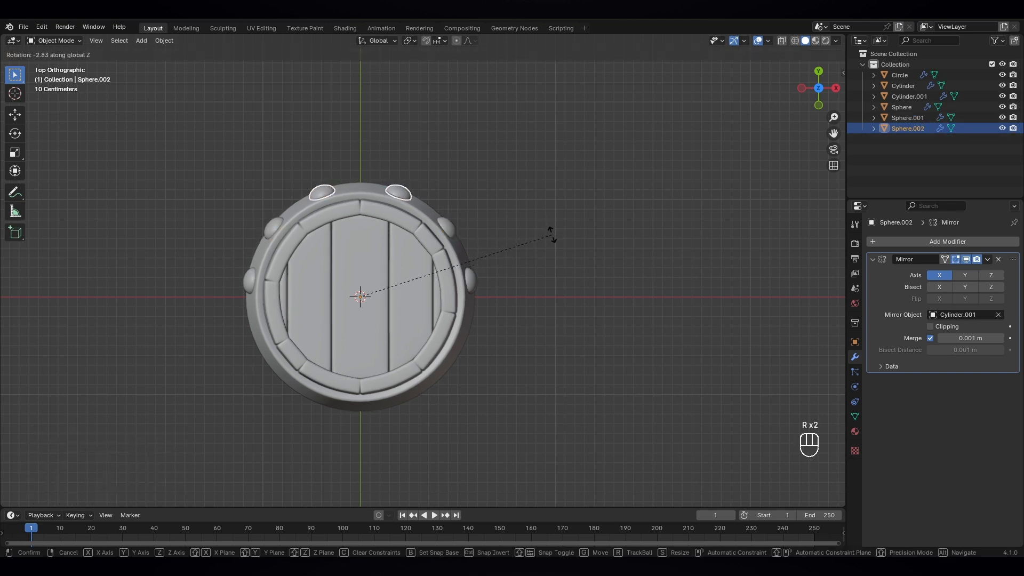
left_click(549, 230)
- Rotate the middle rivet pair slightly clockwise around the global Z axis and fine-tune the rearmost pair's rotation to even their spacing
left_click(453, 230)
key("r")
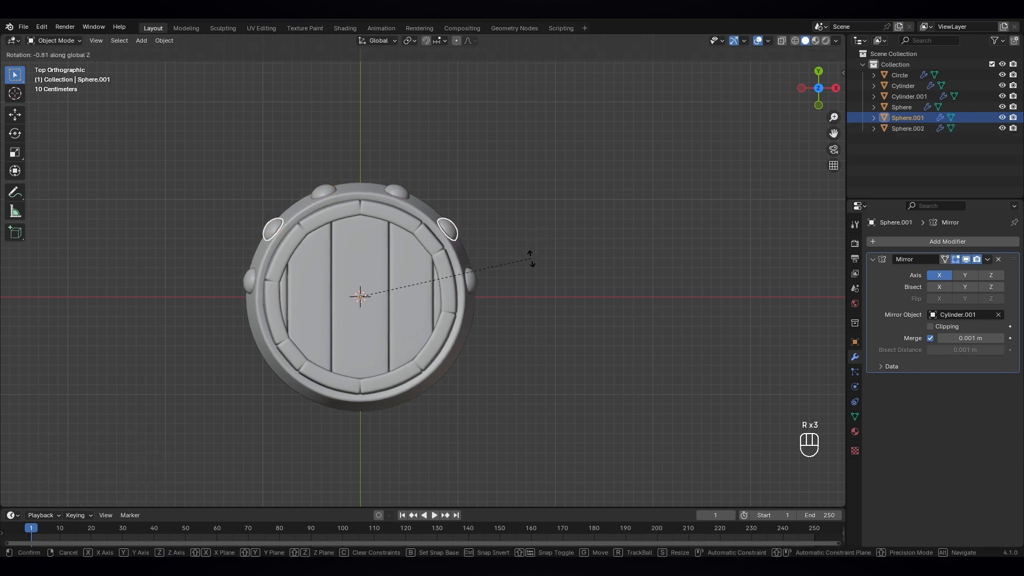
left_click(532, 260)
left_click(403, 190)
key("r")
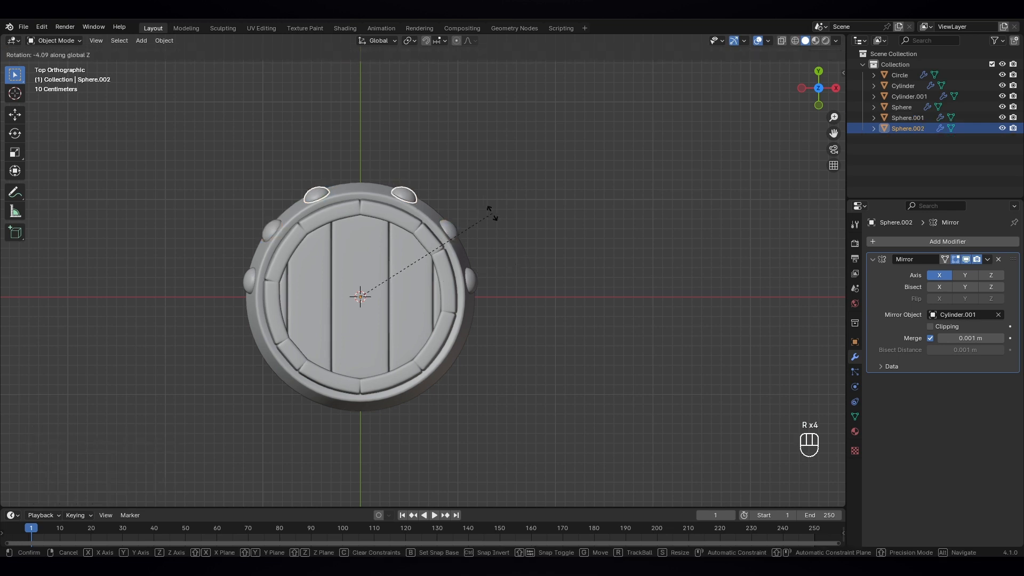
left_click(483, 207)
left_click(494, 282)
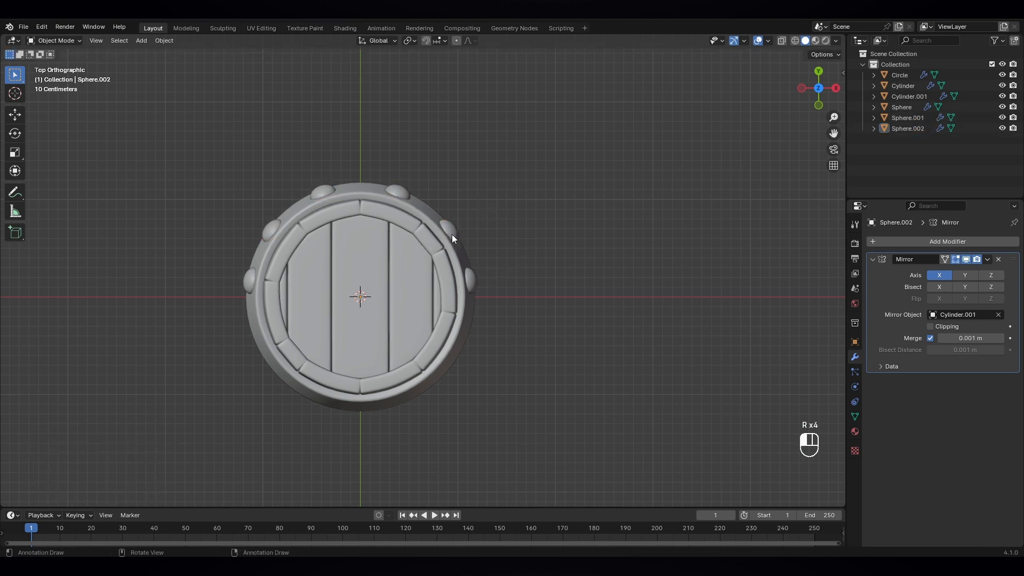
left_click(453, 235, "shift")
left_click(368, 195, "shift")
left_click(479, 189)
left_click(418, 203, "shift")
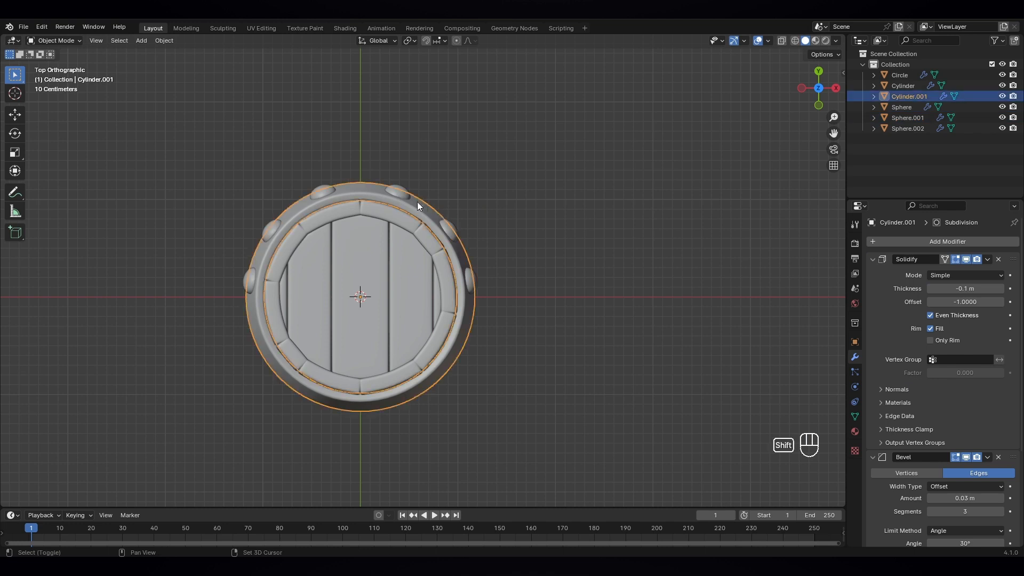
left_click(449, 201)
left_click(448, 234)
left_click(468, 236)
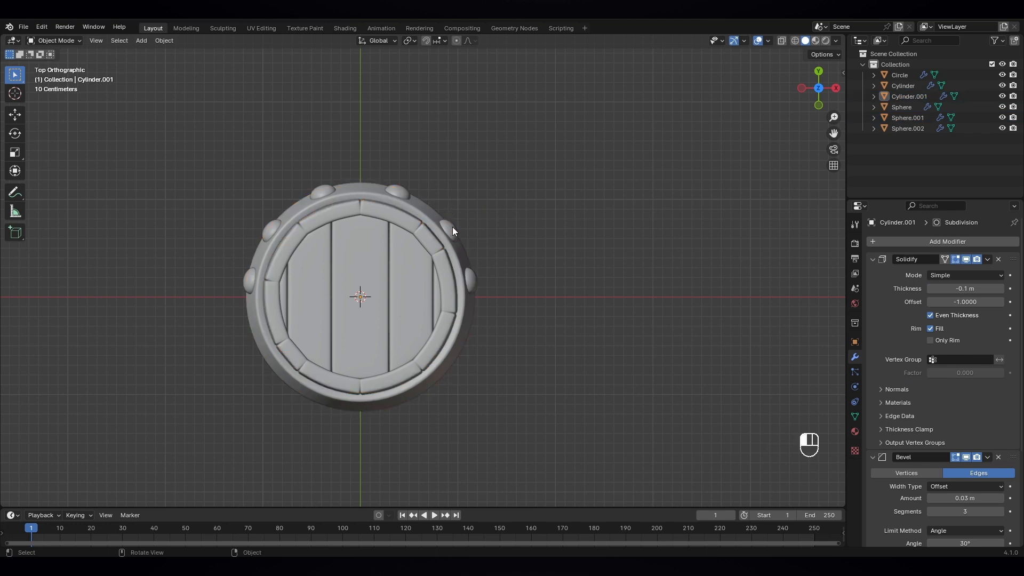
- Duplicate the middle and rearmost rivet pairs together and rotate the copies clockwise around the global Z axis to the front half of the hoop
left_click(452, 226)
left_click(403, 190, "shift")
key("shift+d")
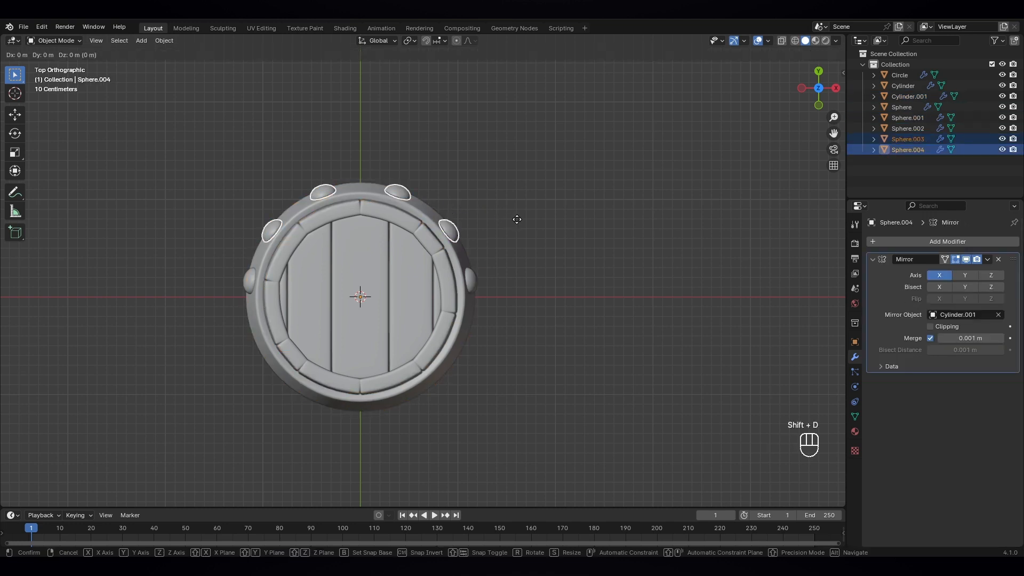
key("r")
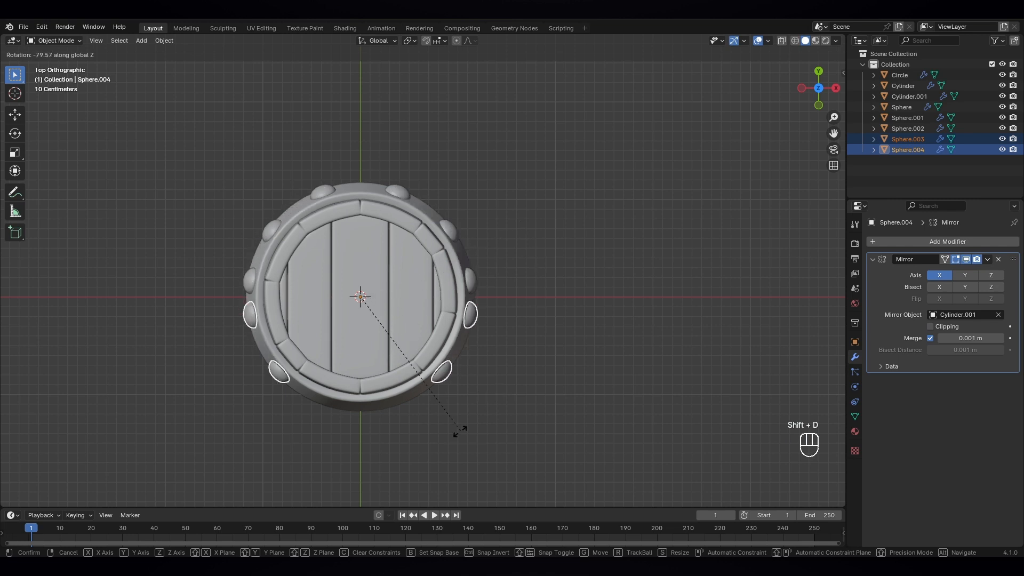
left_click(408, 454)
left_click(531, 421)
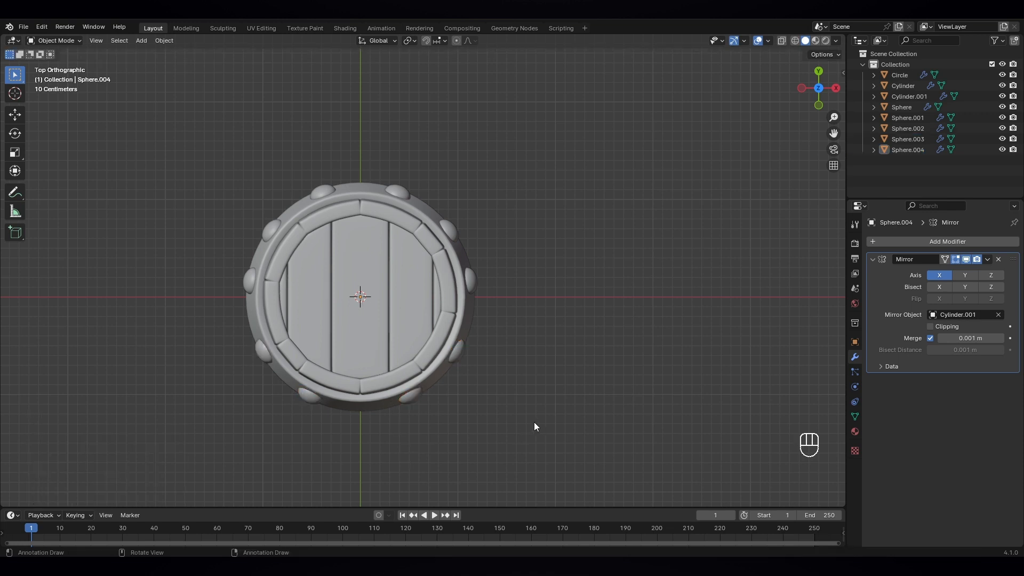
- Rotate the frontmost rivet pair about -5.36° around the global Z axis, bringing its two rivets closer together
left_click(410, 396)
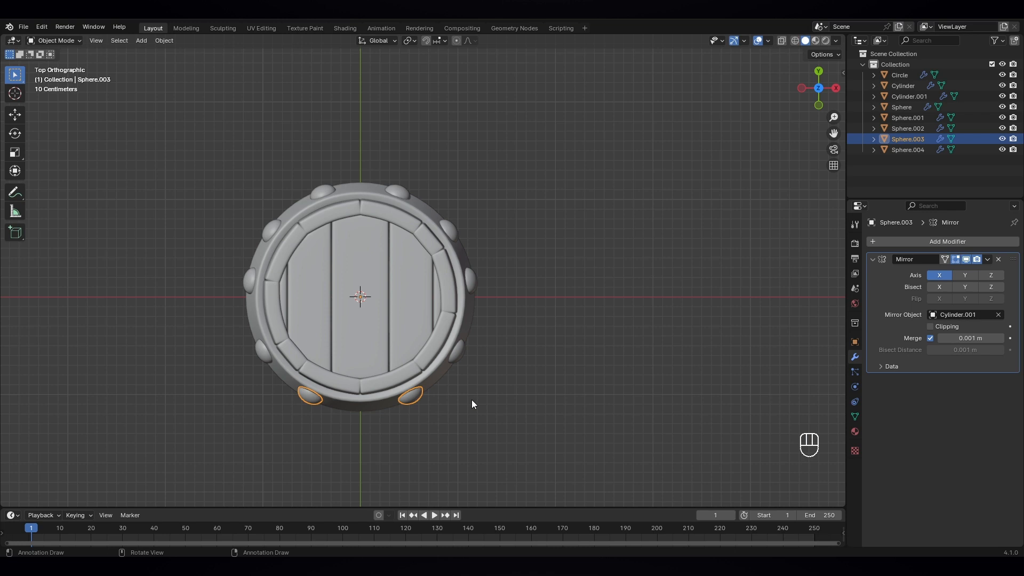
key("r")
left_click(458, 405)
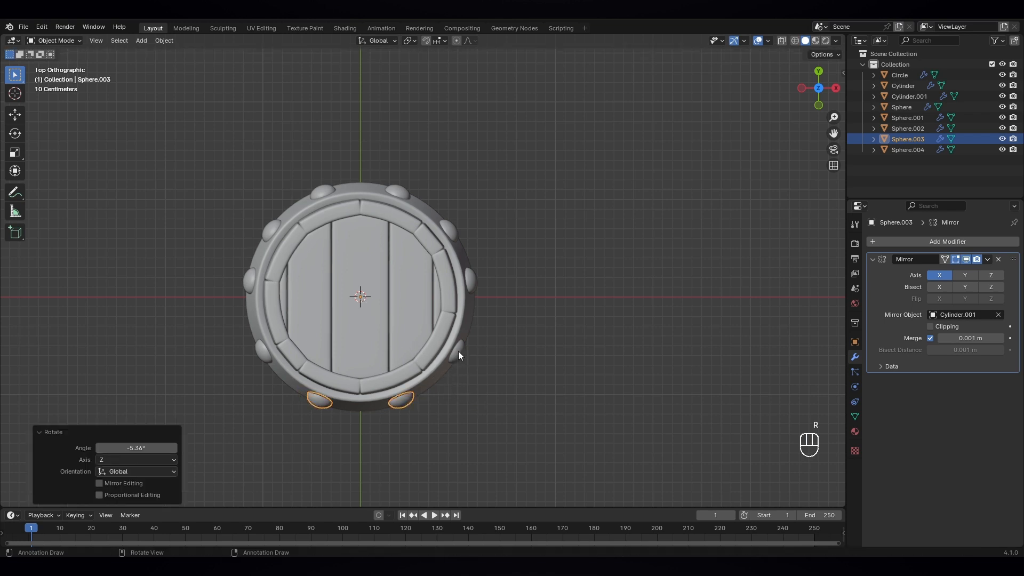
left_click(457, 352)
left_click(492, 360)
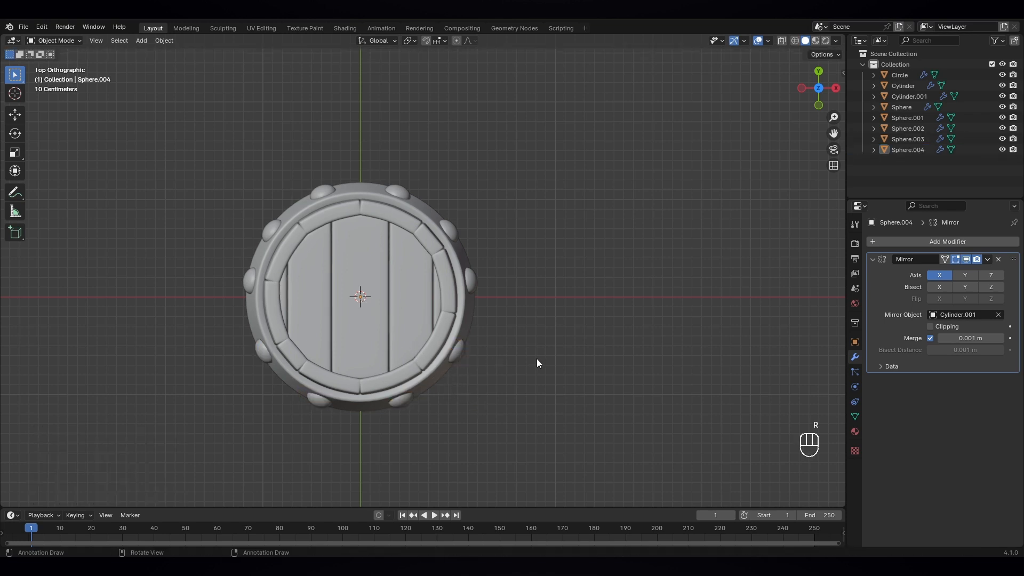
- Rotate the side rivet pair about -6° around the global Z axis, nearly level with the X axis
left_click(473, 277)
key("r")
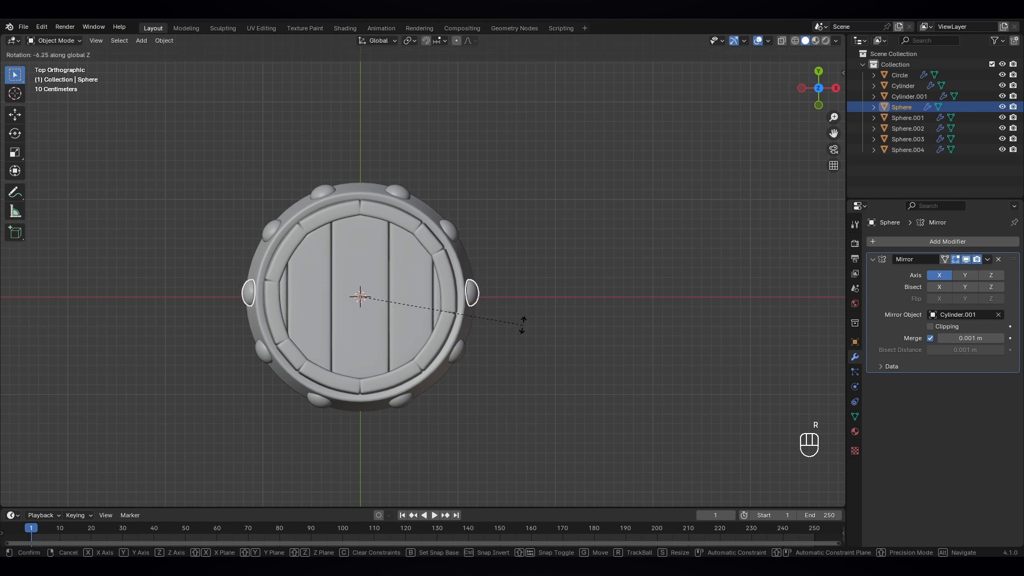
left_click(520, 314)
- Rotate the rivet pair just behind the side pair slightly clockwise around the global Z axis to even the gaps
left_click(457, 235)
key("r")
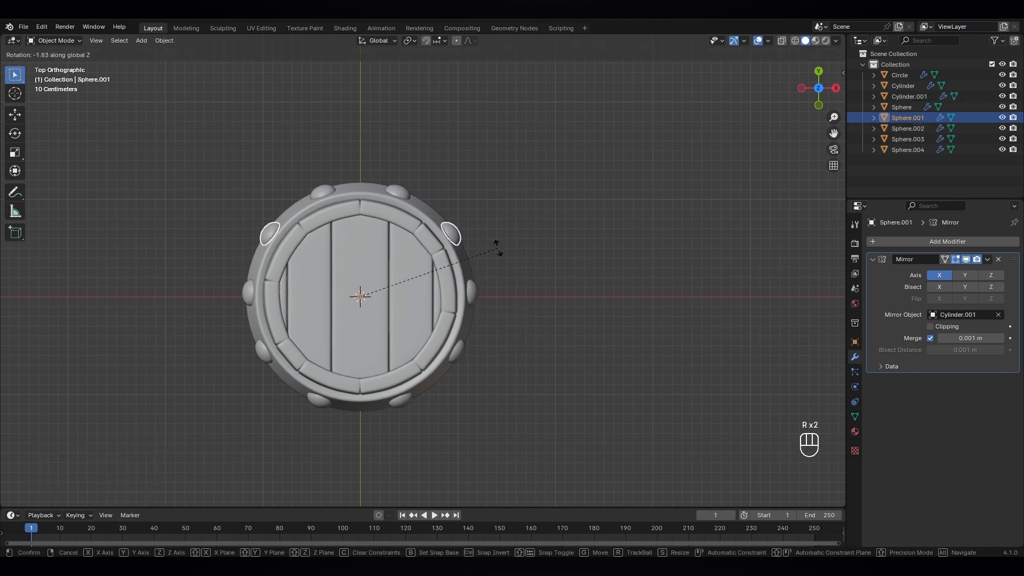
left_click(495, 244)
left_click(529, 294)
- Select all five rivet pairs around the upper hoop in top view and join them into one object
middle_click_drag(501, 324, 408, 257)
key("KP_7")
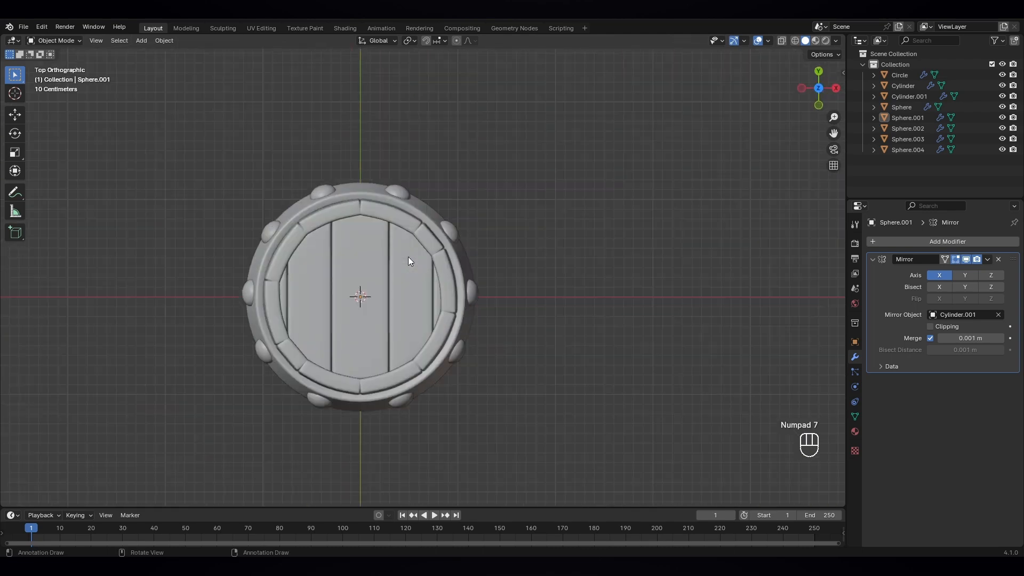
left_click(393, 195)
left_click(407, 187)
left_click(399, 195)
left_click(403, 185)
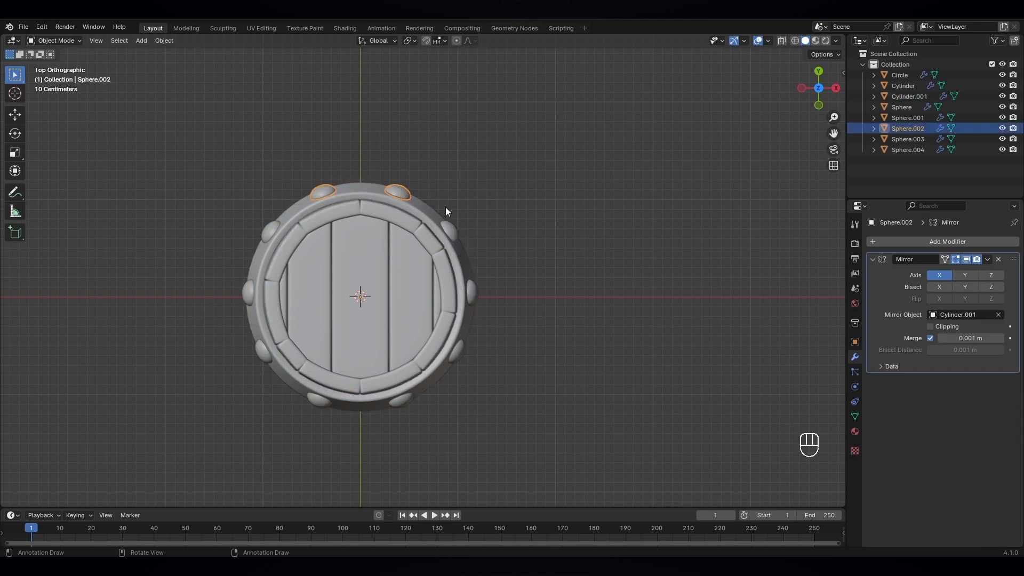
left_click(450, 232, "shift")
left_click(471, 293, "shift")
left_click(456, 353, "shift")
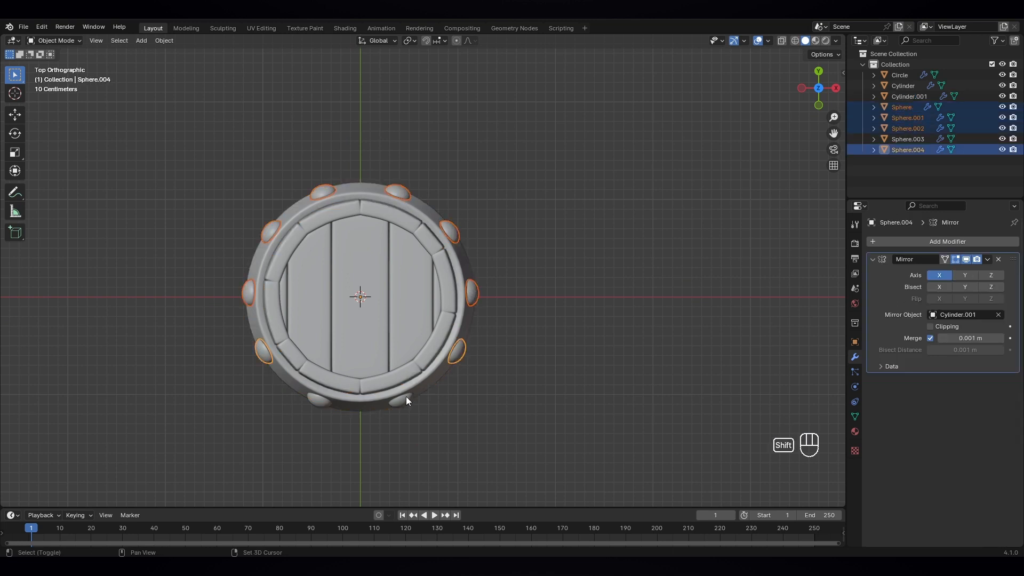
left_click(405, 398, "shift")
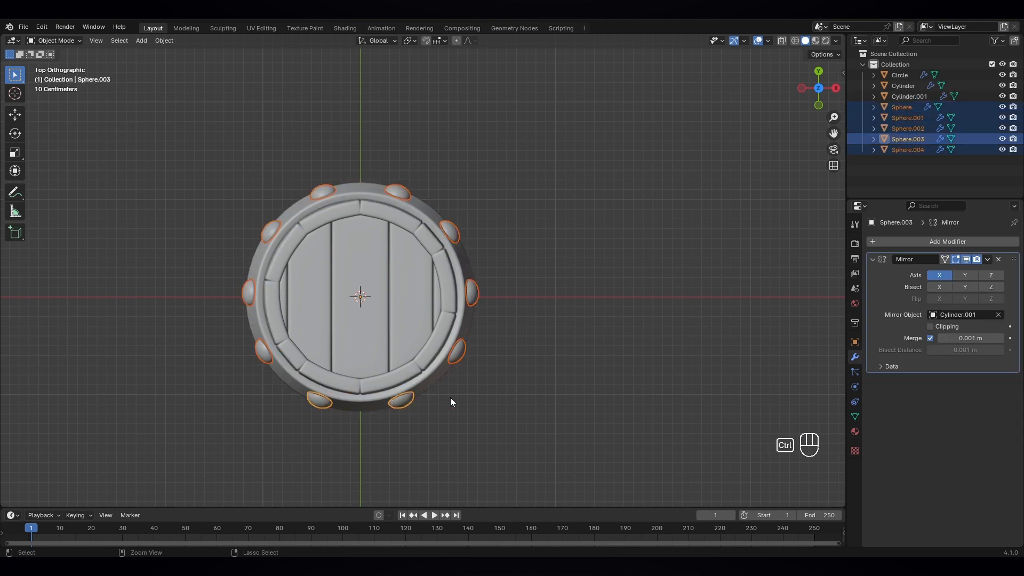
key("ctrl+j")
left_click(506, 390)
- Add a second Mirror modifier to the joined rivets object
middle_click_drag(539, 408, 466, 338)
left_click(433, 300)
middle_click_drag(432, 300, 492, 331)
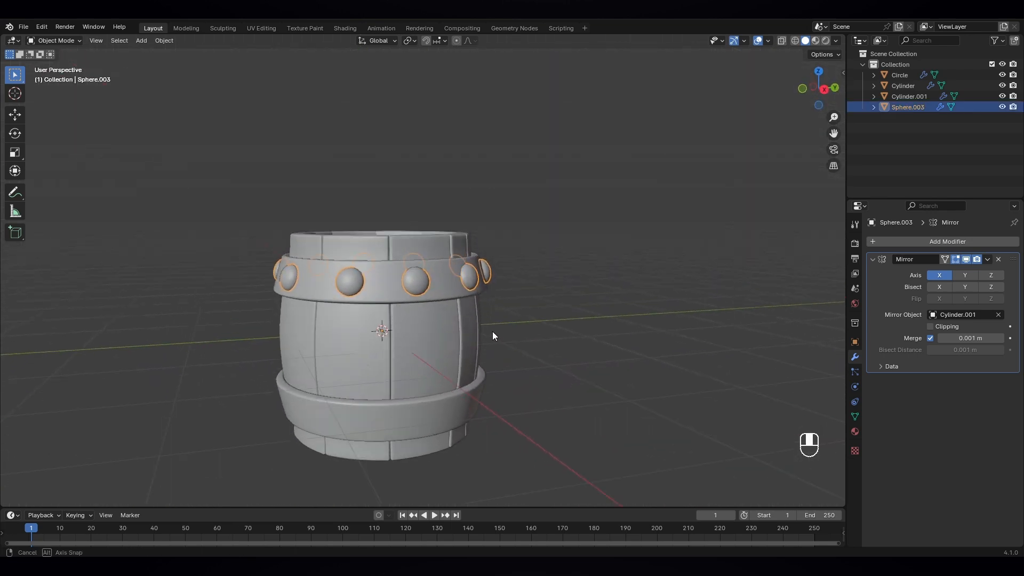
scroll(493, 333, "down", 2)
left_click(549, 381)
left_click(417, 280)
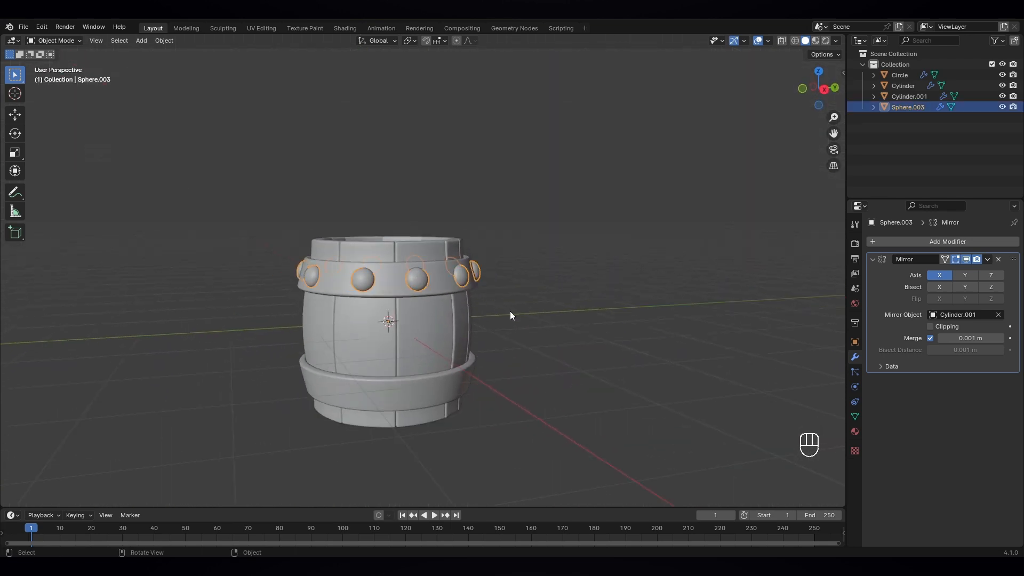
left_click(929, 241)
mouse_move(929, 240)
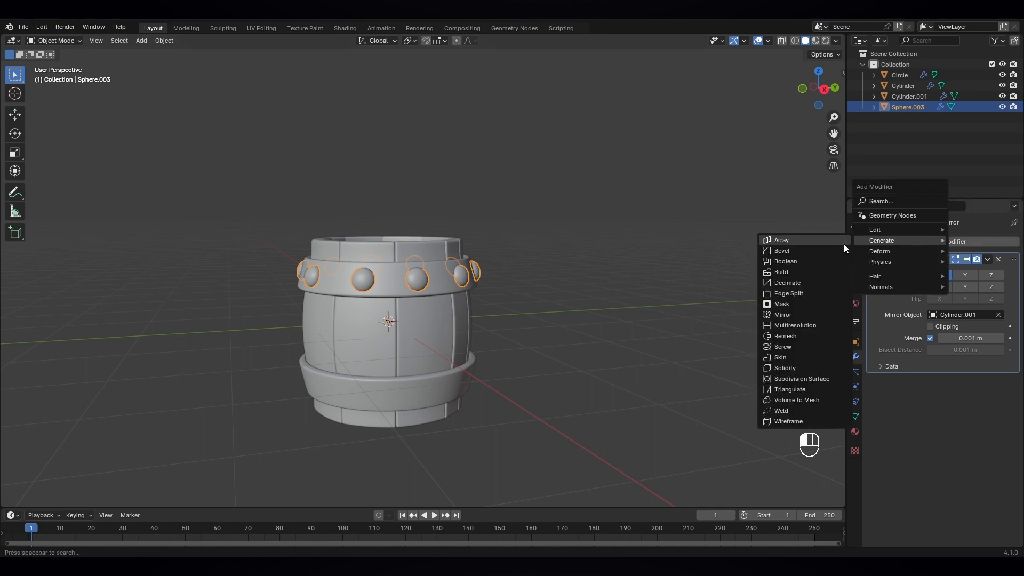
left_click(793, 315)
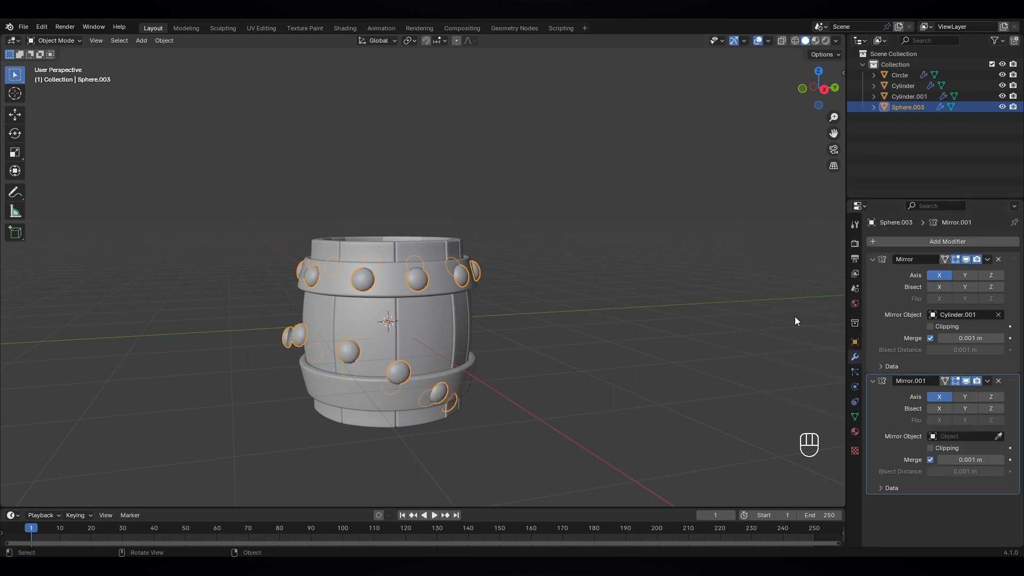
- Try the hoop bands object Cylinder.001 as the second Mirror modifier's mirror object, and clear it again
left_click(997, 436)
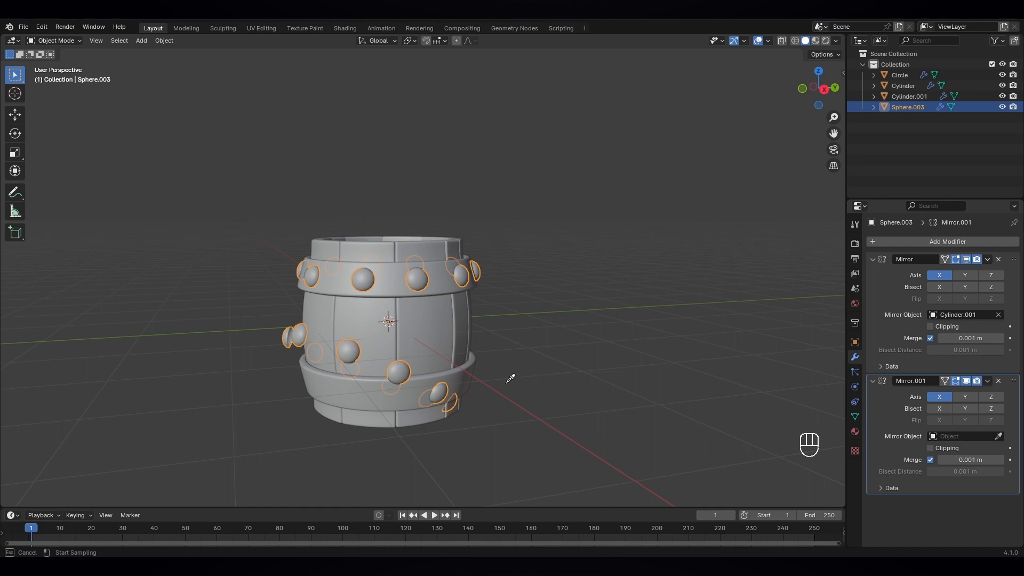
left_click(443, 379)
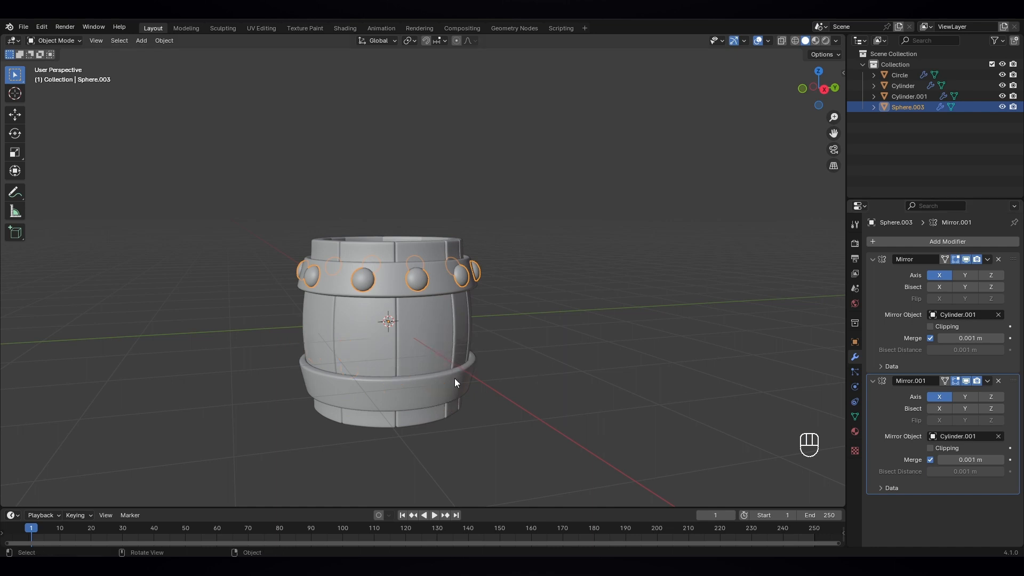
middle_click_drag(455, 379, 468, 307)
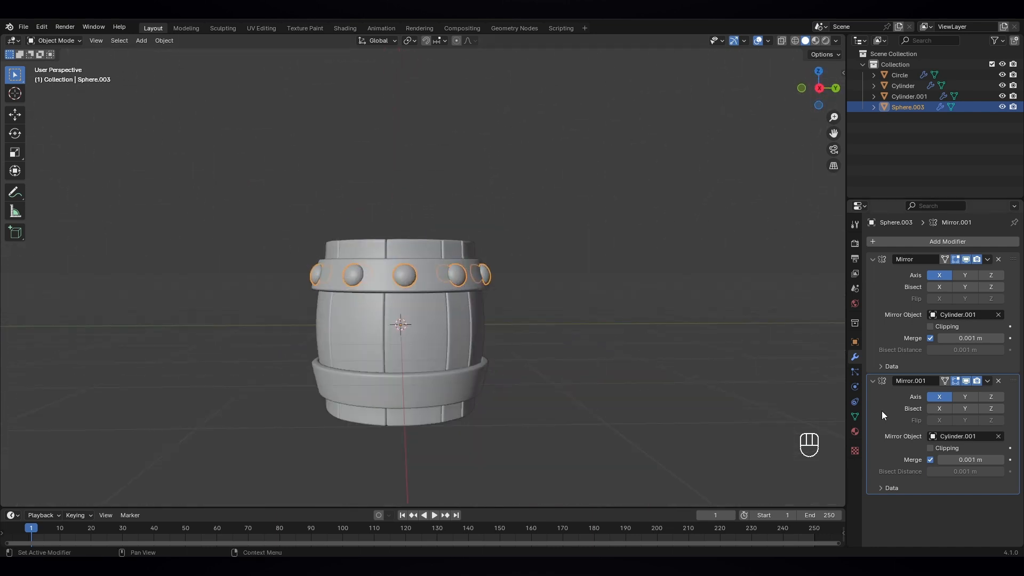
left_click(998, 436)
- Set the second Mirror modifier's mirror object to the barrel body Cylinder and its mirror axis to Z only, copying the rivets to the lower hoop
left_click(998, 437)
left_click(434, 338)
middle_click_drag(527, 416, 501, 395)
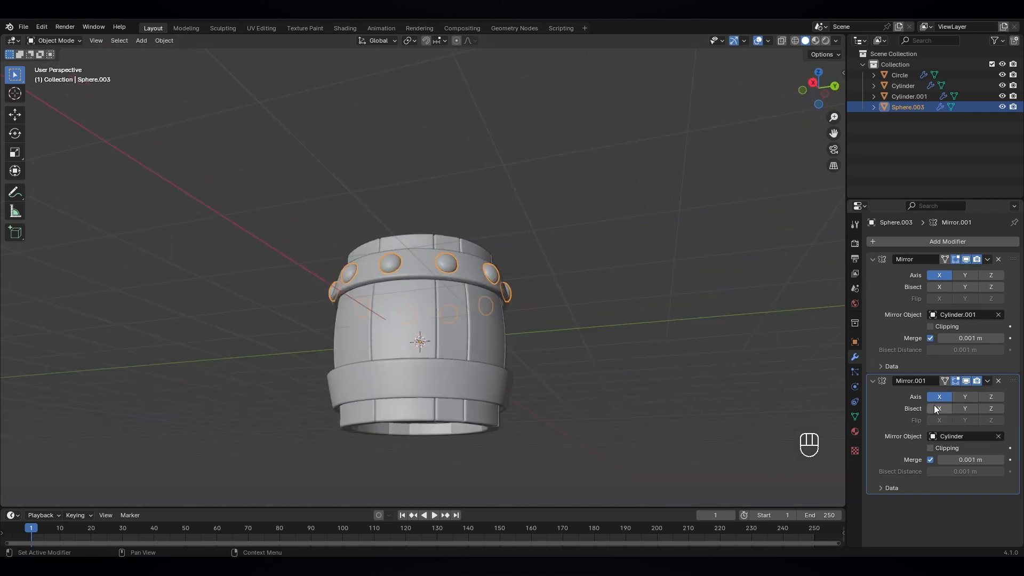
middle_click_drag(731, 397, 863, 424)
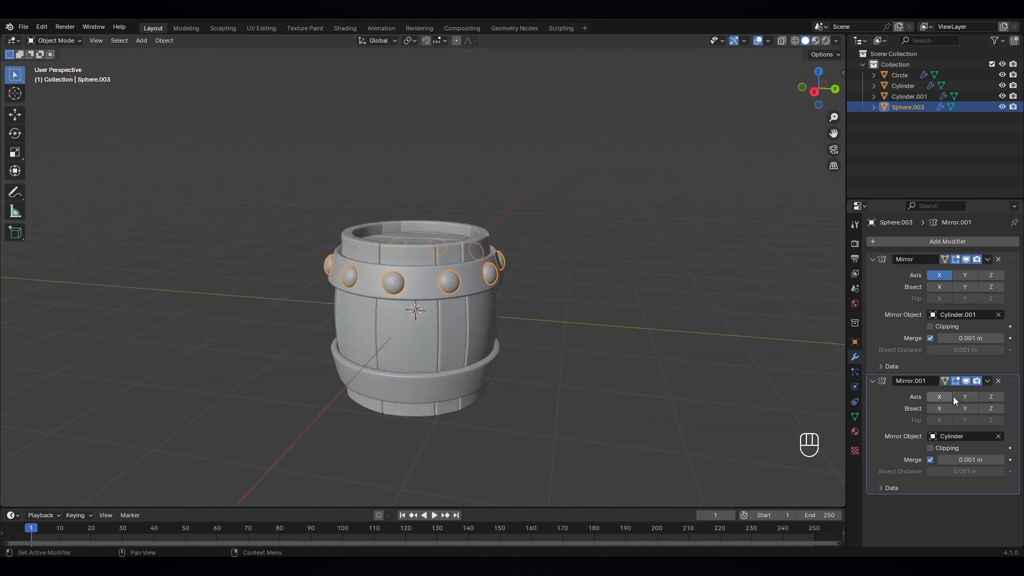
left_click(987, 398)
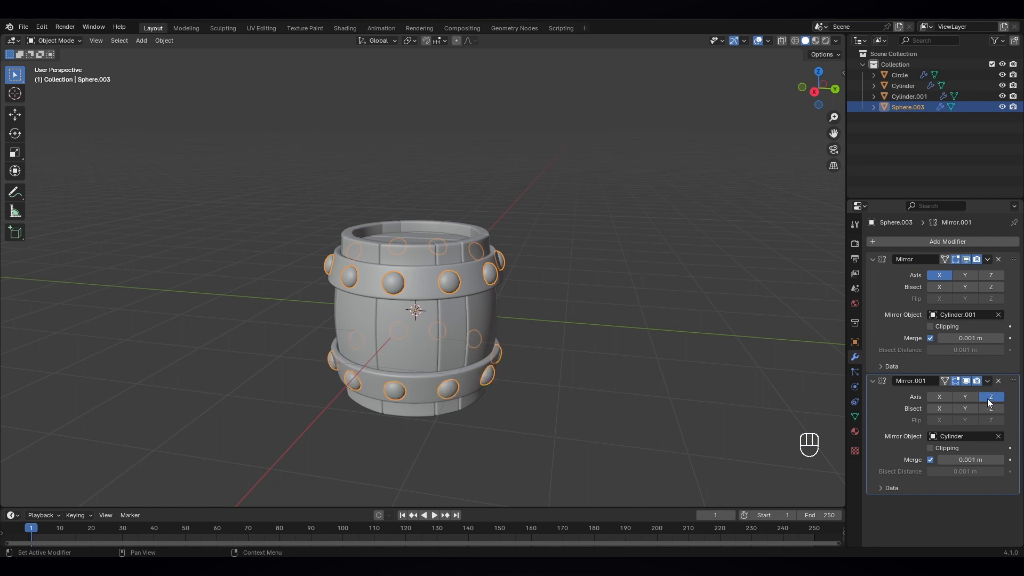
left_click(559, 379)
- Inspect the rivets on both hoops from several angles and in right orthographic view
middle_click_drag(558, 379, 482, 370)
scroll(450, 331, "up", 2)
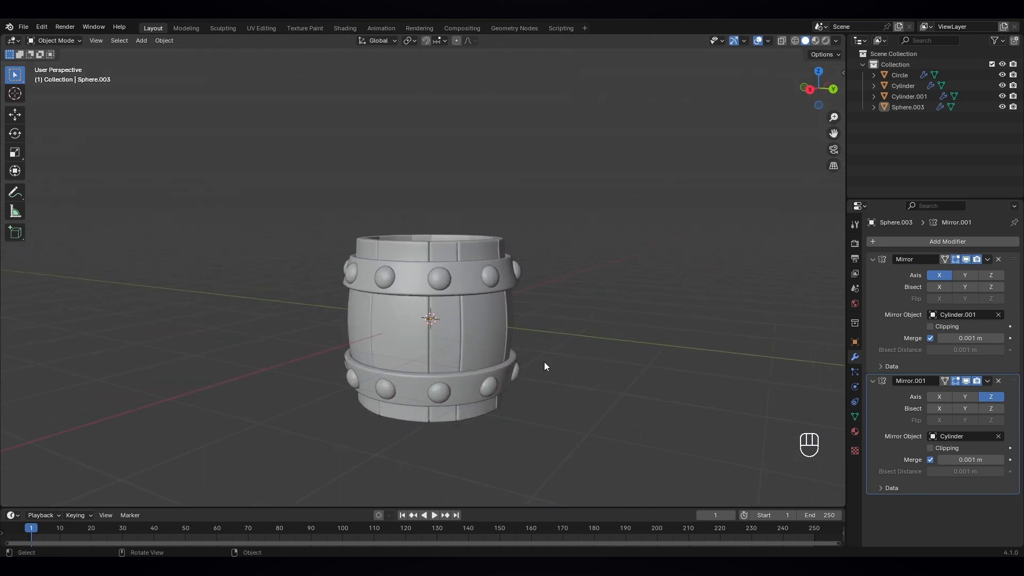
scroll(544, 362, "down", 1)
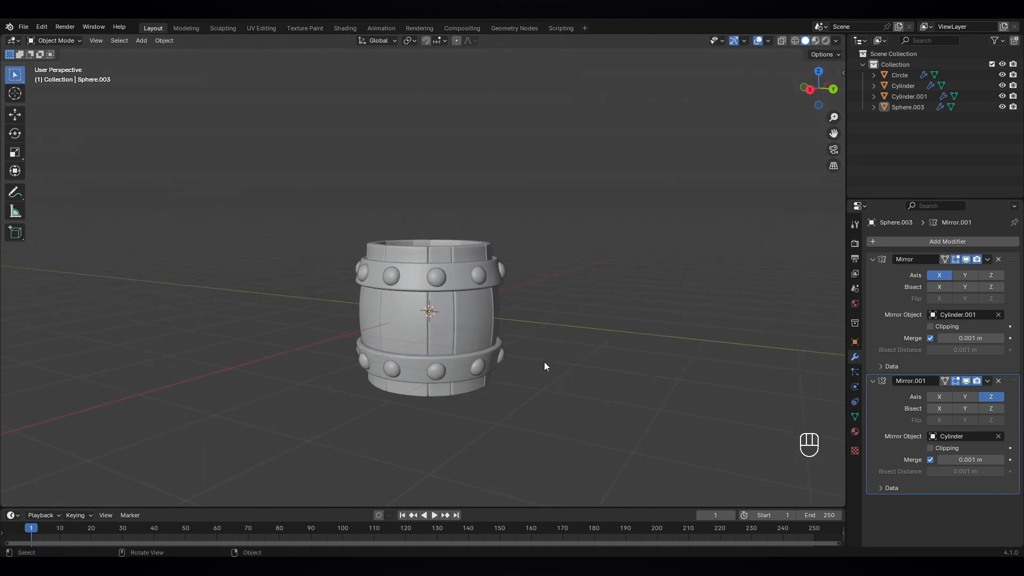
mouse_move(528, 370)
middle_mouse_down()
mouse_move(542, 384)
mouse_move(533, 389)
middle_mouse_up()
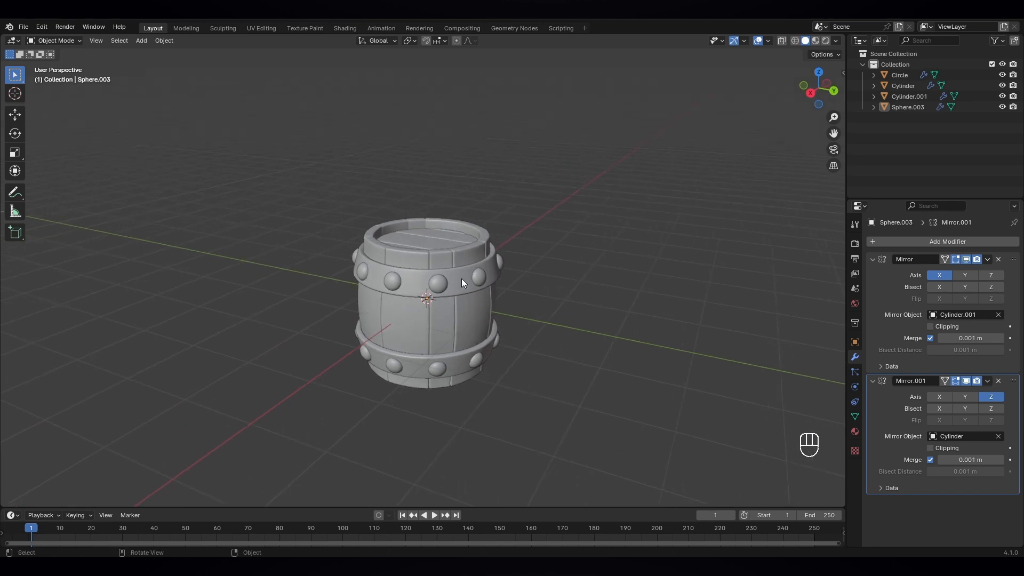
middle_click_drag(461, 278, 498, 251)
key("KP_3")
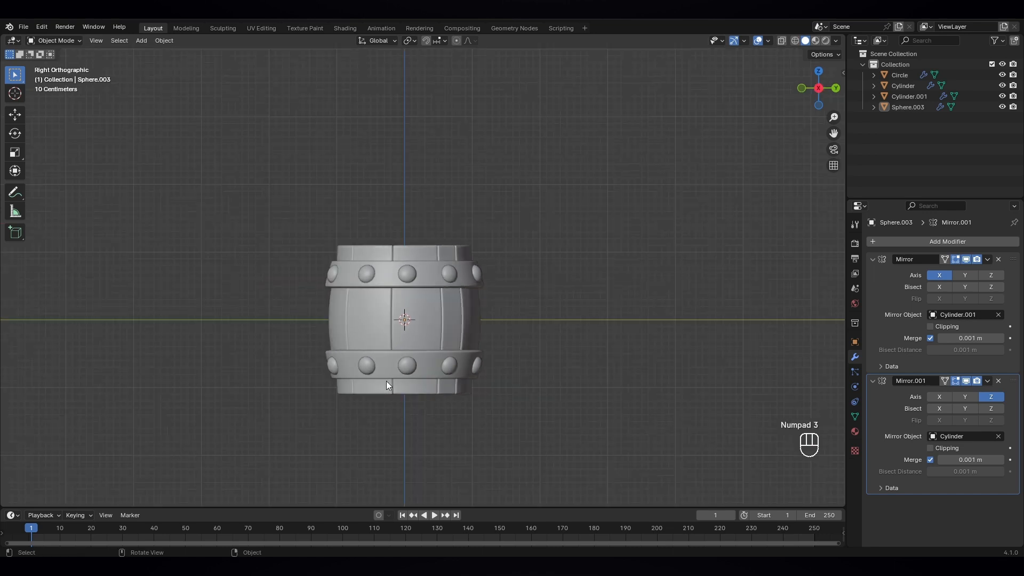
left_click(48, 41)
left_click(56, 64)
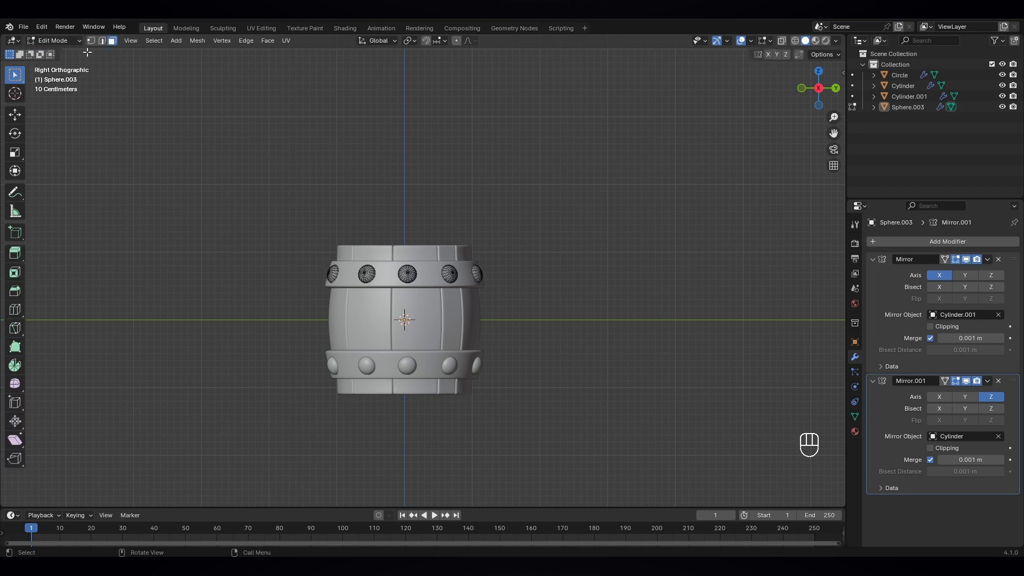
left_click(55, 41)
left_click(57, 53)
- Open the barrel body Cylinder in Edit Mode and turn on X-ray display
left_click(334, 316)
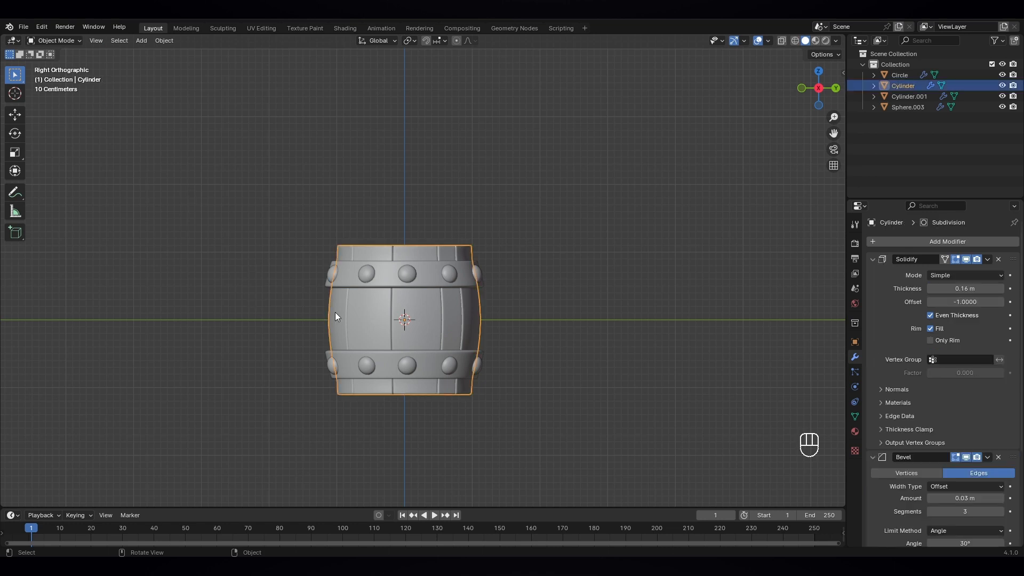
left_click(80, 41)
left_click(59, 65)
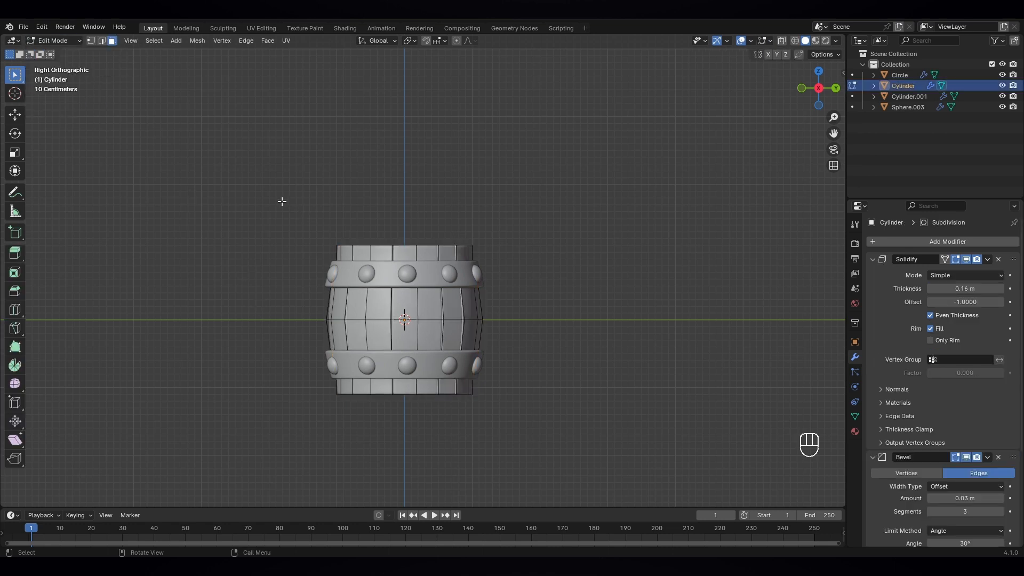
left_click(782, 41)
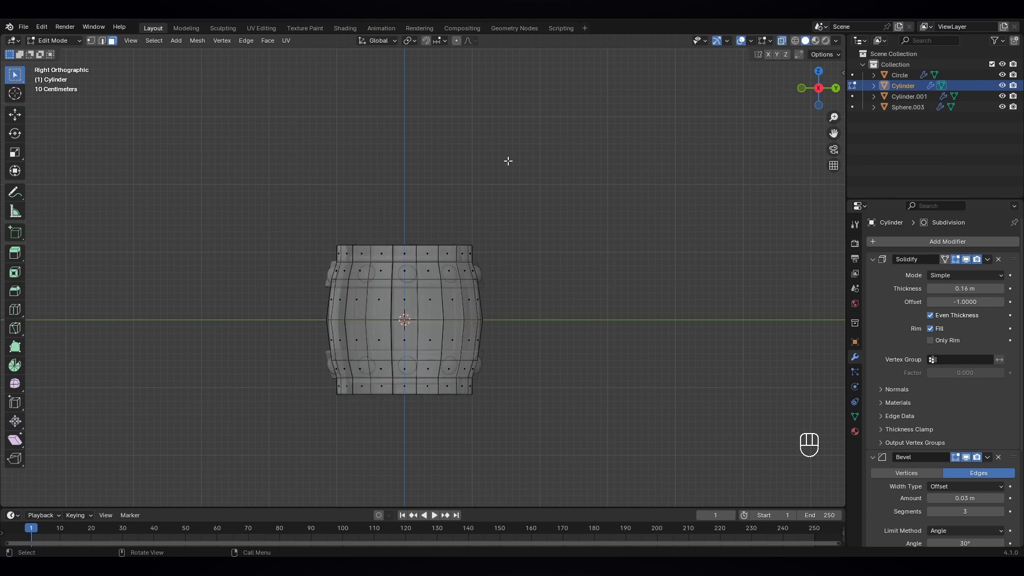
- Select the top and bottom rim vertices of the barrel body and scale them to about 0.962
left_click(91, 42)
left_click_drag(317, 227, 488, 250)
left_click_drag(319, 395, 501, 411, "shift")
scroll(523, 372, "up", 3)
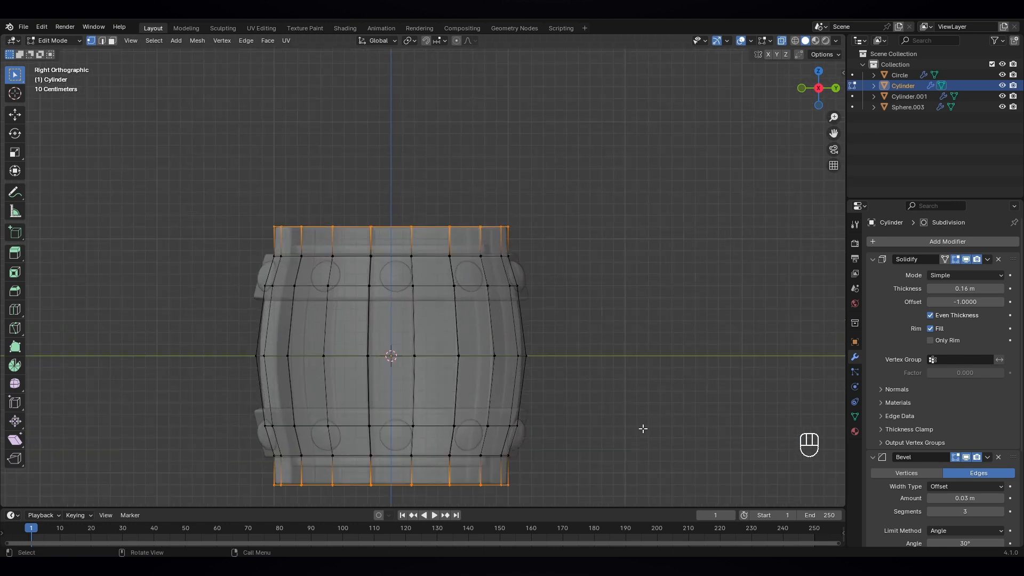
key("s")
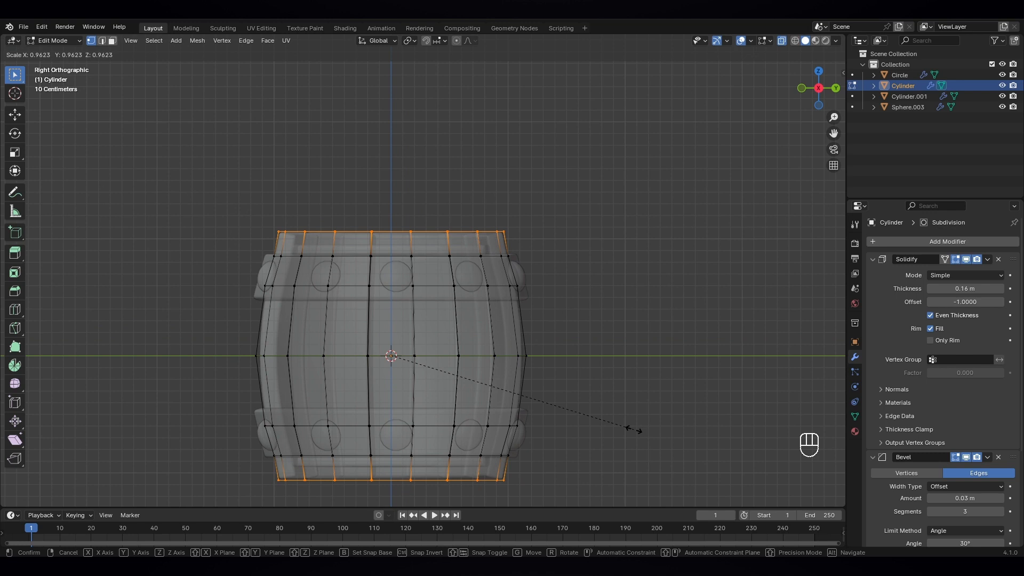
left_click(635, 430)
scroll(581, 414, "down", 4)
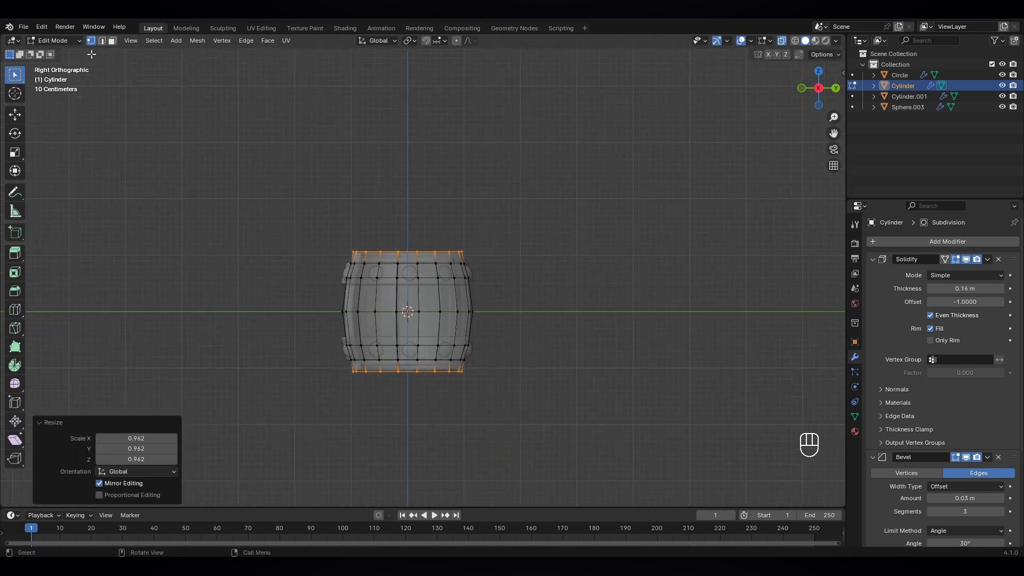
- Return the barrel body to Object Mode and turn off X-ray display
left_click(67, 43)
left_click(69, 52)
left_click(473, 223)
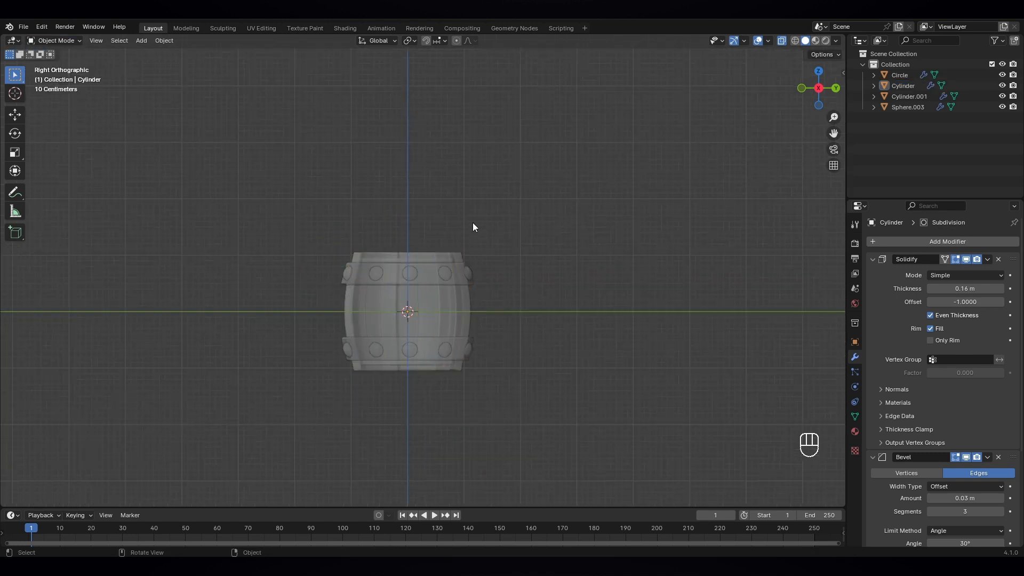
left_click(785, 40)
- Scale the lid object Circle slightly along the Z axis to fit the reshaped barrel rims
middle_click_drag(559, 296, 482, 361)
left_click(395, 241)
scroll(439, 245, "up", 3)
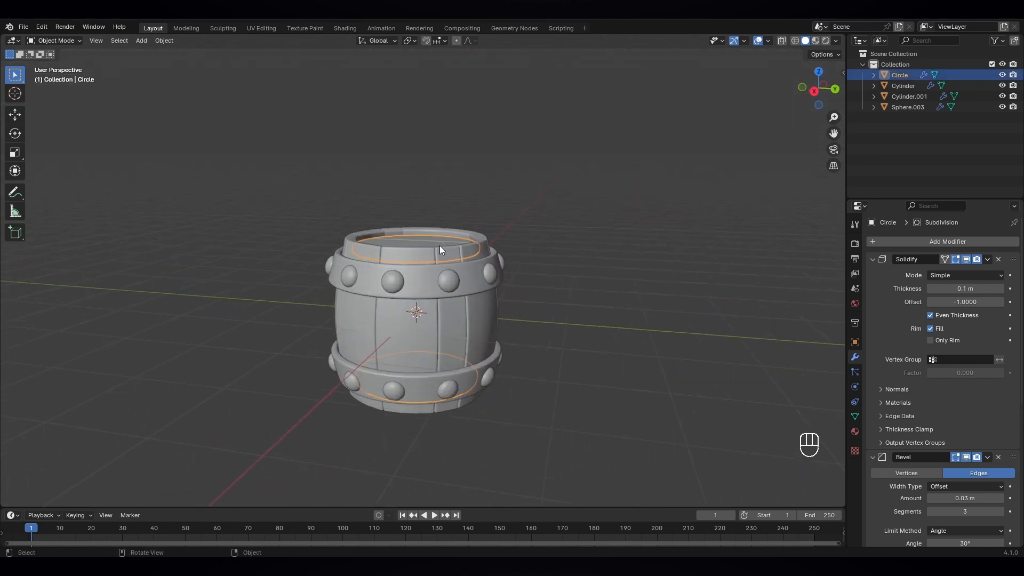
key("s")
key("z")
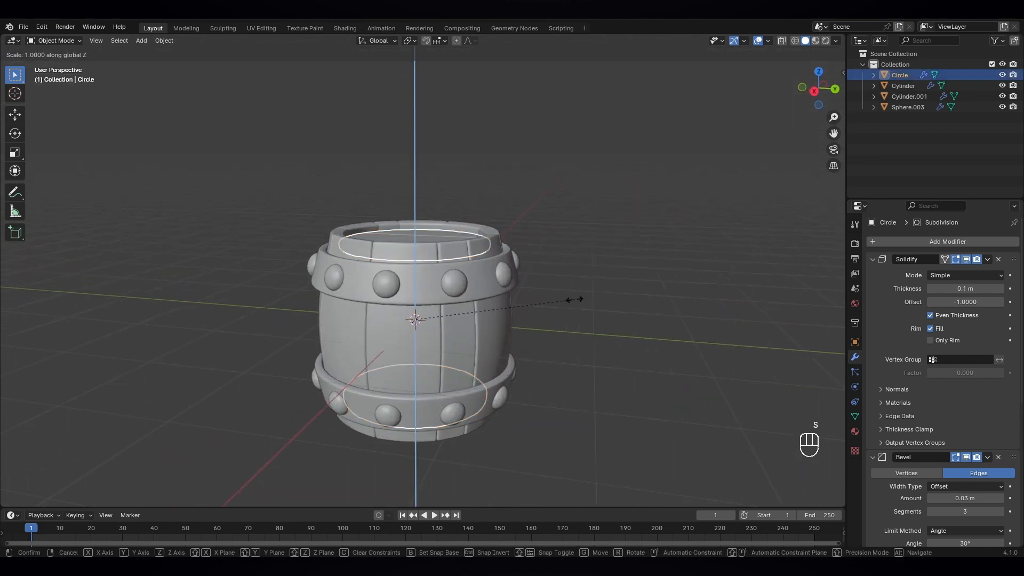
left_click(567, 296)
left_click(603, 298)
- Place the 3D cursor on the lid's middle plank, near the rim, in top orthographic view
middle_click_drag(486, 246, 517, 270)
scroll(491, 284, "down", 3)
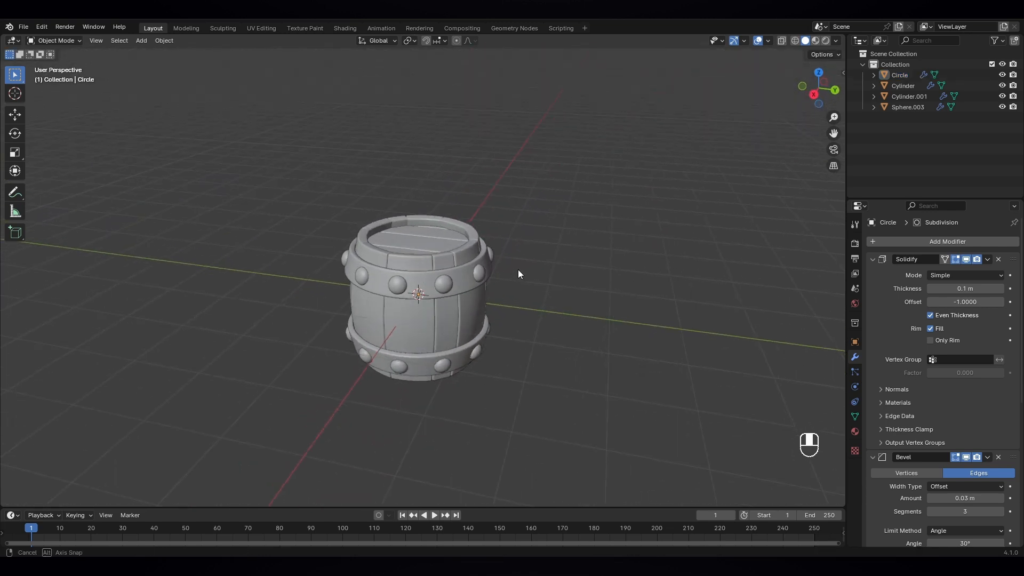
scroll(398, 217, "up", 2)
mouse_move(446, 238)
middle_mouse_down()
mouse_move(482, 251)
mouse_move(432, 238)
middle_mouse_up()
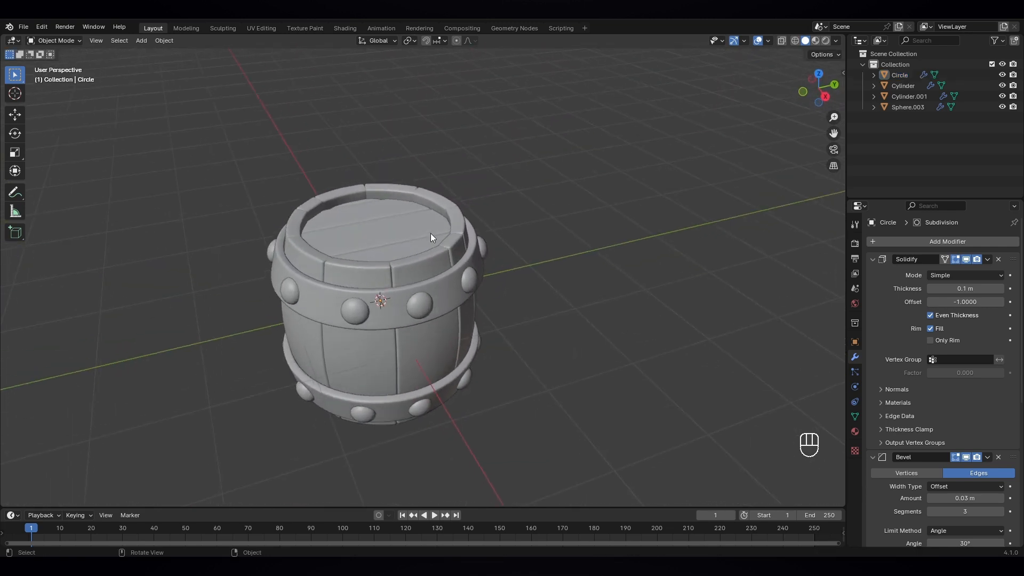
scroll(394, 224, "up", 1)
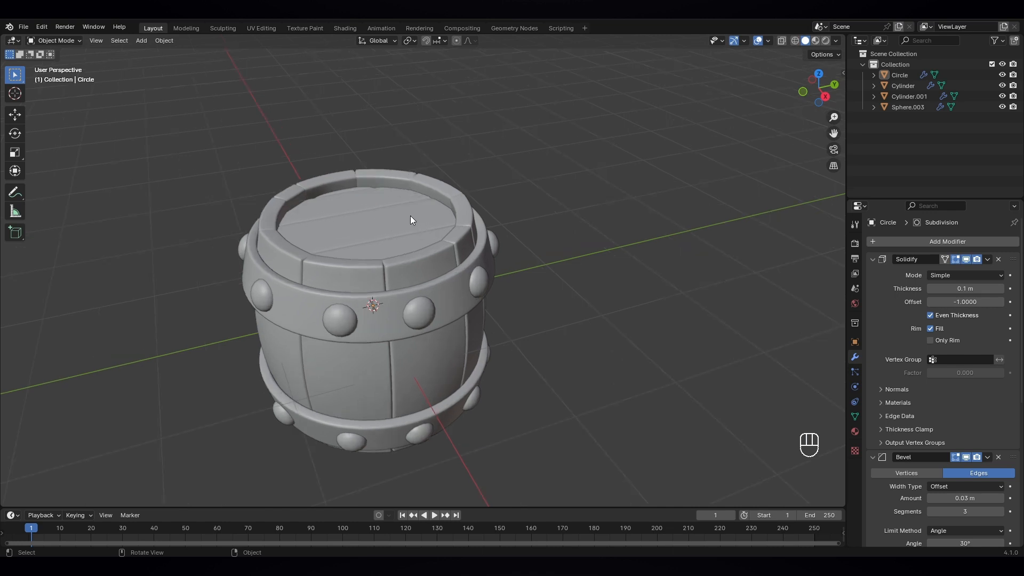
left_click(431, 224)
key("KP_7")
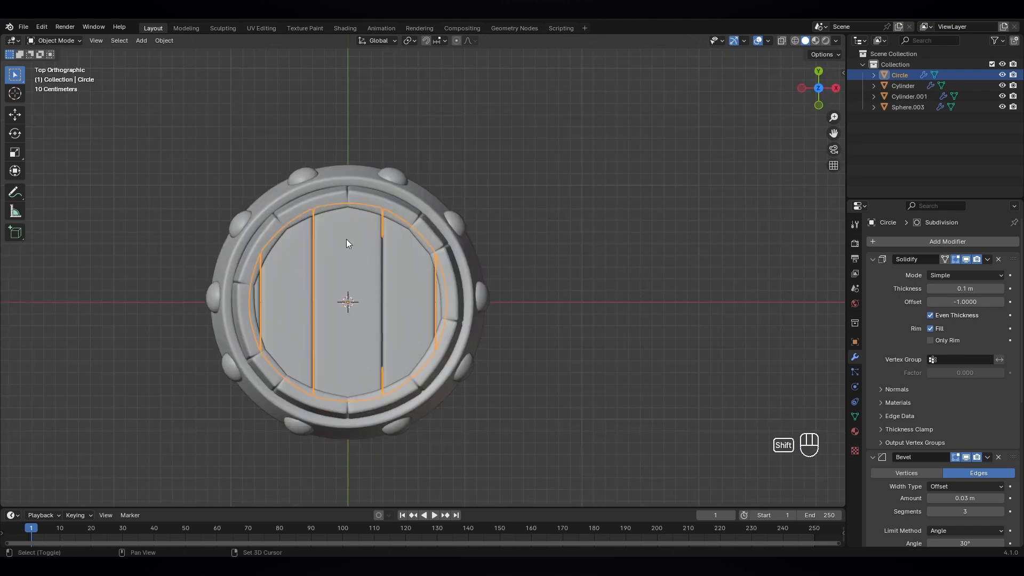
right_click(347, 239, "shift")
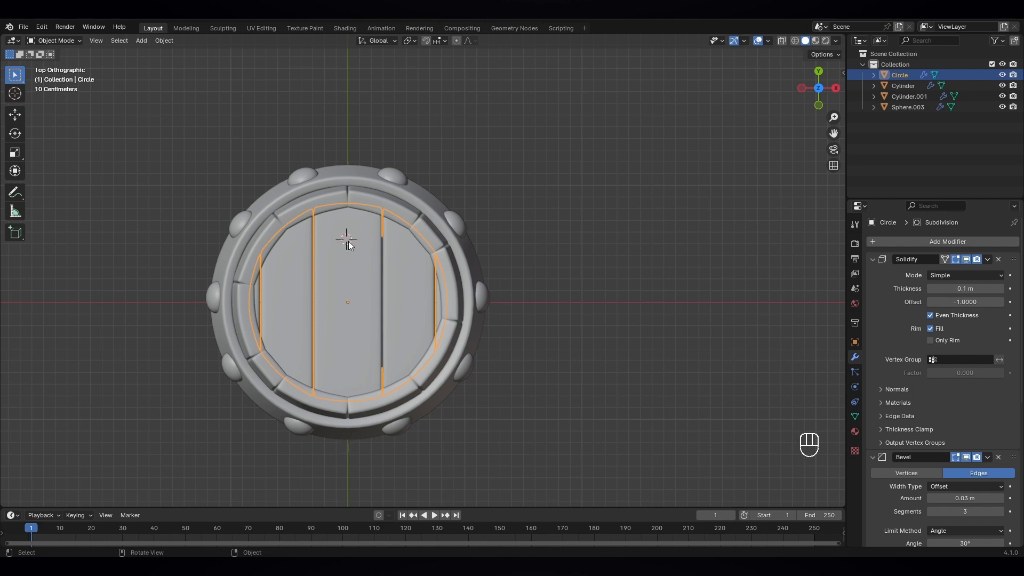
- Add an 18-vertex mesh cylinder at the 3D cursor and scale it to about 0.154
middle_click_drag(387, 322, 492, 205)
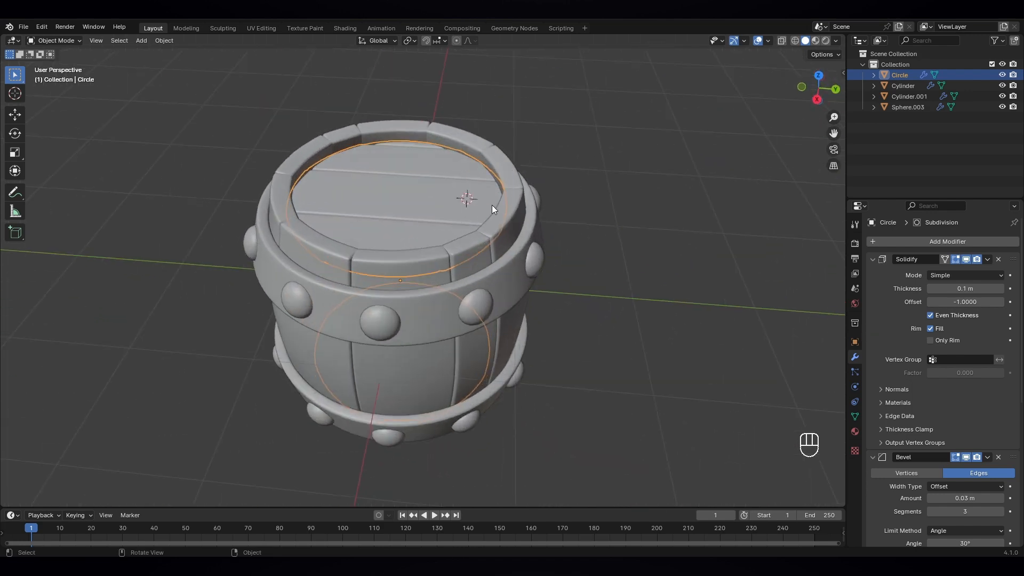
key("shift+a")
mouse_move(546, 216)
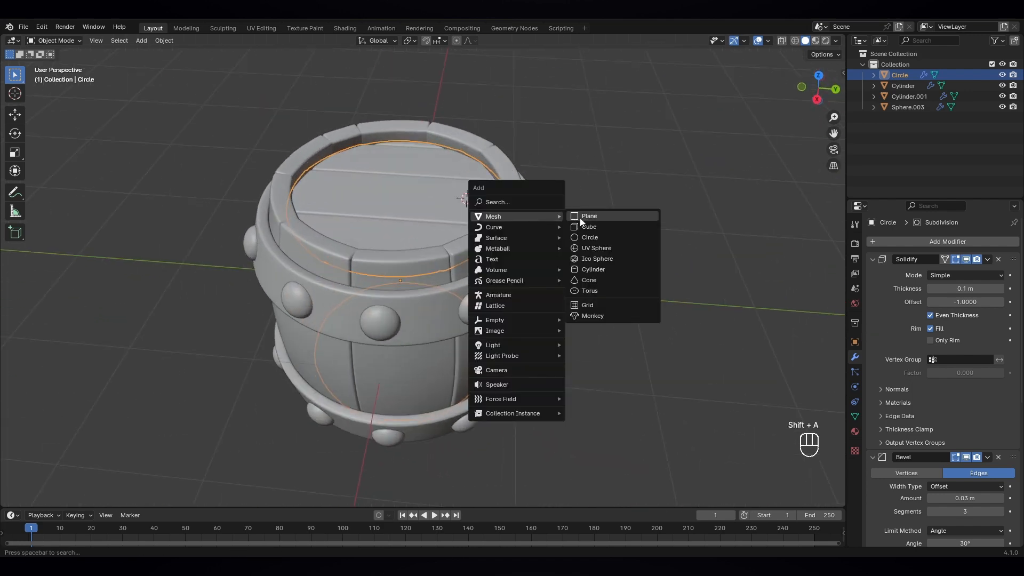
left_click(609, 266)
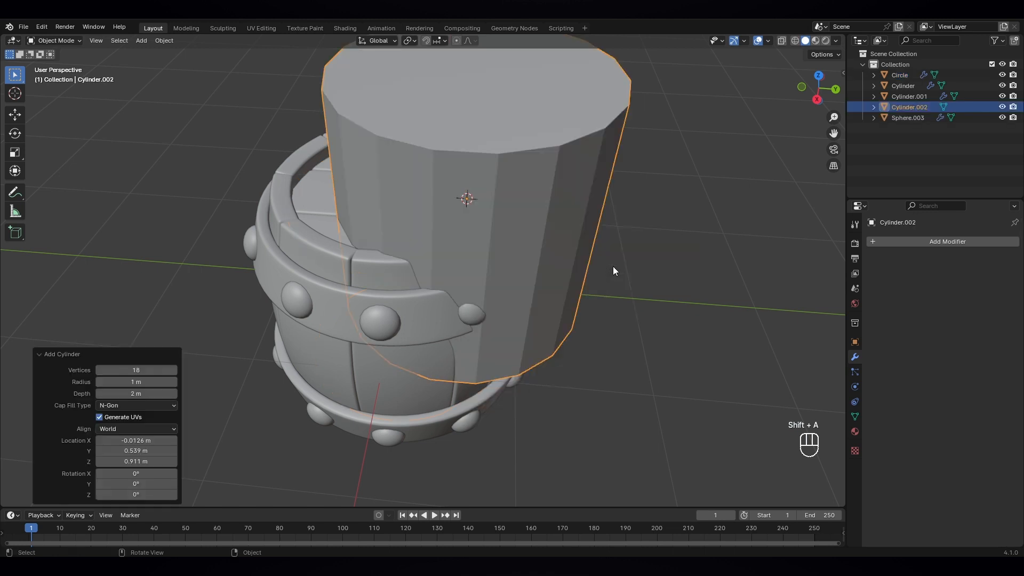
key("s")
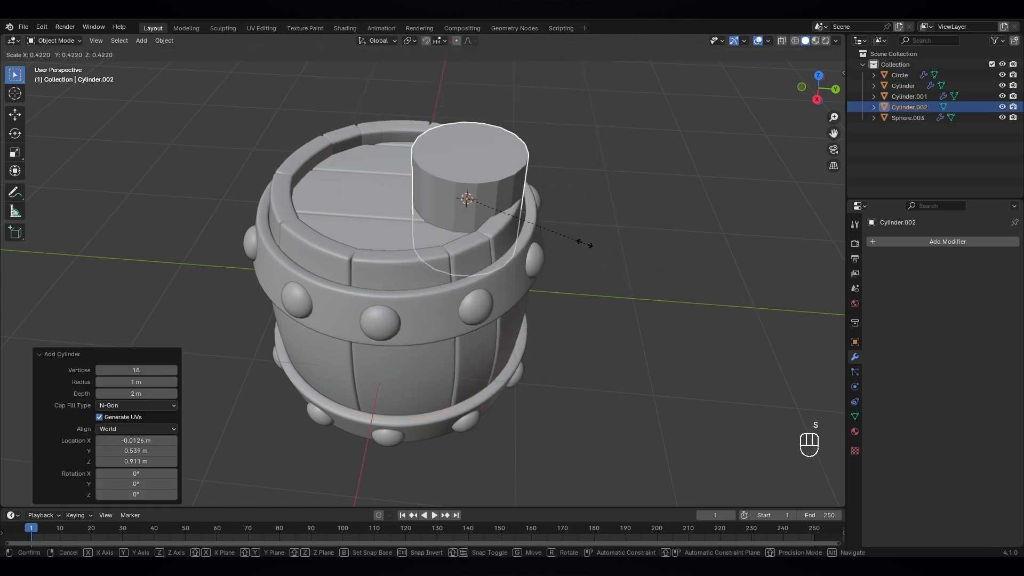
left_click(507, 220)
key("s")
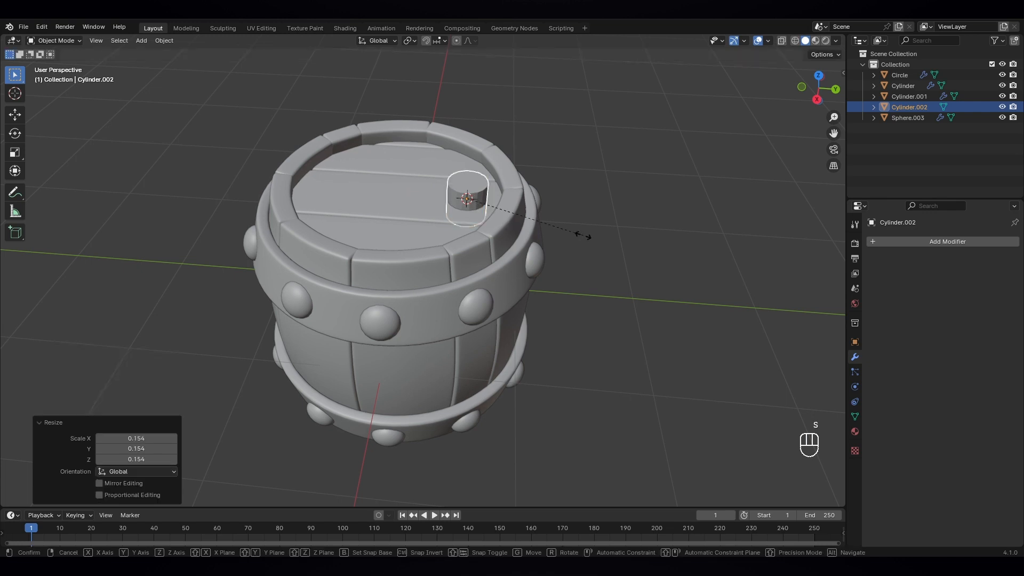
right_click(583, 235)
- Raise the small cylinder about 0.151 m along Z and lower it back about 0.054 m
key("g")
key("z")
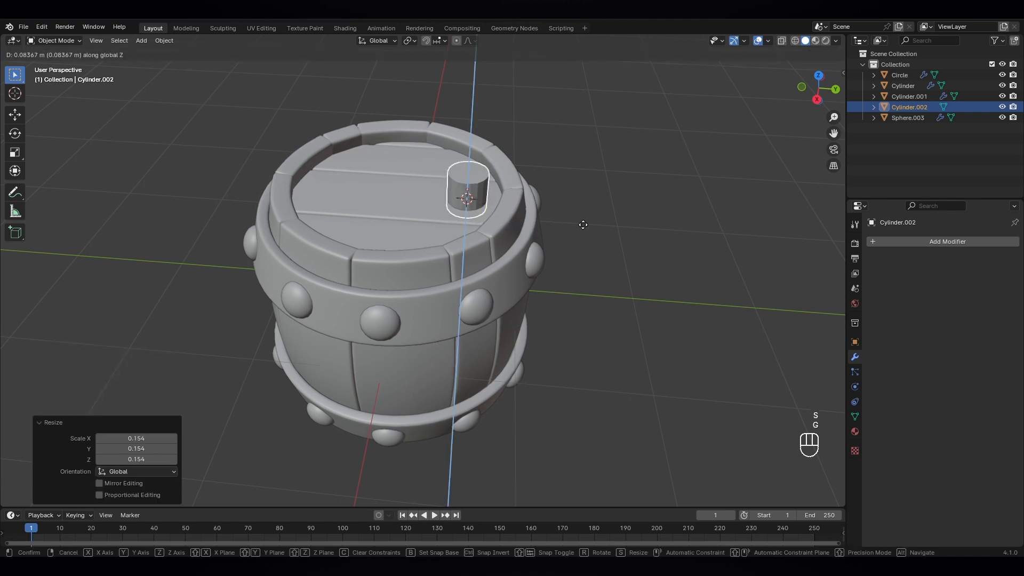
left_click(584, 219)
key("s")
key("z")
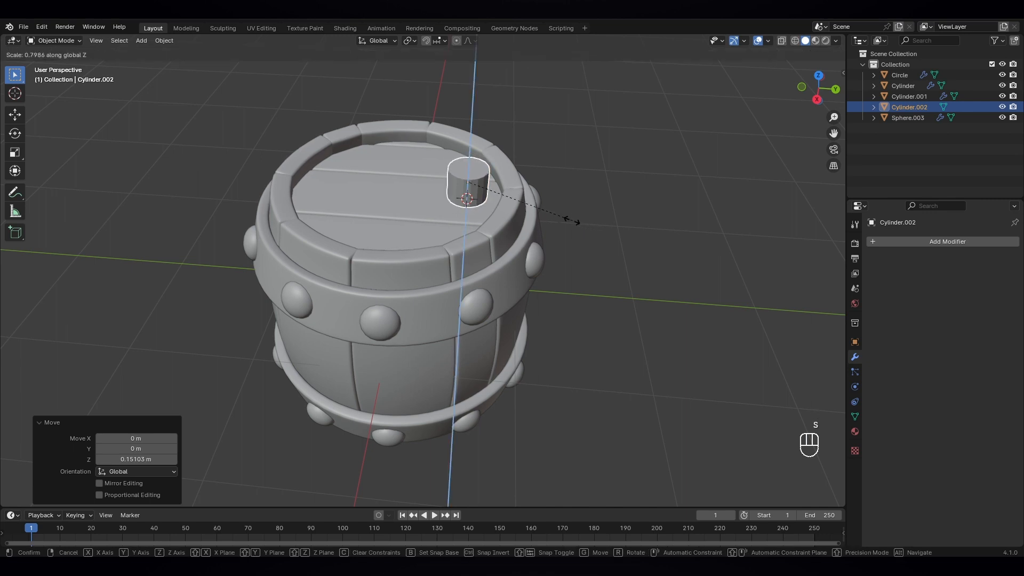
right_click(573, 220)
key("g")
key("z")
left_click(591, 230)
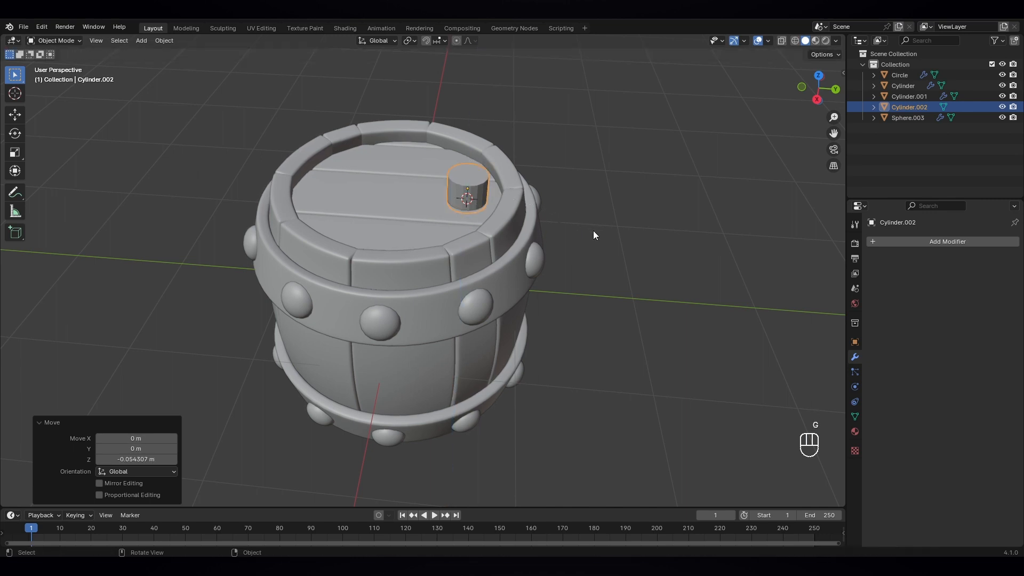
left_click(593, 230)
- Sink the small cylinder into the lid by moving it about 0.087 m down along Z
middle_click_drag(594, 232, 651, 207)
scroll(347, 171, "up", 4)
left_click(396, 162)
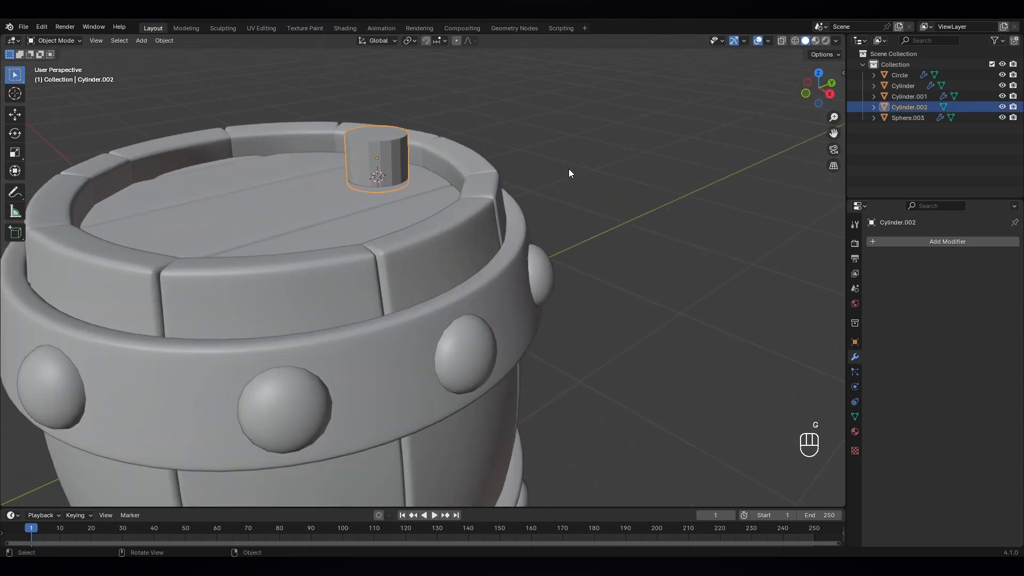
key("g")
key("z")
left_click(587, 198)
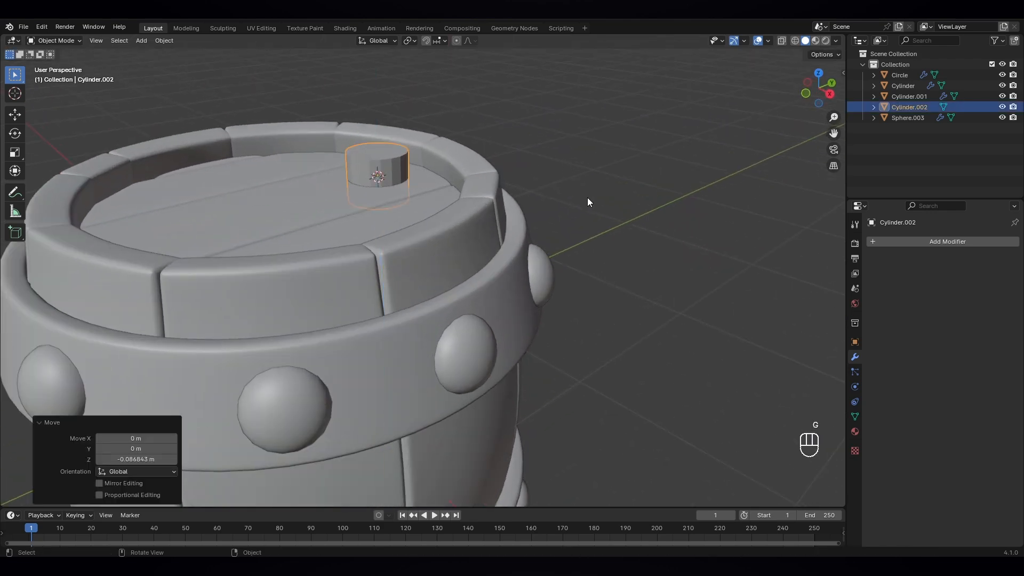
scroll(588, 224, "down", 3)
left_click(590, 245)
- Move the small cylinder in top view about 0.024 m in X and -0.081 m in Y, centring it on the middle plank
scroll(576, 234, "down", 2)
middle_click_drag(558, 221, 651, 206)
scroll(382, 170, "up", 4)
left_click(376, 175)
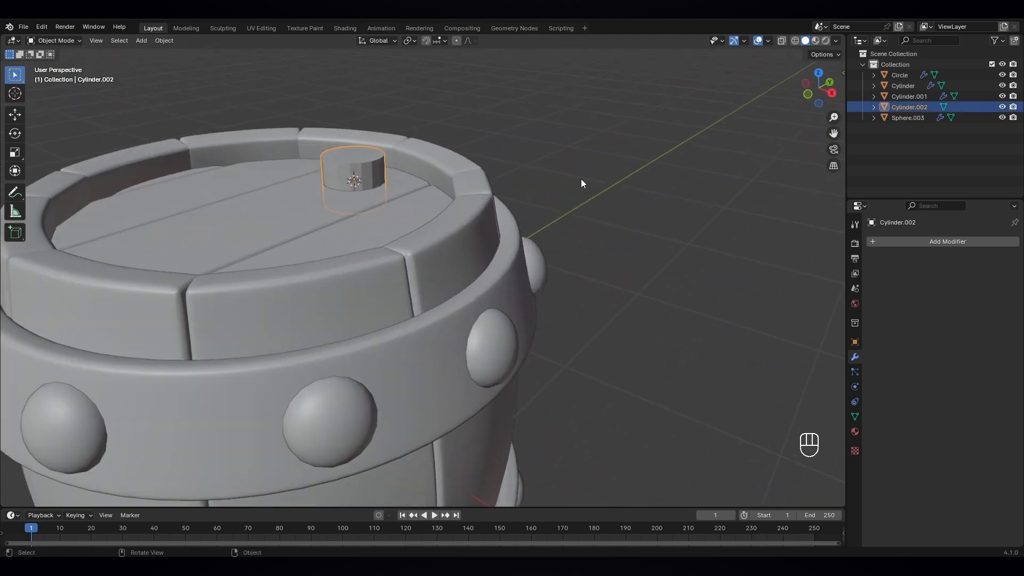
key("KP_7")
key("g")
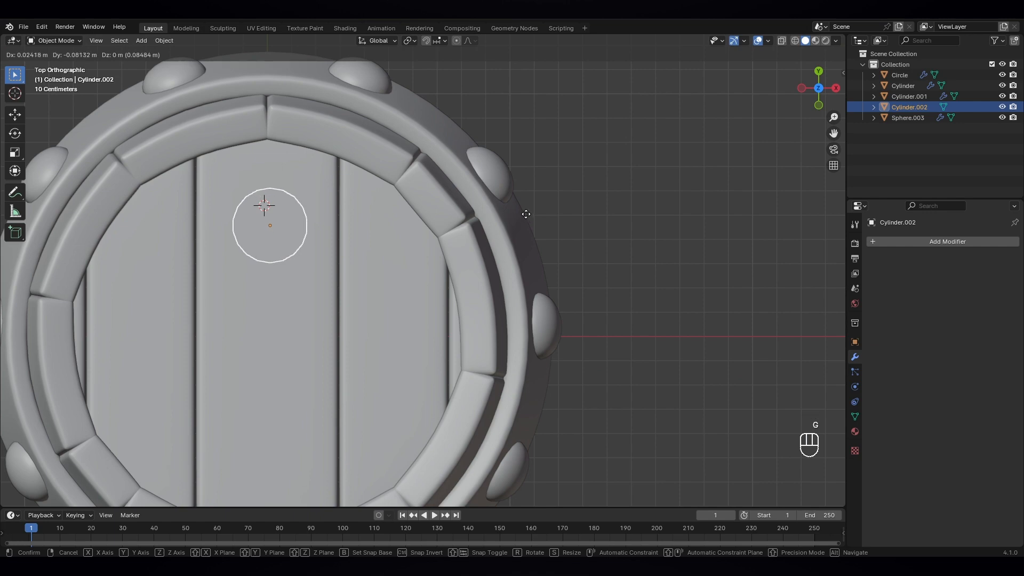
left_click(525, 215)
- Apply the scale of the small cylinder Cylinder.002
middle_click_drag(526, 214, 529, 171)
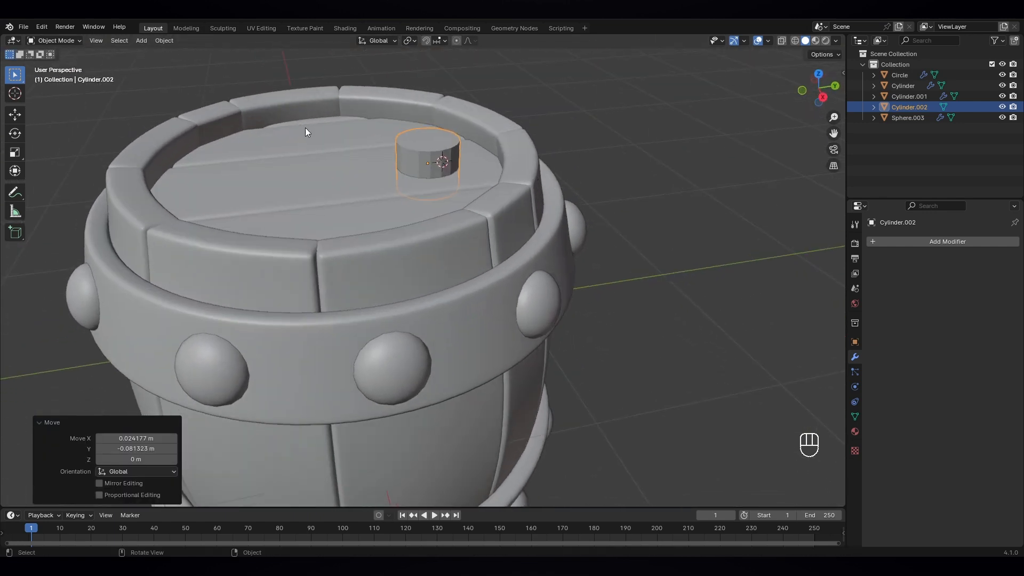
left_click(435, 162)
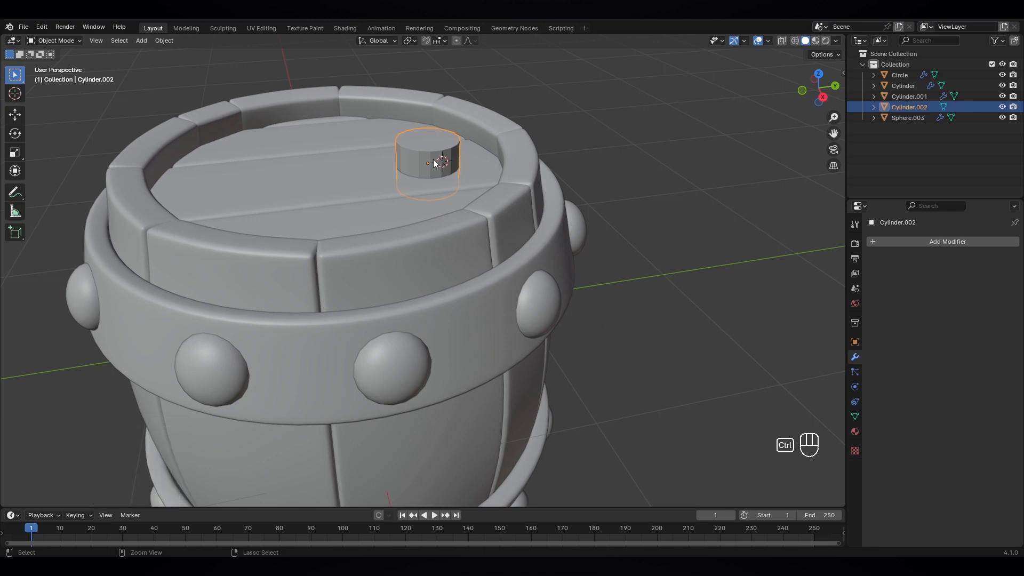
key("ctrl+a")
left_click(438, 161)
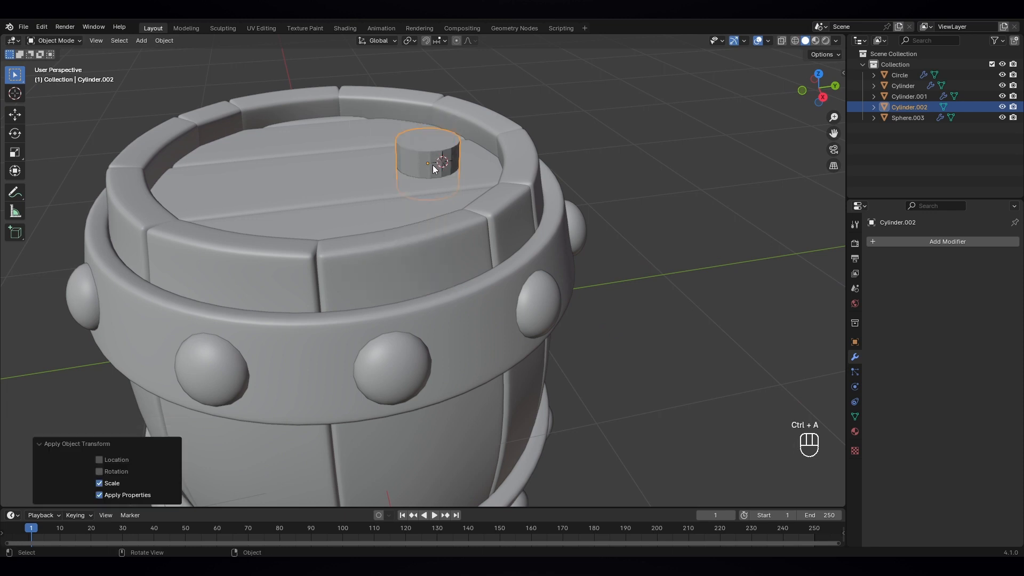
- Scale the small cylinder's top face to about 1.123 in Edit Mode and return to Object Mode
left_click(55, 40)
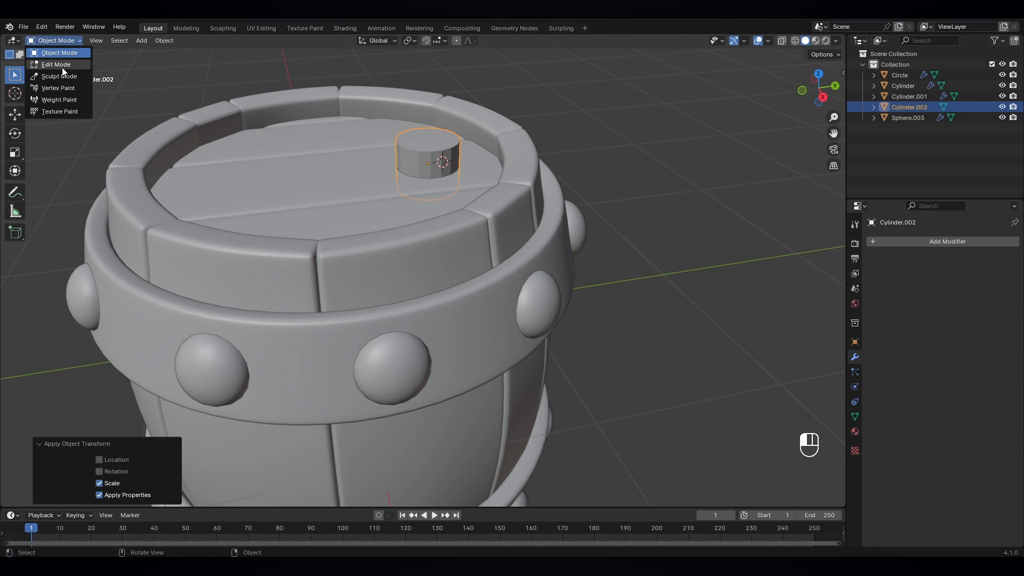
left_click(62, 66)
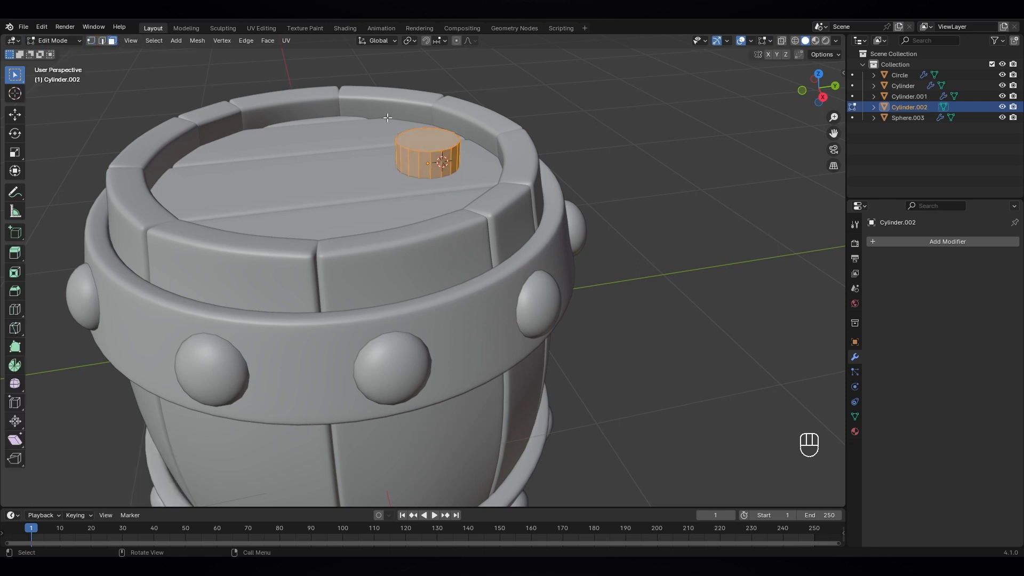
left_click(441, 150)
scroll(470, 133, "up", 3)
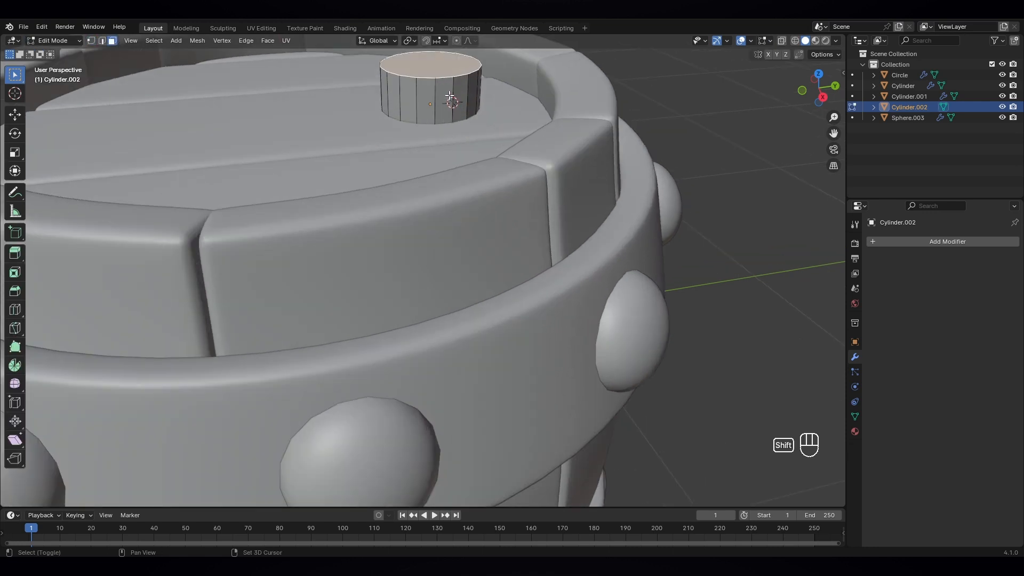
scroll(469, 134, "down", 3)
key("s")
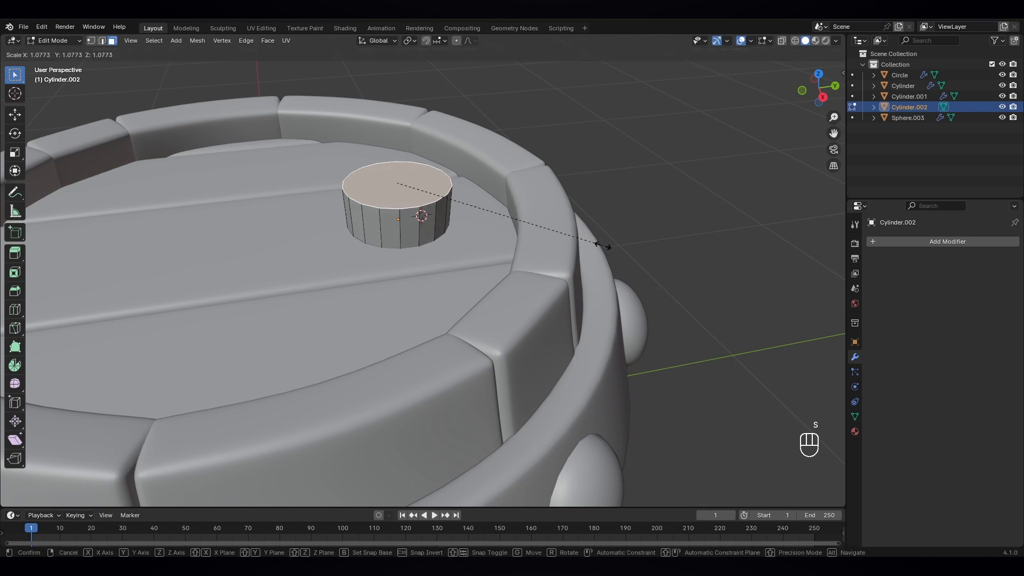
left_click(611, 251)
scroll(470, 235, "down", 2)
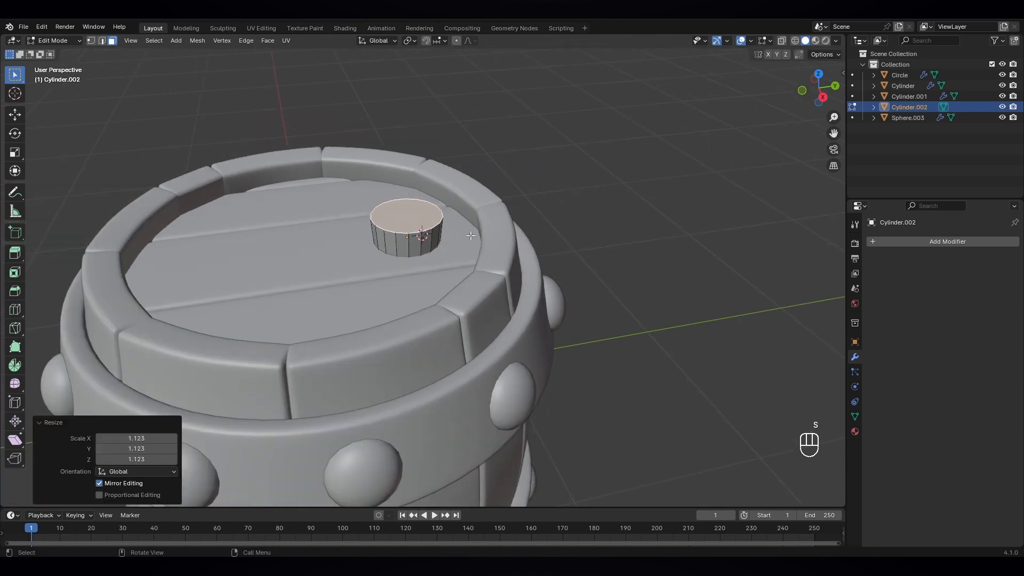
key("Tab")
left_click(623, 287)
- Add a Bevel modifier to the small cylinder with 3 segments and an amount of 0.03 m
left_click(399, 231)
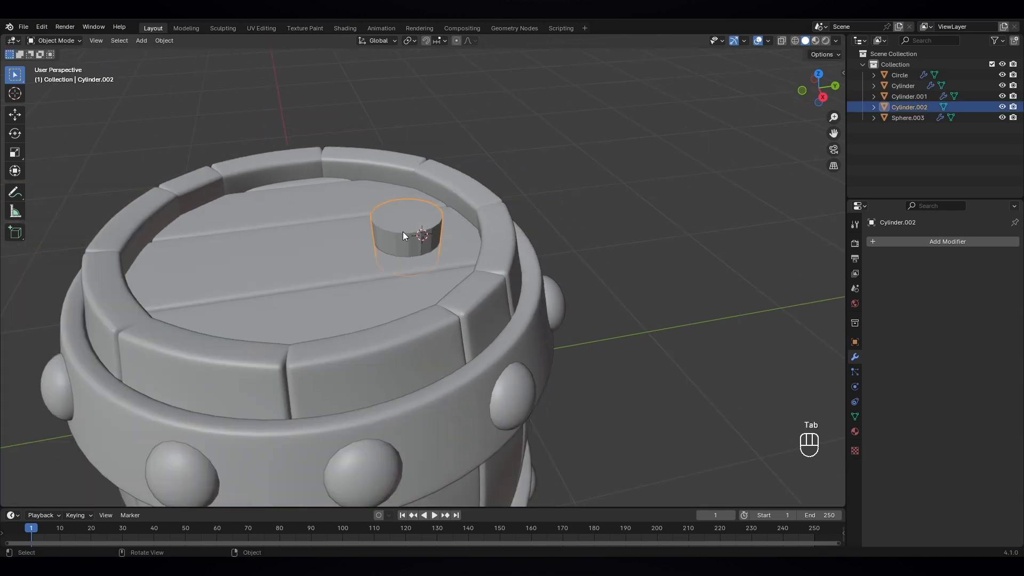
left_click(906, 245)
mouse_move(865, 245)
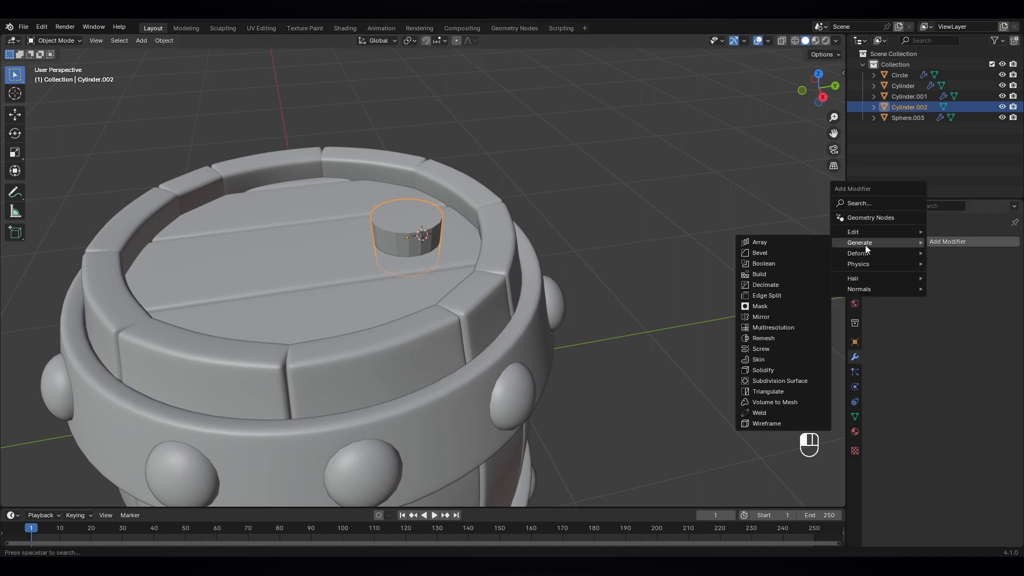
left_click(769, 251)
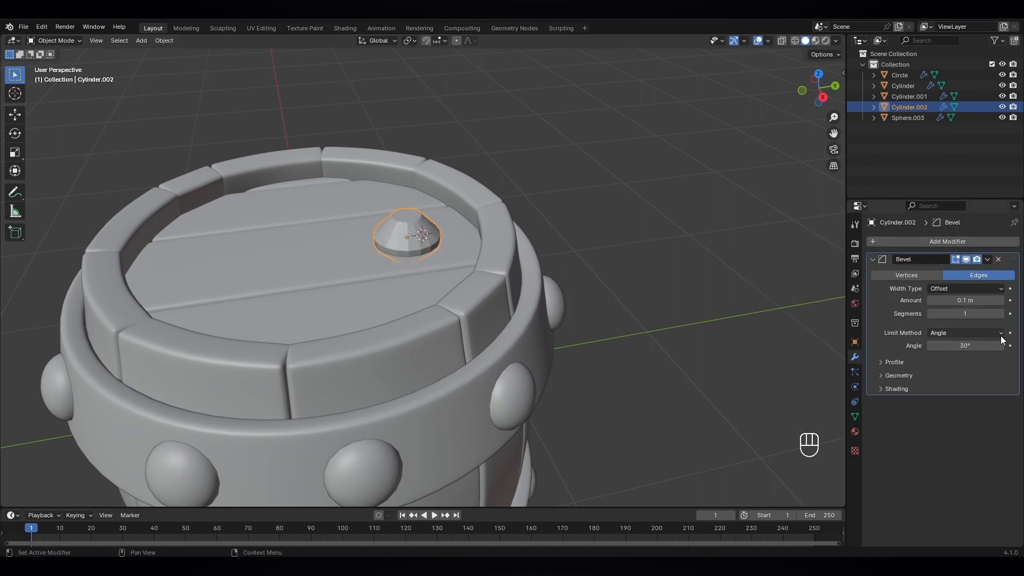
left_click(1000, 314)
left_click(1000, 314)
left_click_drag(993, 303, 962, 302)
left_click(1000, 300)
left_click(1000, 300)
left_click(1000, 301)
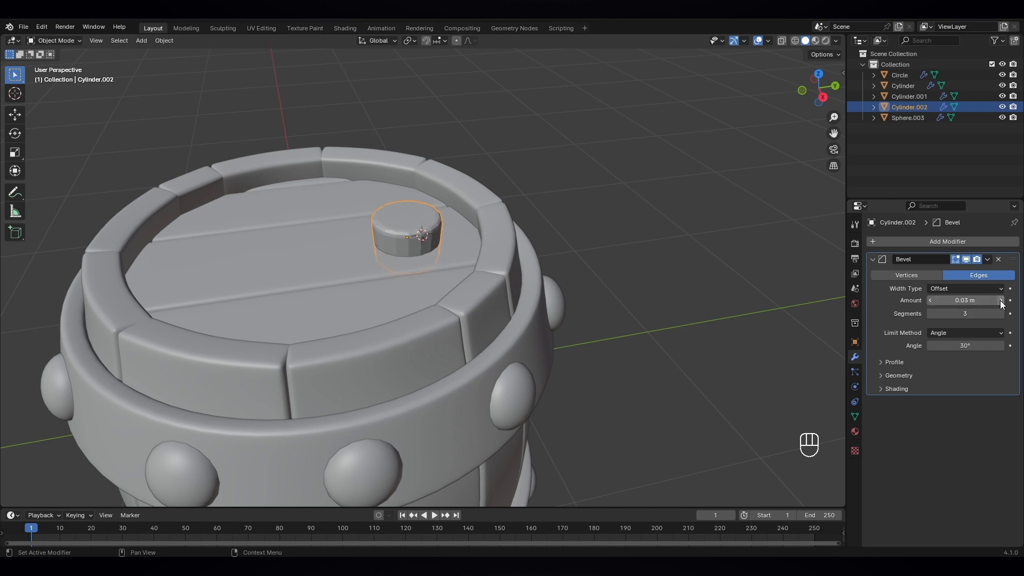
- Apply Shade Smooth by Angle to the small cork cylinder on the lid and deselect it
right_click(402, 213)
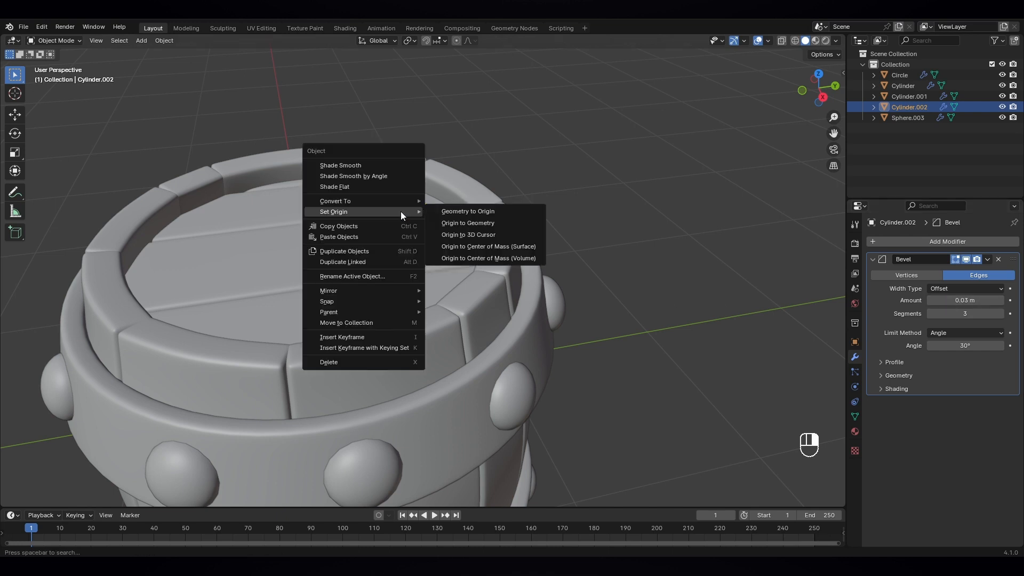
left_click(366, 175)
left_click(594, 261)
scroll(595, 259, "down", 3)
middle_click_drag(530, 339, 505, 334)
scroll(482, 259, "up", 3)
middle_click_drag(482, 262, 370, 242)
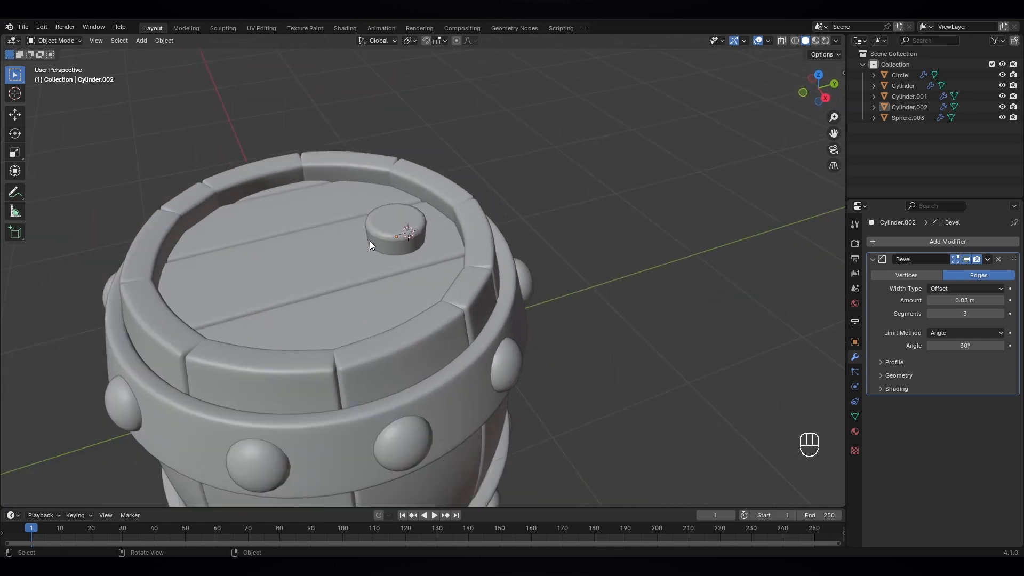
- Add a level 2 Subdivision modifier to the cork cylinder on the lid
left_click(403, 237)
scroll(403, 238, "up", 2)
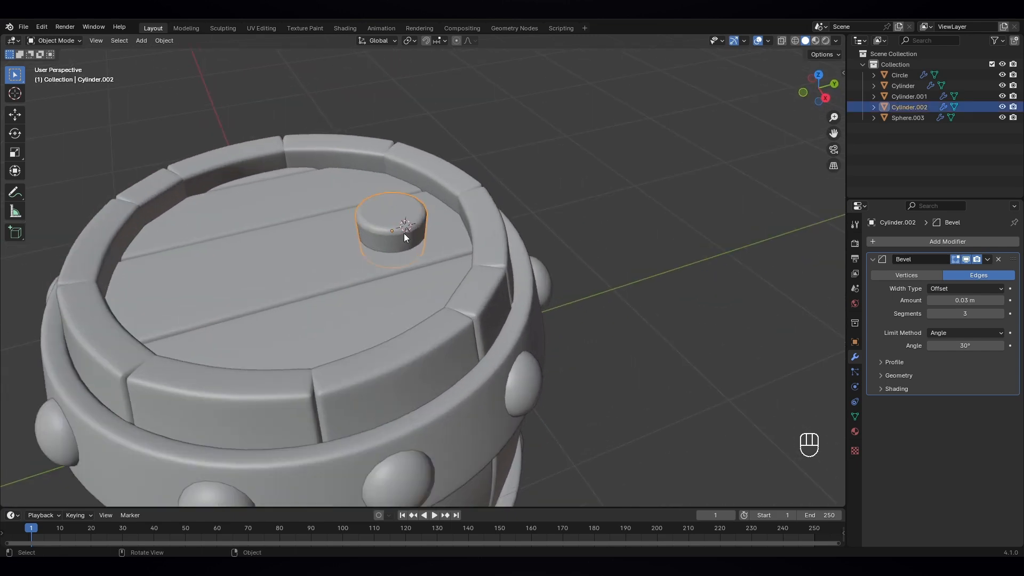
key("ctrl")
key("ctrl+2")
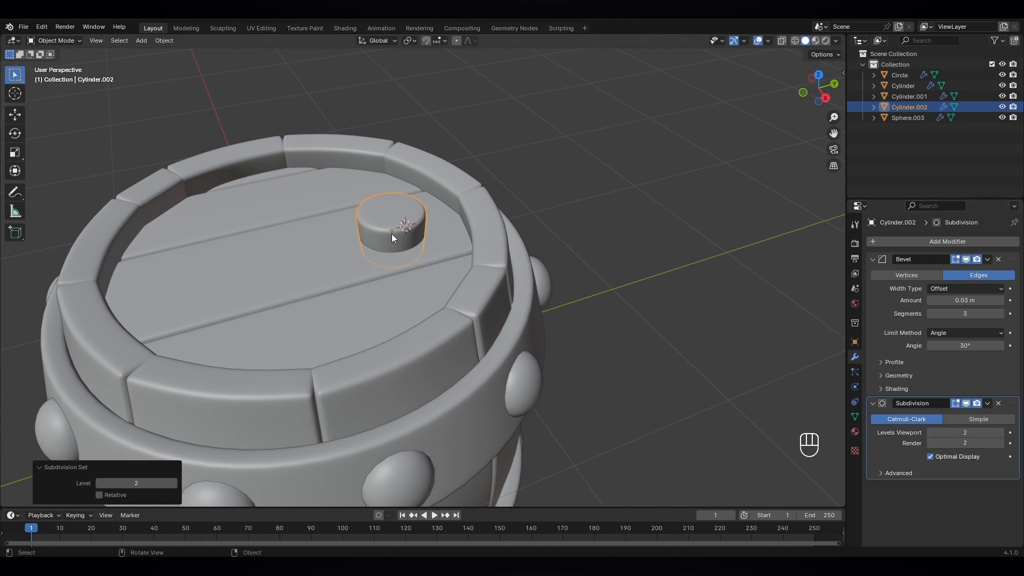
- Raise the cork cylinder about 0.0095 m along Z and check how it sits on the lid
key("g")
key("z")
left_click(415, 231)
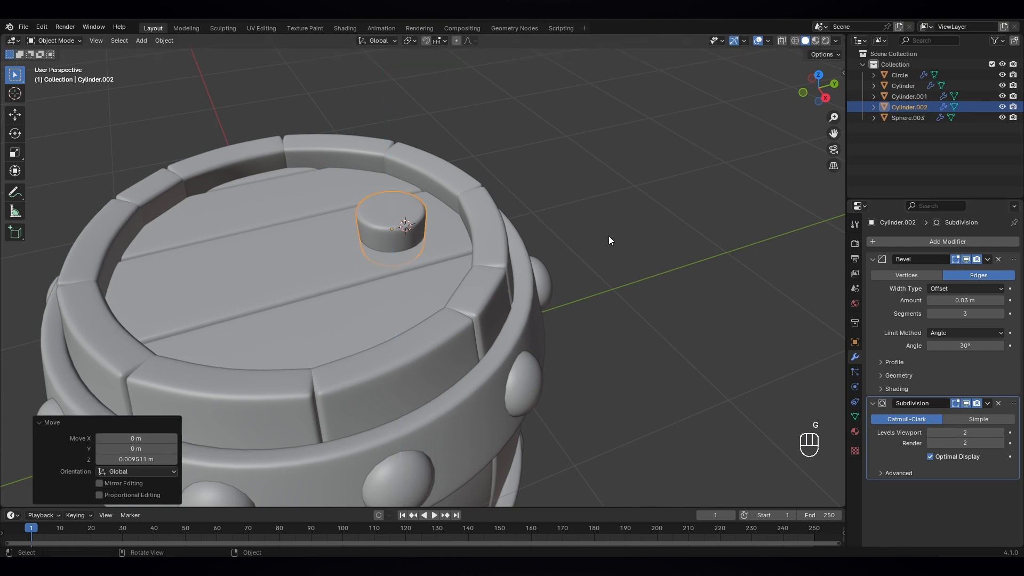
left_click(609, 238)
scroll(548, 339, "down", 3)
scroll(548, 342, "up", 8)
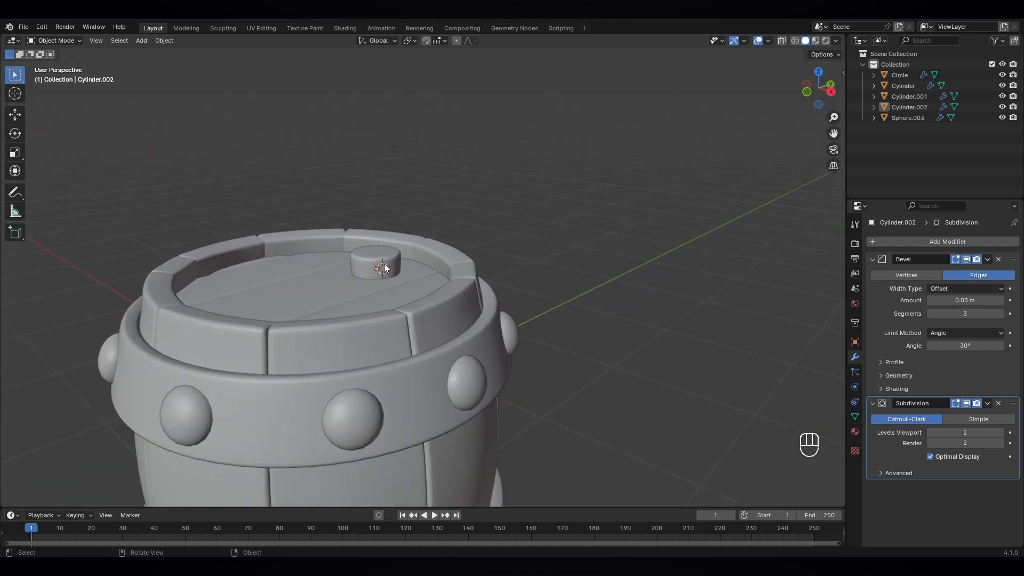
left_click(363, 255)
scroll(346, 257, "down", 6)
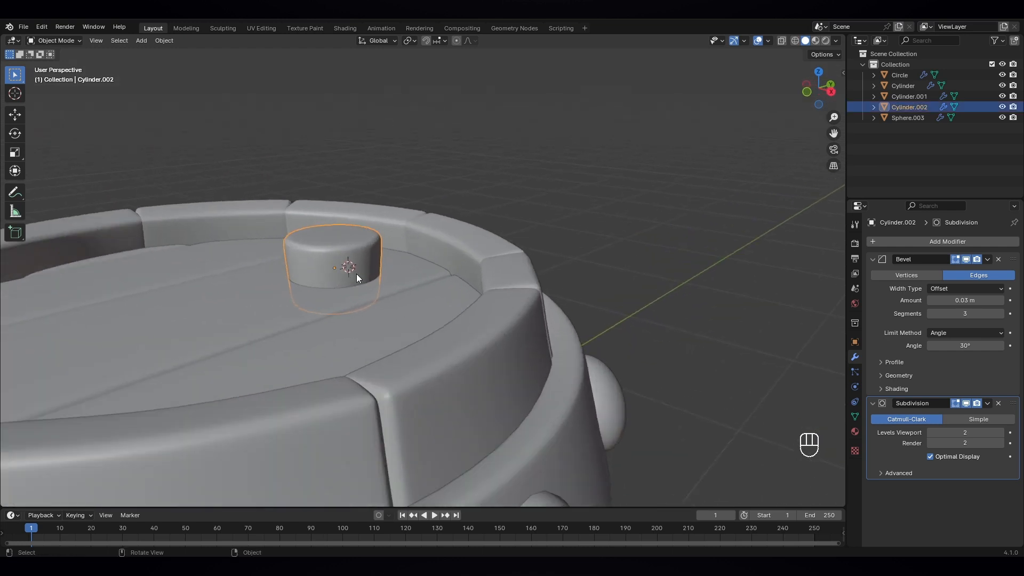
- Deselect the cork and snap the 3D cursor back to the world origin
left_click(567, 281)
scroll(510, 290, "down", 5)
middle_click_drag(510, 290, 449, 329)
key("shift+s")
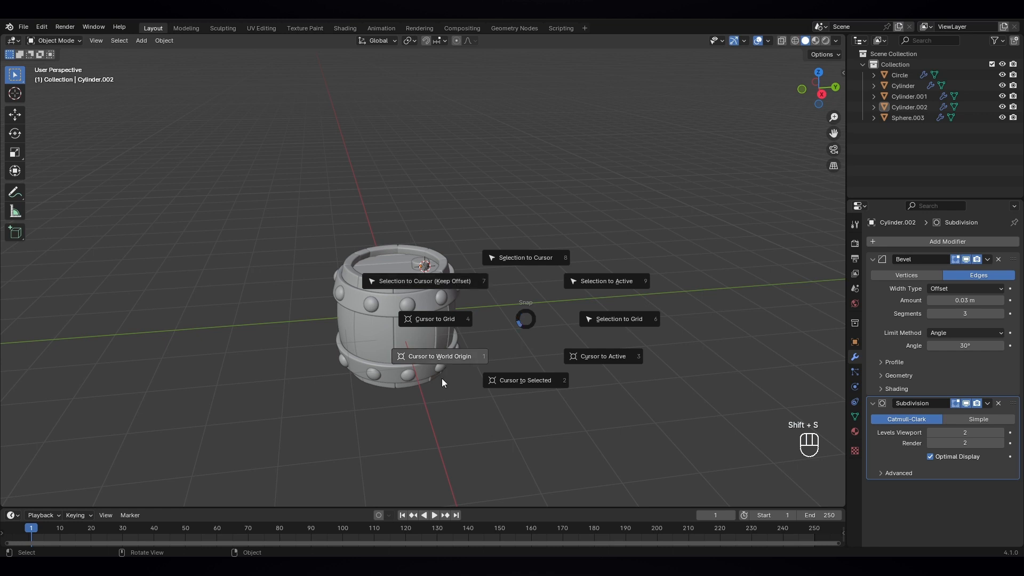
left_click(441, 355)
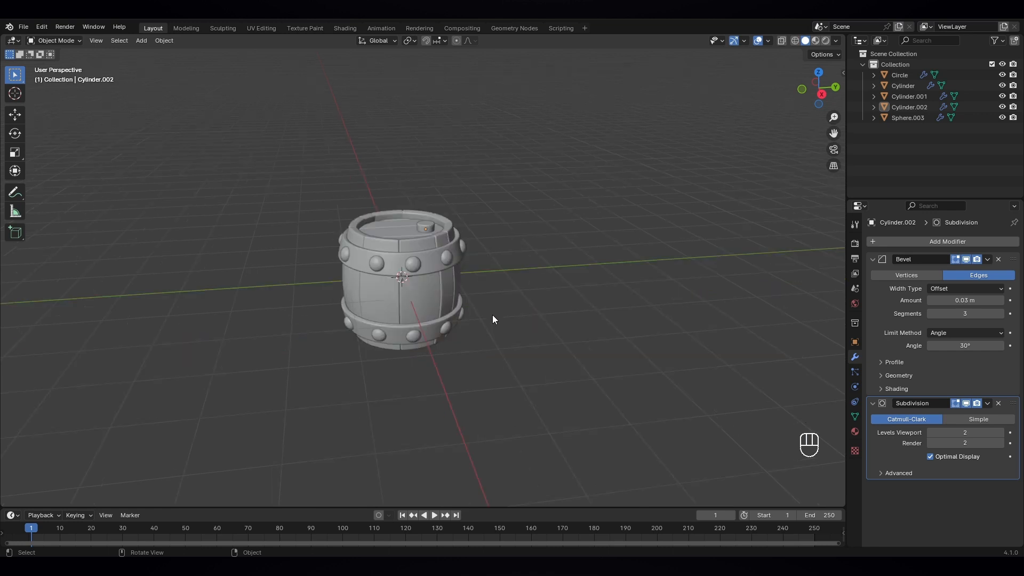